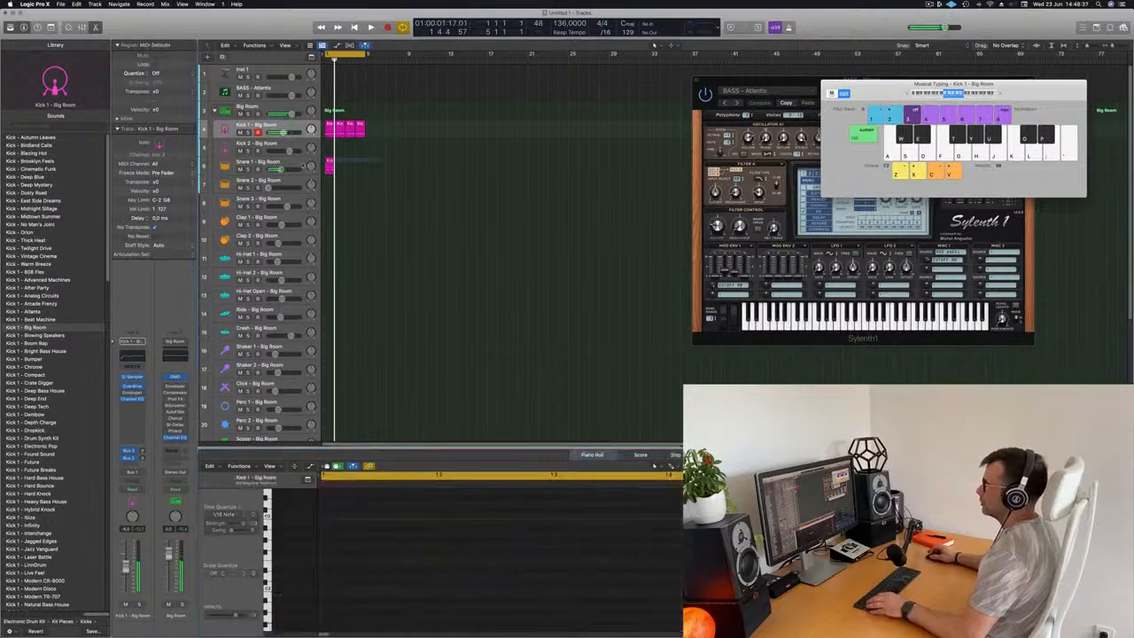
Repeat the Snare 1 region to fill the four-bar cycle and play back the kick and snare loop.
{"action": "key", "text": "super+r"}
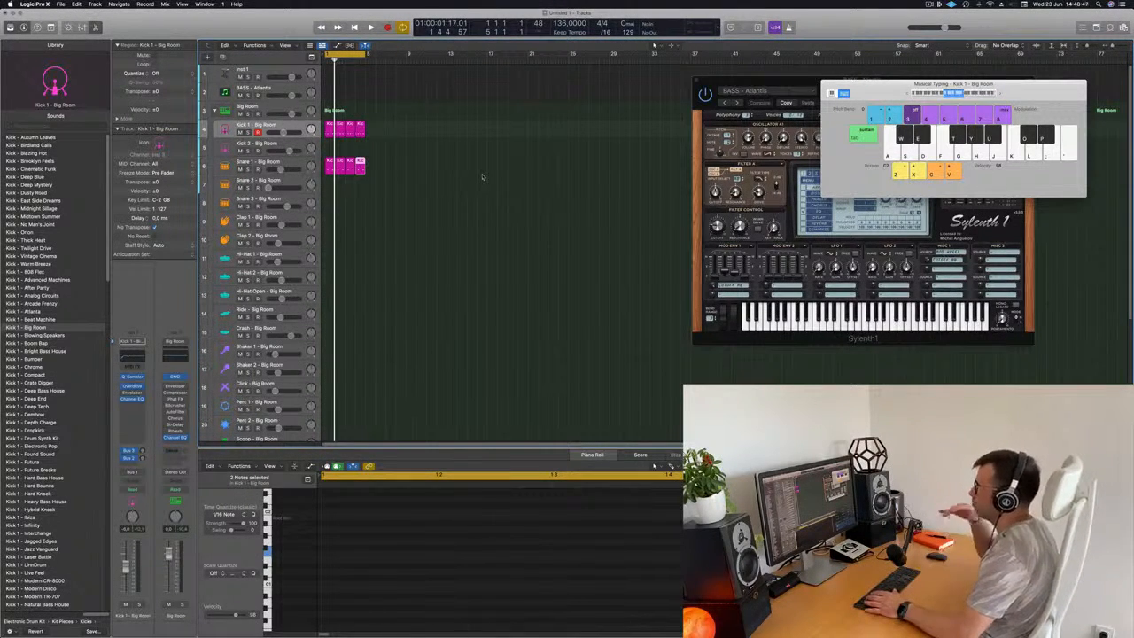
{"action": "key", "text": "space"}
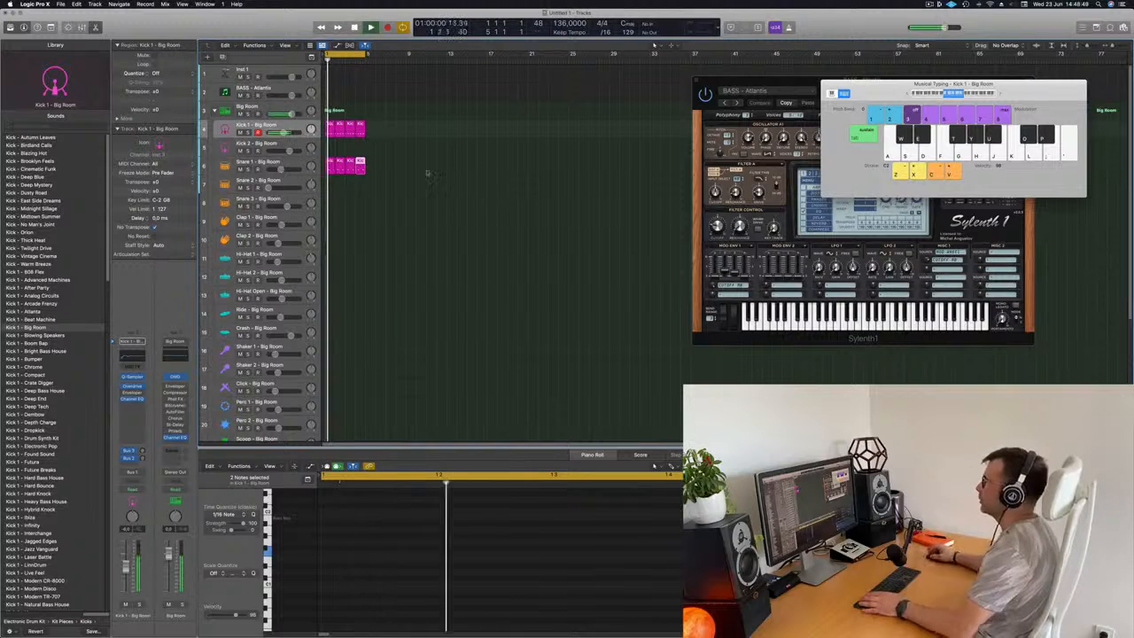
{"action": "key", "text": "space"}
{"action": "left_click", "coordinate": [443, 140]}
{"action": "key", "text": "space"}
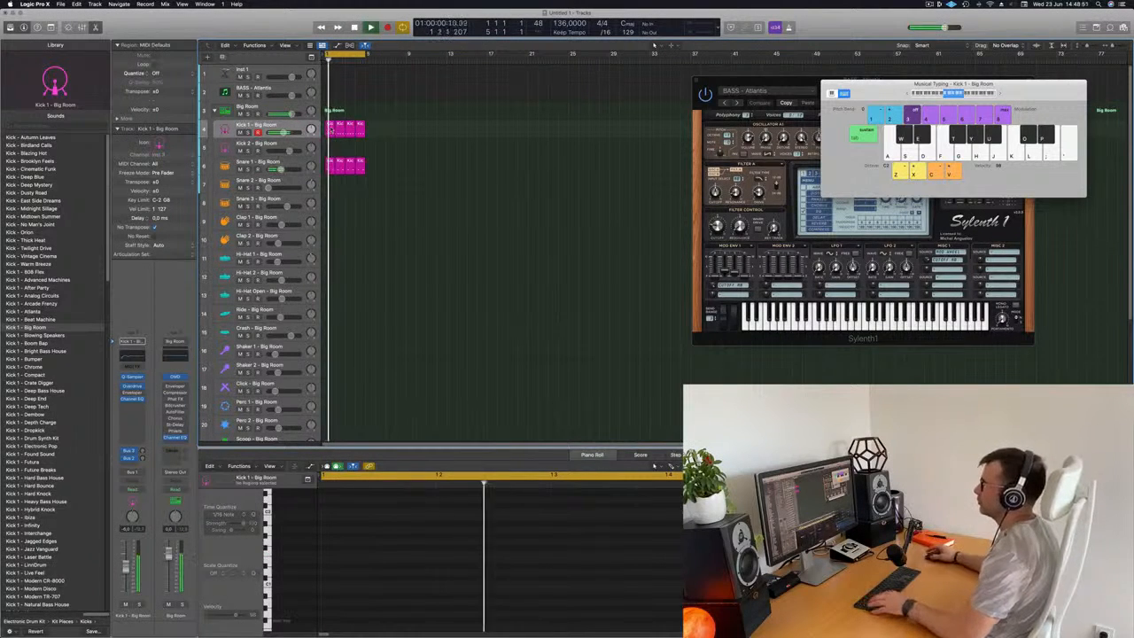
Move the bar 1 Kick 1 region down onto the Hi-Hat 1 track.
{"action": "left_click", "coordinate": [329, 129]}
{"action": "left_click_drag", "start_coordinate": [331, 130], "coordinate": [329, 258]}
{"action": "key", "text": "space"}
Shift all four notes of the region on the Hi-Hat 1 track to the off-beats and play the result.
{"action": "left_click_drag", "start_coordinate": [337, 521], "coordinate": [714, 608]}
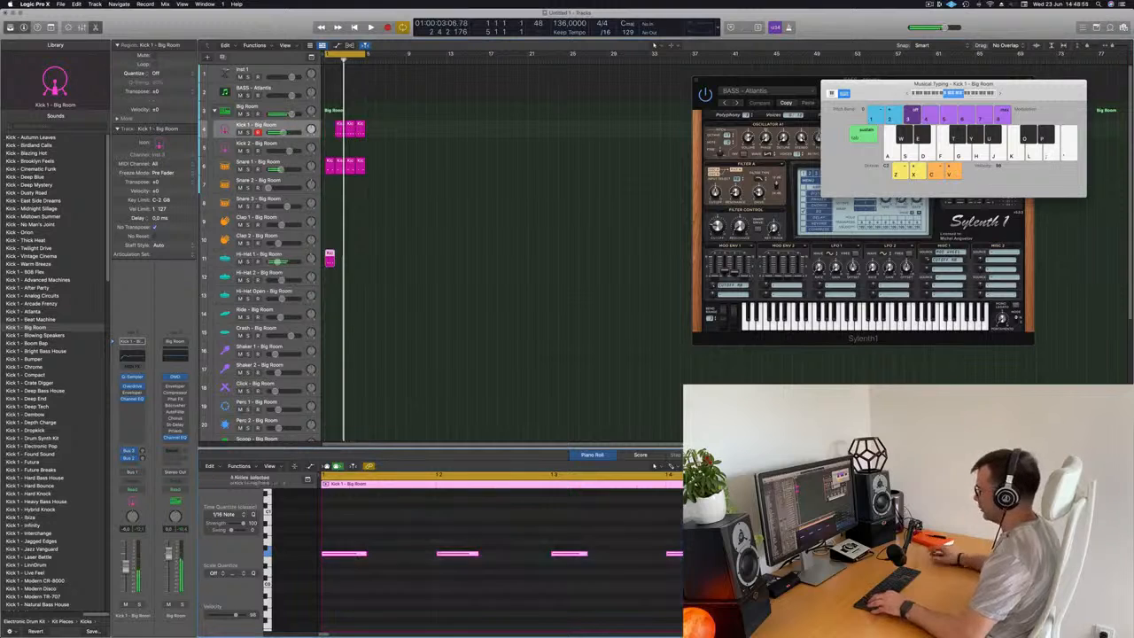
{"action": "key", "text": "Delete"}
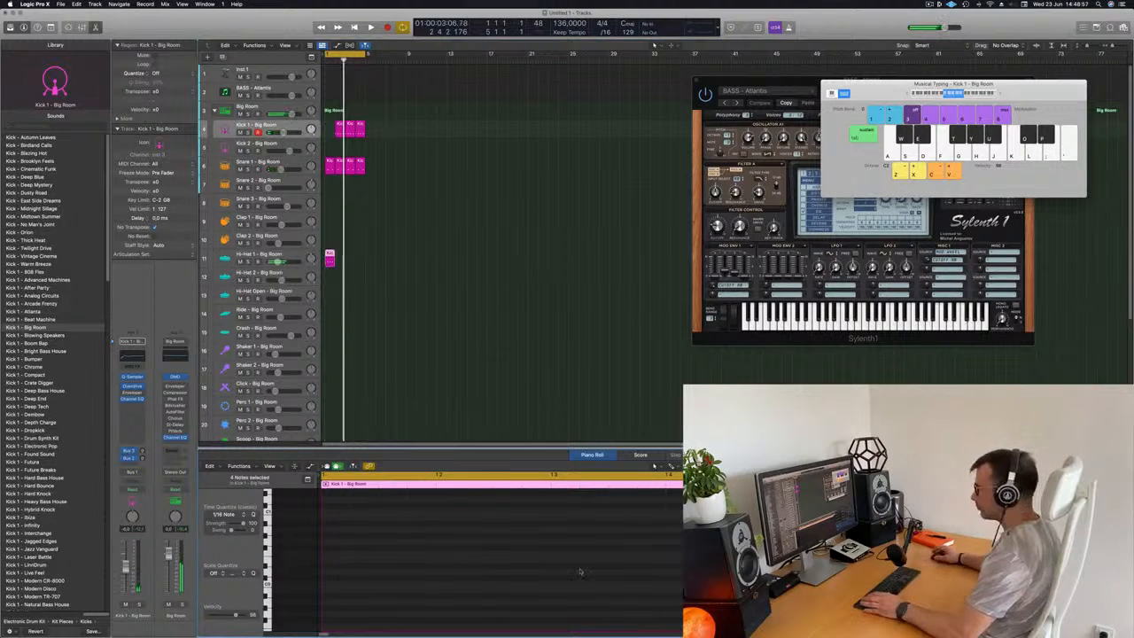
{"action": "scroll", "coordinate": [507, 577], "scroll_direction": "up", "scroll_amount": 4}
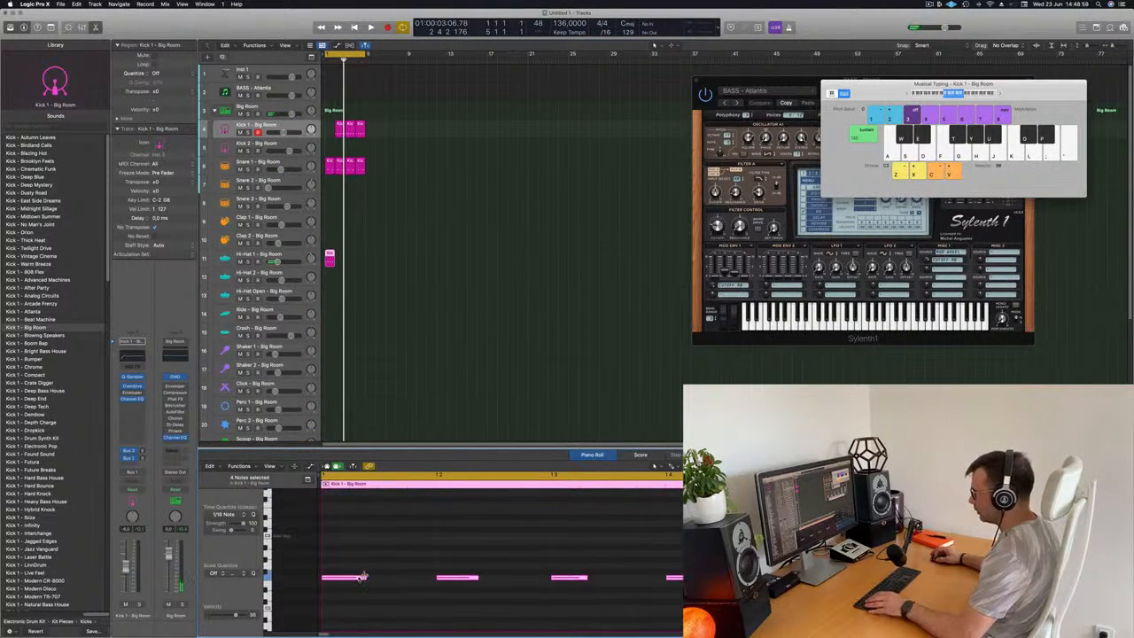
{"action": "left_click_drag", "start_coordinate": [361, 577], "coordinate": [415, 582]}
{"action": "scroll", "coordinate": [416, 582], "scroll_direction": "down", "scroll_amount": 3}
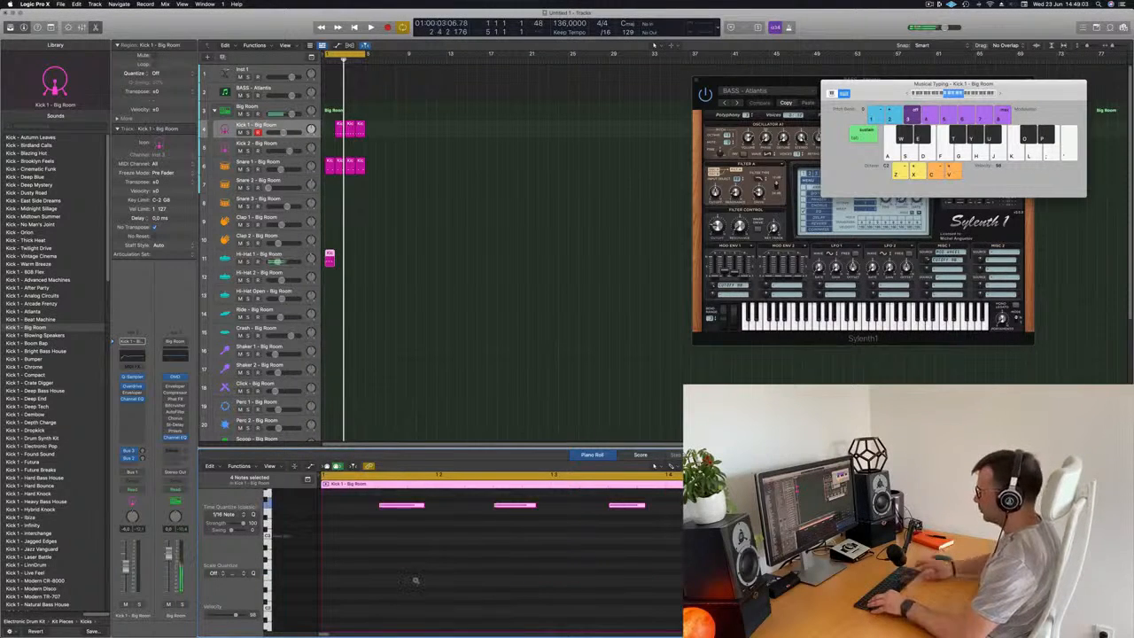
{"action": "key", "text": "space"}
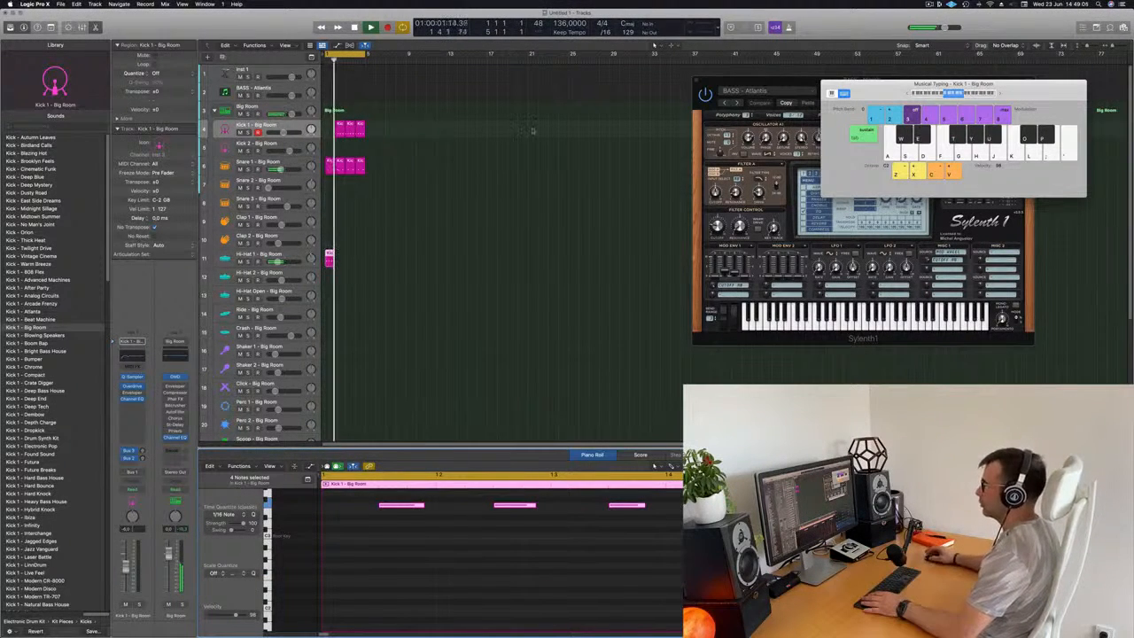
{"action": "key", "text": "space"}
Copy a Kick 1 region back into bar 1 and duplicate the Hi-Hat 1 region across bars 2 to 4.
{"action": "left_click_drag", "start_coordinate": [342, 131], "coordinate": [330, 134]}
{"action": "left_click_drag", "start_coordinate": [329, 257], "coordinate": [341, 264]}
{"action": "mouse_move", "coordinate": [368, 262]}
{"action": "left_mouse_down"}
{"action": "mouse_move", "coordinate": [329, 262]}
{"action": "mouse_move", "coordinate": [352, 260]}
{"action": "left_mouse_up"}
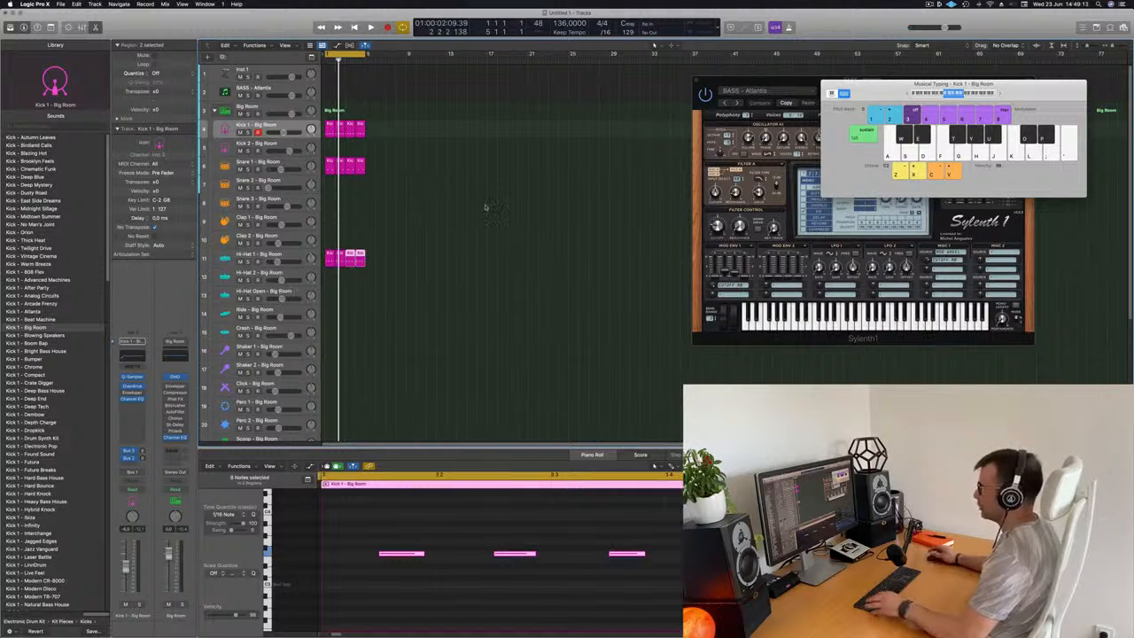
Name and color all the regions by their tracks.
{"action": "key", "text": "super+a"}
{"action": "right_click", "coordinate": [361, 163]}
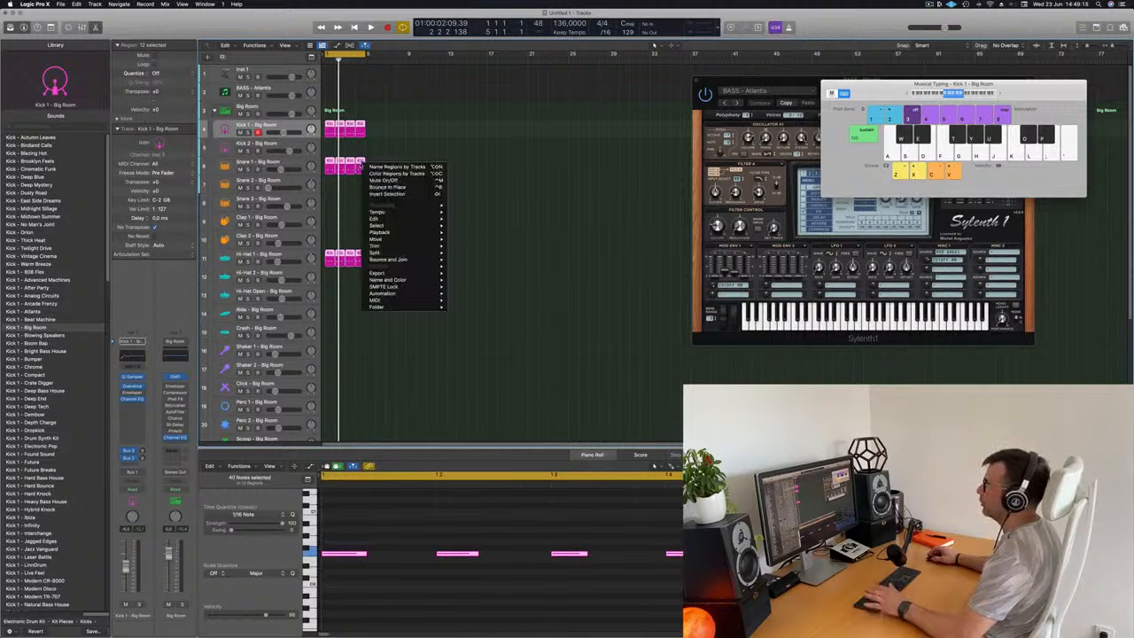
{"action": "left_click", "coordinate": [389, 166]}
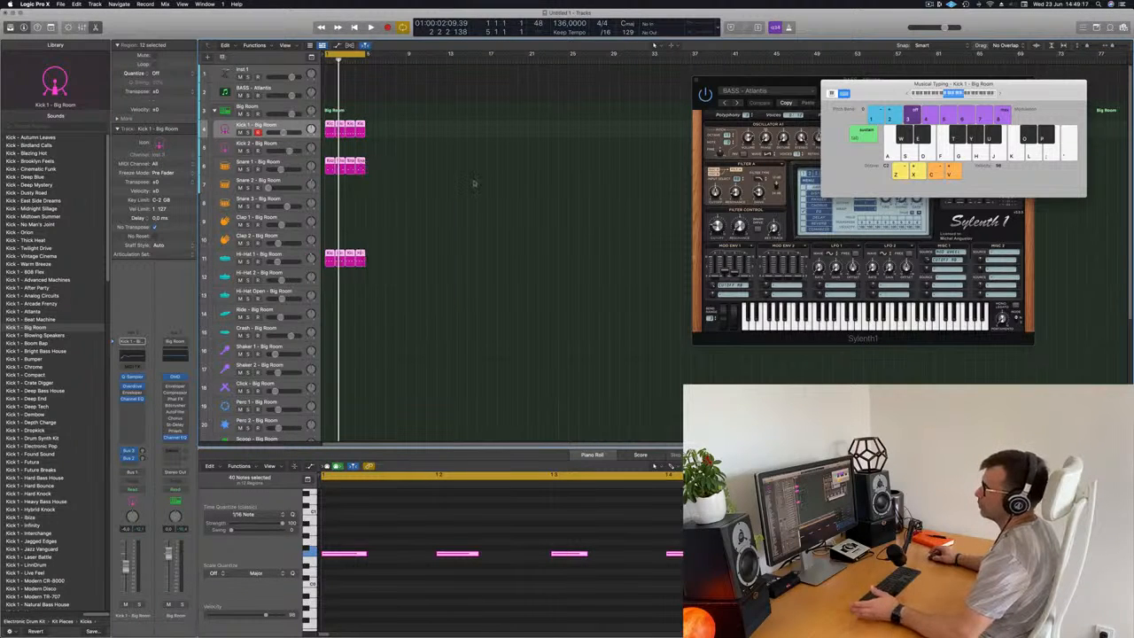
{"action": "right_click", "coordinate": [362, 163]}
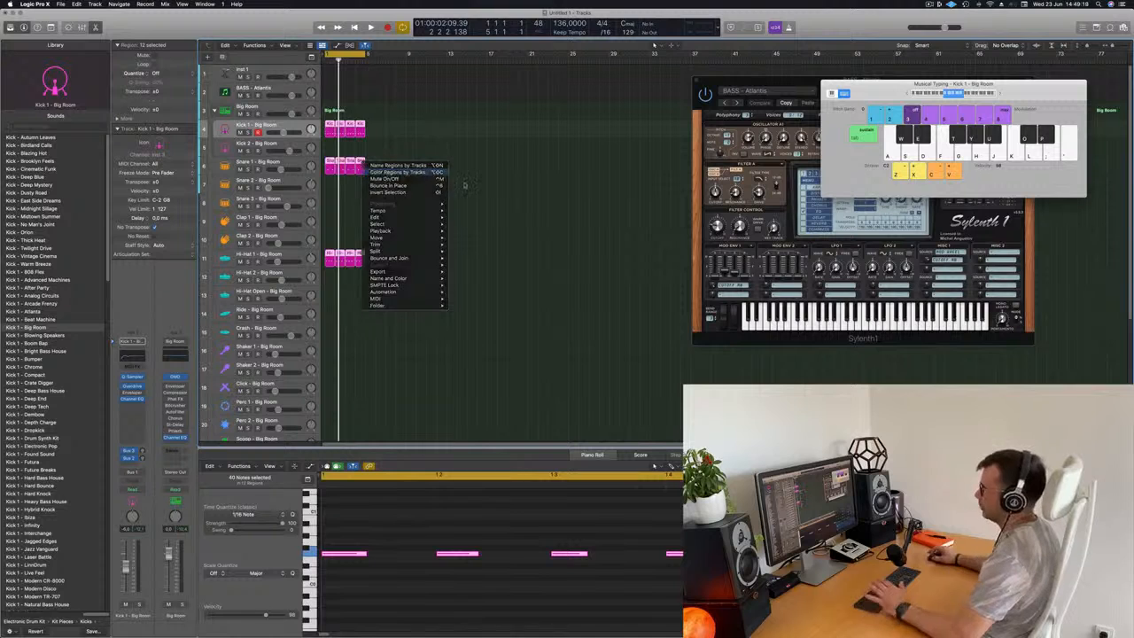
{"action": "left_click", "coordinate": [372, 171]}
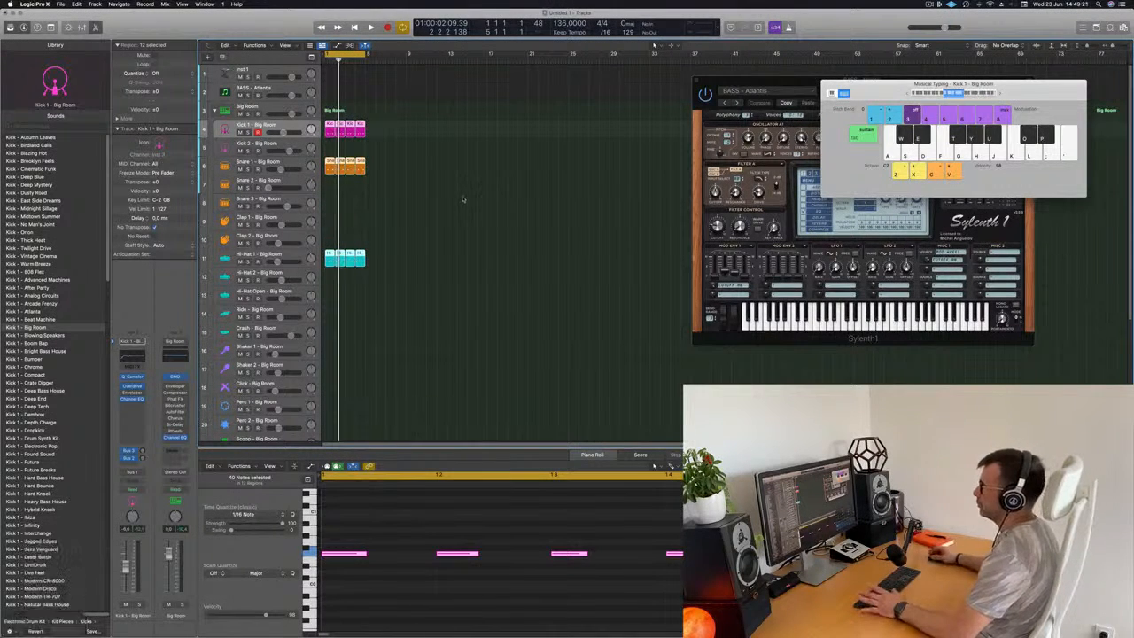
Play back the four-bar kick, snare and hi-hat loop with the arrangement zoomed in.
{"action": "left_click", "coordinate": [429, 201]}
{"action": "key", "text": "space"}
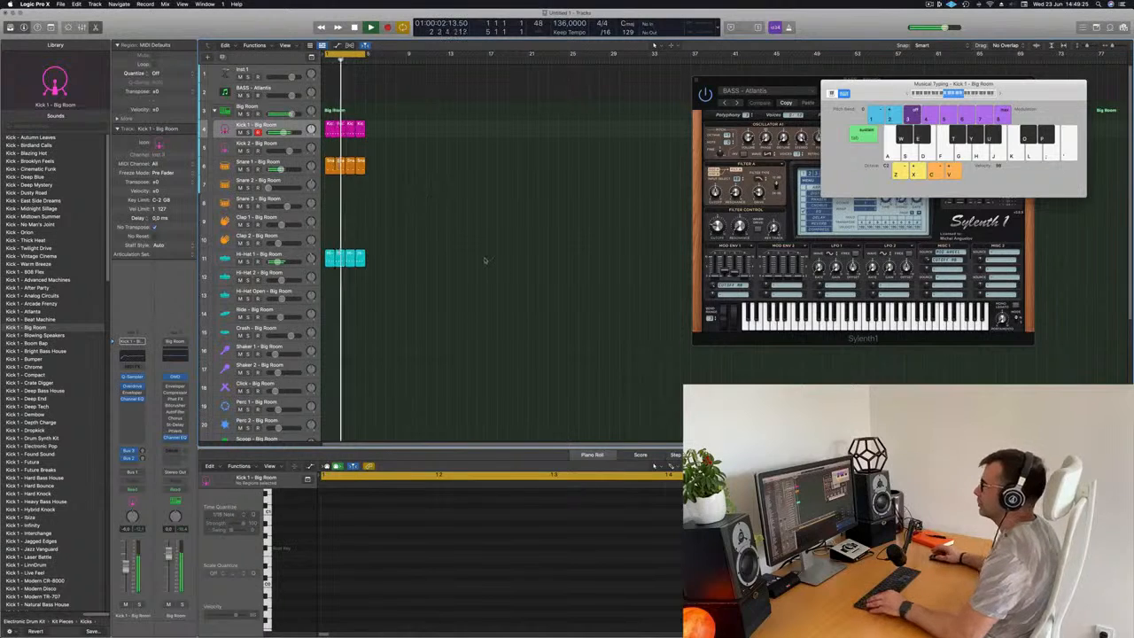
{"action": "scroll", "coordinate": [485, 256], "scroll_direction": "up", "scroll_amount": 5}
{"action": "scroll", "coordinate": [485, 256], "scroll_direction": "up", "scroll_amount": 2}
{"action": "key", "text": "space"}
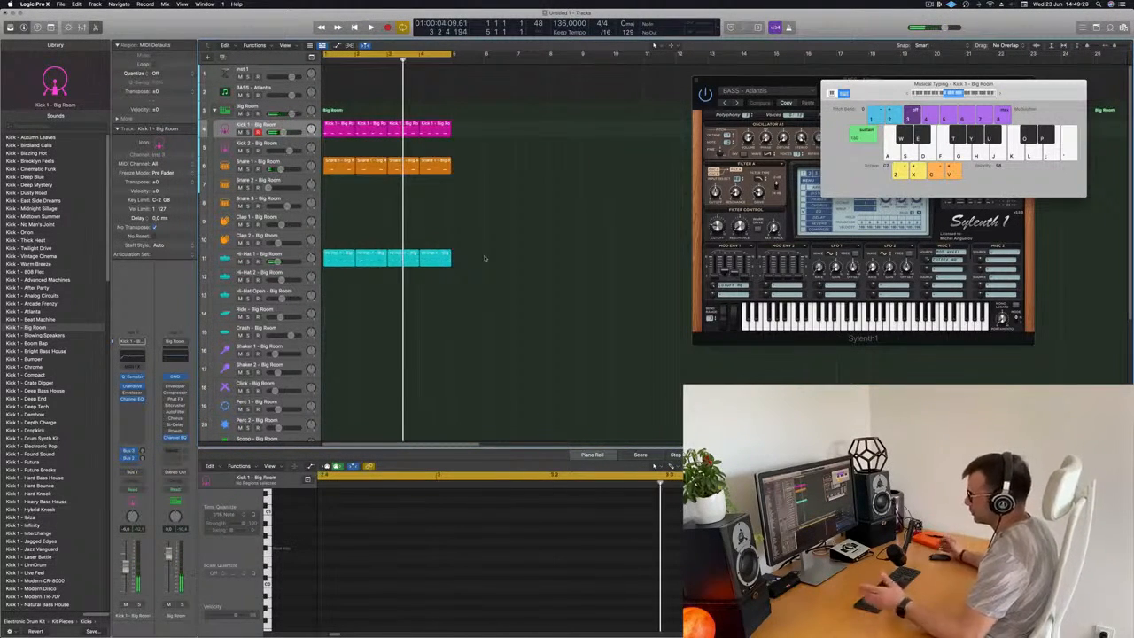
{"action": "key", "text": "space"}
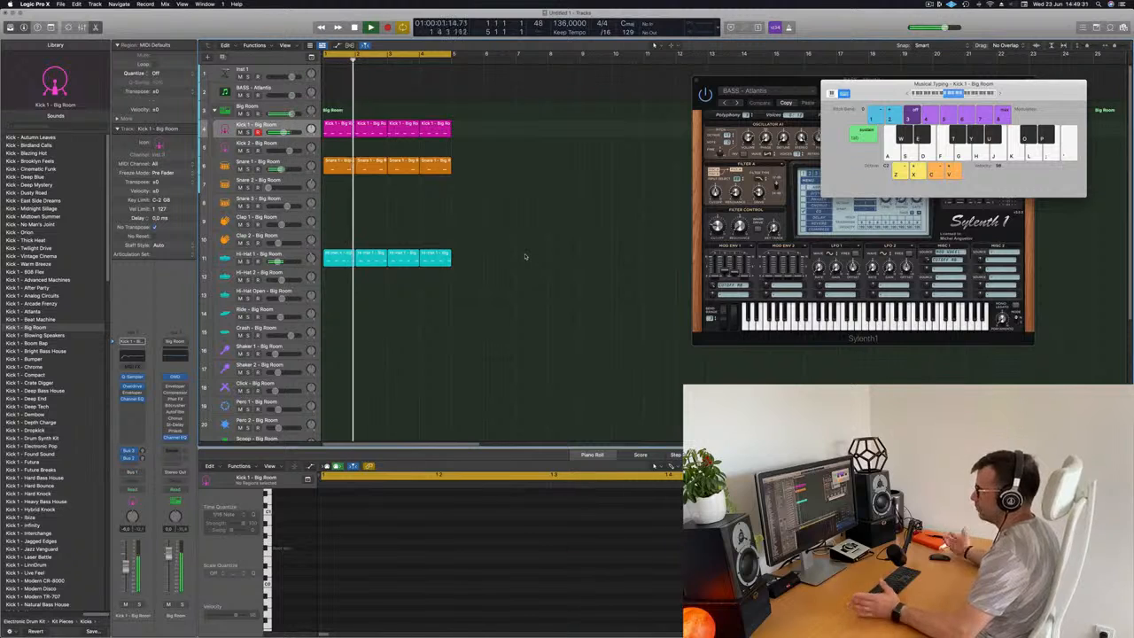
Copy the bar 1 Hi-Hat 1 region onto the Hi-Hat 2 track.
{"action": "scroll", "coordinate": [514, 275], "scroll_direction": "down", "scroll_amount": 3}
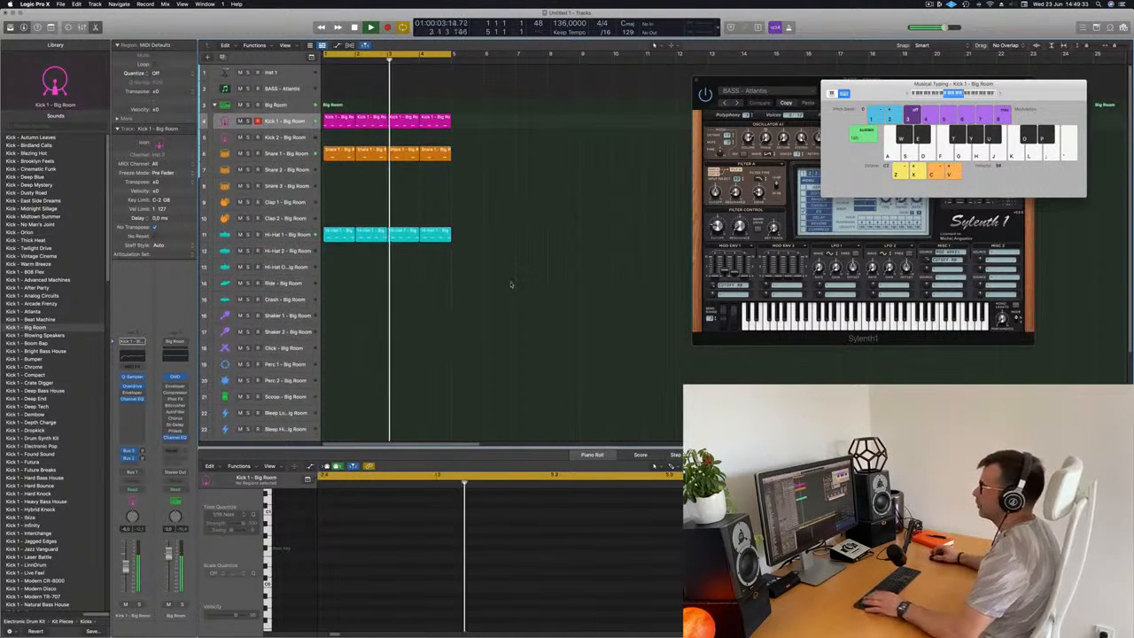
{"action": "scroll", "coordinate": [523, 265], "scroll_direction": "down", "scroll_amount": 1}
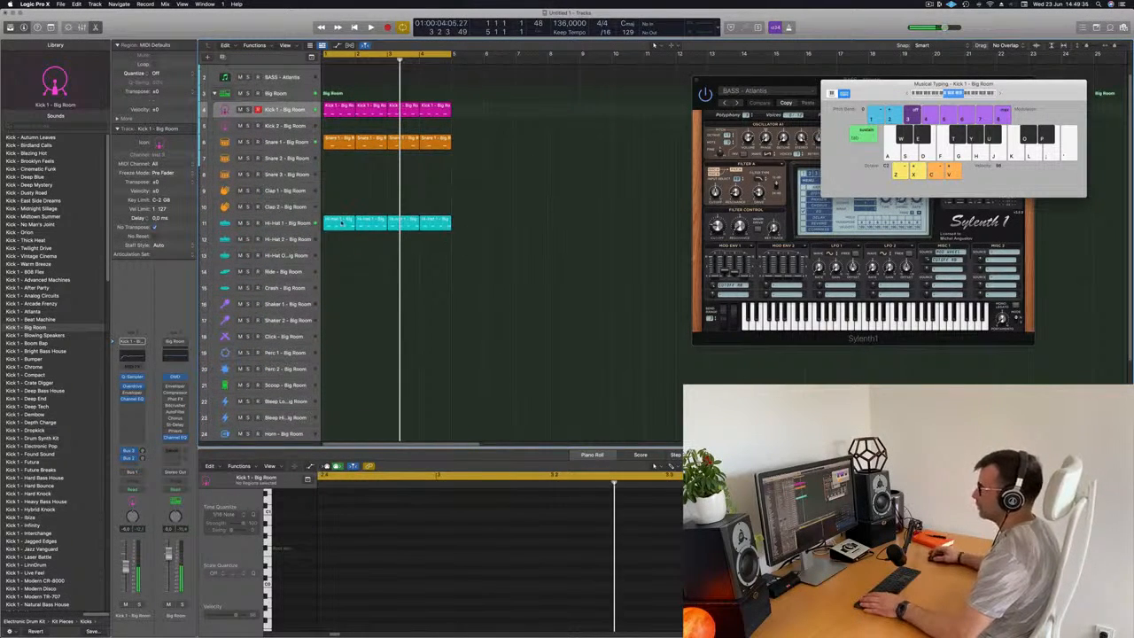
{"action": "left_click", "coordinate": [341, 223]}
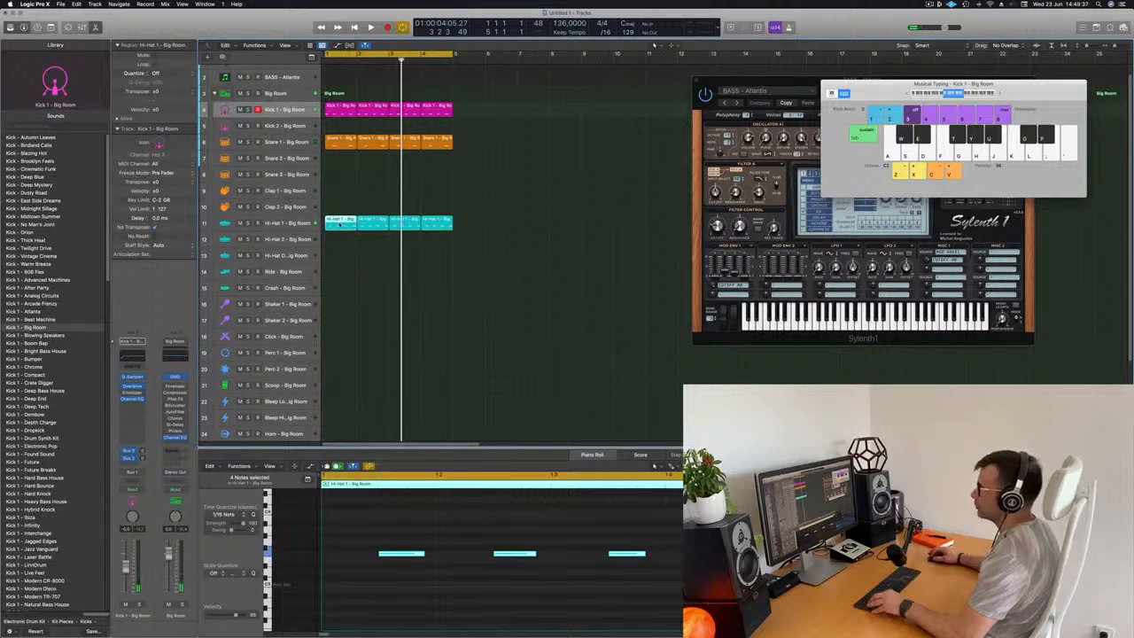
{"action": "left_click_drag", "start_coordinate": [341, 223], "coordinate": [341, 239]}
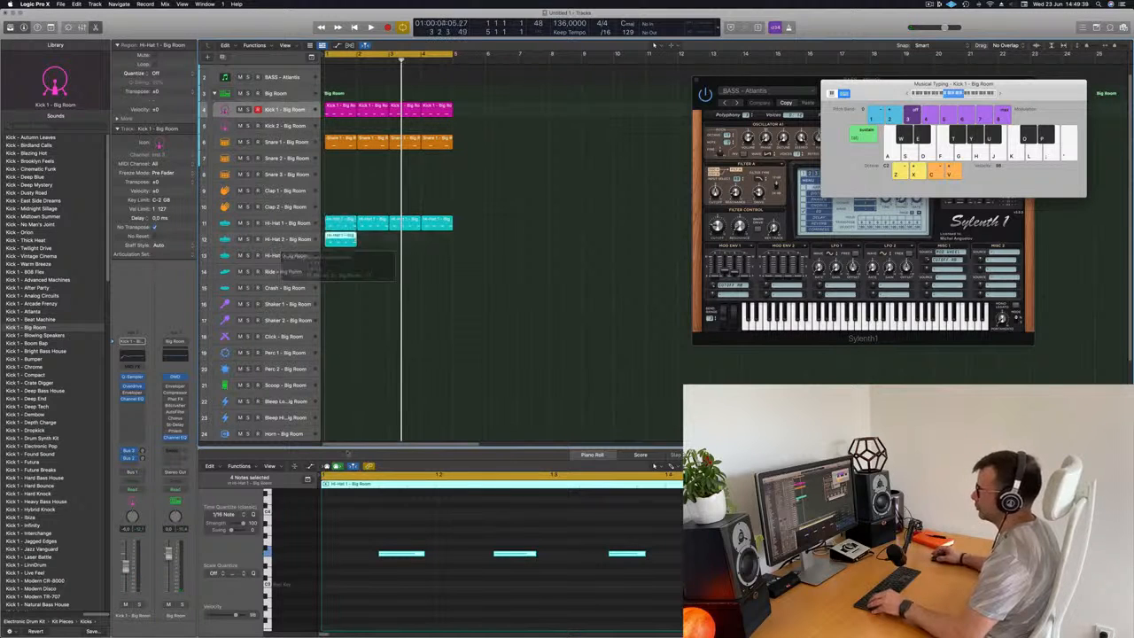
Shorten the notes in the Hi-Hat 2 region and copy them to fill every sixteenth of the bar.
{"action": "left_click_drag", "start_coordinate": [656, 563], "coordinate": [617, 546]}
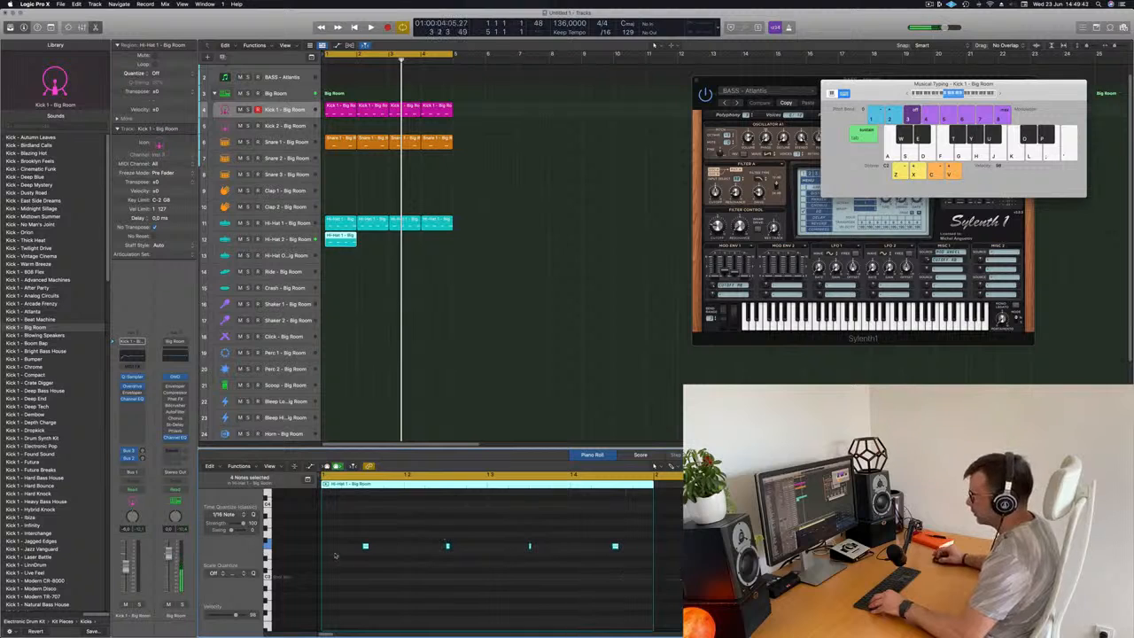
{"action": "left_click_drag", "start_coordinate": [364, 547], "coordinate": [386, 547]}
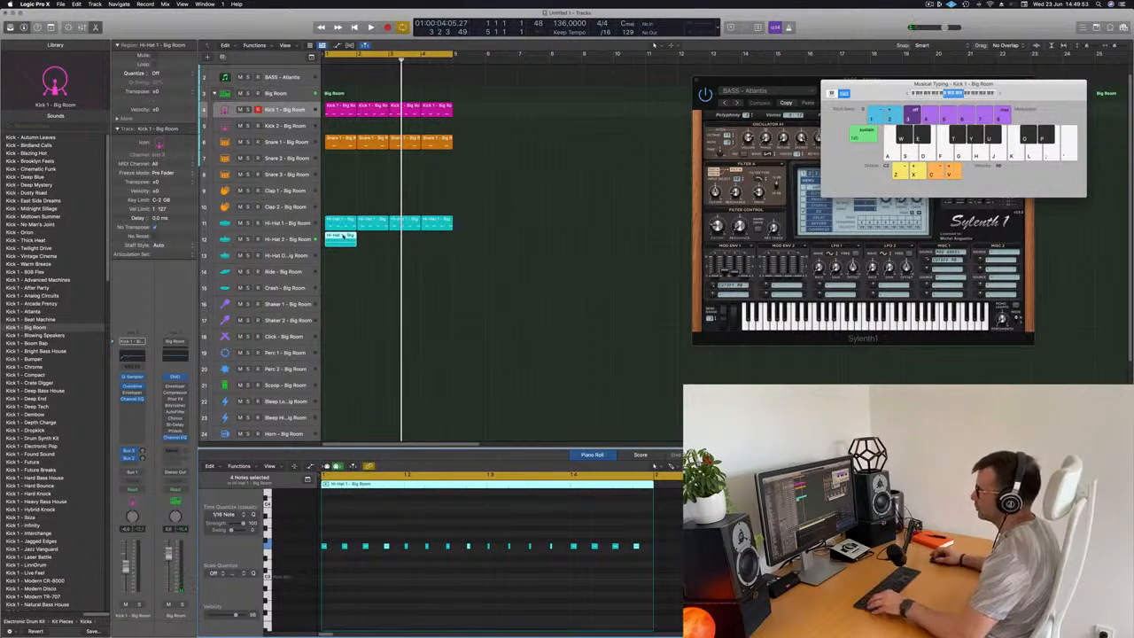
Repeat the Hi-Hat 2 region three times to fill four bars and play the loop with that track selected.
{"action": "key", "text": "super+r"}
{"action": "key", "text": "super+r"}
{"action": "key", "text": "super+r"}
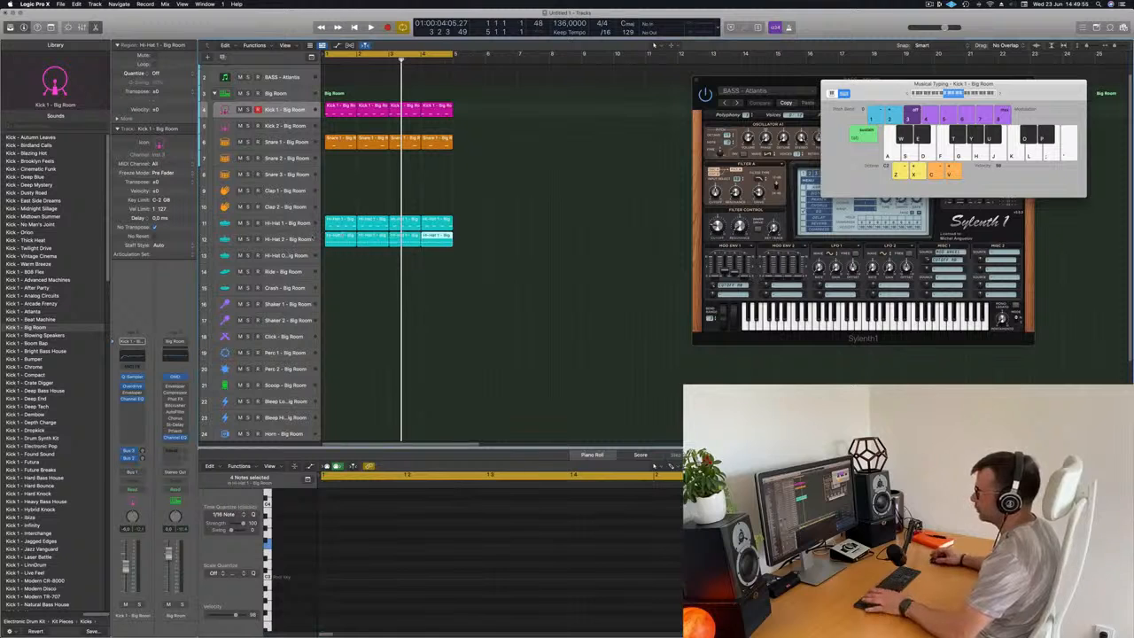
{"action": "left_click", "coordinate": [313, 238]}
{"action": "key", "text": "space"}
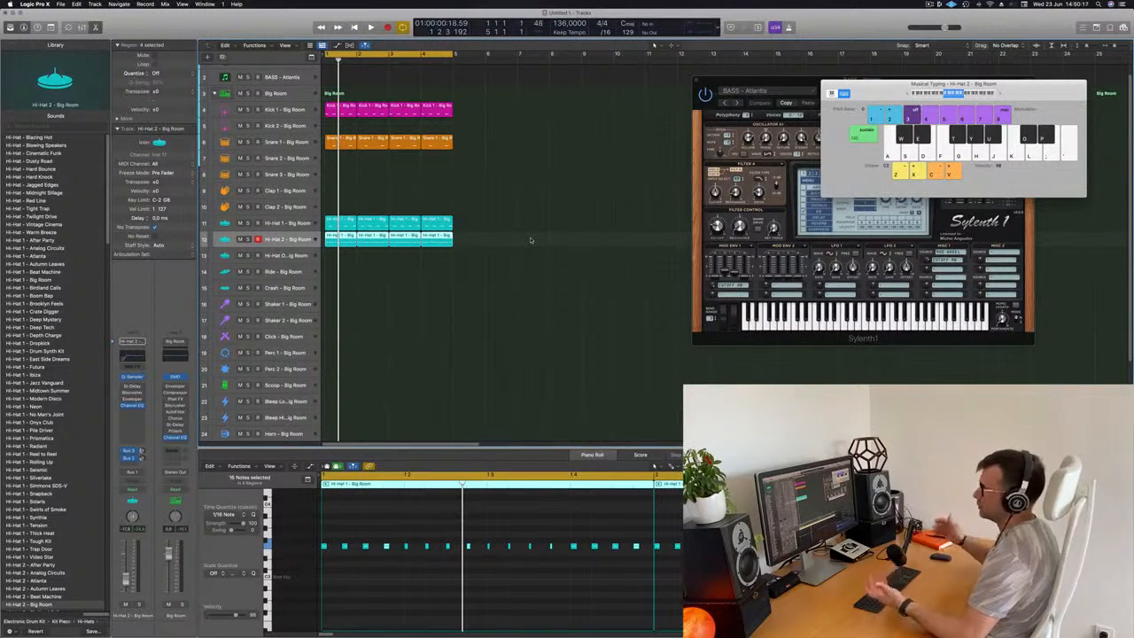
Duplicate the Big Room drum track stack.
{"action": "scroll", "coordinate": [436, 274], "scroll_direction": "down", "scroll_amount": 1}
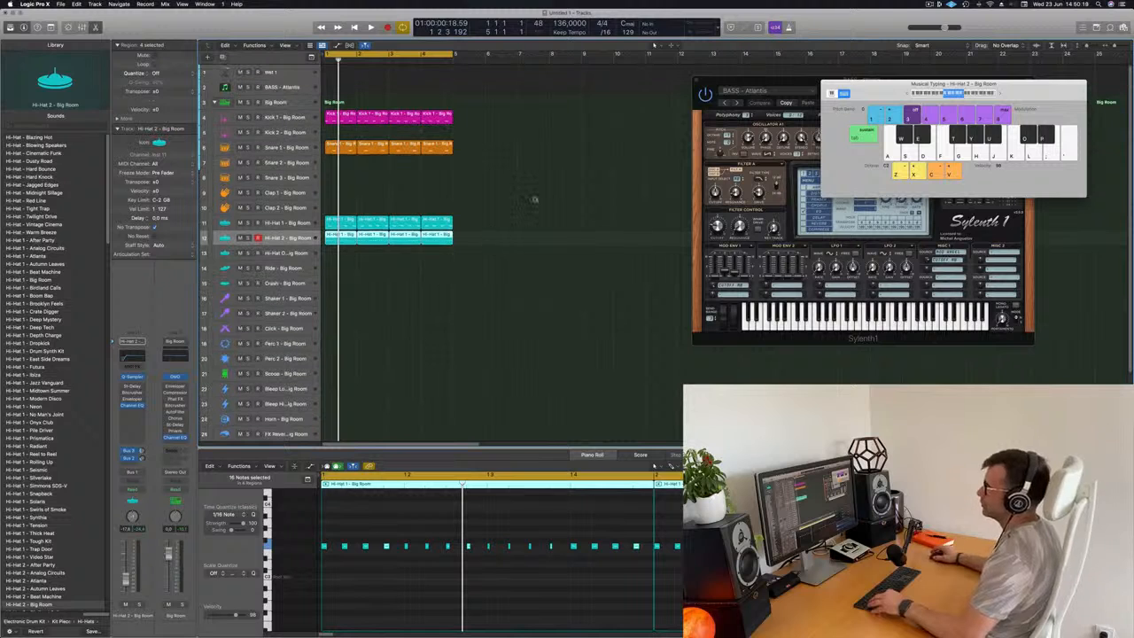
{"action": "scroll", "coordinate": [533, 200], "scroll_direction": "down", "scroll_amount": 4}
{"action": "left_click", "coordinate": [263, 96]}
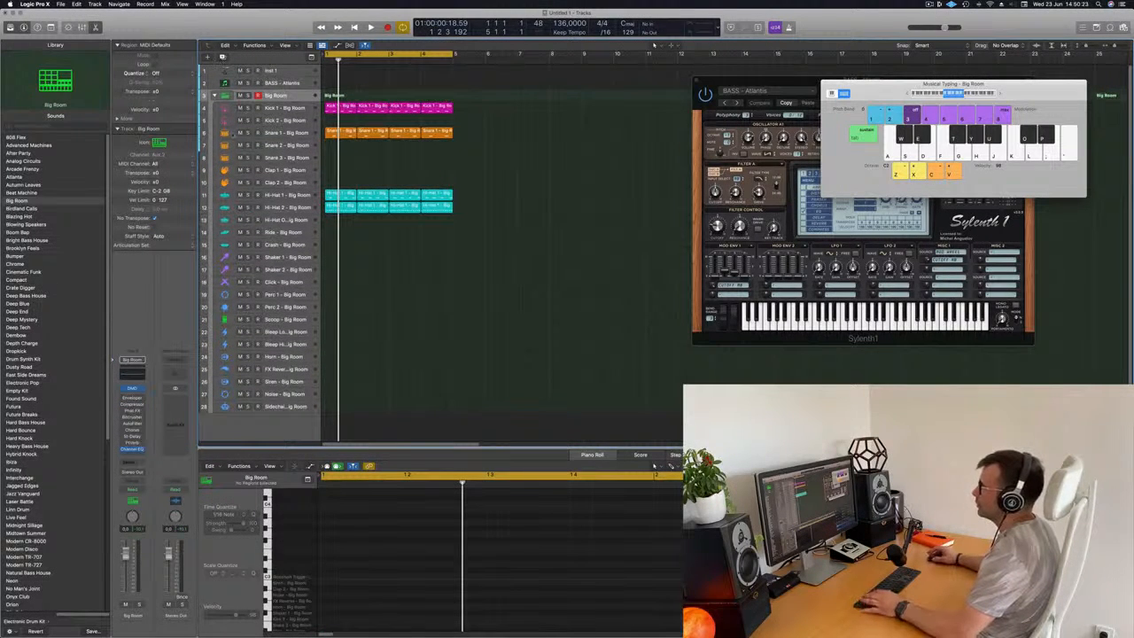
{"action": "key", "text": "super+d"}
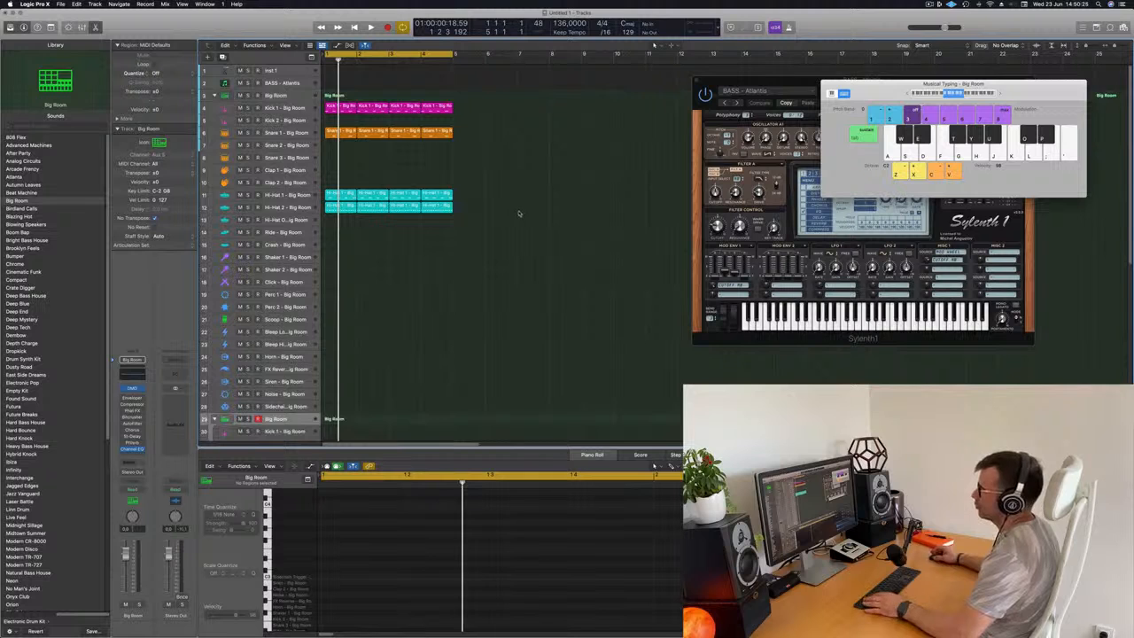
Copy the four Hi-Hat 2 regions onto the Hi-Hat 2 track of the duplicated Big Room stack.
{"action": "scroll", "coordinate": [519, 213], "scroll_direction": "down", "scroll_amount": 3}
{"action": "left_click", "coordinate": [346, 148]}
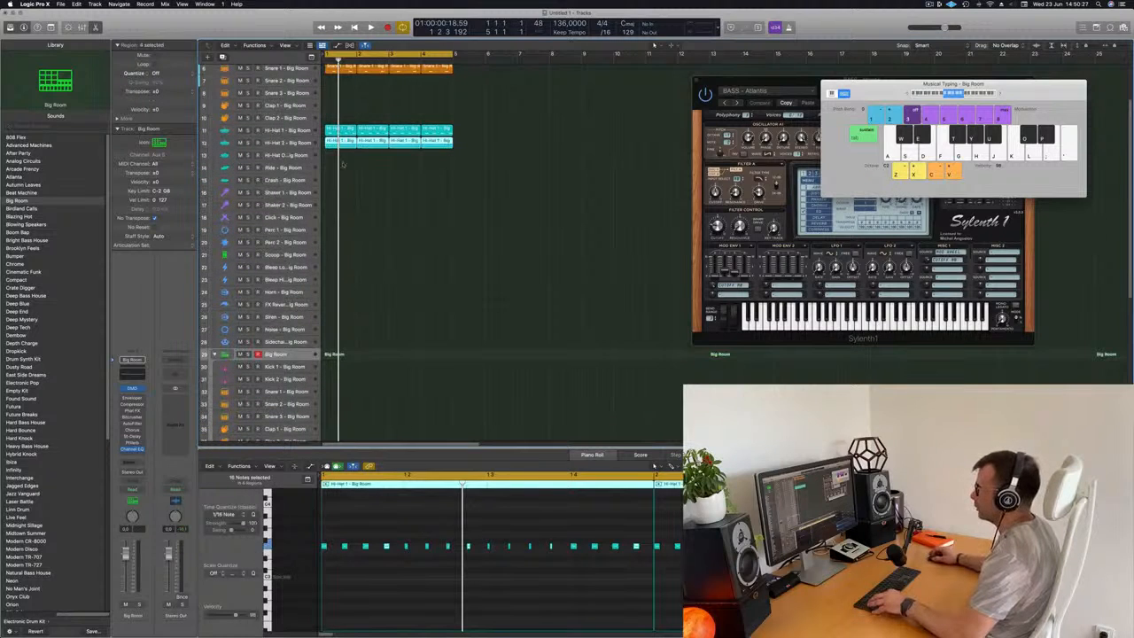
{"action": "left_click_drag", "start_coordinate": [345, 140], "coordinate": [336, 394]}
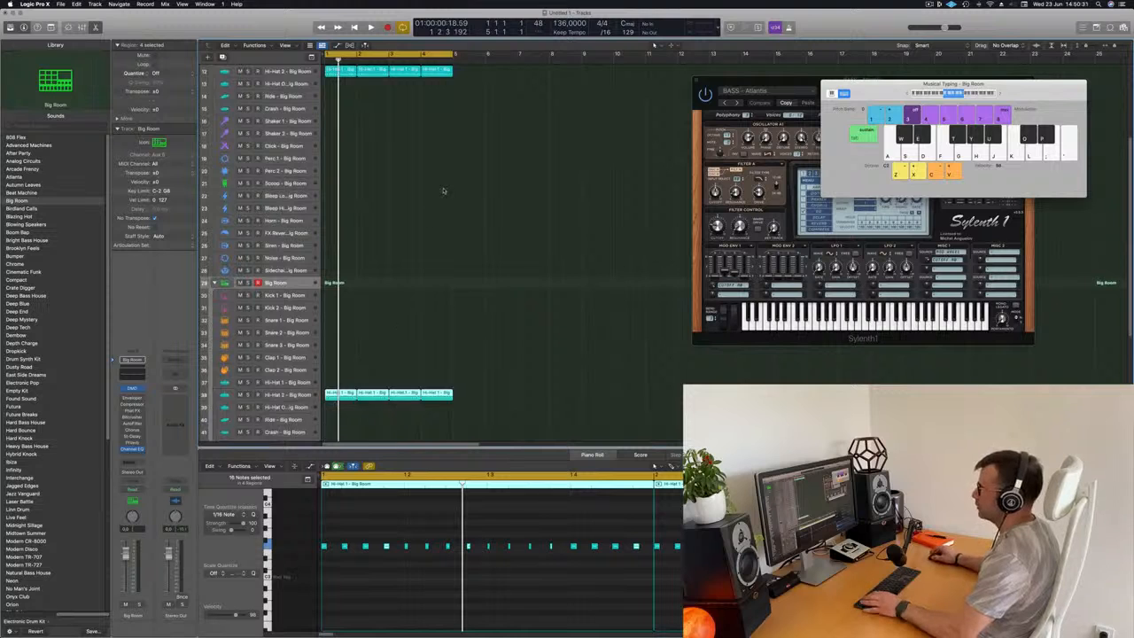
Delete the four Hi-Hat 2 regions from the original Big Room stack.
{"action": "scroll", "coordinate": [457, 189], "scroll_direction": "up", "scroll_amount": 4}
{"action": "left_click_drag", "start_coordinate": [469, 187], "coordinate": [337, 181]}
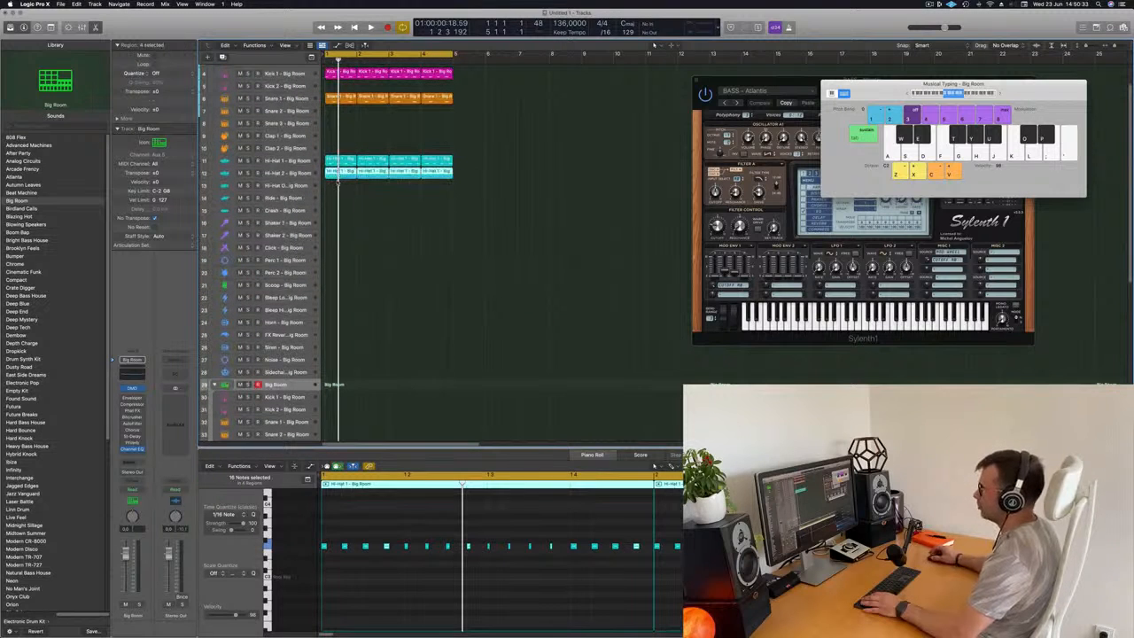
{"action": "key", "text": "Delete"}
Play back the loop, then select the Hi-Hat 2 regions in the duplicated Big Room stack and listen again.
{"action": "key", "text": "space"}
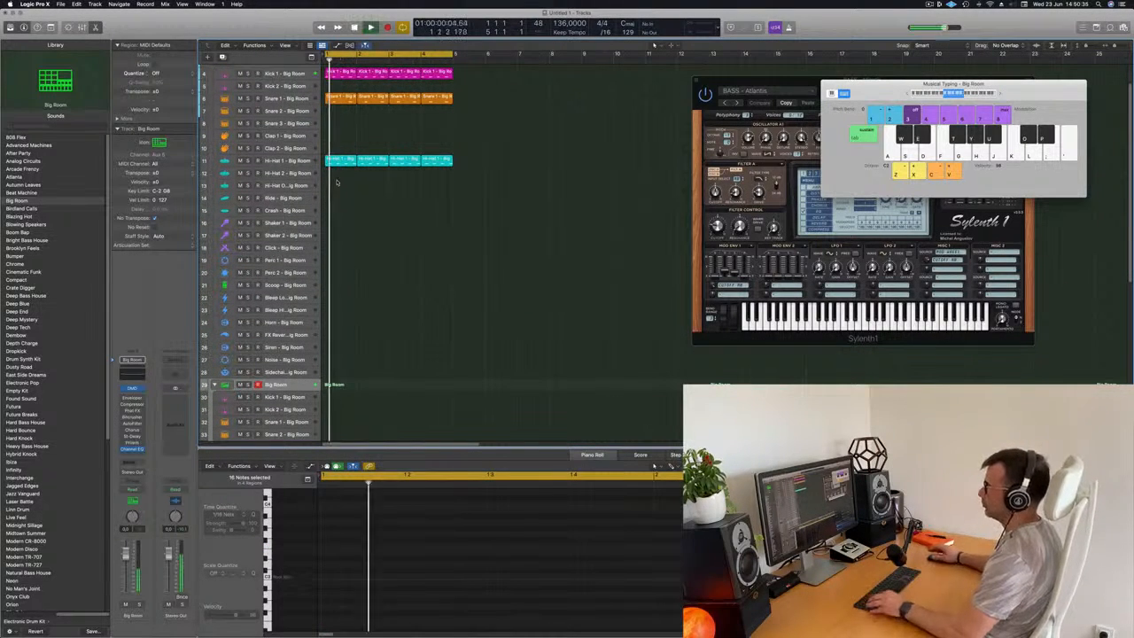
{"action": "scroll", "coordinate": [426, 208], "scroll_direction": "up", "scroll_amount": 3}
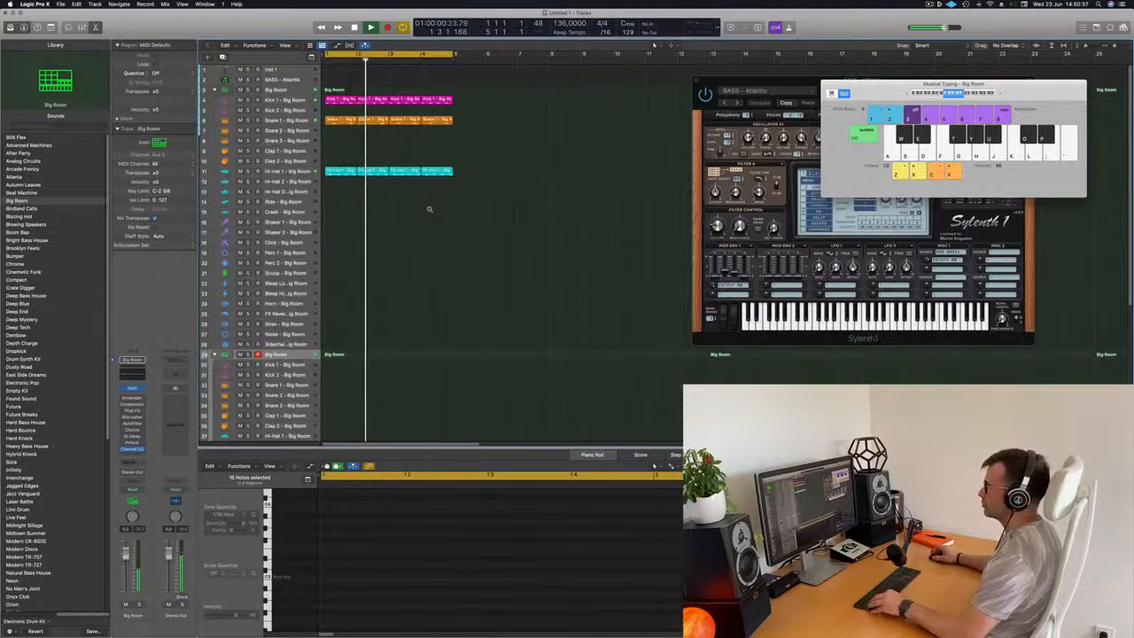
{"action": "scroll", "coordinate": [429, 208], "scroll_direction": "down", "scroll_amount": 5}
{"action": "scroll", "coordinate": [380, 216], "scroll_direction": "up", "scroll_amount": 3}
{"action": "scroll", "coordinate": [451, 220], "scroll_direction": "down", "scroll_amount": 5}
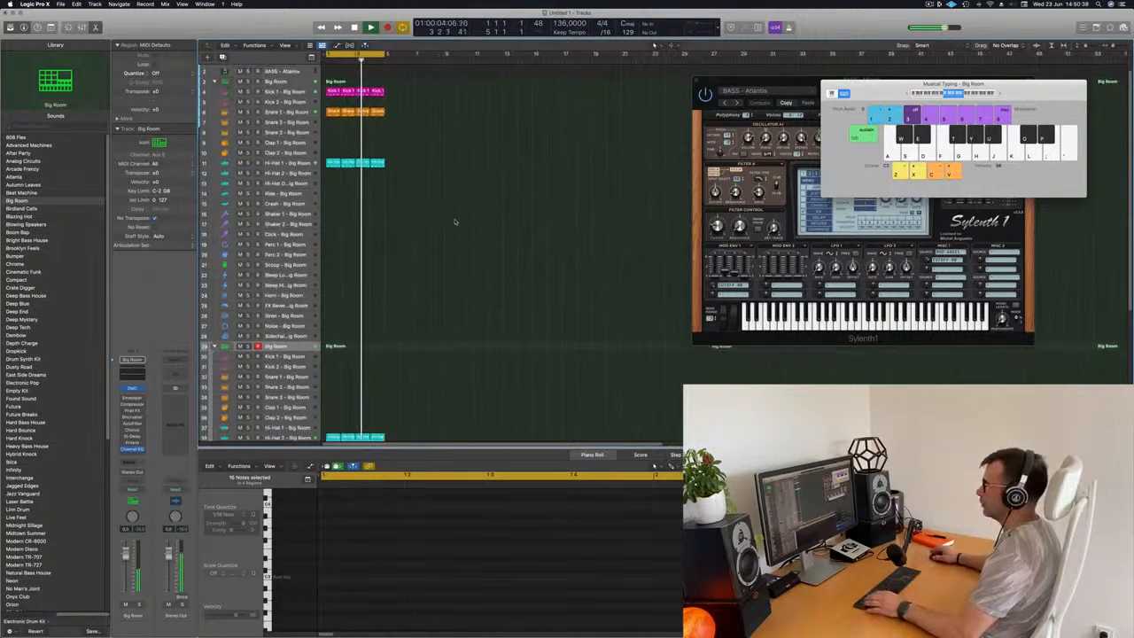
{"action": "key", "text": "space"}
{"action": "left_click", "coordinate": [354, 312]}
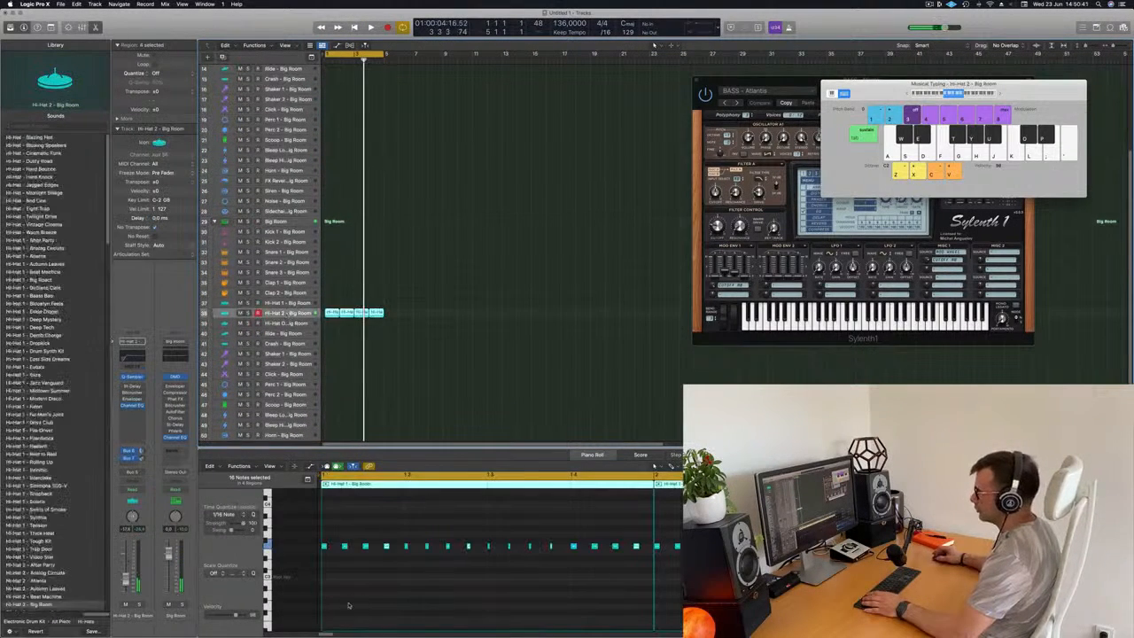
{"action": "key", "text": "space"}
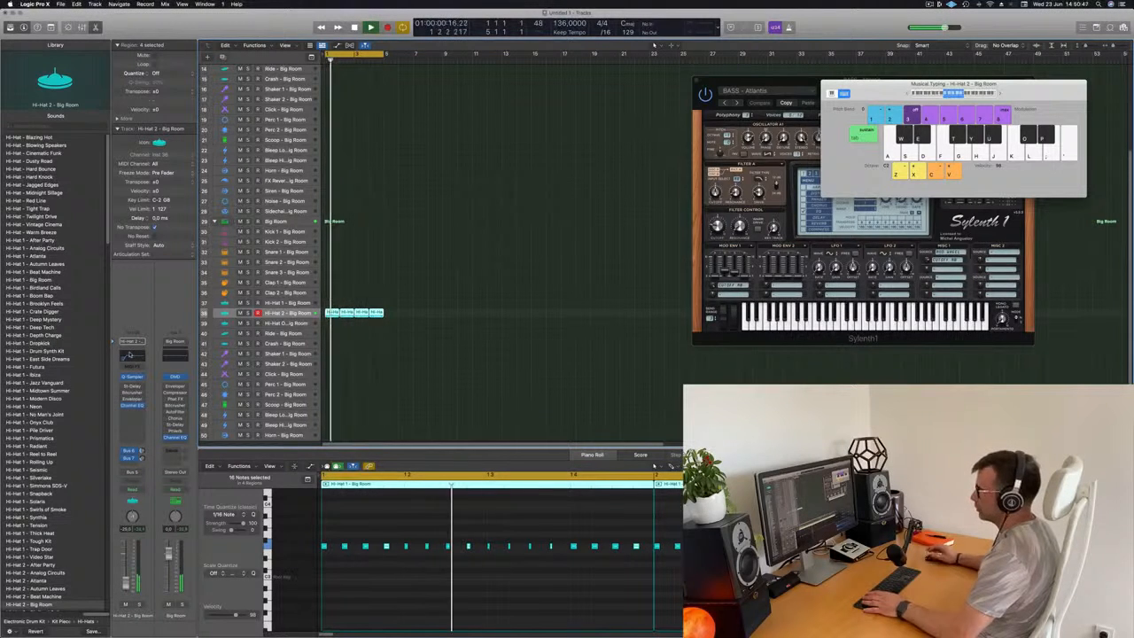
Raise the low cut in the duplicated Hi-Hat 2 track's Channel EQ to 800 Hz and fine-tune the track volume.
{"action": "left_click", "coordinate": [132, 356]}
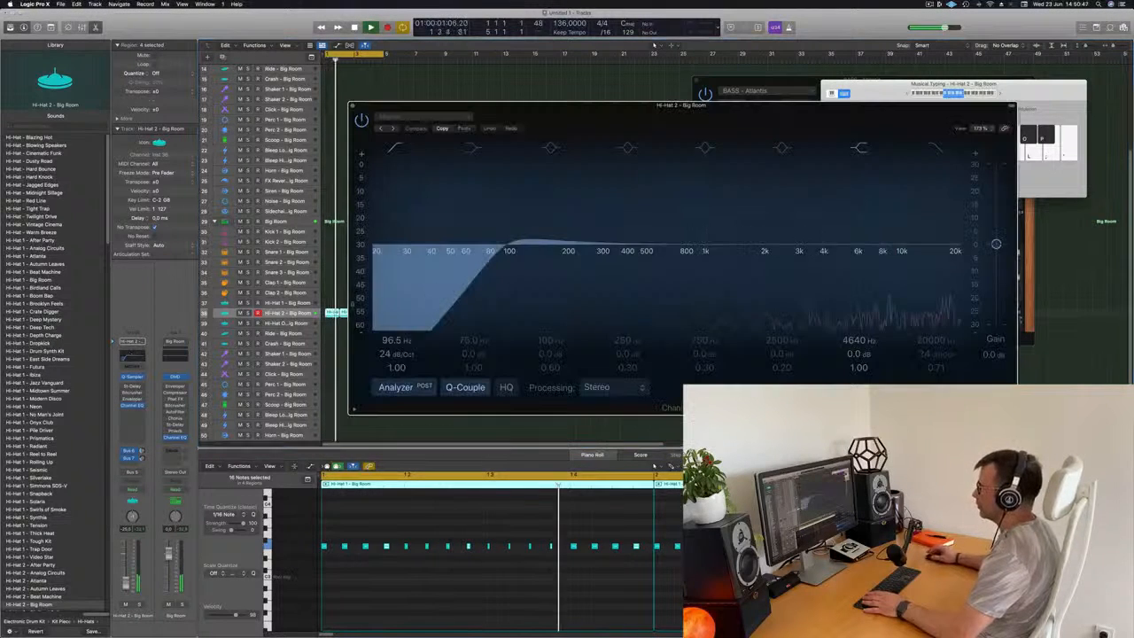
{"action": "left_click_drag", "start_coordinate": [498, 267], "coordinate": [676, 272]}
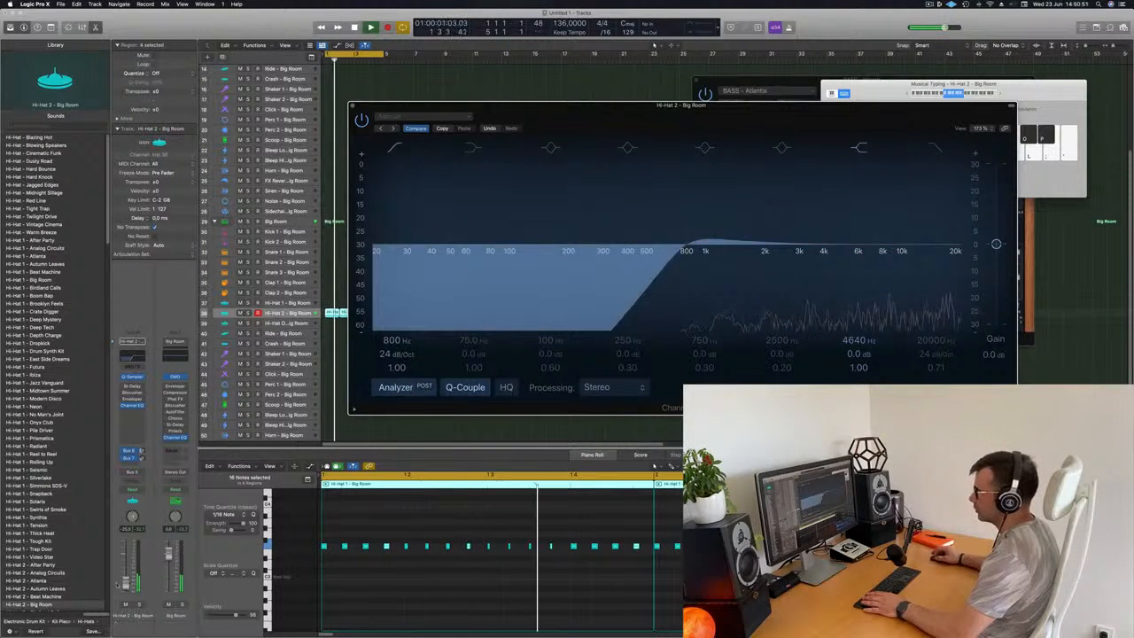
{"action": "left_click_drag", "start_coordinate": [126, 582], "coordinate": [126, 581]}
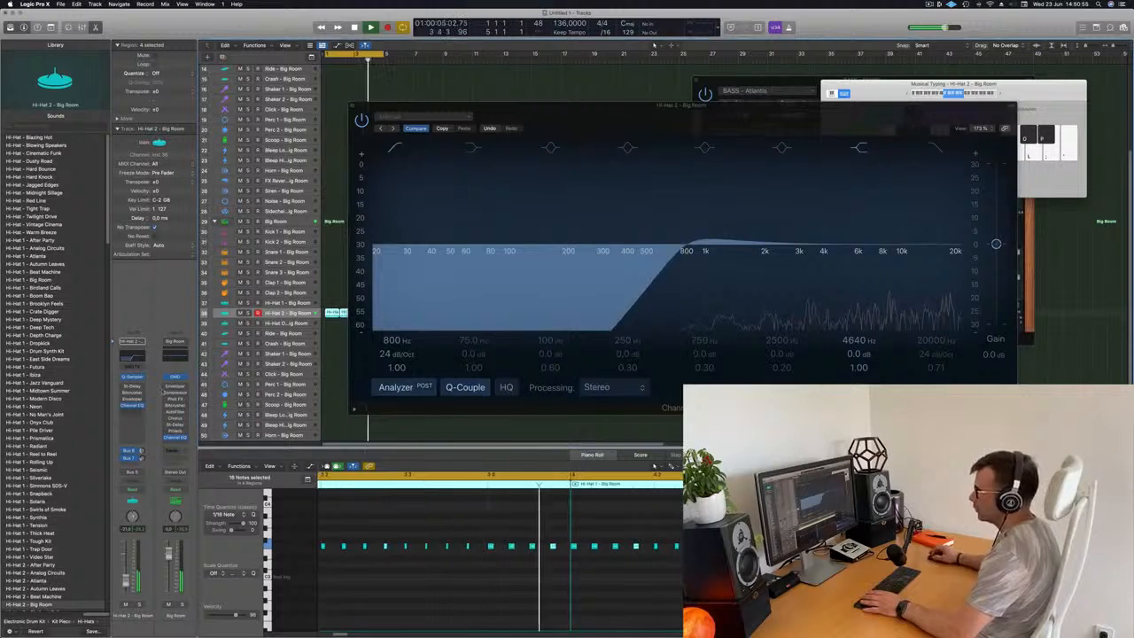
Enable Stereo Delay on the duplicated Hi-Hat 2 track with an output mix of 28% left and 22% right, and close the plug-in windows.
{"action": "left_click", "coordinate": [133, 387]}
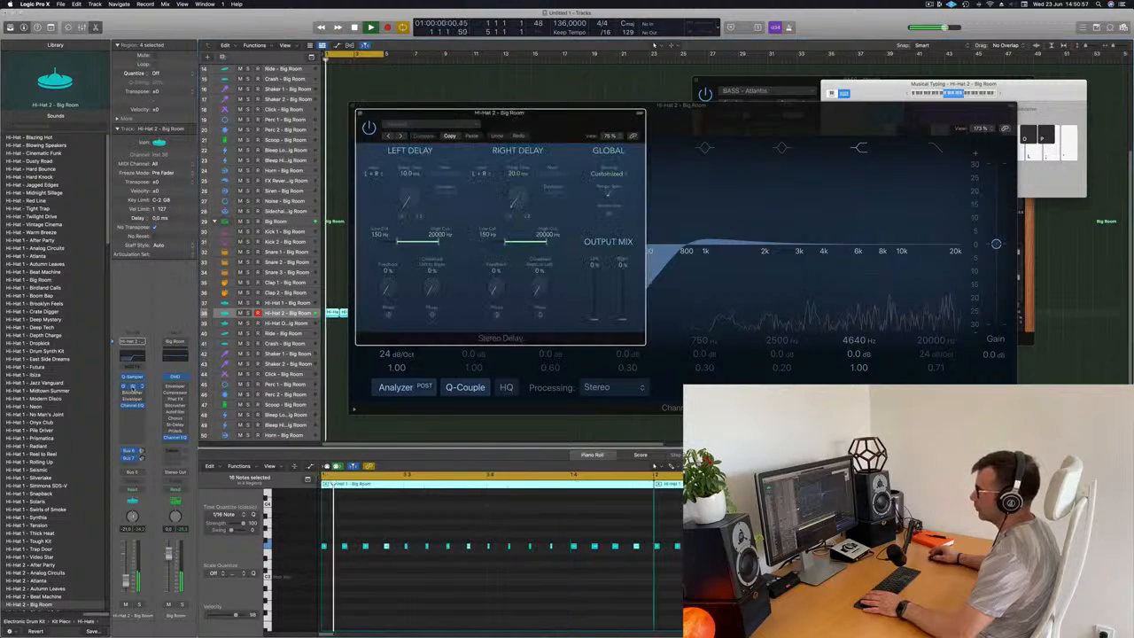
{"action": "left_click", "coordinate": [134, 388]}
{"action": "left_click", "coordinate": [134, 388]}
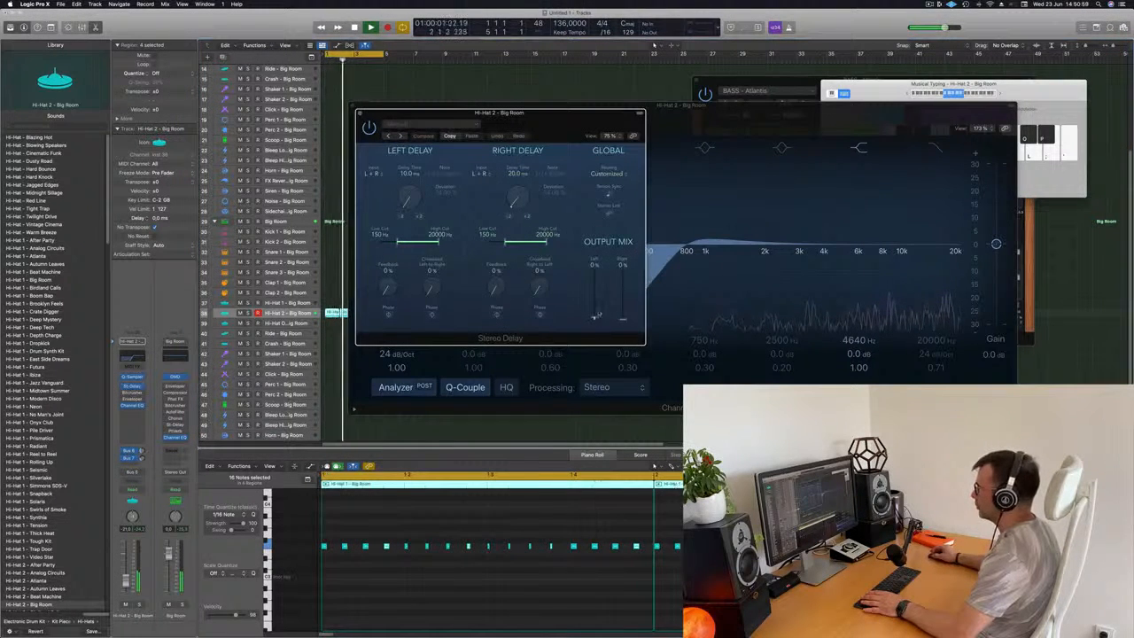
{"action": "mouse_move", "coordinate": [596, 320]}
{"action": "left_mouse_down"}
{"action": "mouse_move", "coordinate": [597, 307]}
{"action": "mouse_move", "coordinate": [624, 313]}
{"action": "mouse_move", "coordinate": [595, 319]}
{"action": "left_mouse_up"}
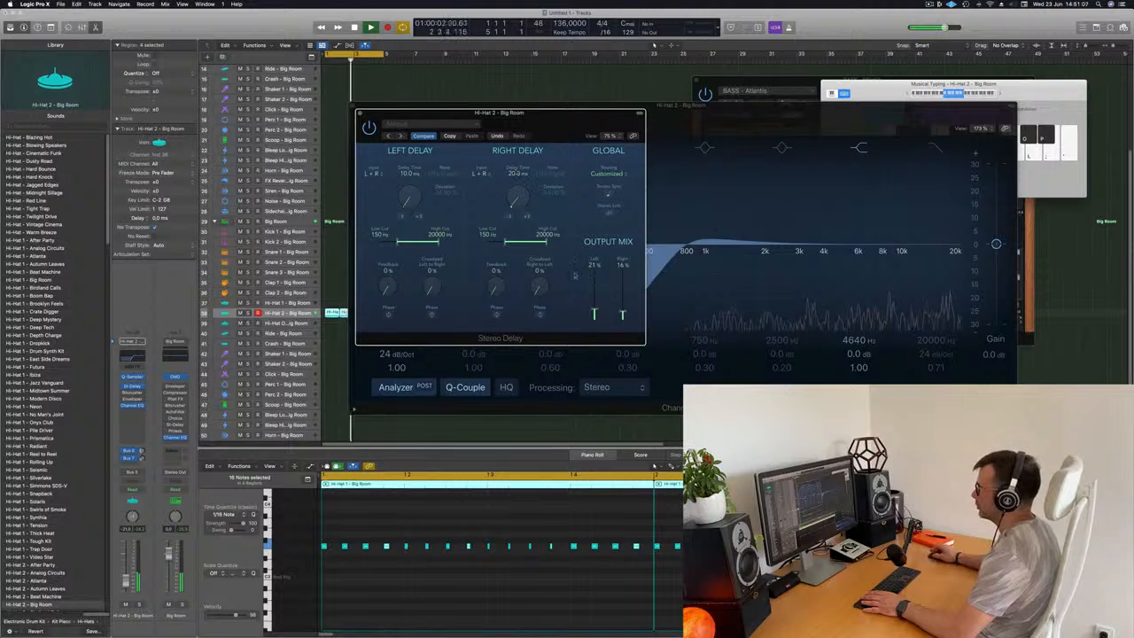
{"action": "left_click_drag", "start_coordinate": [615, 328], "coordinate": [598, 307]}
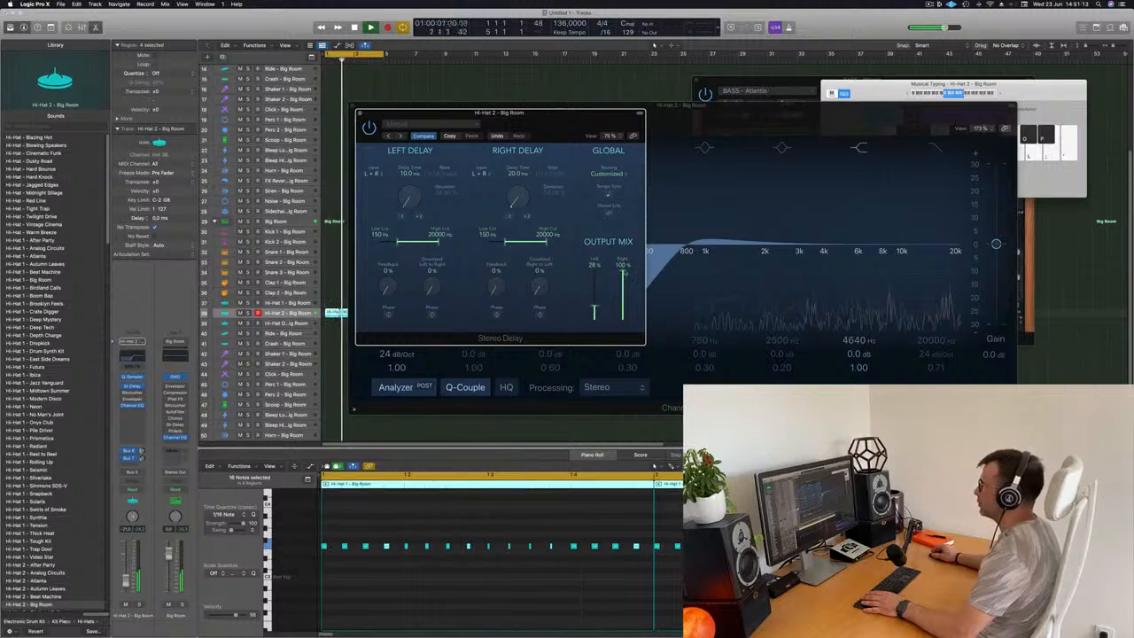
{"action": "left_click_drag", "start_coordinate": [623, 271], "coordinate": [622, 311]}
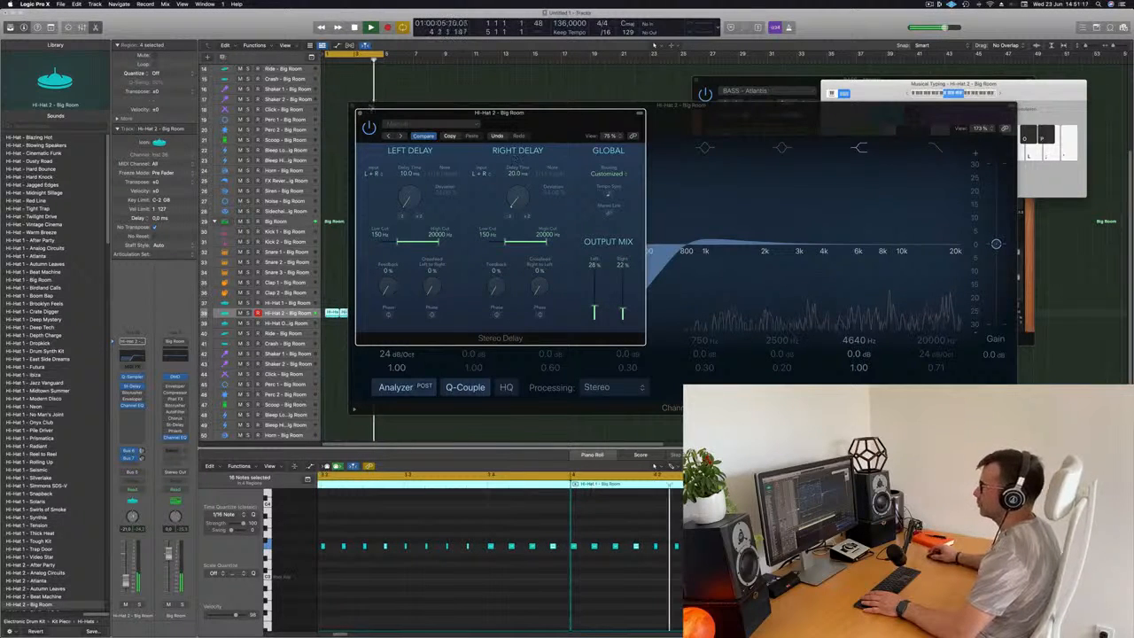
{"action": "left_click", "coordinate": [360, 113]}
{"action": "left_click_drag", "start_coordinate": [418, 109], "coordinate": [507, 110]}
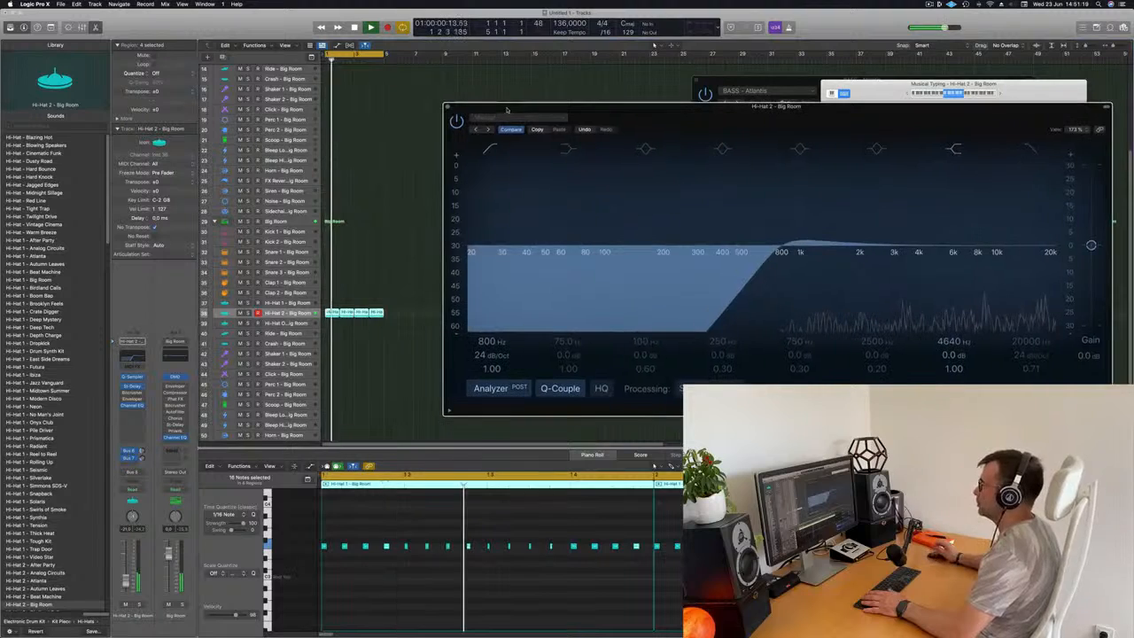
{"action": "left_click", "coordinate": [448, 107]}
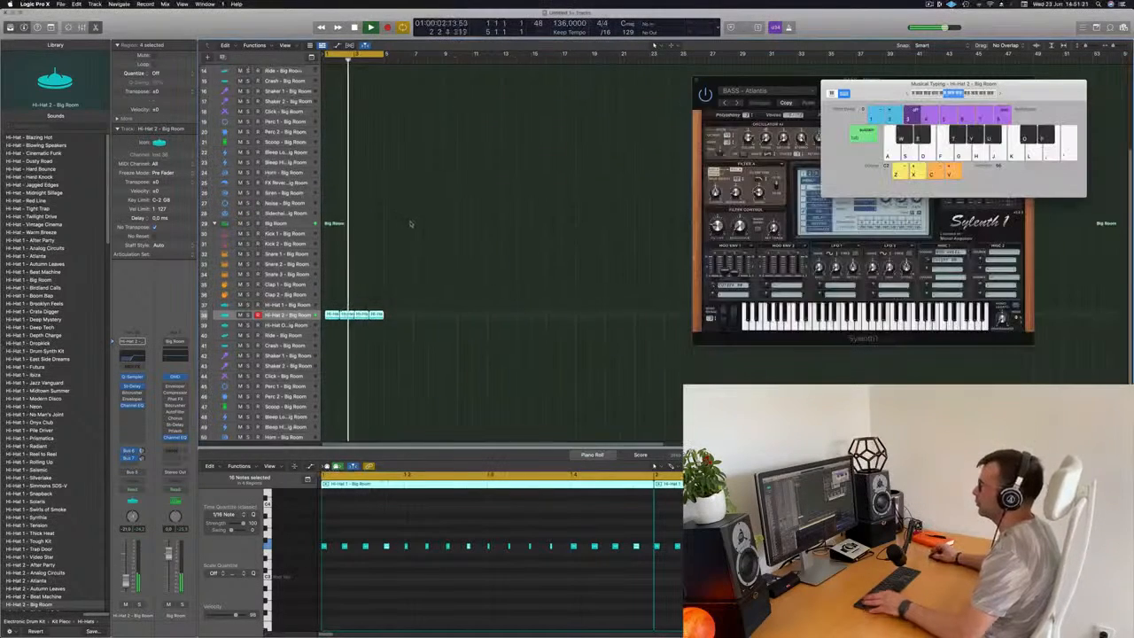
Copy the first Hi-Hat 1 region onto the Ride track of the original Big Room stack.
{"action": "scroll", "coordinate": [411, 224], "scroll_direction": "up", "scroll_amount": 5}
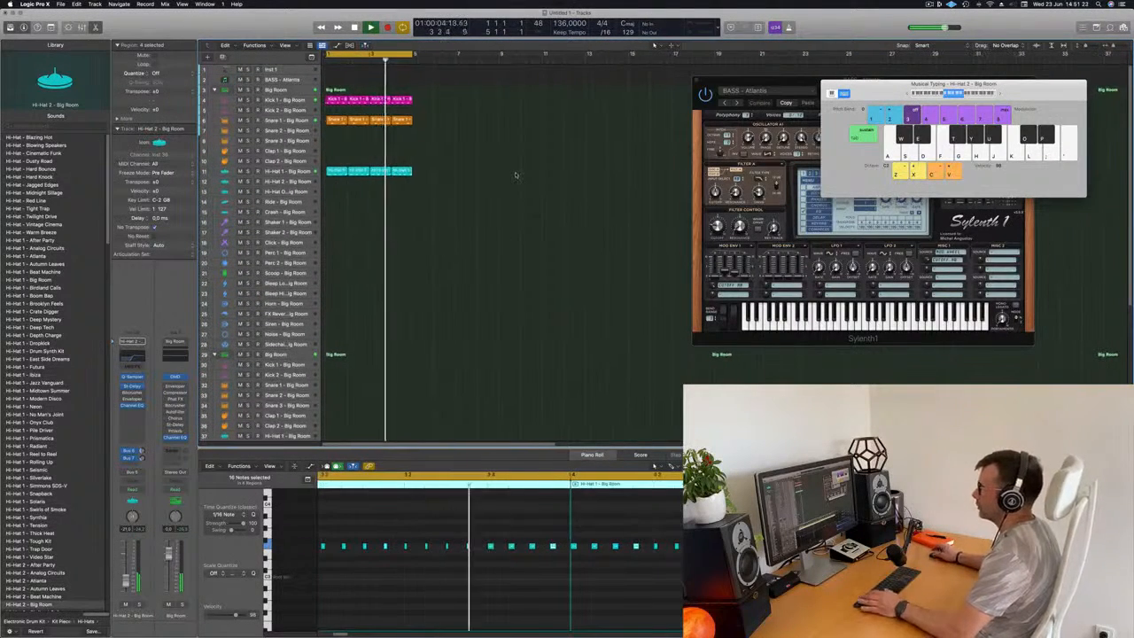
{"action": "left_click", "coordinate": [464, 159]}
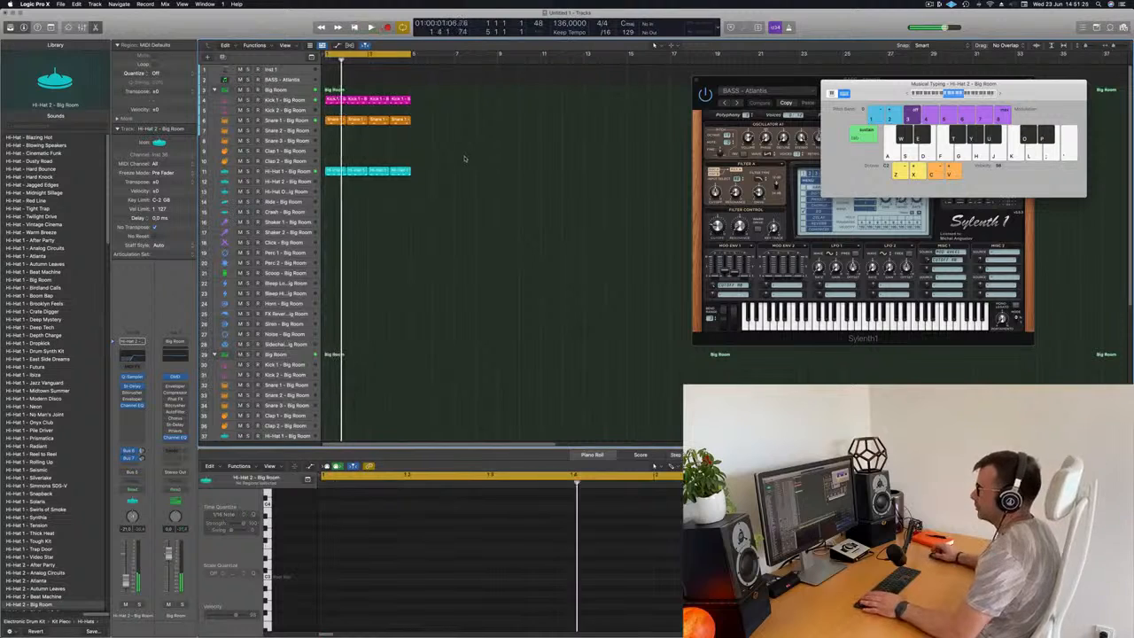
{"action": "left_click", "coordinate": [329, 170]}
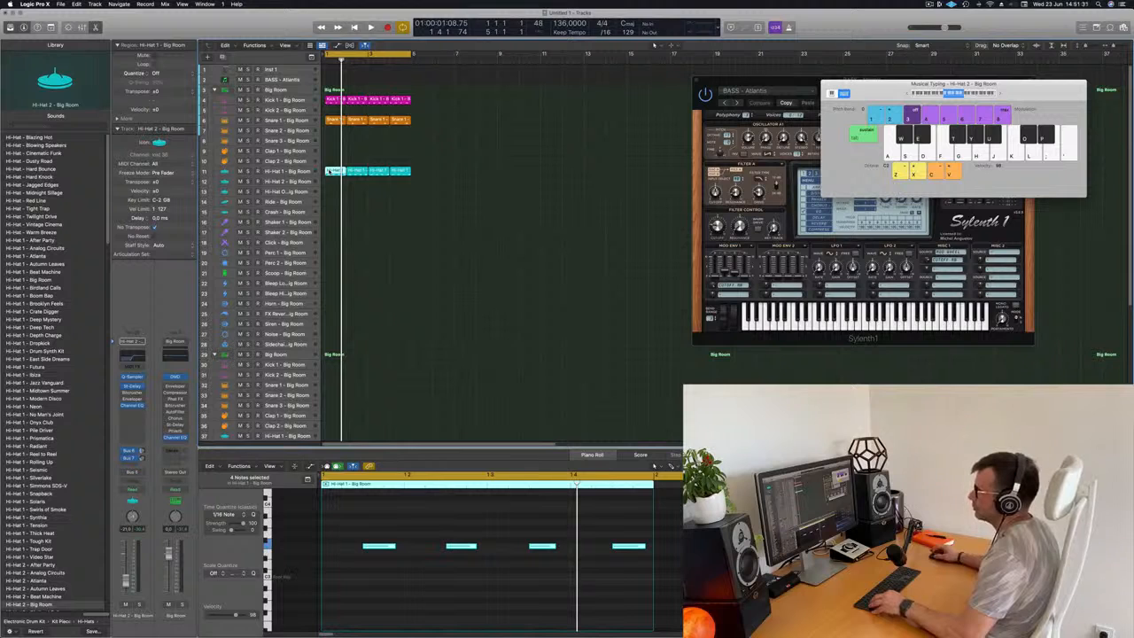
{"action": "left_click_drag", "start_coordinate": [329, 171], "coordinate": [329, 202]}
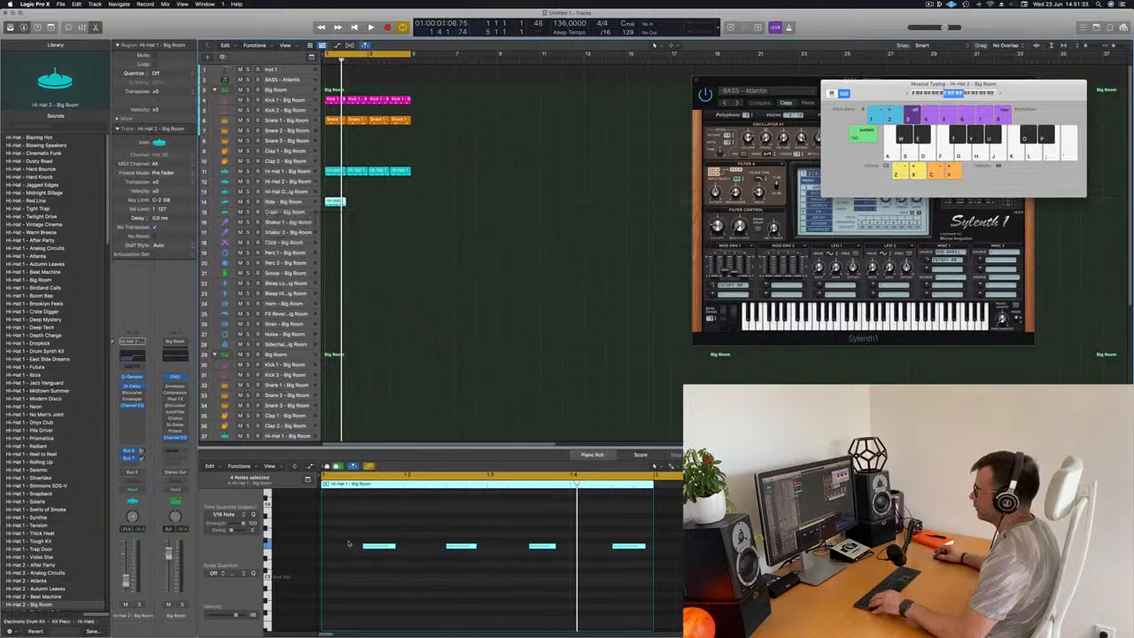
Duplicate the four off-beat notes of the Ride region onto the beats to make an eighth-note pattern.
{"action": "left_click_drag", "start_coordinate": [348, 540], "coordinate": [678, 570]}
{"action": "left_click_drag", "start_coordinate": [393, 546], "coordinate": [346, 549]}
{"action": "key", "text": "super+z"}
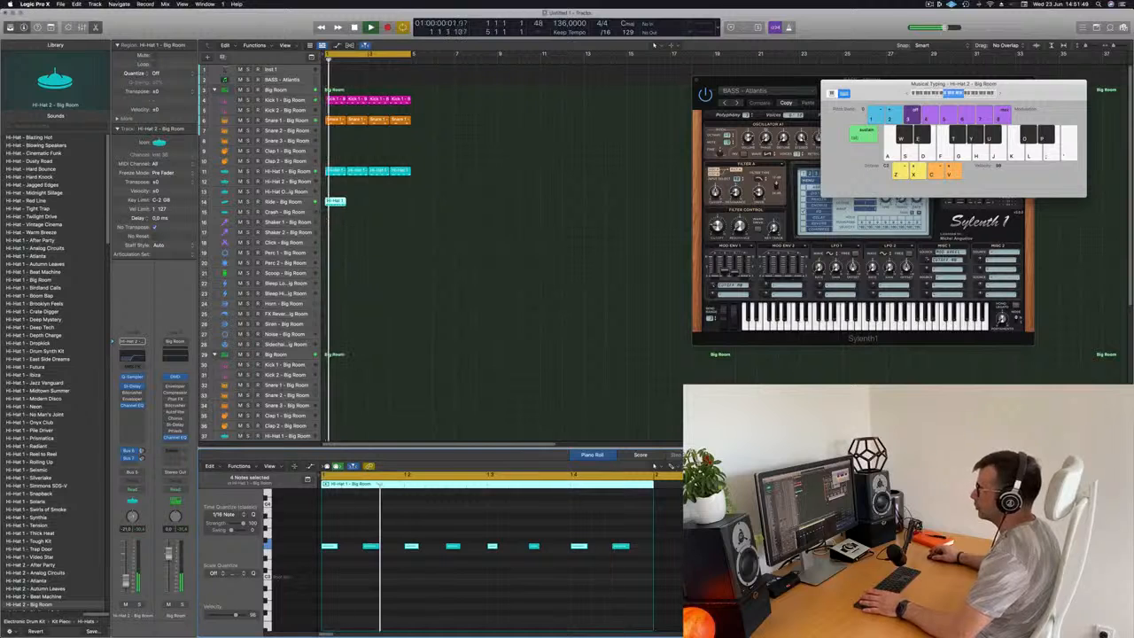
Select the Ride track and repeat its region three times to fill four bars, playing back the loop.
{"action": "left_click", "coordinate": [286, 202]}
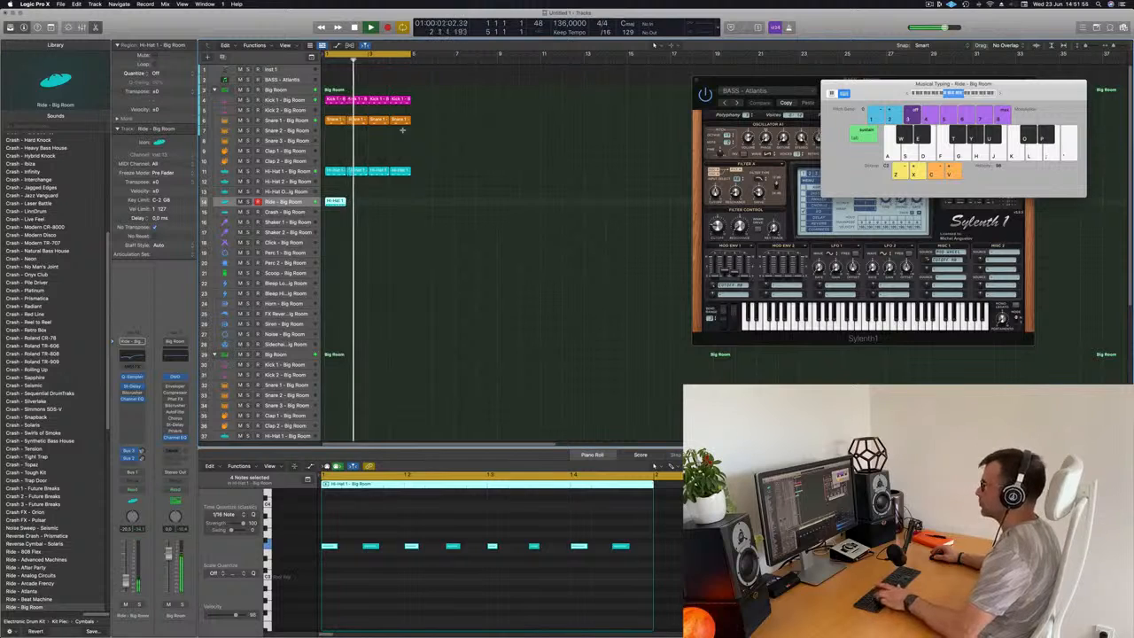
{"action": "key", "text": "super+r"}
{"action": "key", "text": "super+r"}
{"action": "key", "text": "super+r"}
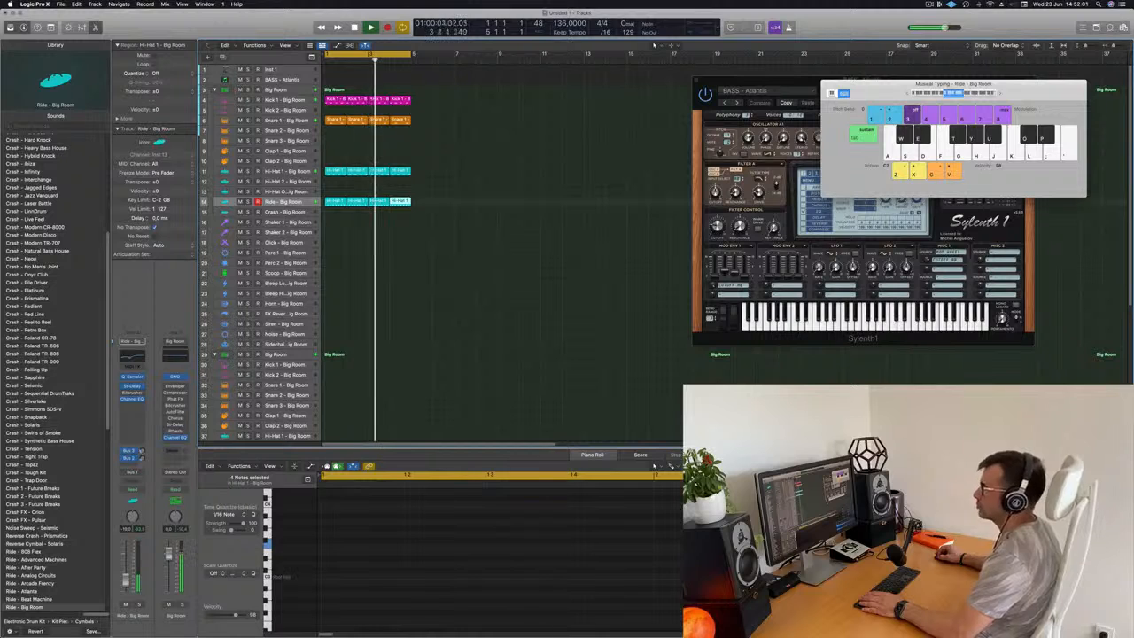
{"action": "key", "text": "space"}
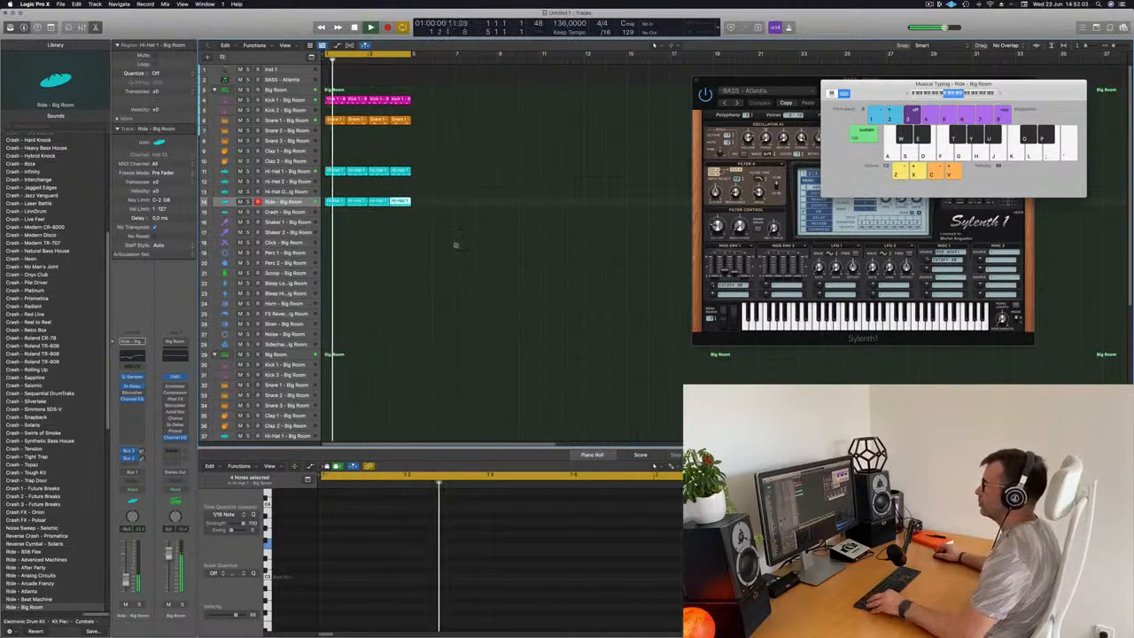
Move the first Ride region onto the Crash track and delete all its notes except the first.
{"action": "scroll", "coordinate": [458, 244], "scroll_direction": "down", "scroll_amount": 3}
{"action": "left_click", "coordinate": [442, 184]}
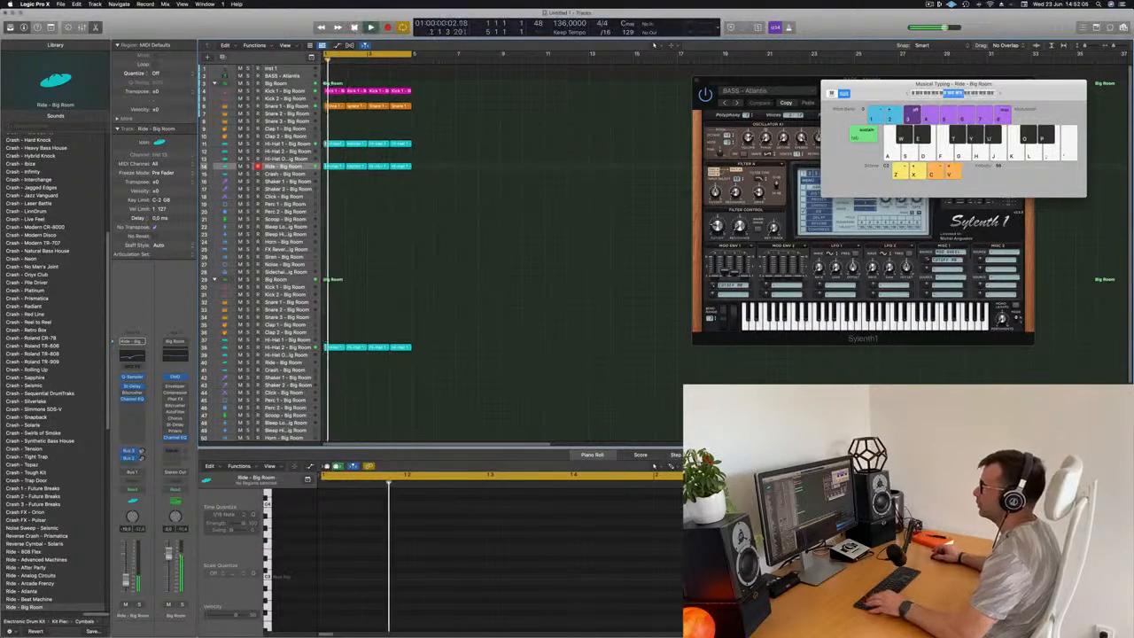
{"action": "left_click", "coordinate": [333, 168]}
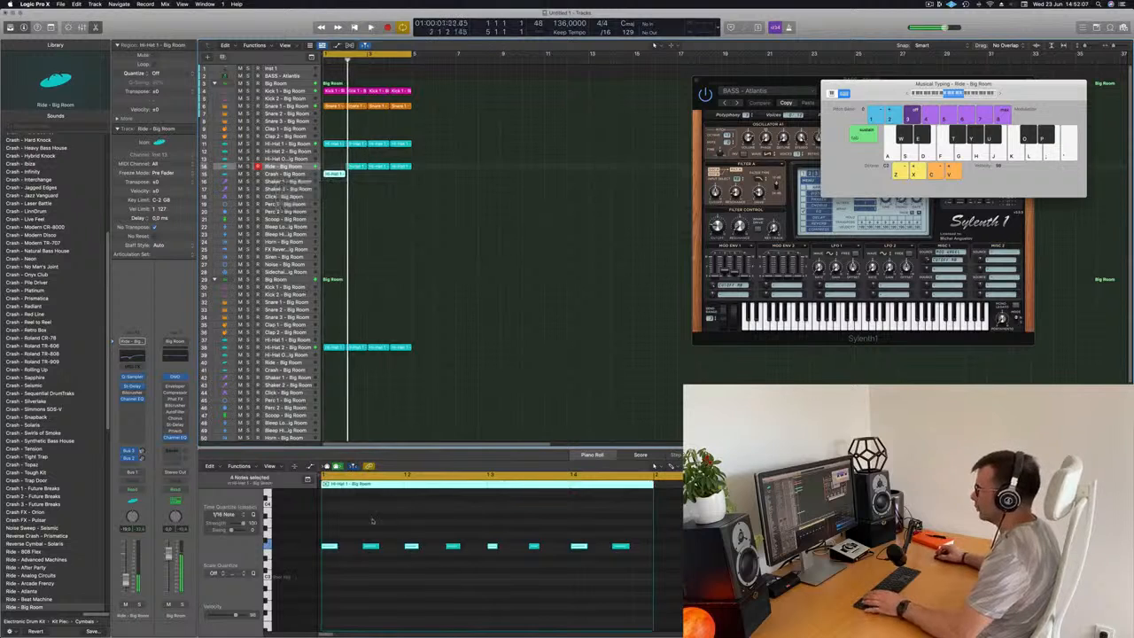
{"action": "left_click_drag", "start_coordinate": [365, 526], "coordinate": [655, 580]}
{"action": "key", "text": "Delete"}
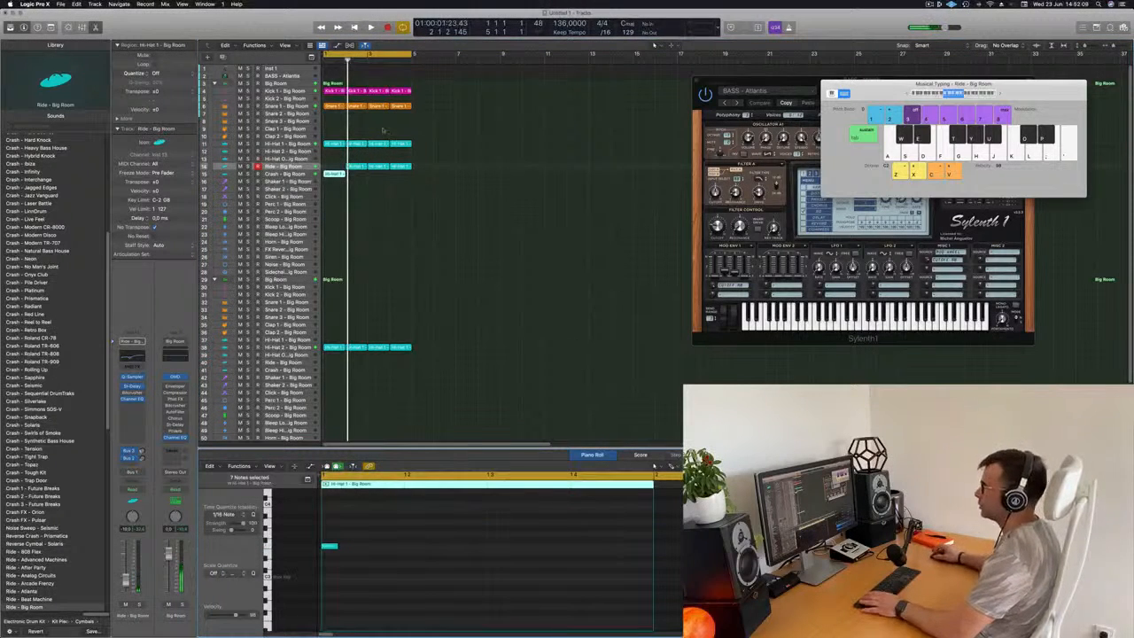
Copy the bar 2 Ride region back to bar 1 of the Ride track and play the loop.
{"action": "left_click", "coordinate": [355, 168]}
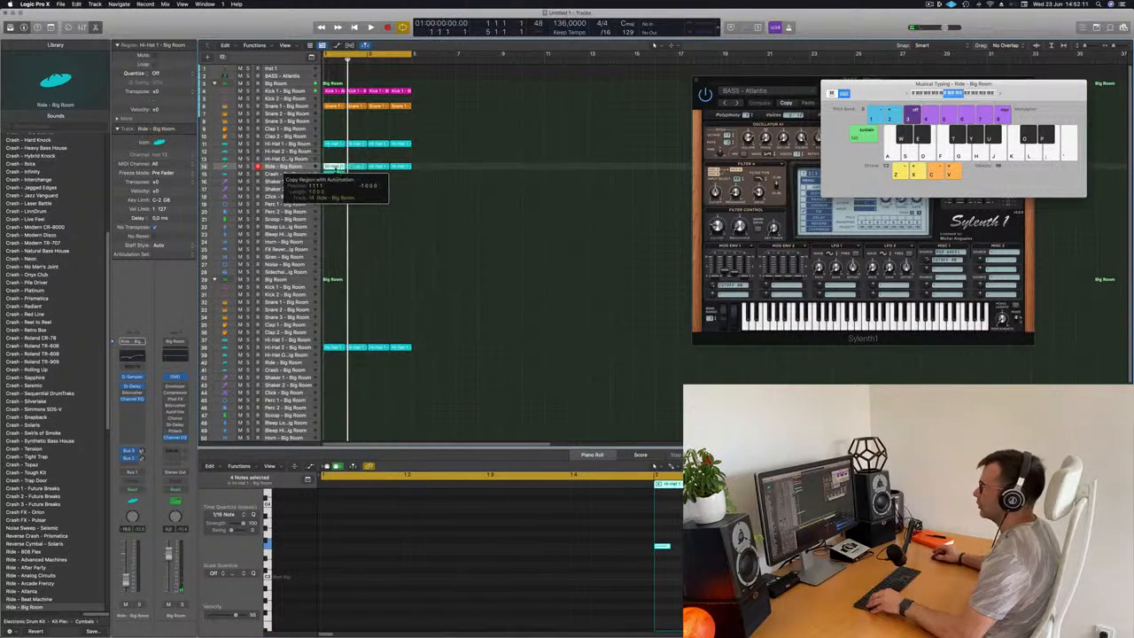
{"action": "left_click_drag", "start_coordinate": [335, 168], "coordinate": [335, 169]}
{"action": "key", "text": "space"}
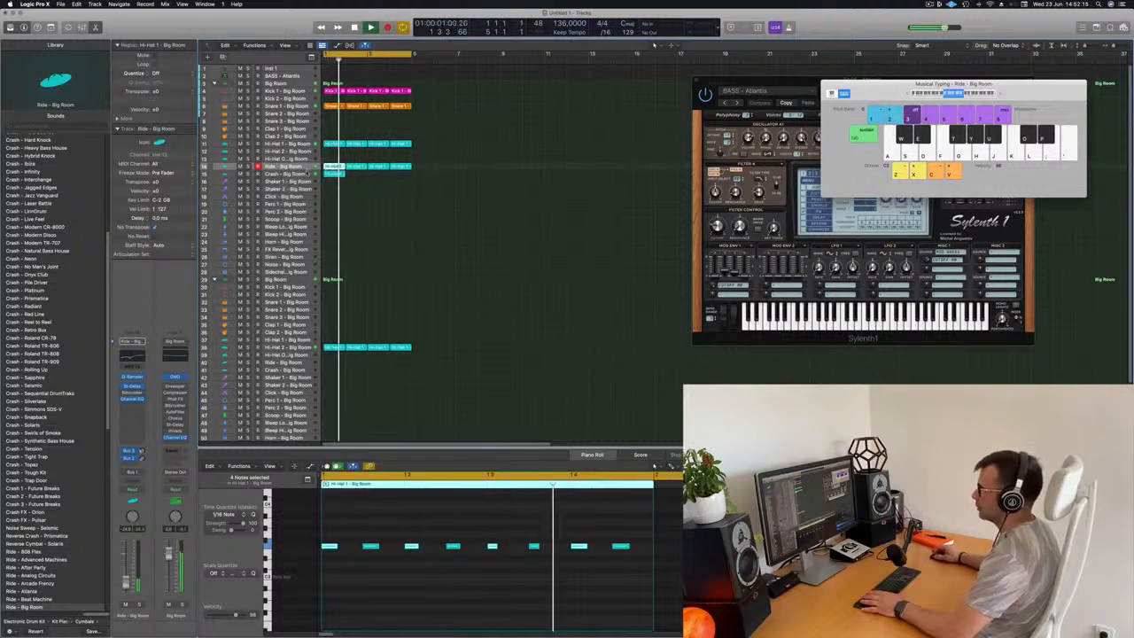
Select the Crash track, listen to it, and copy its region to bar 3.
{"action": "left_click", "coordinate": [307, 174]}
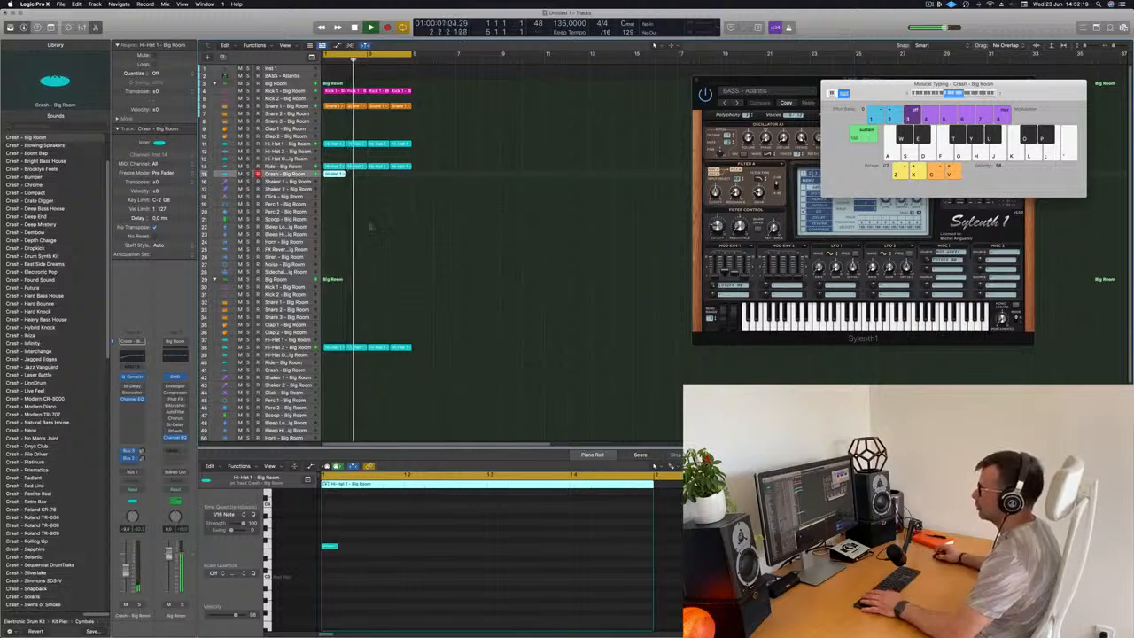
{"action": "left_click_drag", "start_coordinate": [333, 175], "coordinate": [381, 181]}
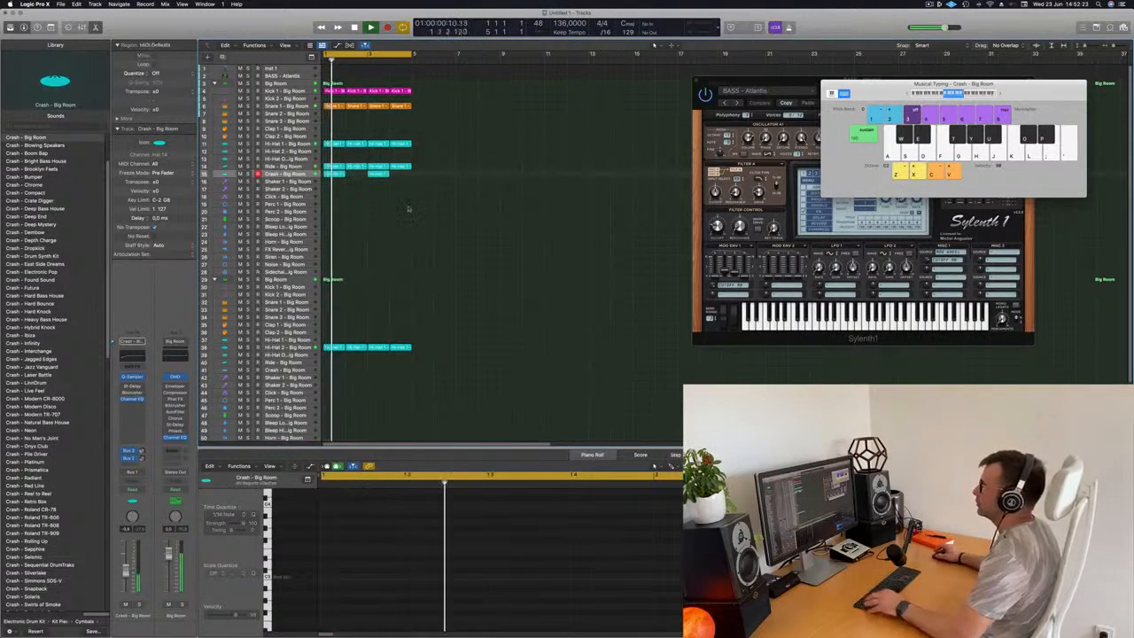
{"action": "scroll", "coordinate": [410, 207], "scroll_direction": "up", "scroll_amount": 2}
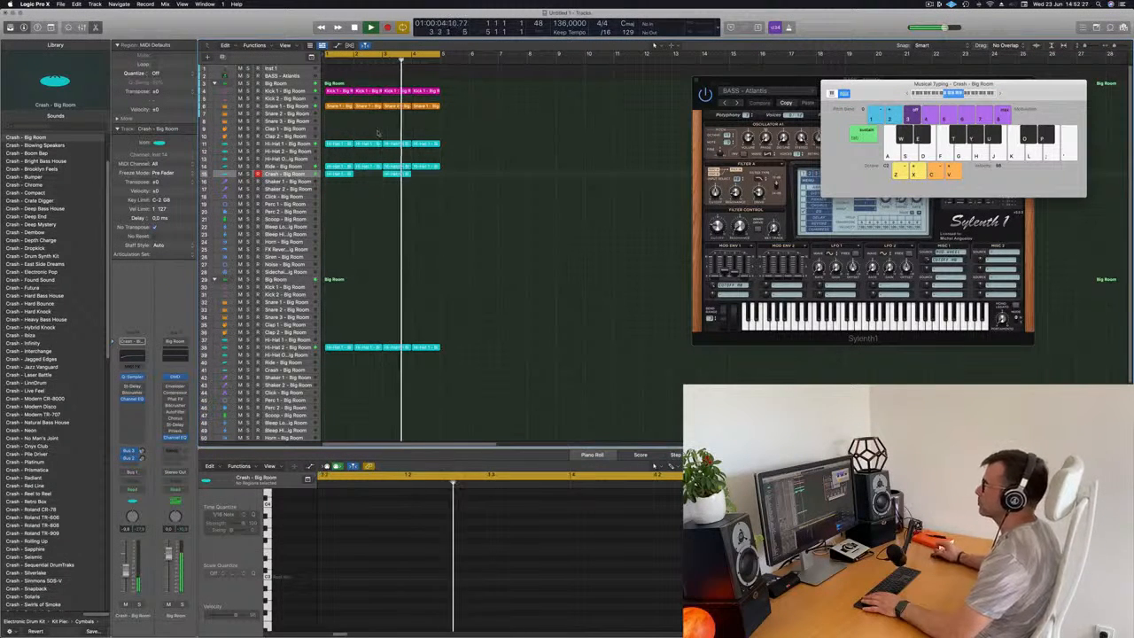
Copy the first Snare 1 region onto the Click track of the original Big Room stack and play the loop.
{"action": "left_click", "coordinate": [335, 105]}
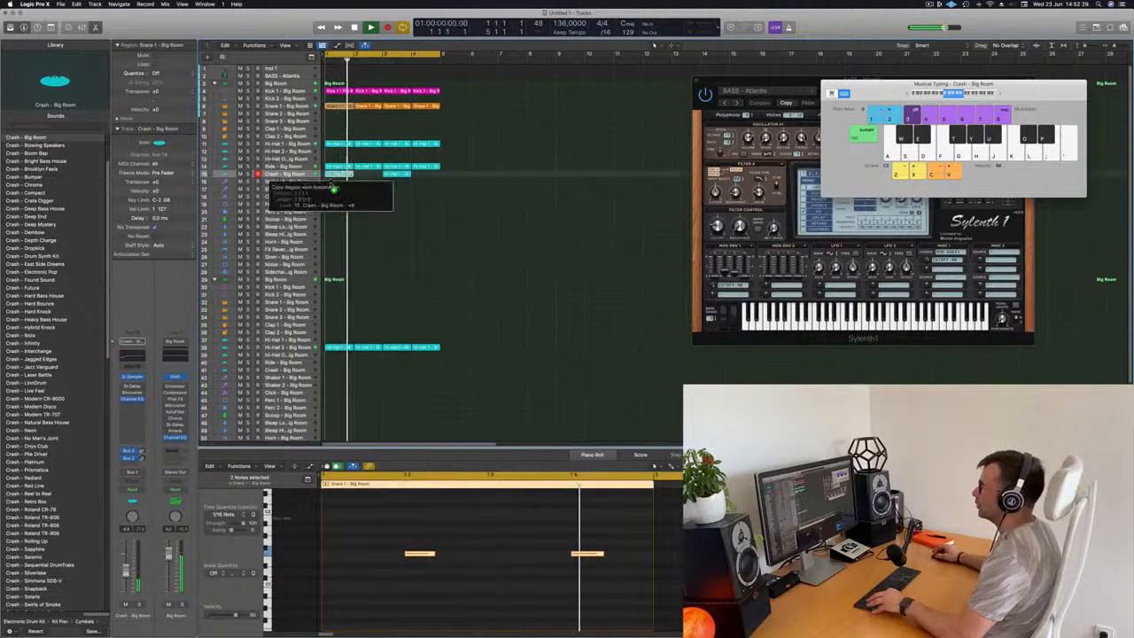
{"action": "left_click_drag", "start_coordinate": [335, 188], "coordinate": [333, 204]}
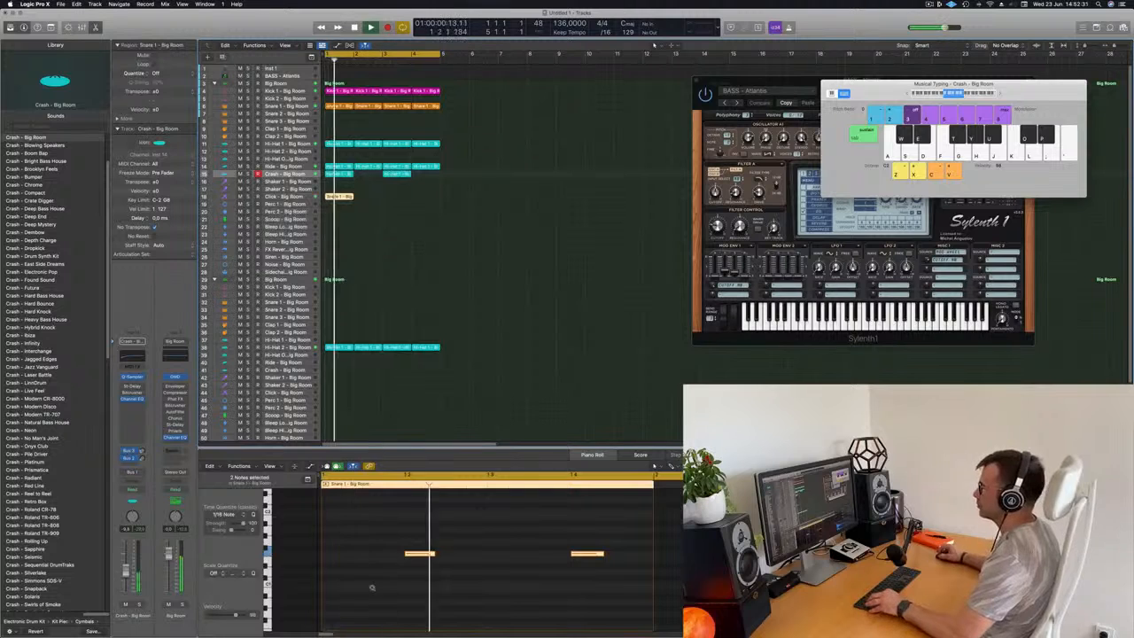
{"action": "scroll", "coordinate": [372, 587], "scroll_direction": "down", "scroll_amount": 2}
{"action": "key", "text": "space"}
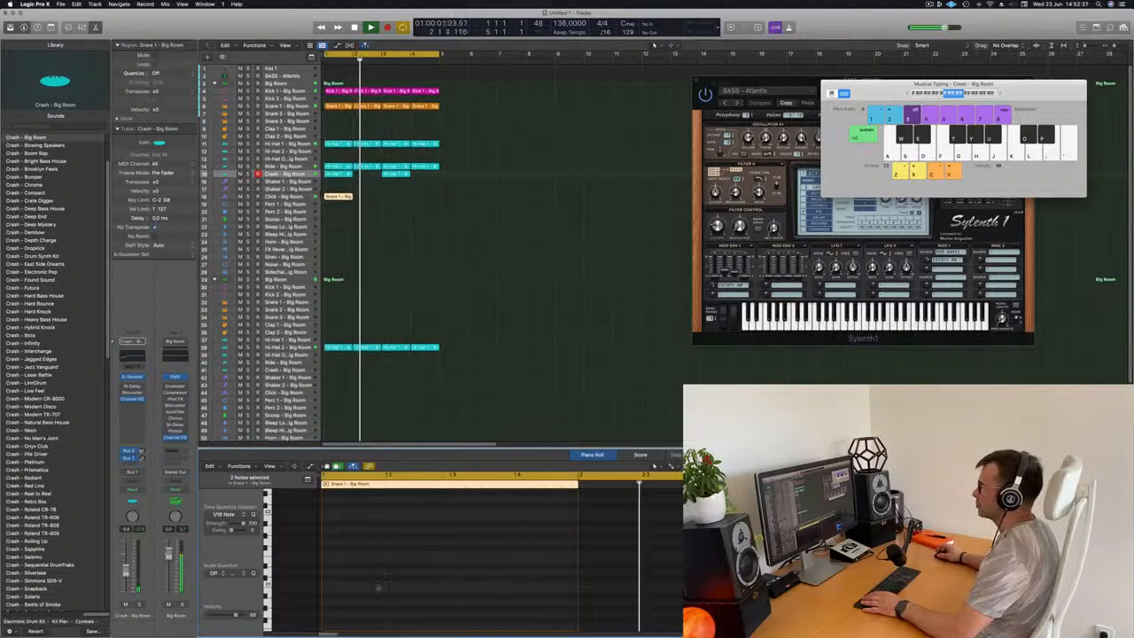
Transpose both notes of the Click region up in octaves and select the Click track to hear them.
{"action": "scroll", "coordinate": [379, 580], "scroll_direction": "up", "scroll_amount": 8}
{"action": "scroll", "coordinate": [377, 577], "scroll_direction": "down", "scroll_amount": 5}
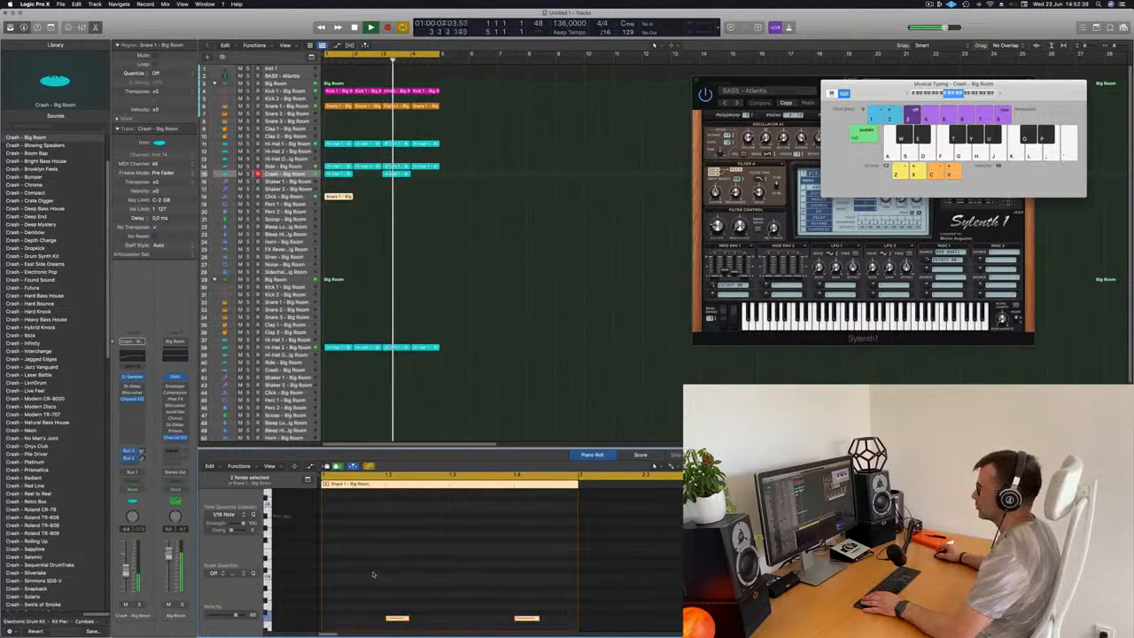
{"action": "left_click_drag", "start_coordinate": [374, 574], "coordinate": [560, 607]}
{"action": "key", "text": "alt+shift+Up"}
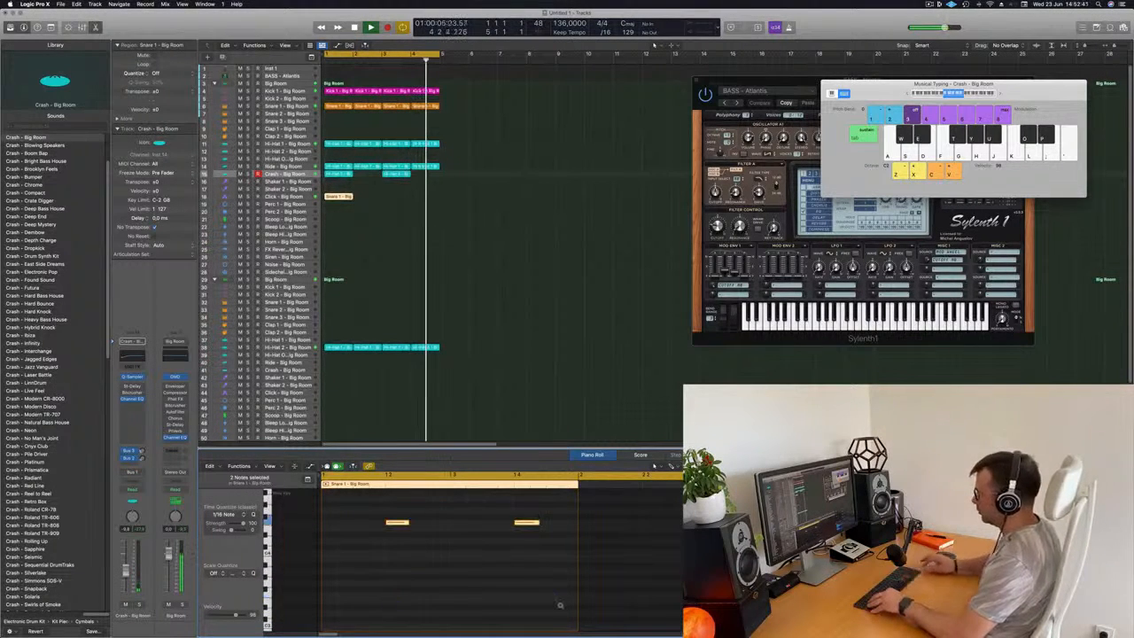
{"action": "key", "text": "alt+shift+Up"}
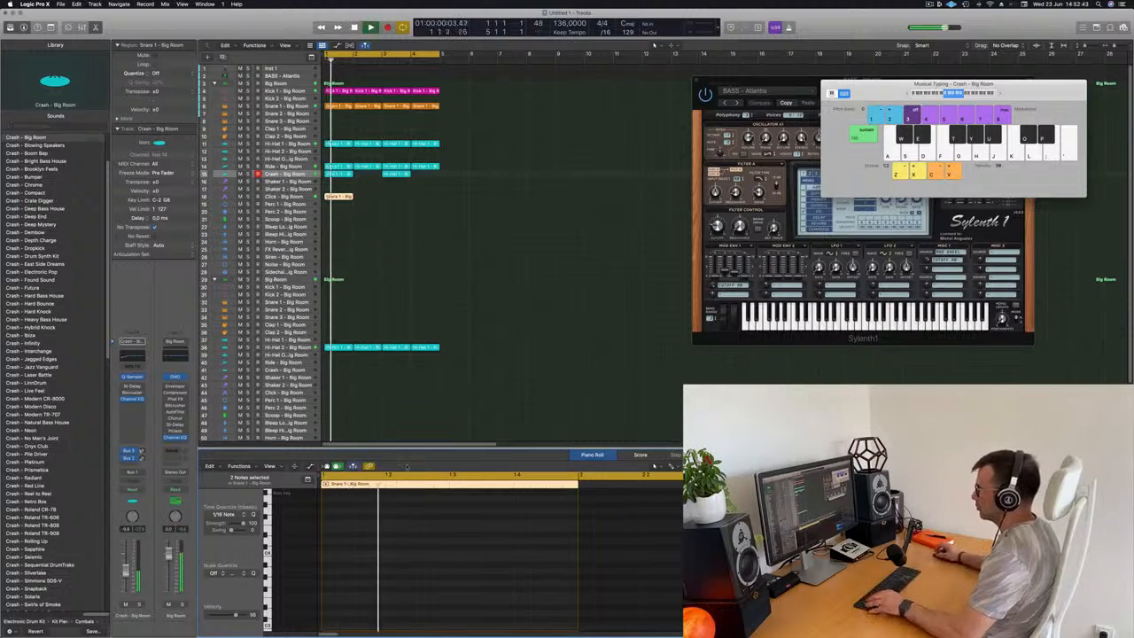
{"action": "scroll", "coordinate": [430, 552], "scroll_direction": "up", "scroll_amount": 5}
{"action": "left_click_drag", "start_coordinate": [378, 563], "coordinate": [559, 595]}
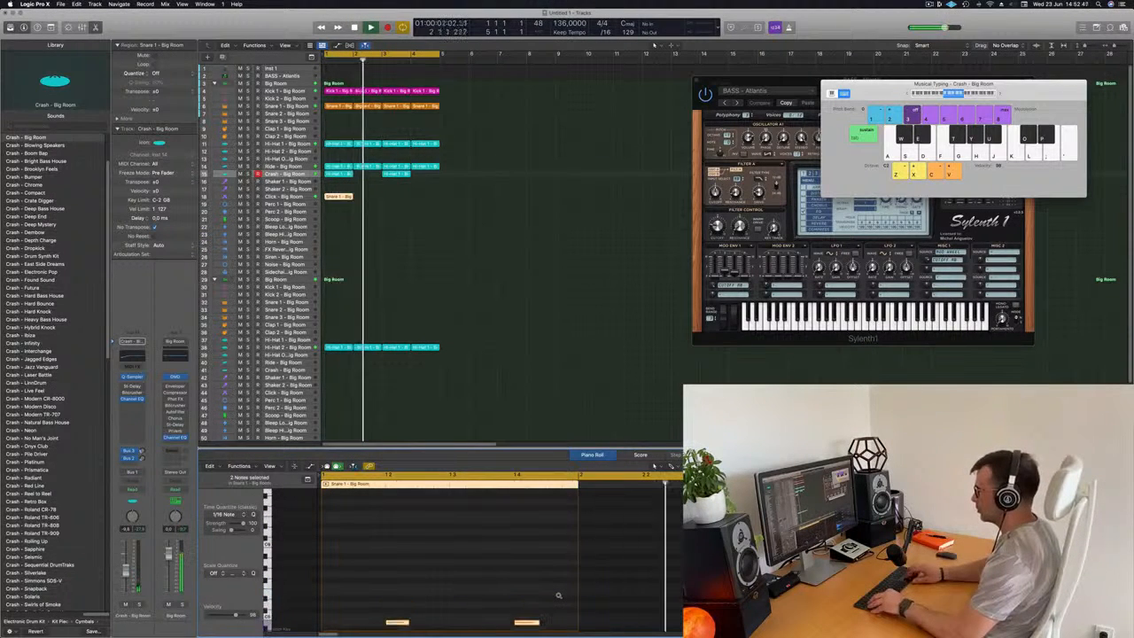
{"action": "scroll", "coordinate": [514, 596], "scroll_direction": "down", "scroll_amount": 4}
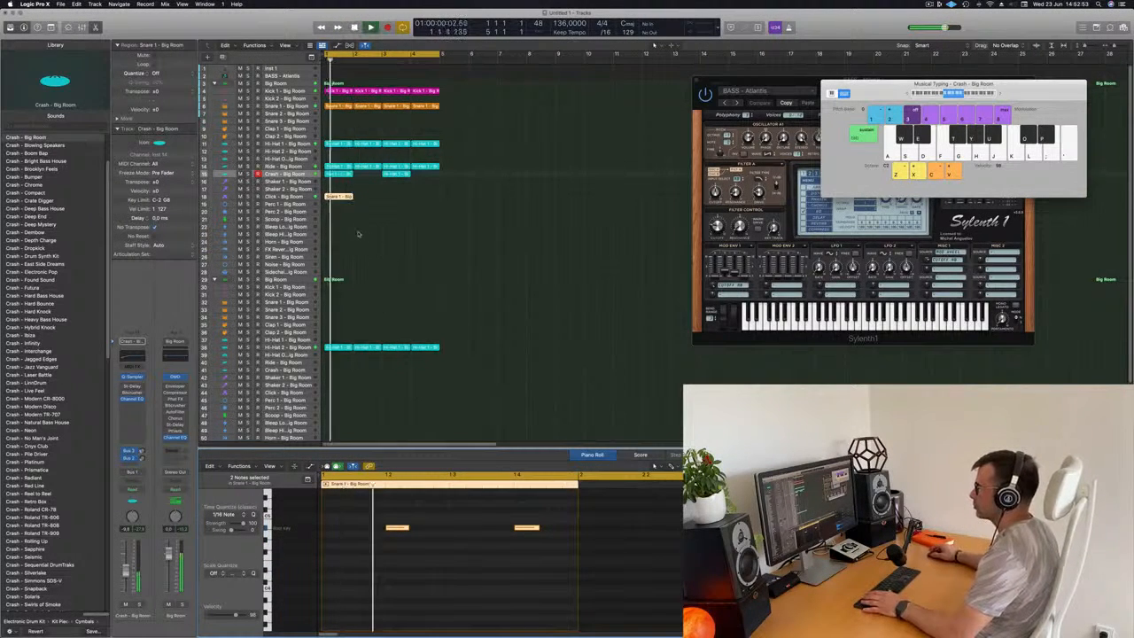
{"action": "left_click", "coordinate": [305, 197]}
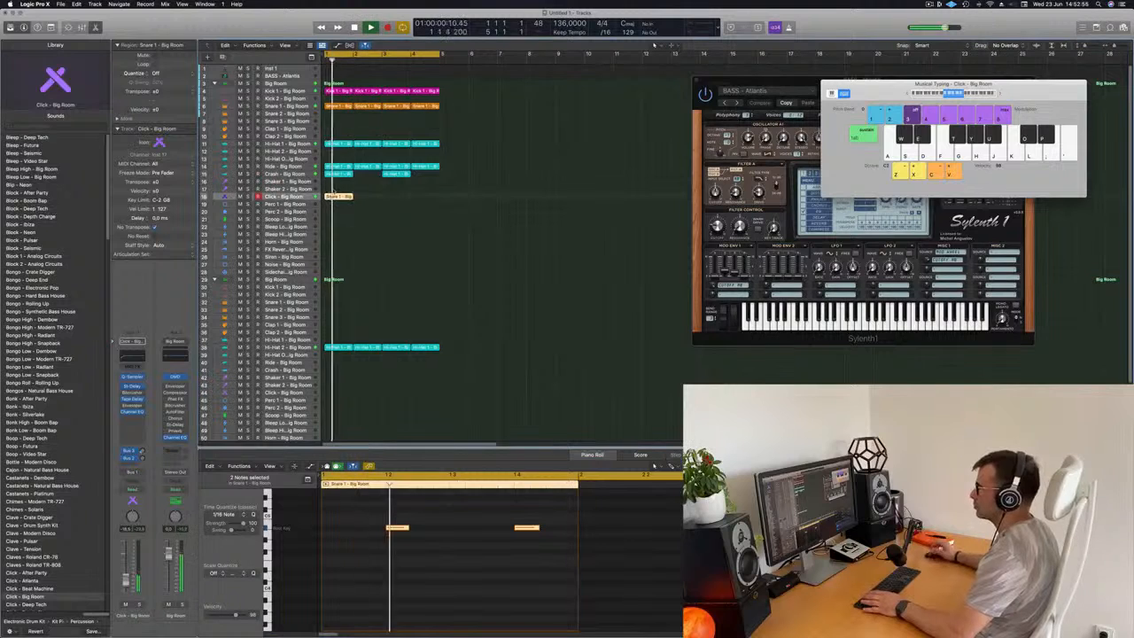
Move the Click region down to the Perc 1 track and transpose its two notes down in octaves.
{"action": "key", "text": "space"}
{"action": "left_click_drag", "start_coordinate": [339, 202], "coordinate": [339, 211]}
{"action": "key", "text": "space"}
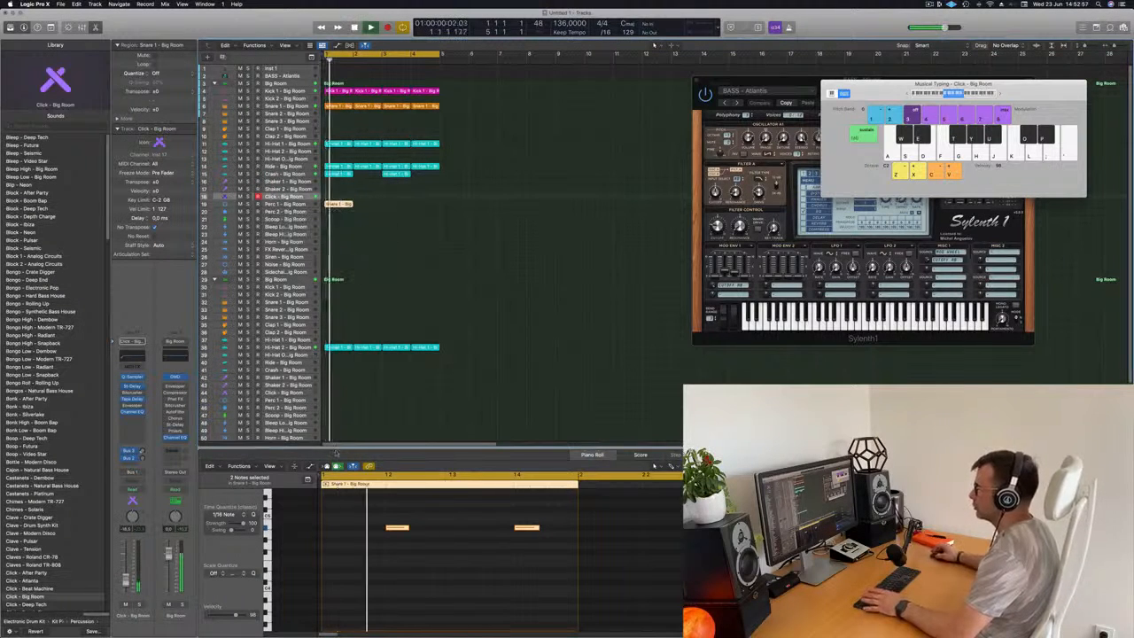
{"action": "left_click_drag", "start_coordinate": [376, 545], "coordinate": [545, 523]}
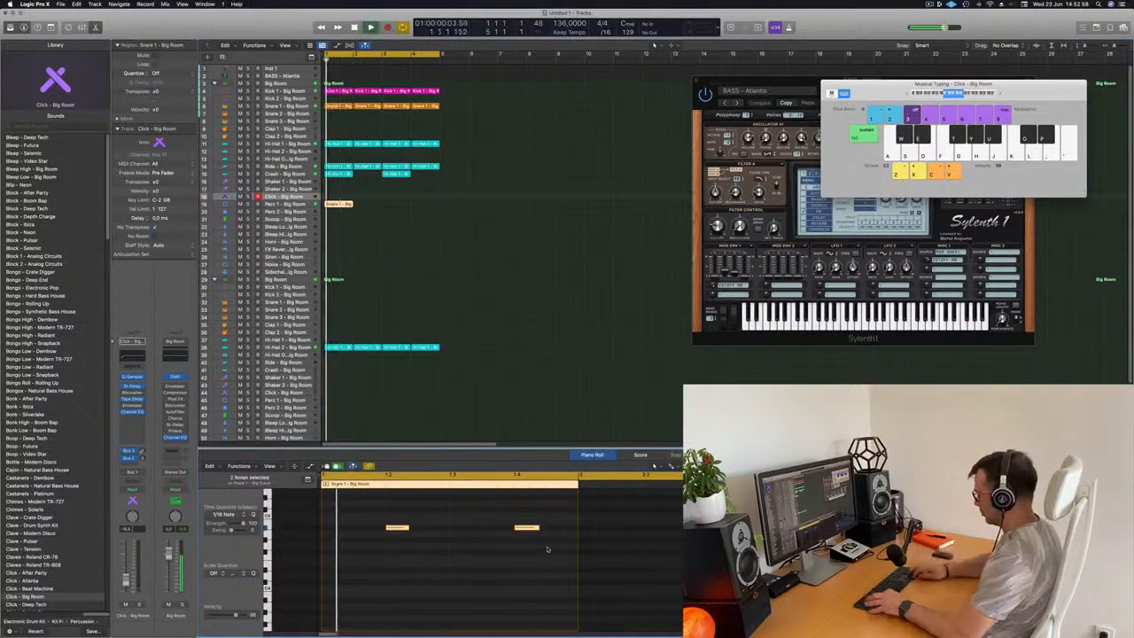
{"action": "key", "text": "Delete"}
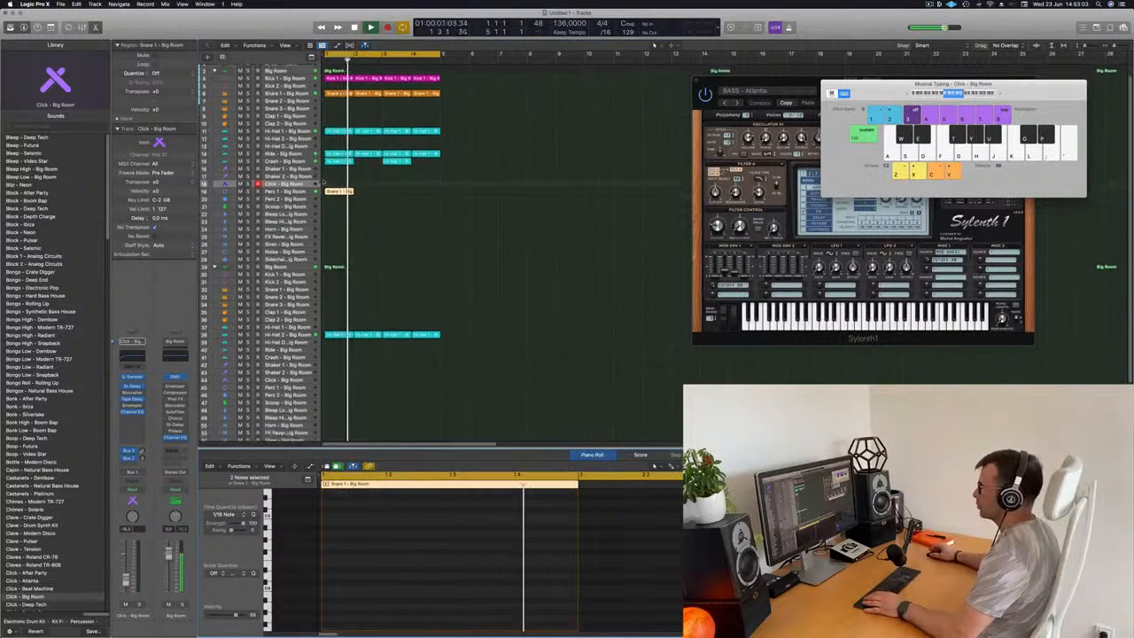
{"action": "key", "text": "p"}
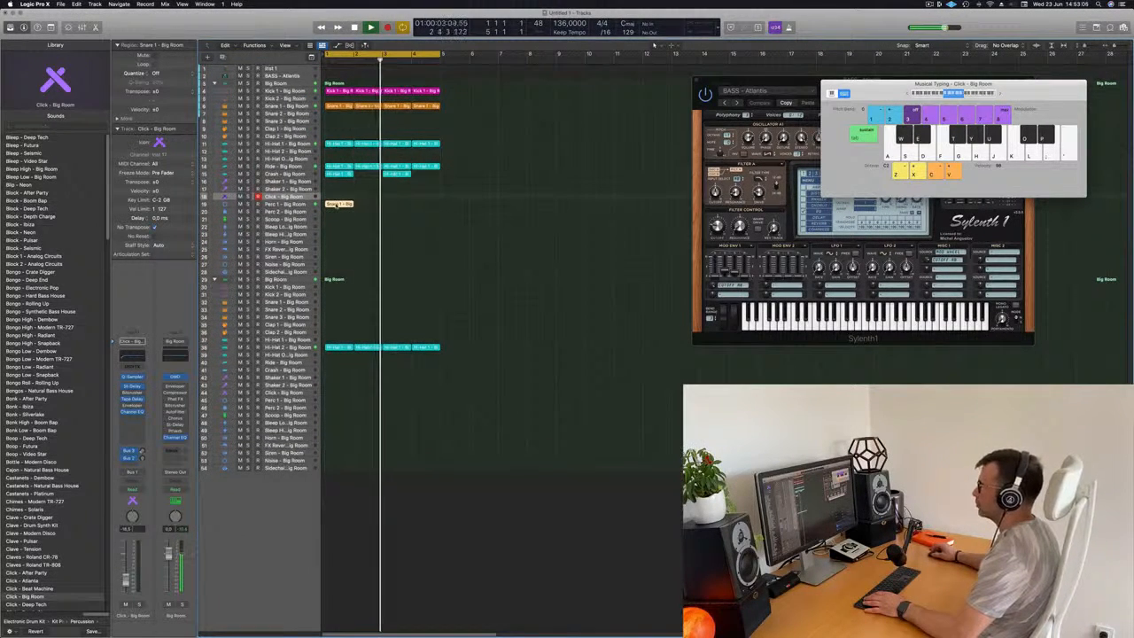
{"action": "key", "text": "p"}
{"action": "left_click", "coordinate": [410, 526]}
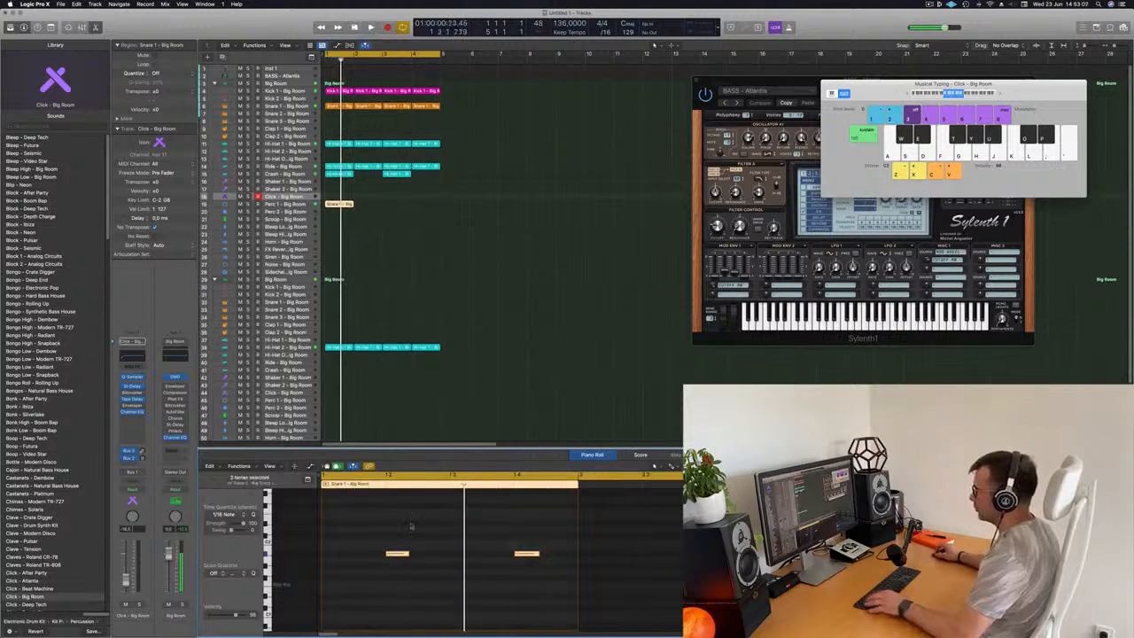
Duplicate both Perc 1 notes an eighth note later and nudge the first pair one sixteenth later.
{"action": "left_click_drag", "start_coordinate": [399, 556], "coordinate": [434, 554]}
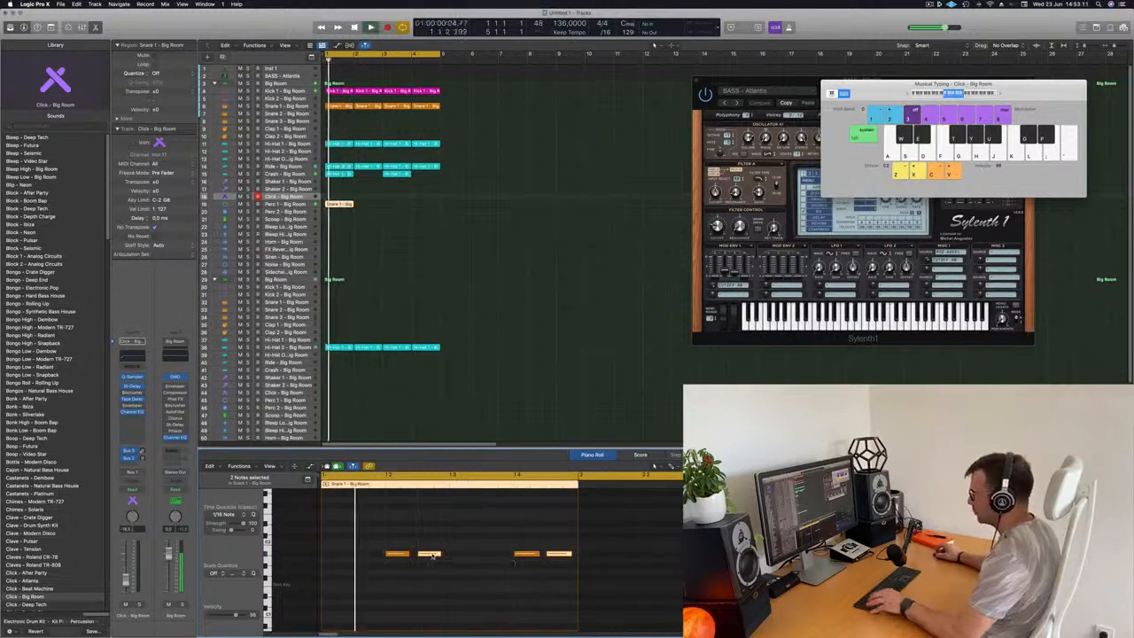
{"action": "key", "text": "super+Left"}
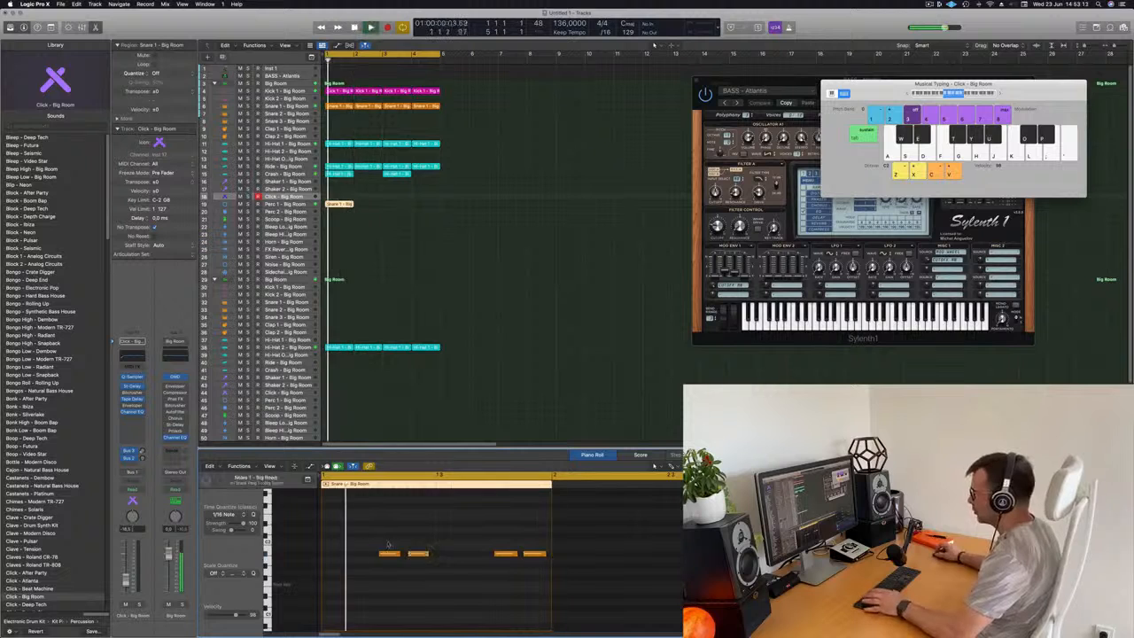
{"action": "left_click_drag", "start_coordinate": [388, 544], "coordinate": [450, 564]}
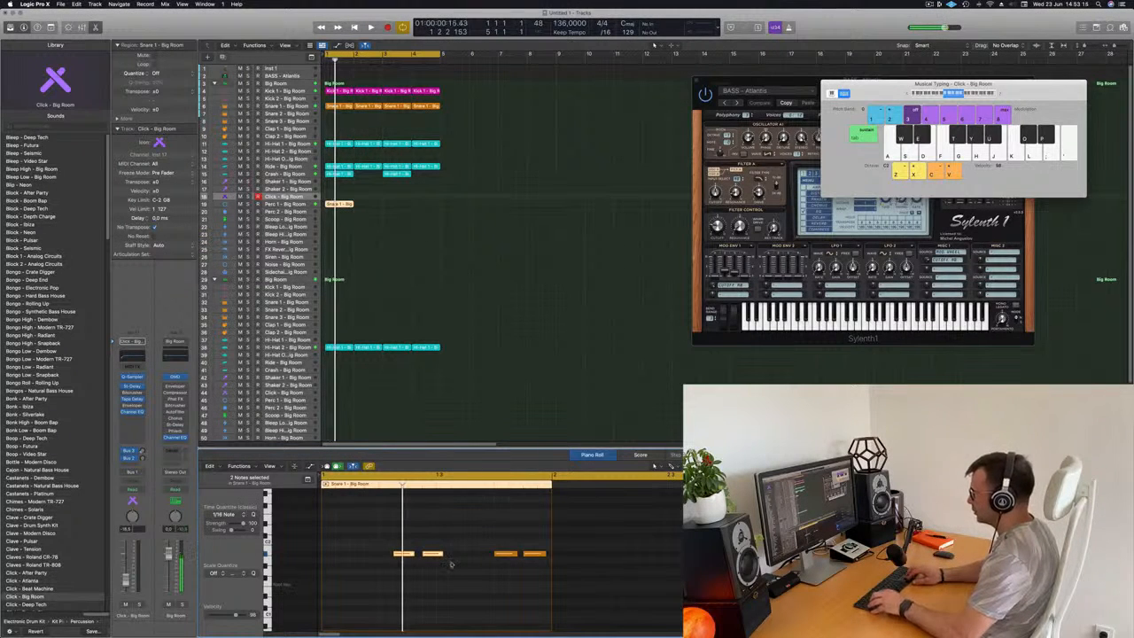
Nudge the second Perc 1 note pair one sixteenth later and shorten the last note to the region's end.
{"action": "key", "text": "space"}
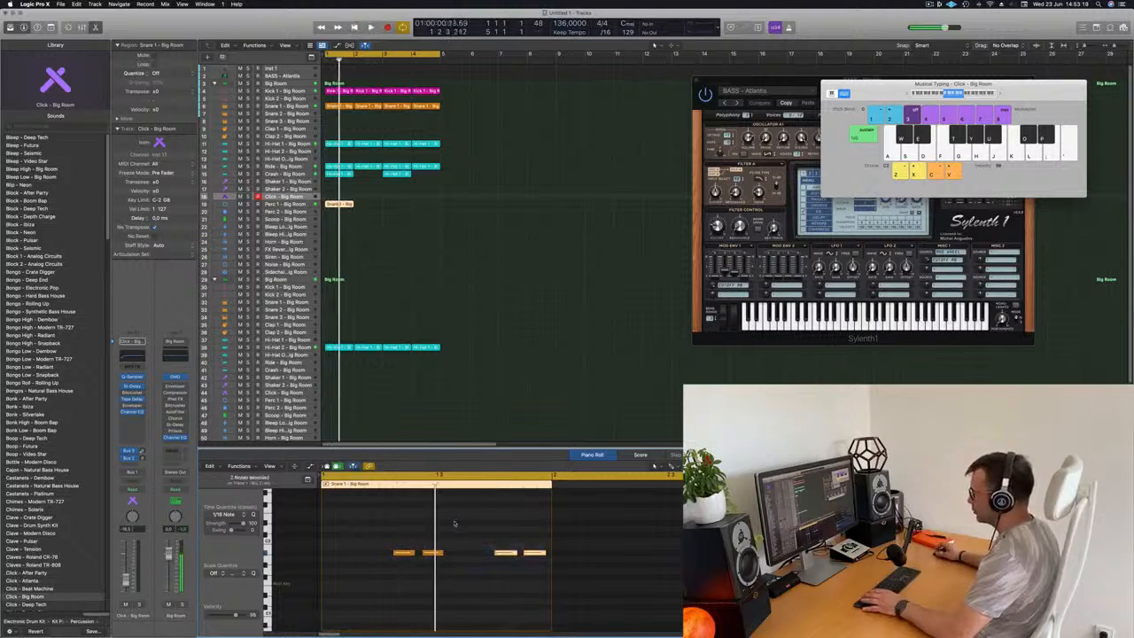
{"action": "key", "text": "space"}
{"action": "key", "text": "space"}
{"action": "key", "text": "alt+Left"}
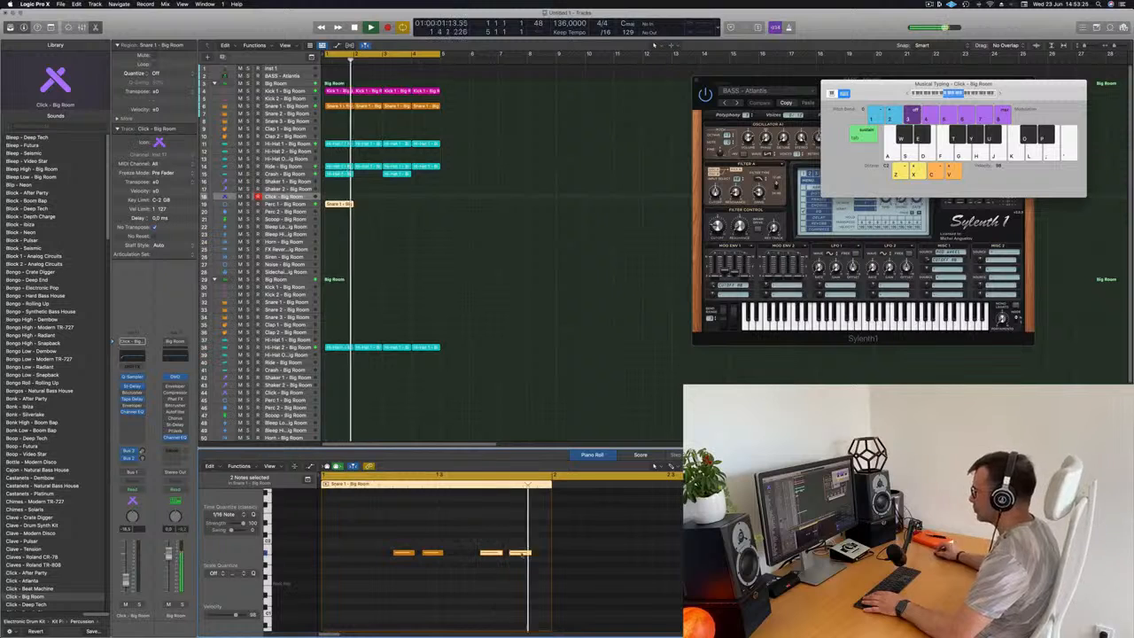
{"action": "left_click_drag", "start_coordinate": [559, 554], "coordinate": [550, 555]}
{"action": "left_click", "coordinate": [545, 543]}
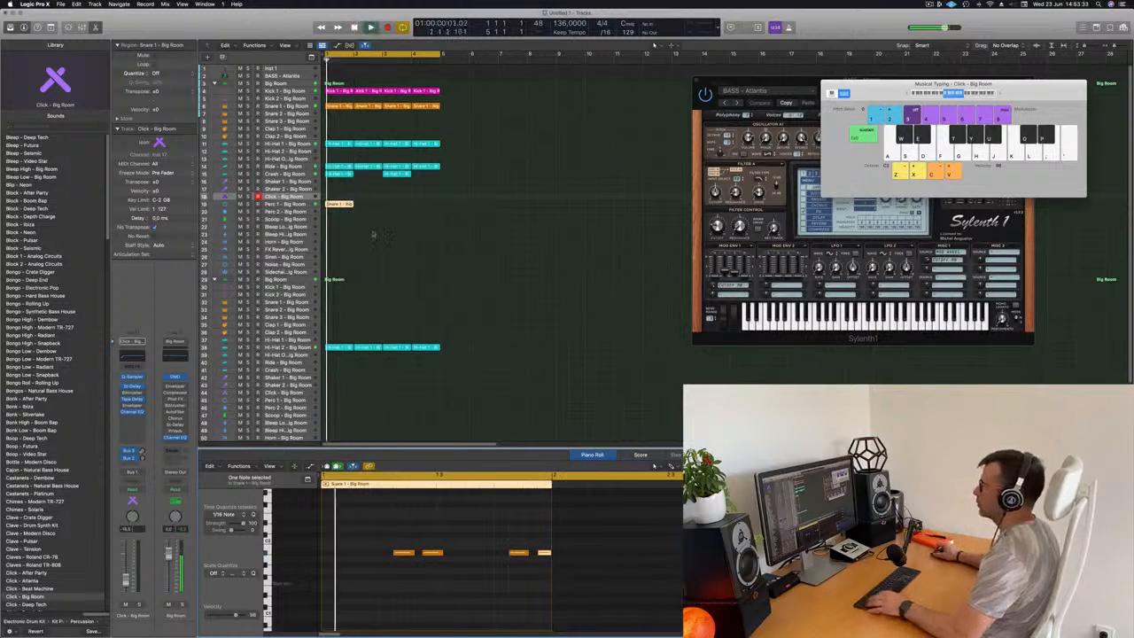
Repeat the Perc 1 region three times to fill bars 2 to 4 and select the Perc 1 track.
{"action": "key", "text": "super+r"}
{"action": "key", "text": "super+r"}
{"action": "key", "text": "super+r"}
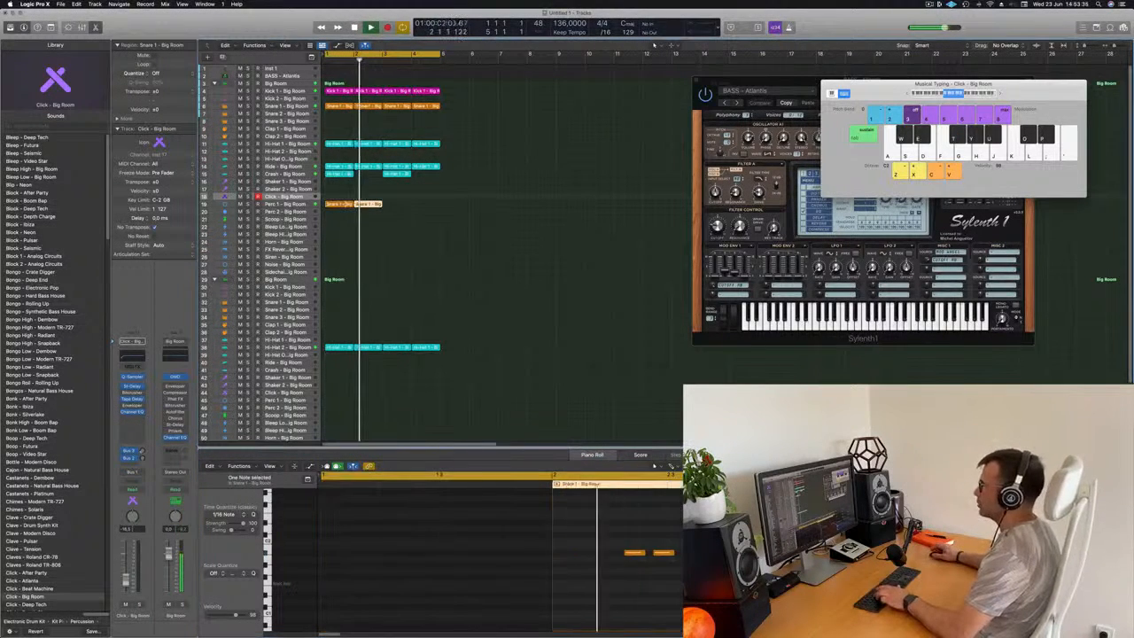
{"action": "left_click", "coordinate": [302, 205]}
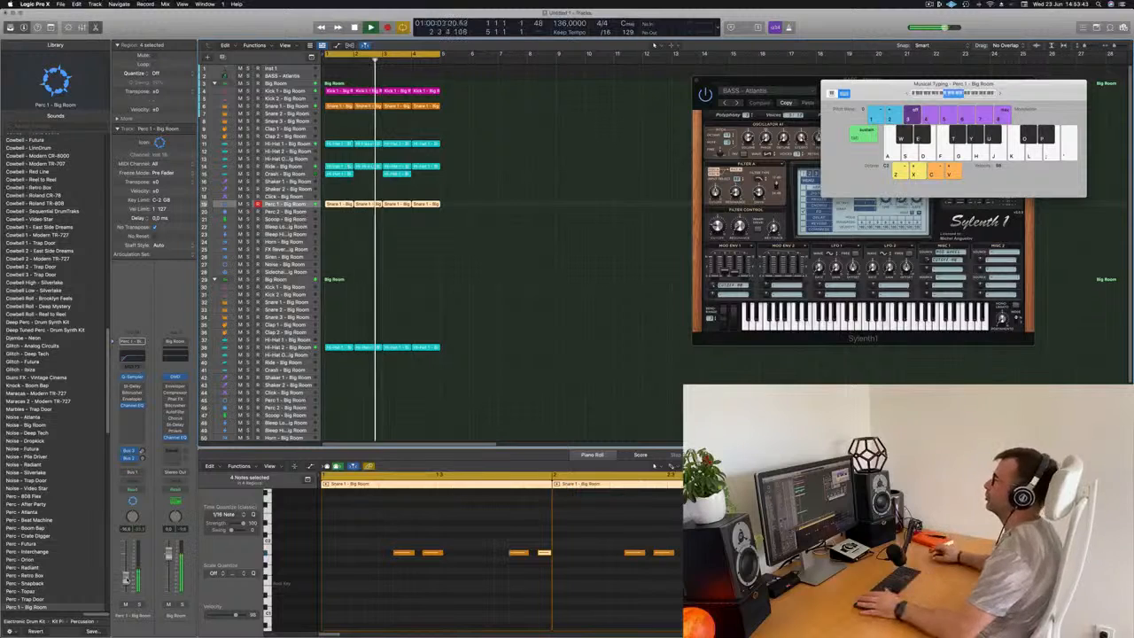
Copy the bar 1 Perc 1 region onto the Scoop track and delete the first note of each pair.
{"action": "left_click", "coordinate": [345, 221]}
{"action": "left_click_drag", "start_coordinate": [340, 205], "coordinate": [340, 222]}
{"action": "left_click_drag", "start_coordinate": [376, 536], "coordinate": [560, 593]}
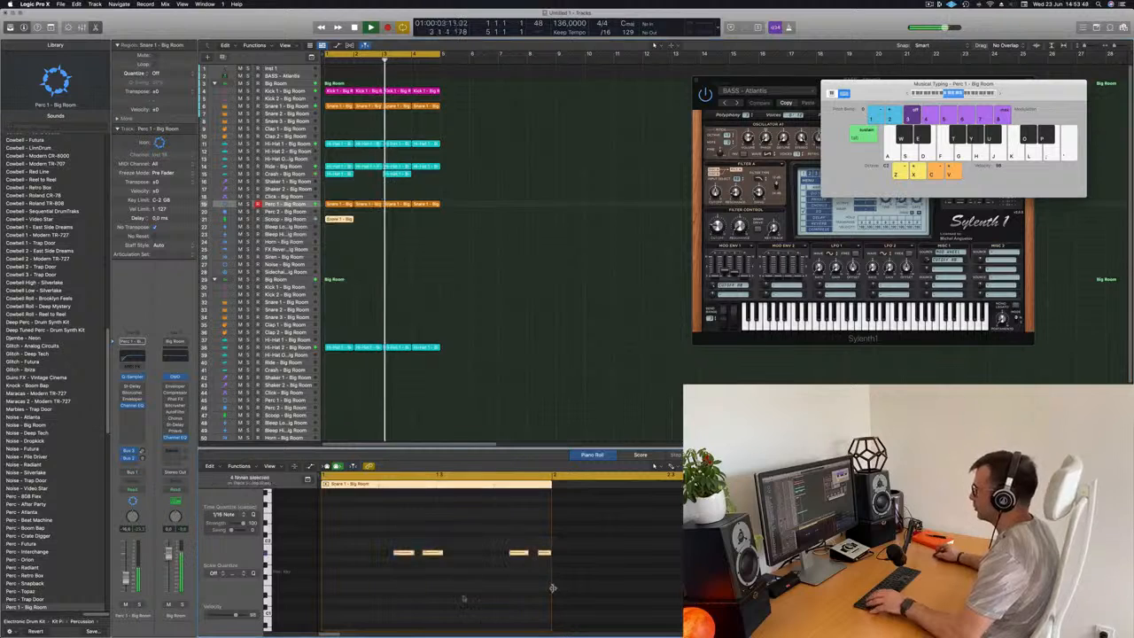
{"action": "left_click", "coordinate": [400, 553]}
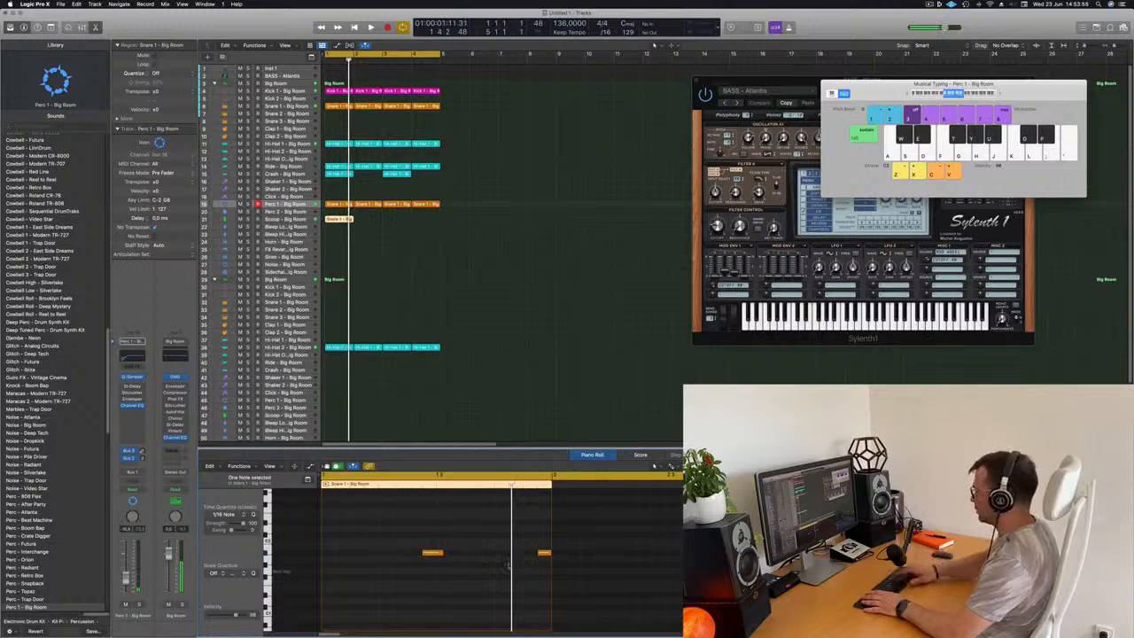
Select the Scoop track and transpose both notes of its region down one octave.
{"action": "left_click", "coordinate": [287, 220]}
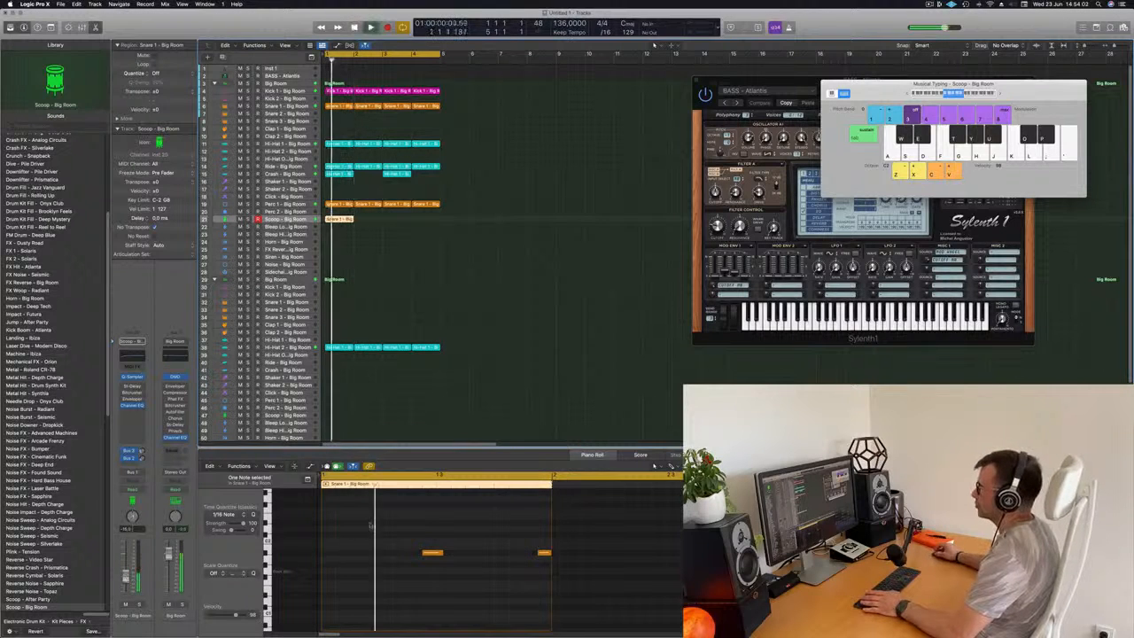
{"action": "left_click_drag", "start_coordinate": [396, 517], "coordinate": [579, 606]}
{"action": "key", "text": "alt+shift+Left"}
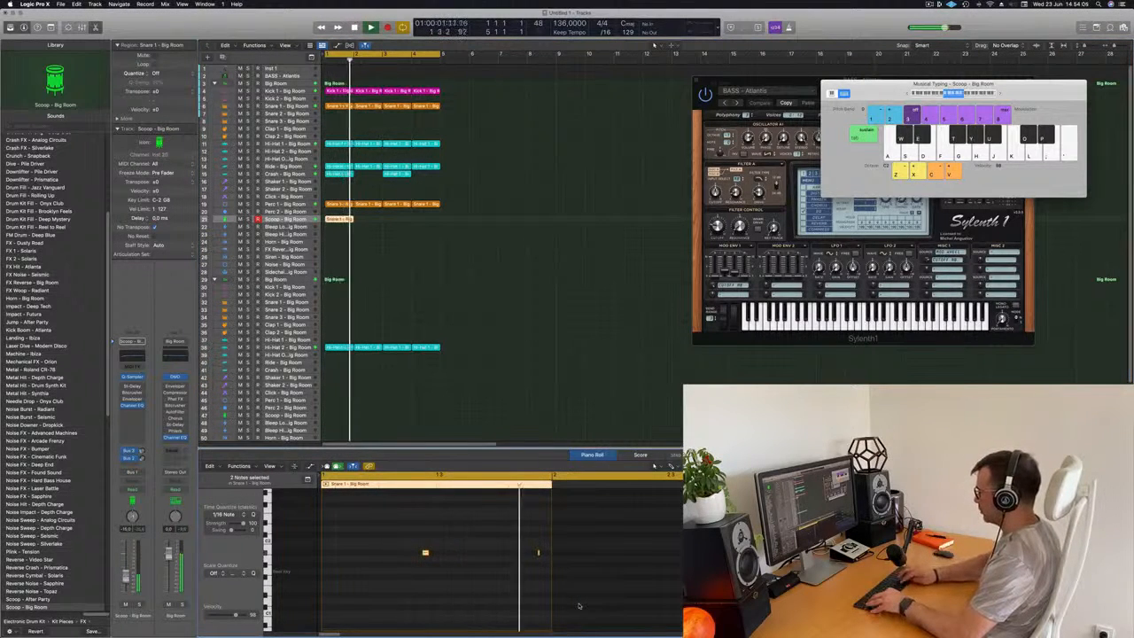
{"action": "key", "text": "alt+shift+Right"}
{"action": "key", "text": "alt+shift+Down"}
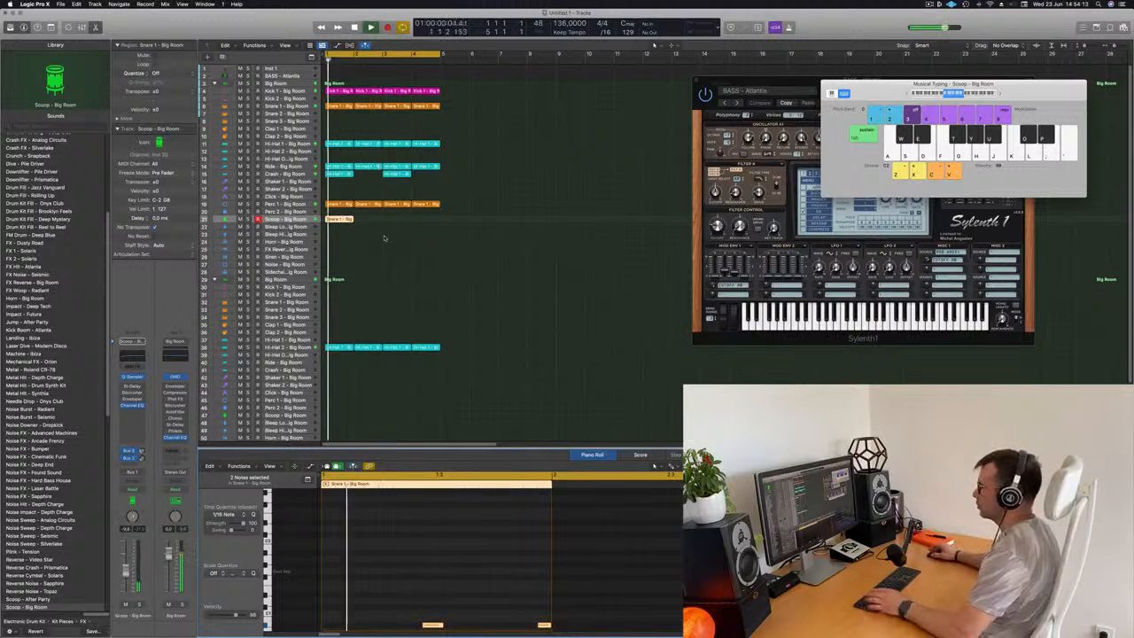
{"action": "key", "text": "l"}
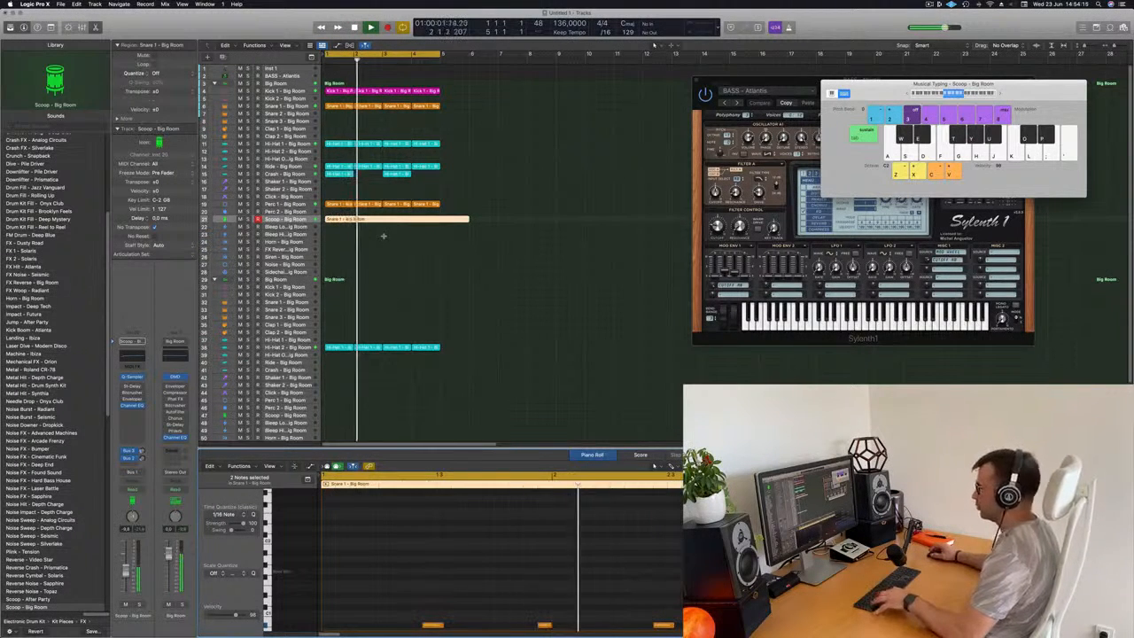
{"action": "key", "text": "l"}
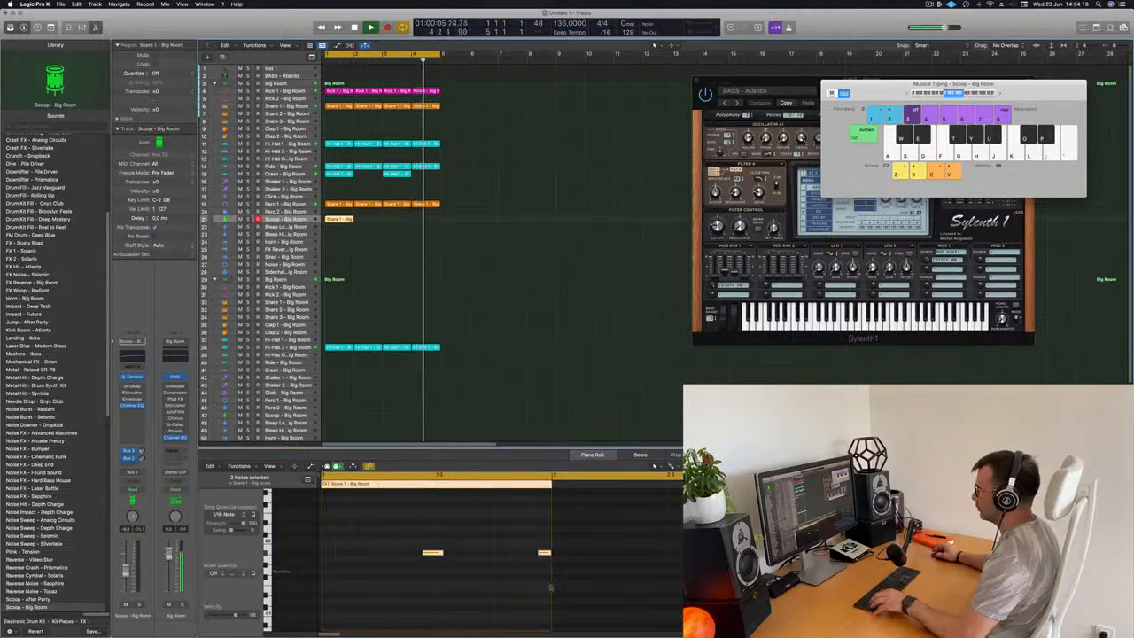
{"action": "scroll", "coordinate": [551, 588], "scroll_direction": "up", "scroll_amount": 3}
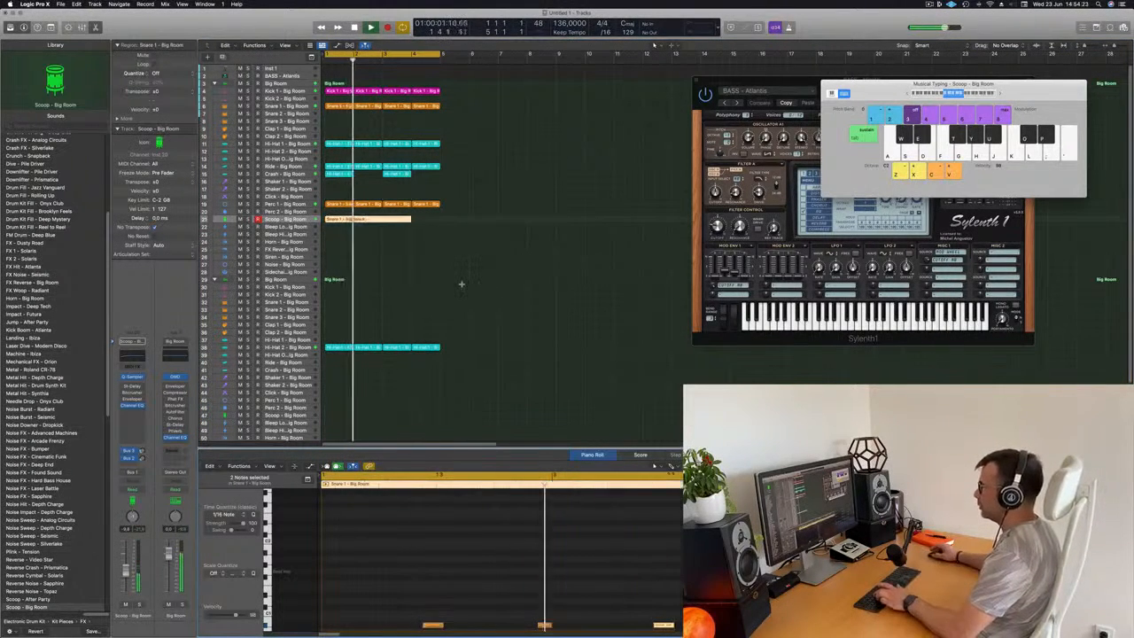
{"action": "left_click", "coordinate": [346, 218]}
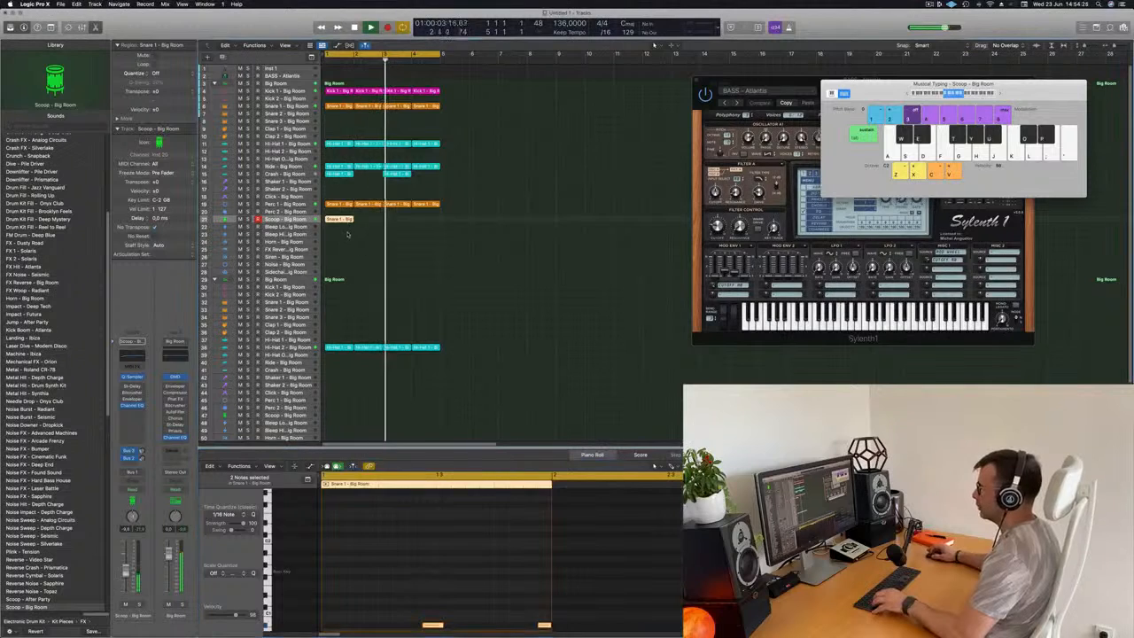
{"action": "left_click", "coordinate": [350, 233]}
Repeat the one-bar Scoop region three times to fill bars 2 to 4, and deselect the regions.
{"action": "left_click", "coordinate": [346, 220]}
{"action": "key", "text": "super+r"}
{"action": "key", "text": "super+r"}
{"action": "key", "text": "super+r"}
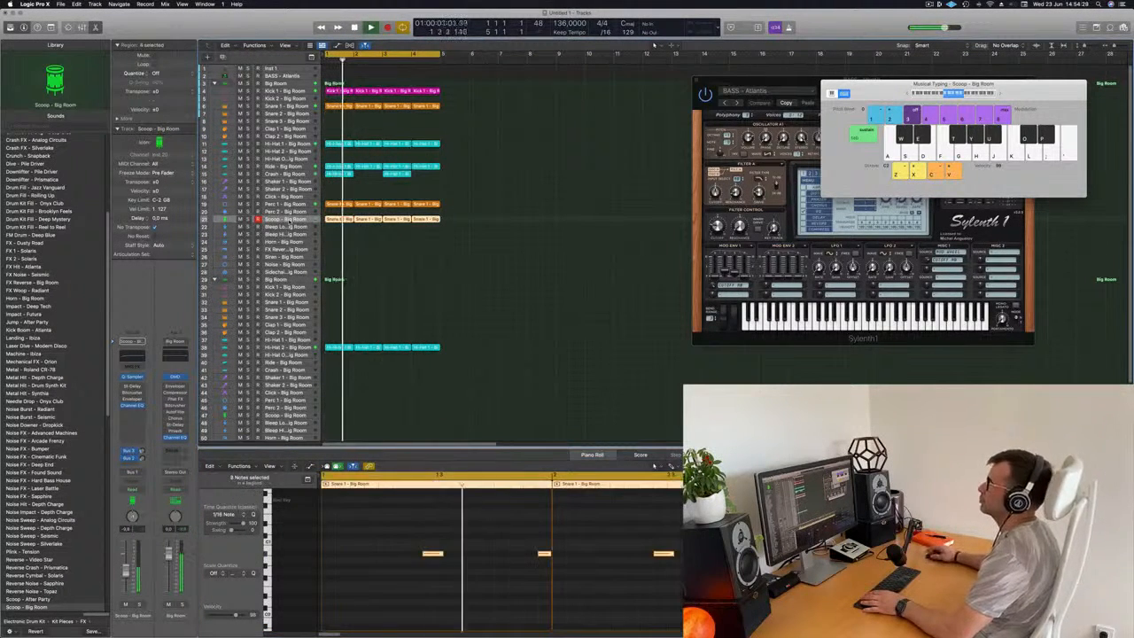
{"action": "left_click", "coordinate": [324, 240]}
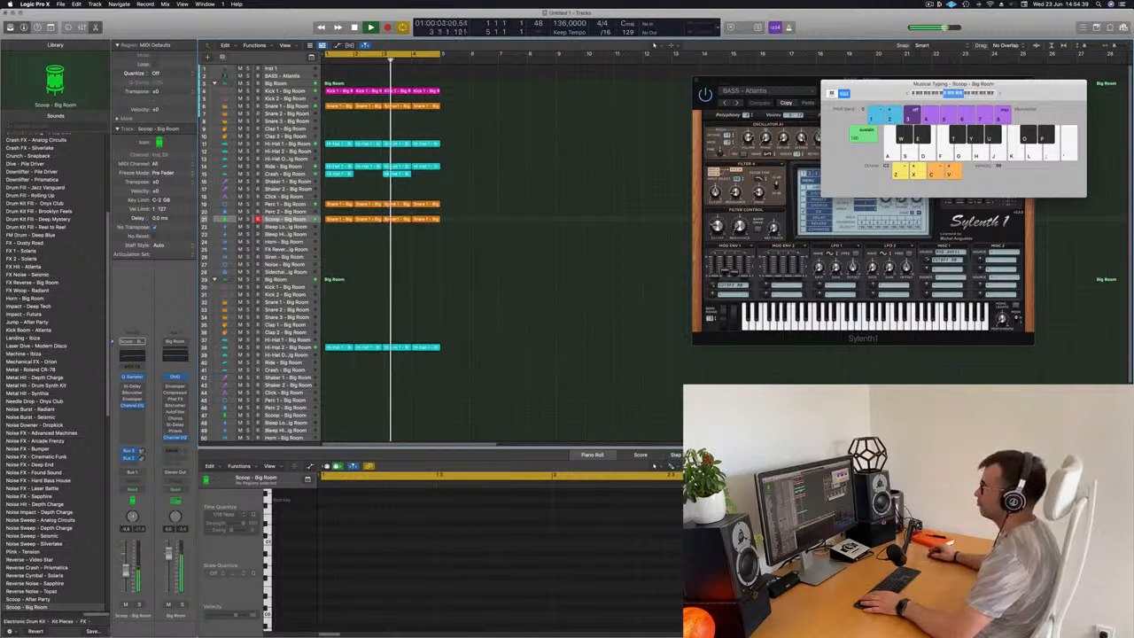
Copy the bar 1 Perc 1 region onto the Perc 2 track and nudge its four notes four sixteenths earlier.
{"action": "left_click", "coordinate": [339, 204]}
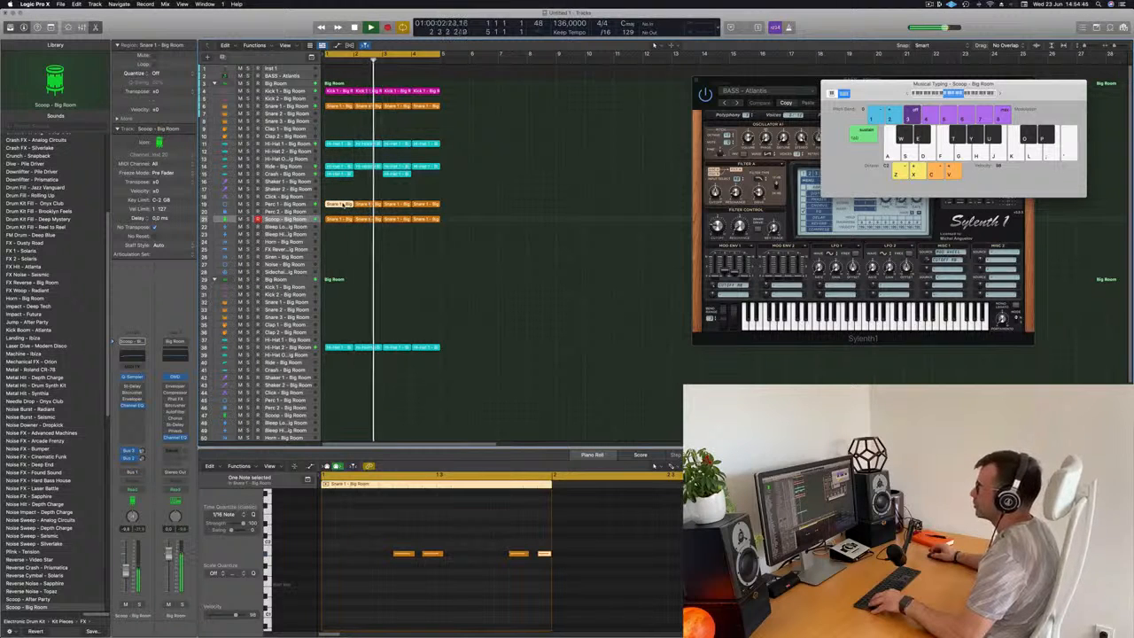
{"action": "left_click_drag", "start_coordinate": [342, 205], "coordinate": [342, 212]}
{"action": "left_click_drag", "start_coordinate": [395, 548], "coordinate": [591, 578]}
{"action": "key", "text": "alt+Left"}
{"action": "key", "text": "alt+Left"}
{"action": "key", "text": "alt+Left"}
{"action": "key", "text": "alt+Left"}
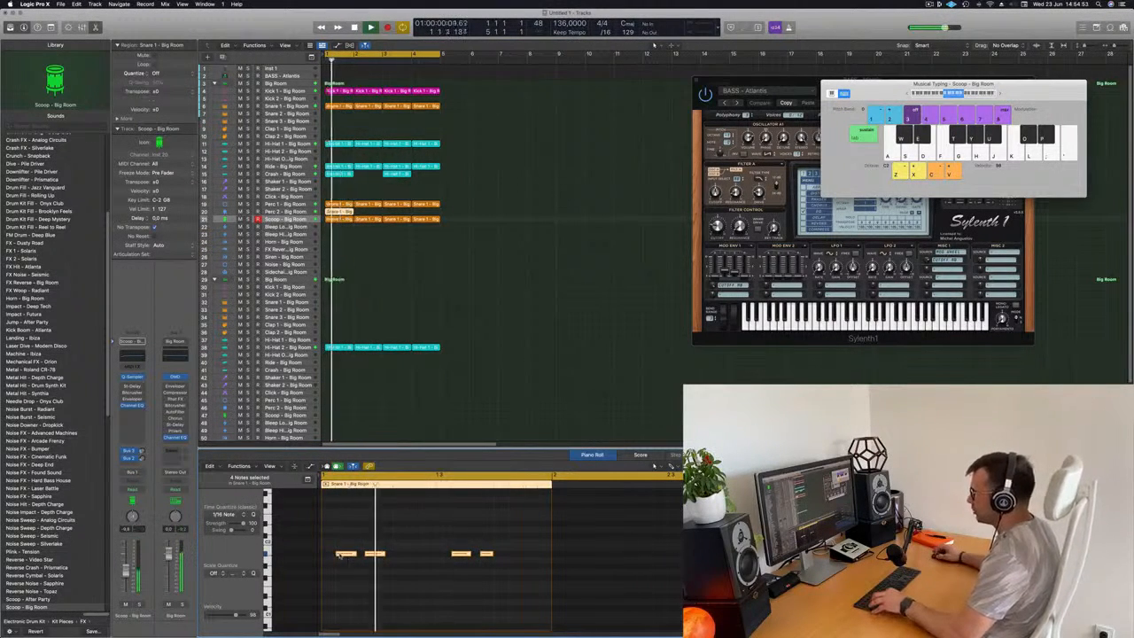
Duplicate the four Perc 2 notes later in the bar and transpose all eight up nine semitones with the Perc 2 track selected.
{"action": "left_click_drag", "start_coordinate": [341, 556], "coordinate": [403, 558]}
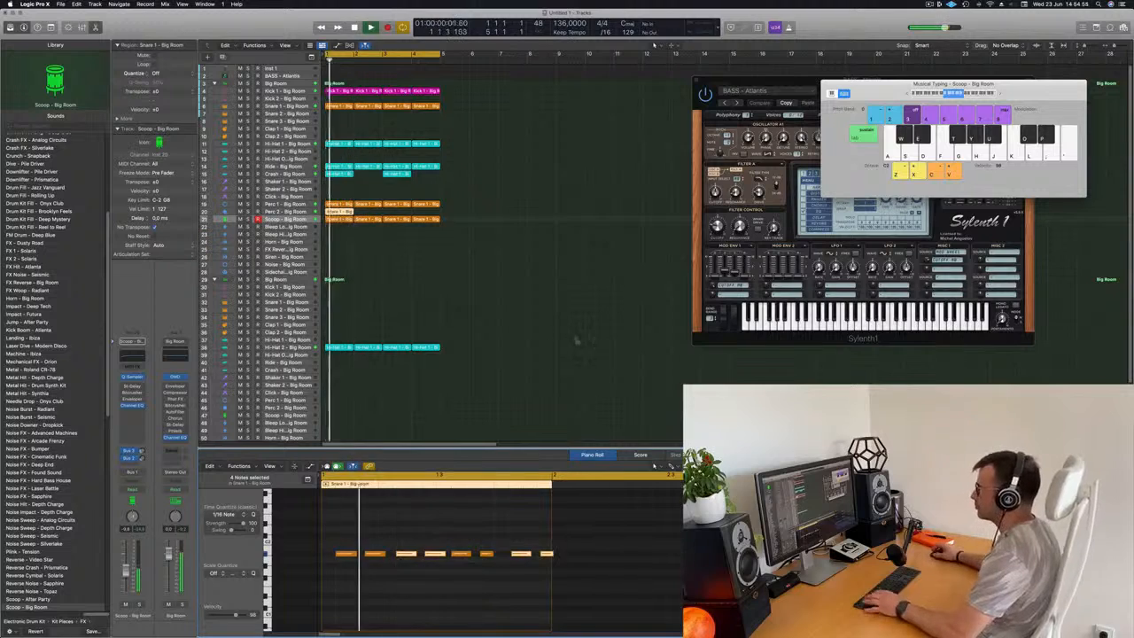
{"action": "scroll", "coordinate": [547, 339], "scroll_direction": "down", "scroll_amount": 2}
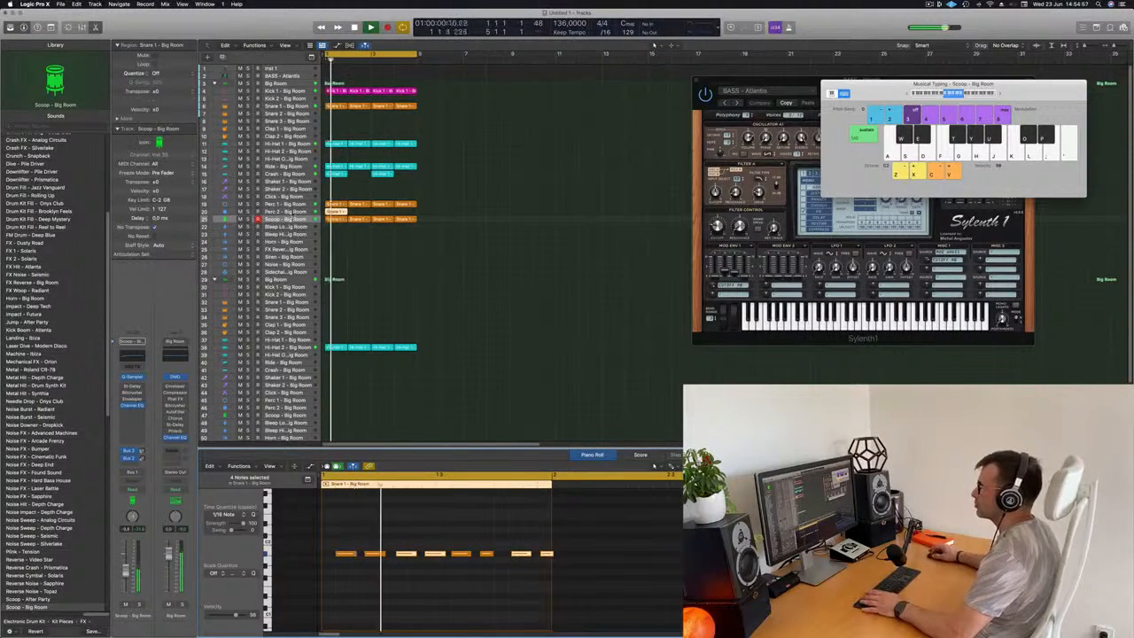
{"action": "key", "text": "Up"}
{"action": "left_click_drag", "start_coordinate": [329, 523], "coordinate": [646, 602]}
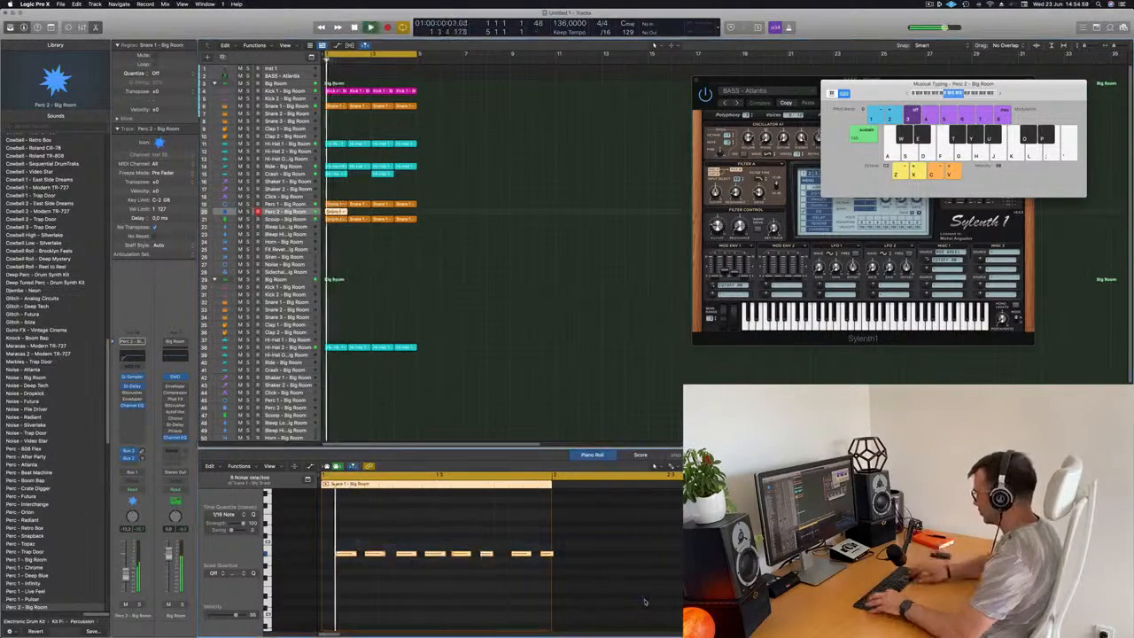
{"action": "key", "text": "alt+Up"}
{"action": "key", "text": "alt+Up"}
{"action": "key", "text": "alt+Up"}
{"action": "key", "text": "alt+Up"}
{"action": "key", "text": "alt+Up"}
{"action": "key", "text": "alt+Up"}
{"action": "key", "text": "alt+Up"}
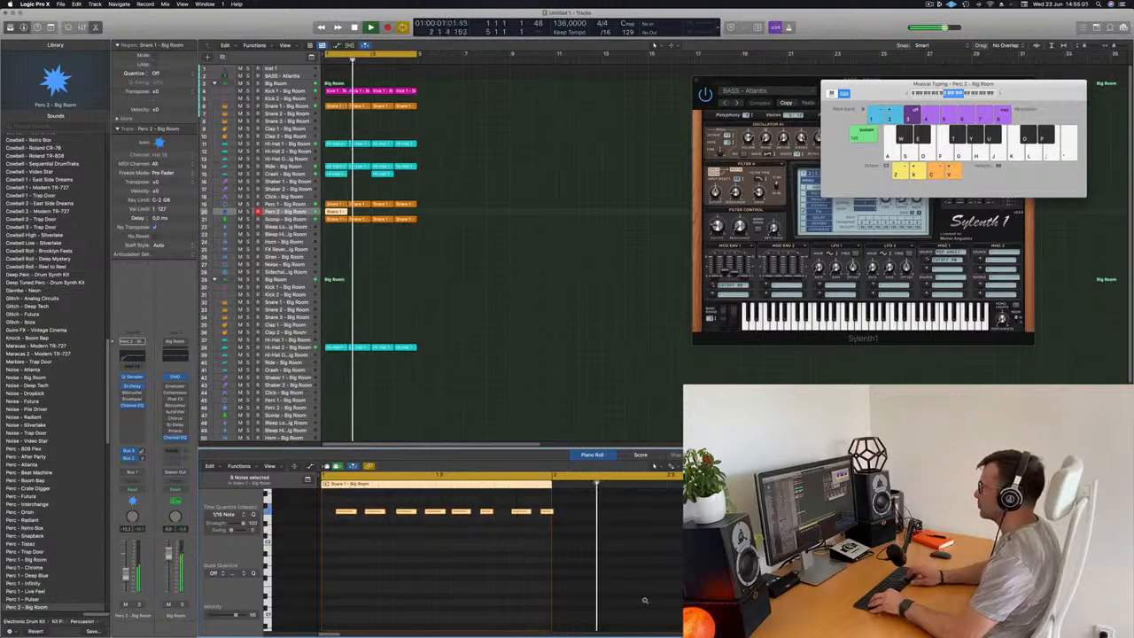
{"action": "key", "text": "alt+Up"}
{"action": "key", "text": "alt+Up"}
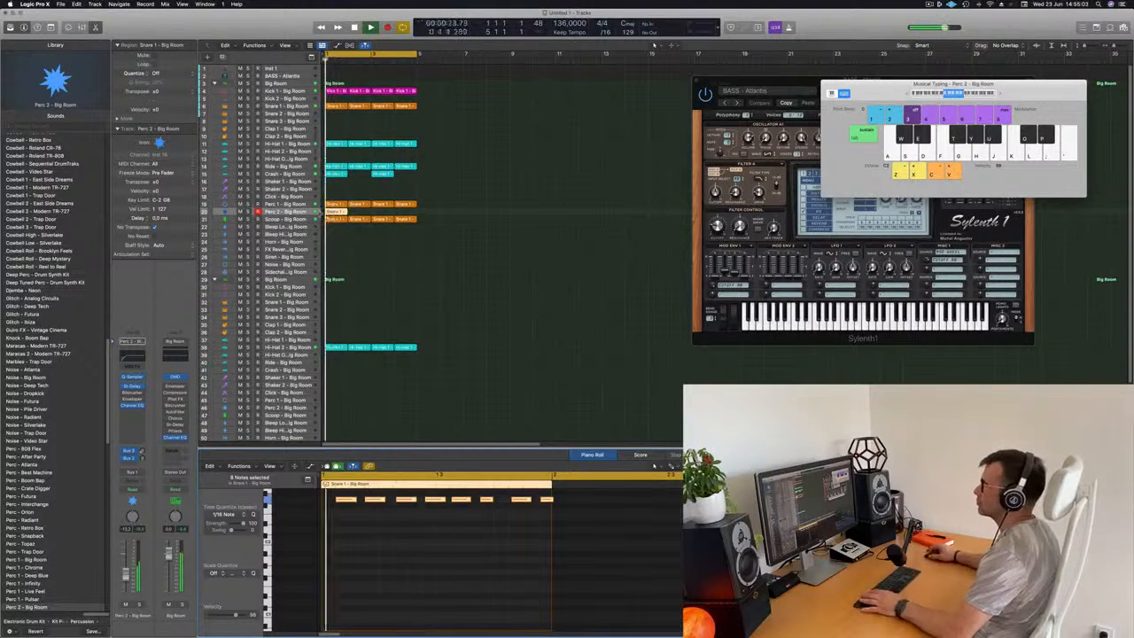
Delete the second note of the Perc 2 region and transpose the remaining seven notes down one octave.
{"action": "left_click", "coordinate": [360, 555]}
{"action": "scroll", "coordinate": [380, 545], "scroll_direction": "up", "scroll_amount": 5}
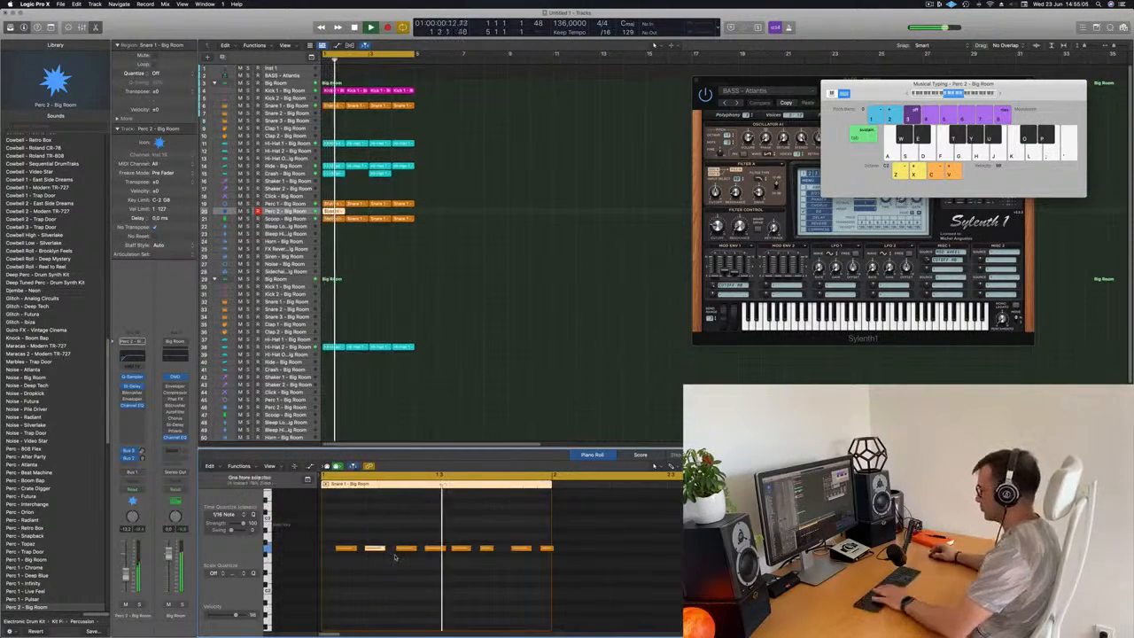
{"action": "key", "text": "super+a"}
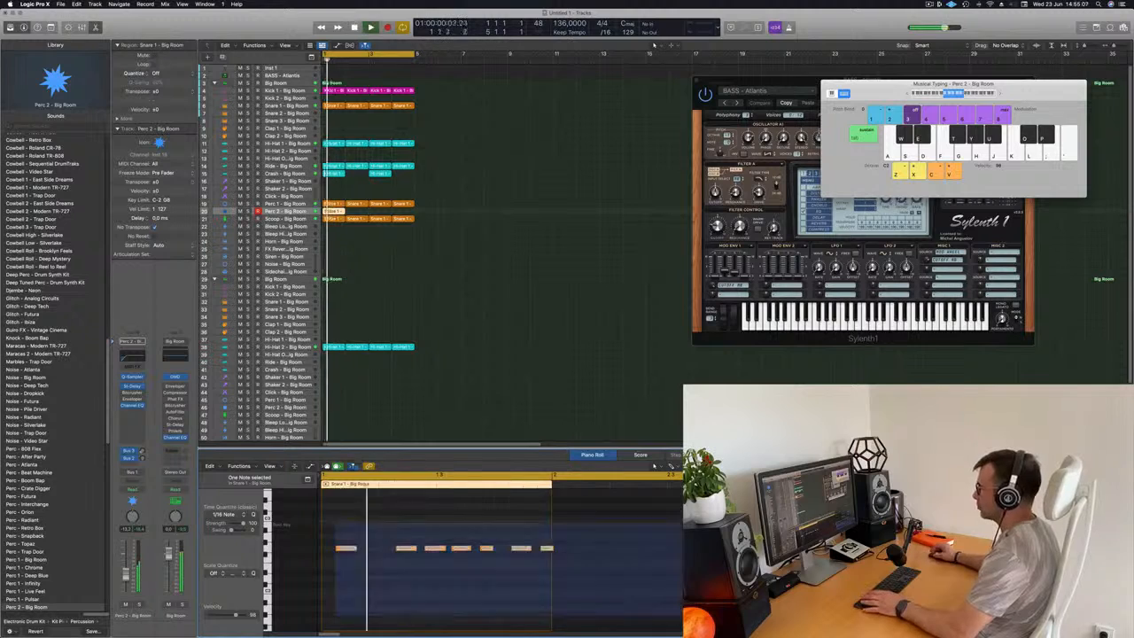
{"action": "key", "text": "alt+shift+Down"}
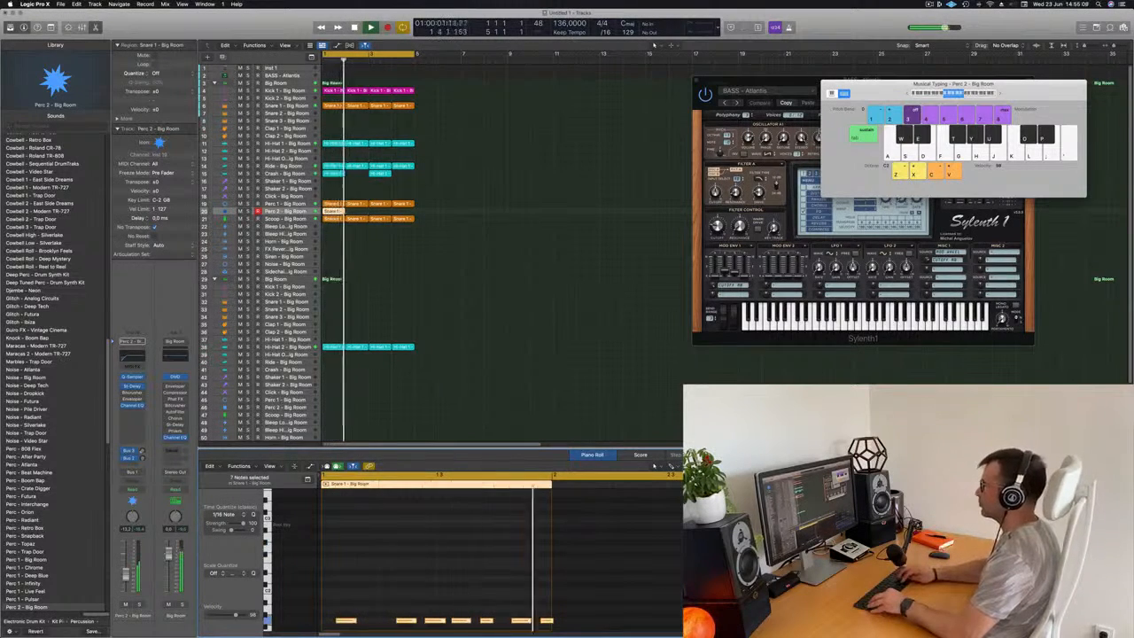
{"action": "left_click", "coordinate": [503, 577]}
{"action": "scroll", "coordinate": [503, 577], "scroll_direction": "down", "scroll_amount": 5}
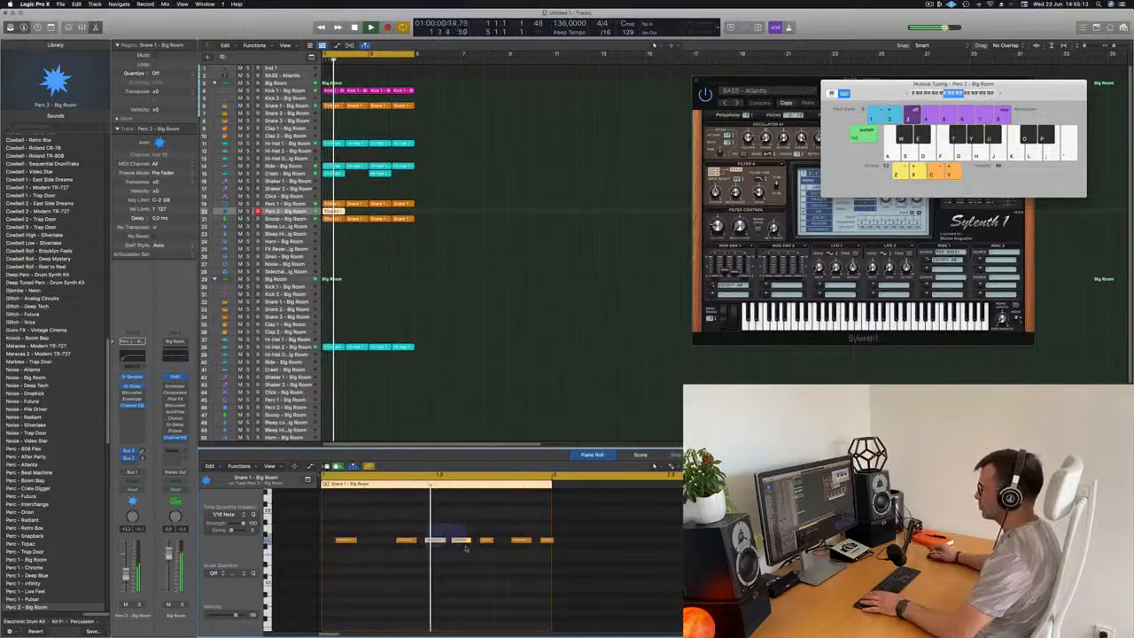
Delete the third and fourth notes of the Perc 2 region and repeat the region to fill bars 2 to 4.
{"action": "left_click_drag", "start_coordinate": [465, 547], "coordinate": [465, 547]}
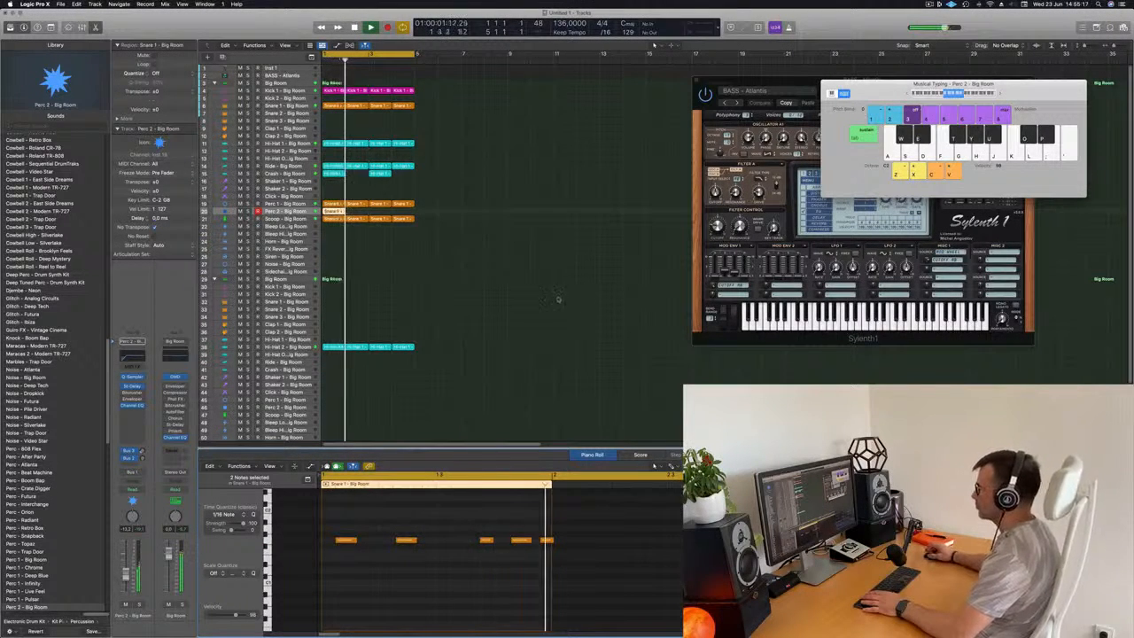
{"action": "left_click", "coordinate": [331, 212]}
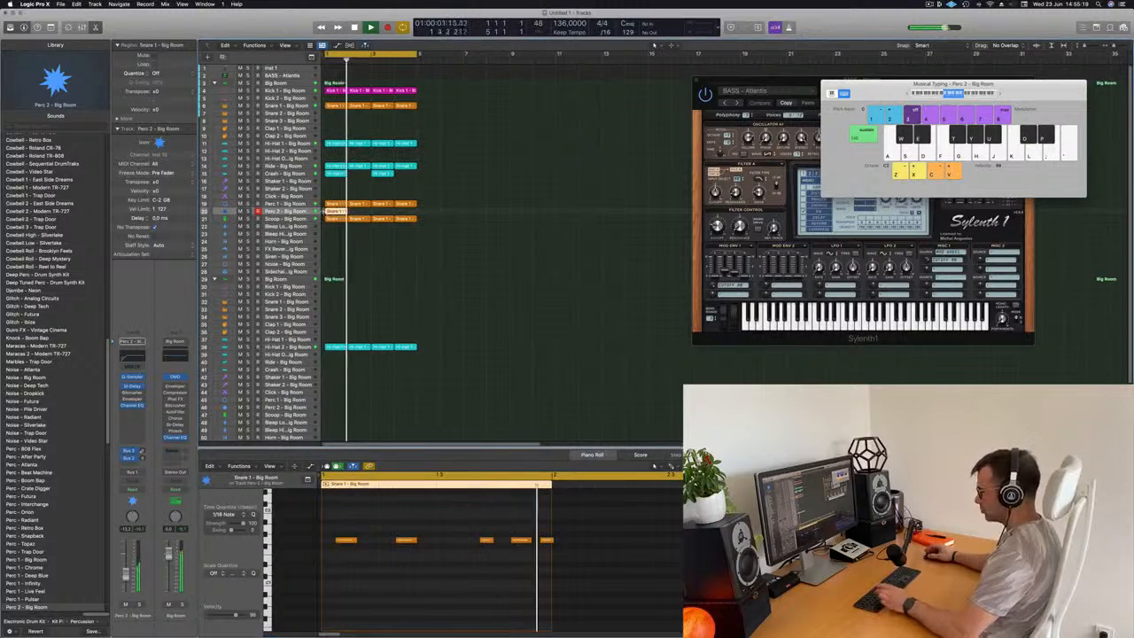
{"action": "key", "text": "super+r"}
{"action": "key", "text": "super+r"}
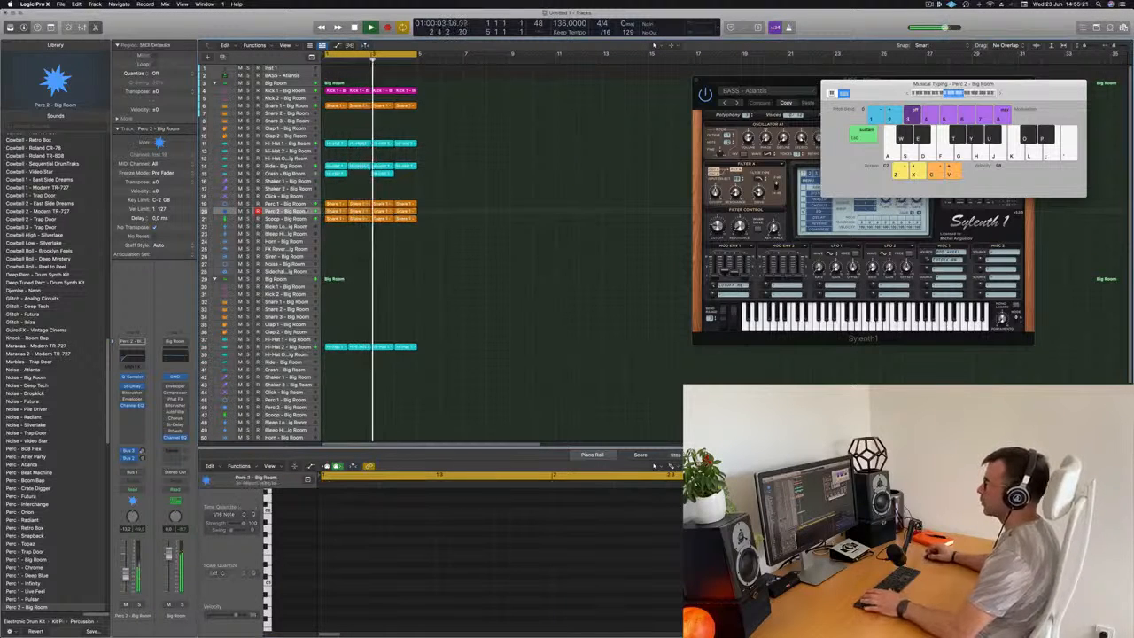
{"action": "left_click", "coordinate": [301, 213]}
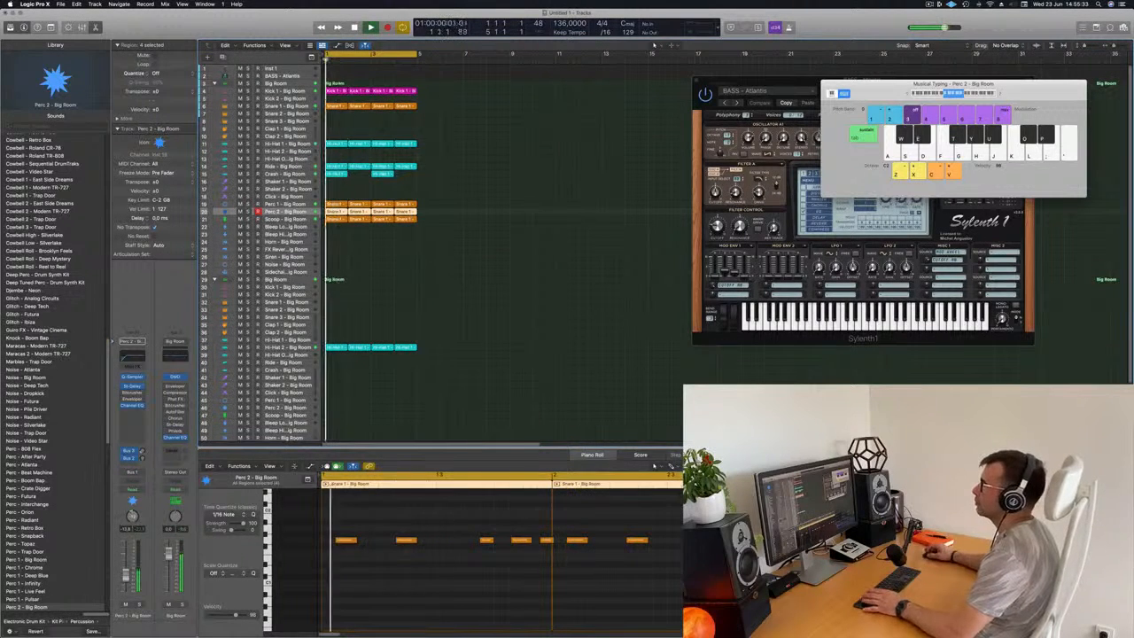
Copy the bar 1 Snare 1 region onto the Clap 1 track and nudge its two notes two sixteenths later.
{"action": "left_click_drag", "start_coordinate": [339, 105], "coordinate": [339, 139]}
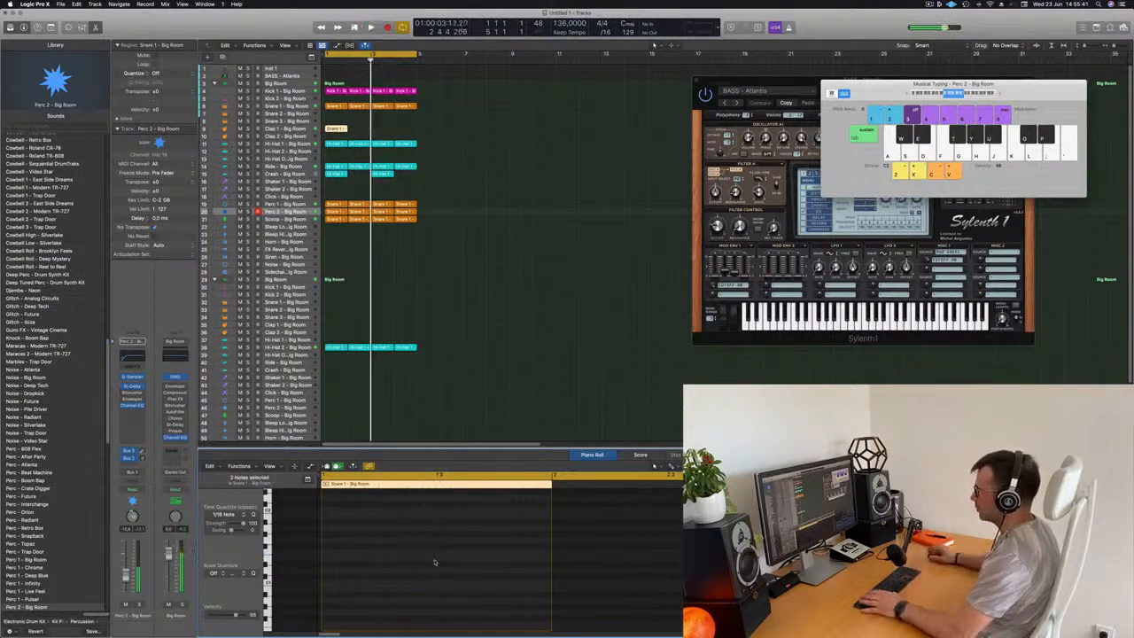
{"action": "scroll", "coordinate": [486, 589], "scroll_direction": "up", "scroll_amount": 4}
{"action": "scroll", "coordinate": [466, 585], "scroll_direction": "down", "scroll_amount": 2}
{"action": "scroll", "coordinate": [436, 564], "scroll_direction": "up", "scroll_amount": 1}
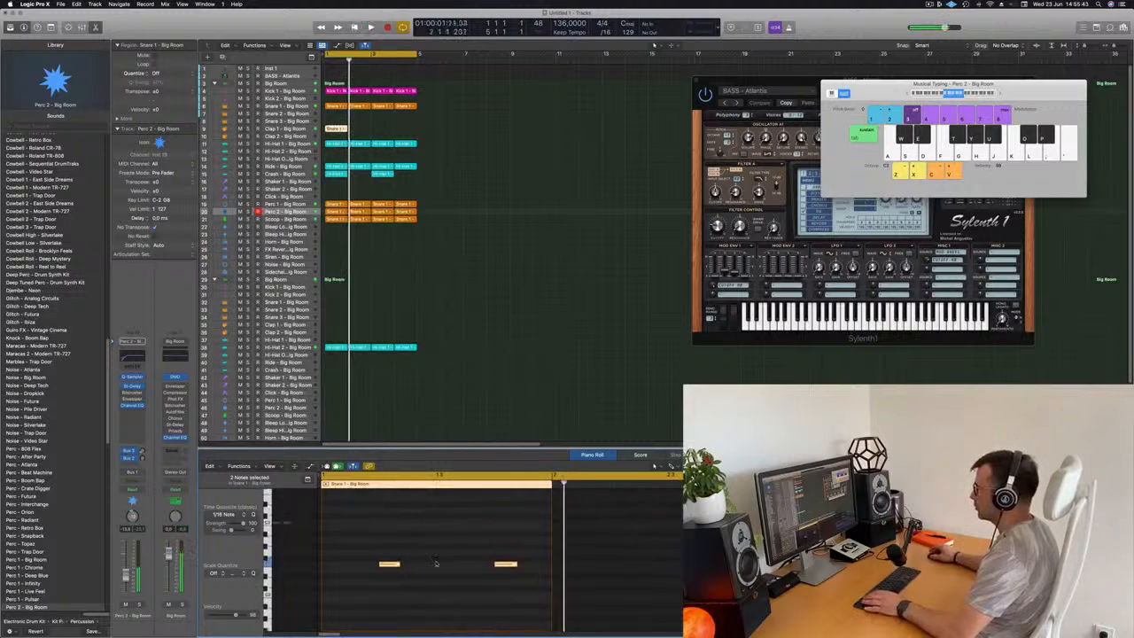
{"action": "scroll", "coordinate": [443, 571], "scroll_direction": "up", "scroll_amount": 1}
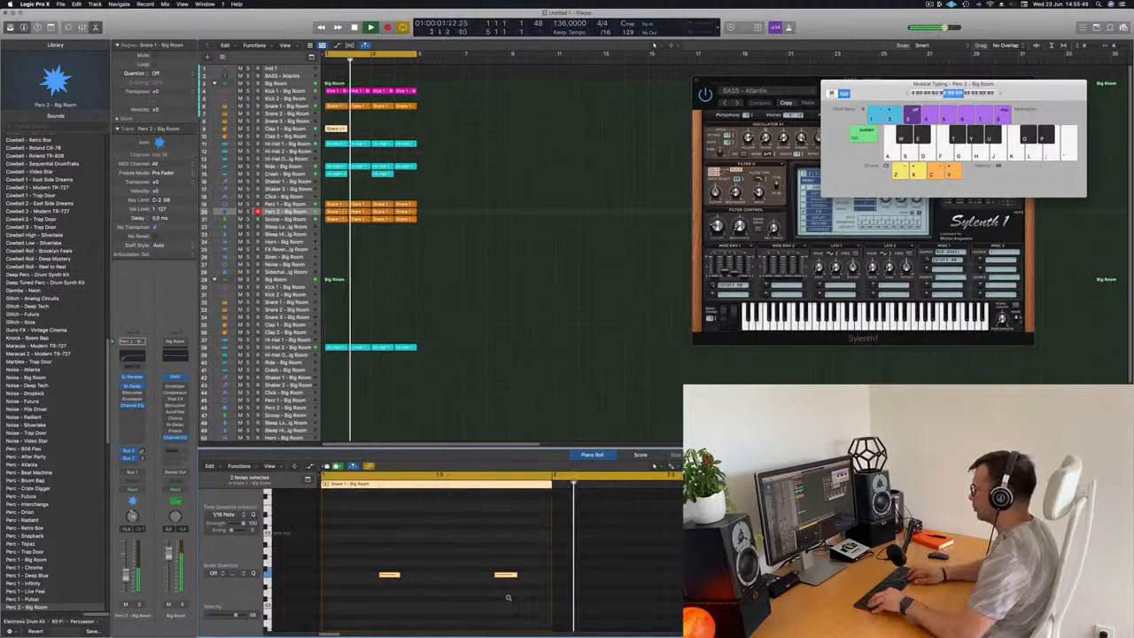
{"action": "key", "text": "alt+Right"}
{"action": "key", "text": "alt+Right"}
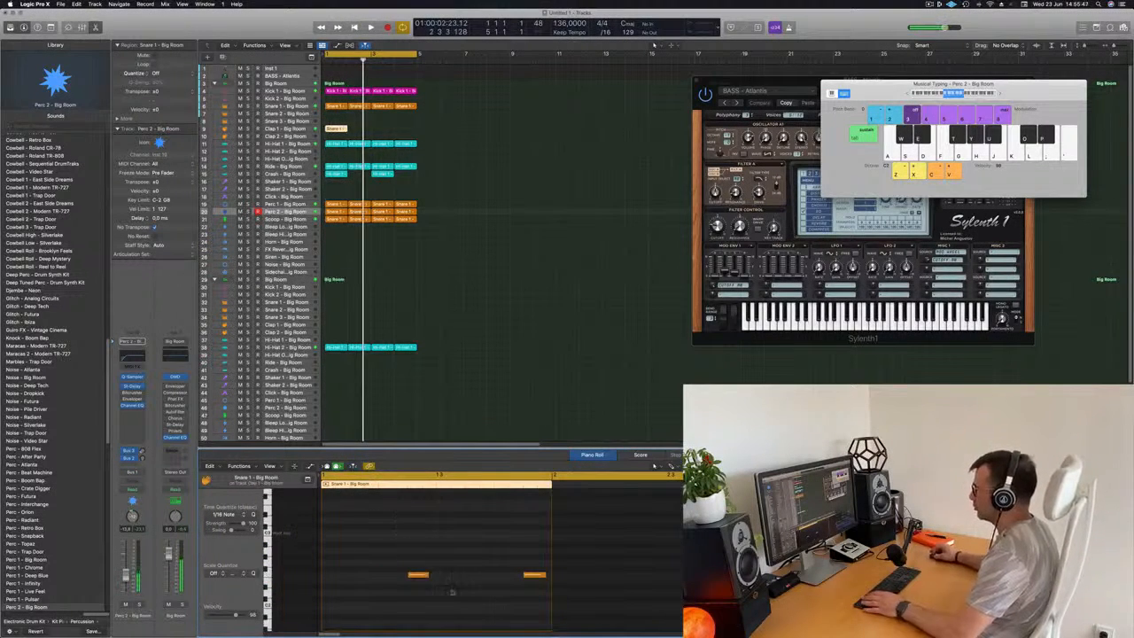
Move the first Clap 1 note to two sixteenths before the second and transpose both notes up one octave.
{"action": "key", "text": "Left"}
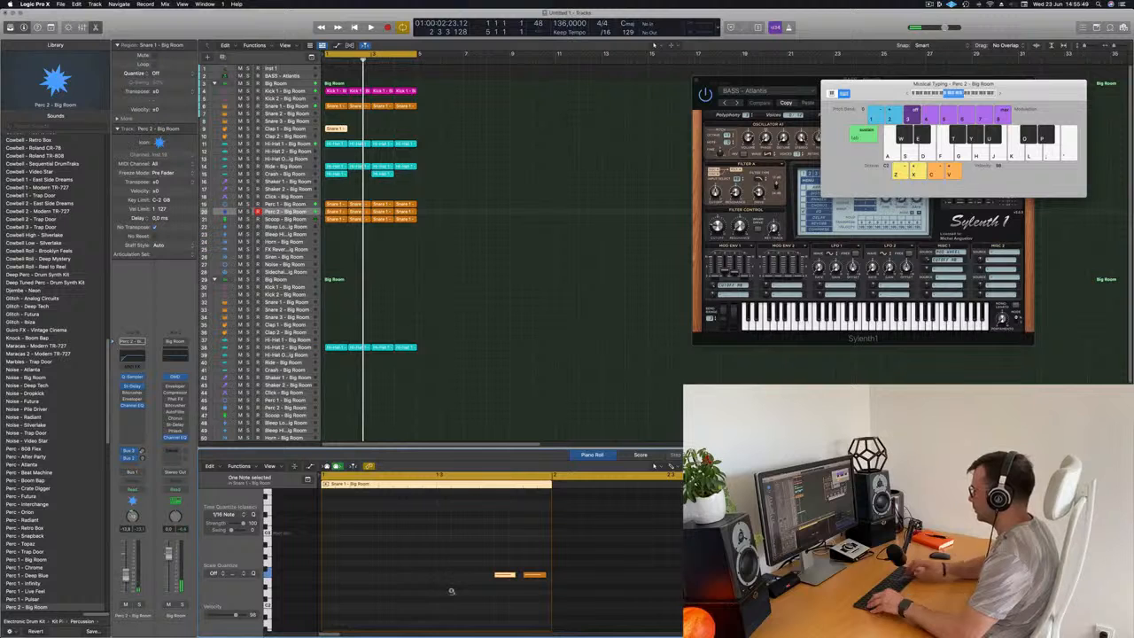
{"action": "key", "text": "space"}
{"action": "left_click_drag", "start_coordinate": [481, 552], "coordinate": [555, 607]}
{"action": "key", "text": "space"}
{"action": "key", "text": "space"}
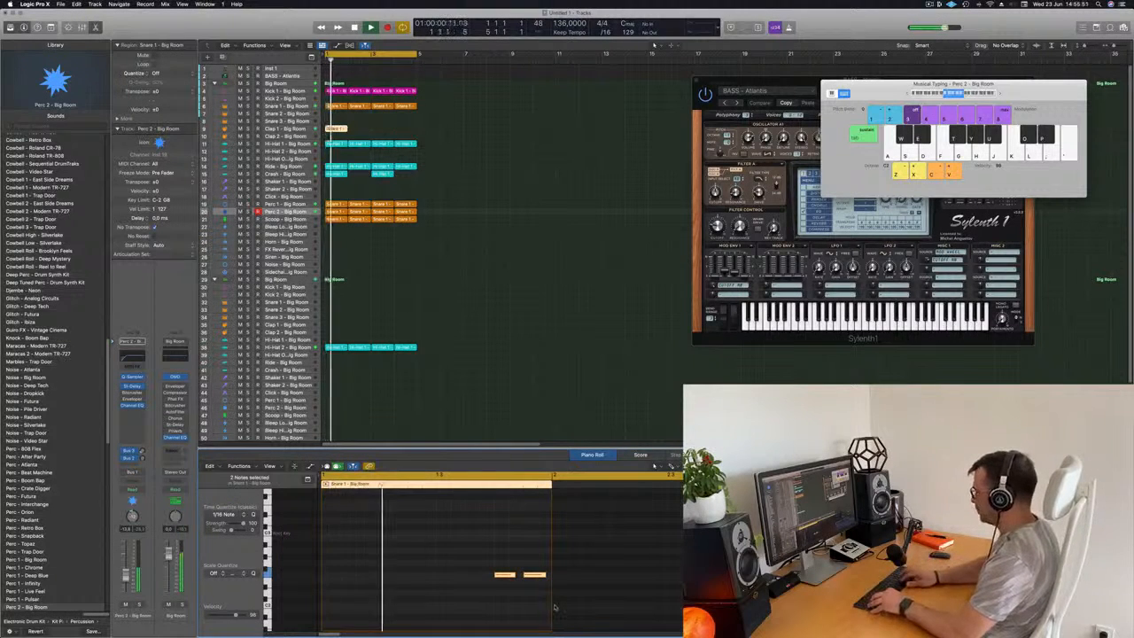
{"action": "key", "text": "alt+shift+Up"}
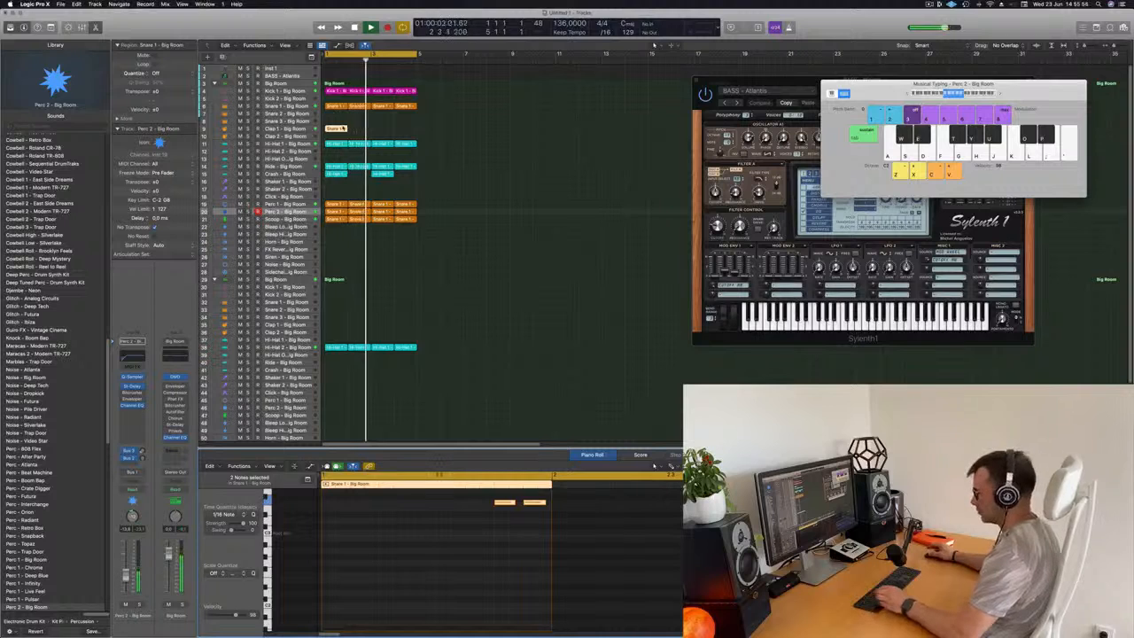
{"action": "key", "text": "super+r"}
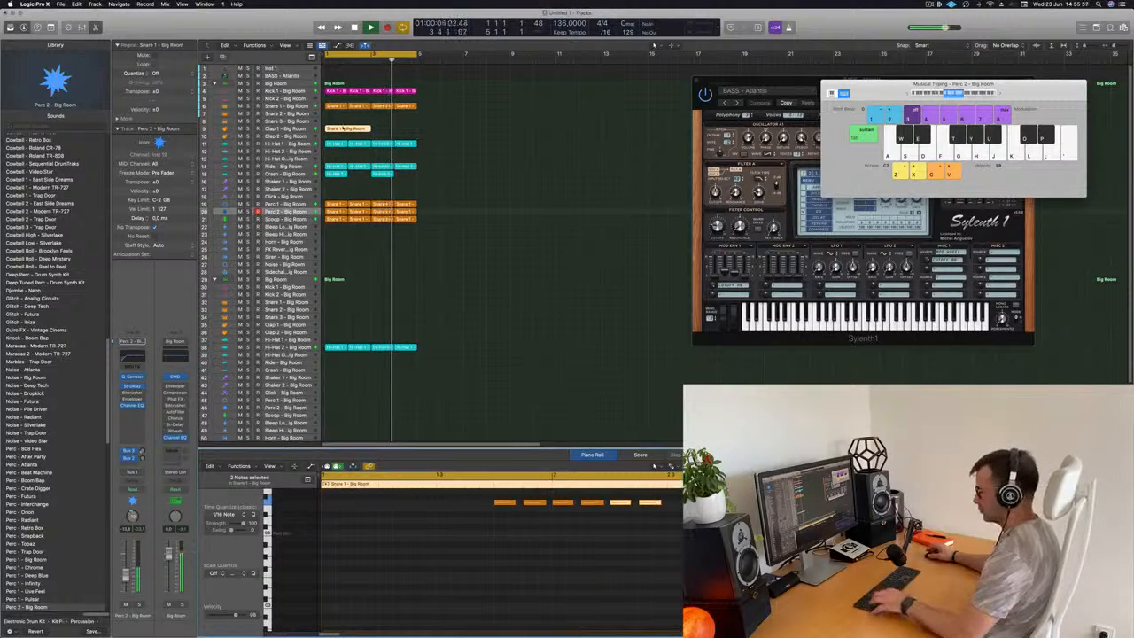
{"action": "key", "text": "super+z"}
{"action": "left_click", "coordinate": [364, 128]}
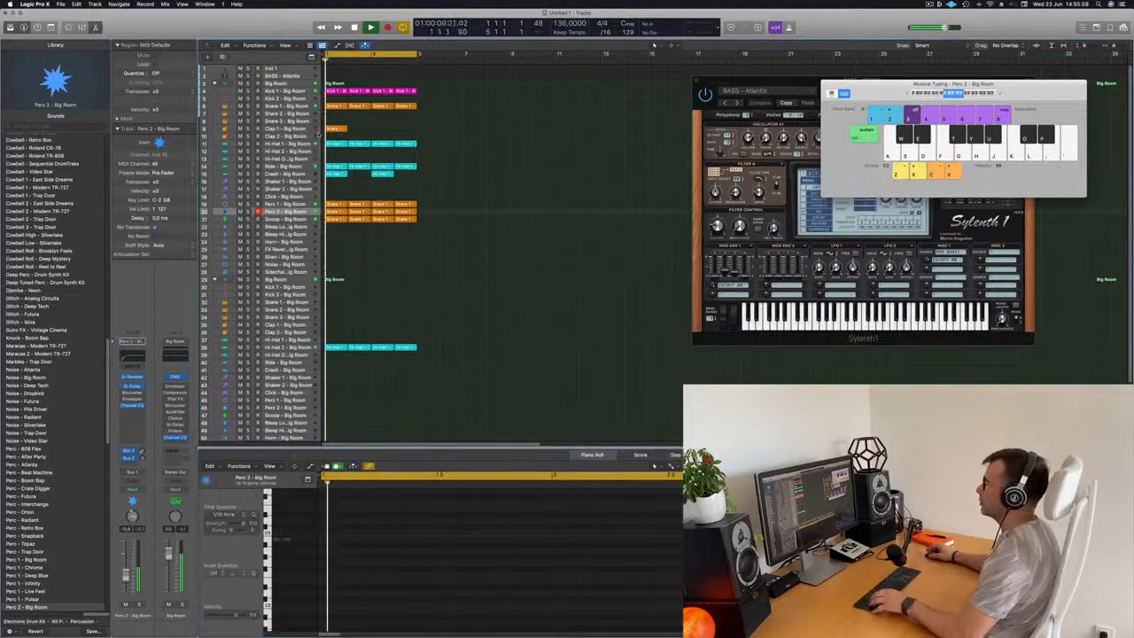
Repeat the one-bar Clap 1 region three times to fill bars 2 to 4 and select the Clap 1 track.
{"action": "left_click", "coordinate": [336, 130]}
{"action": "key", "text": "super+r"}
{"action": "key", "text": "super+r"}
{"action": "key", "text": "super+r"}
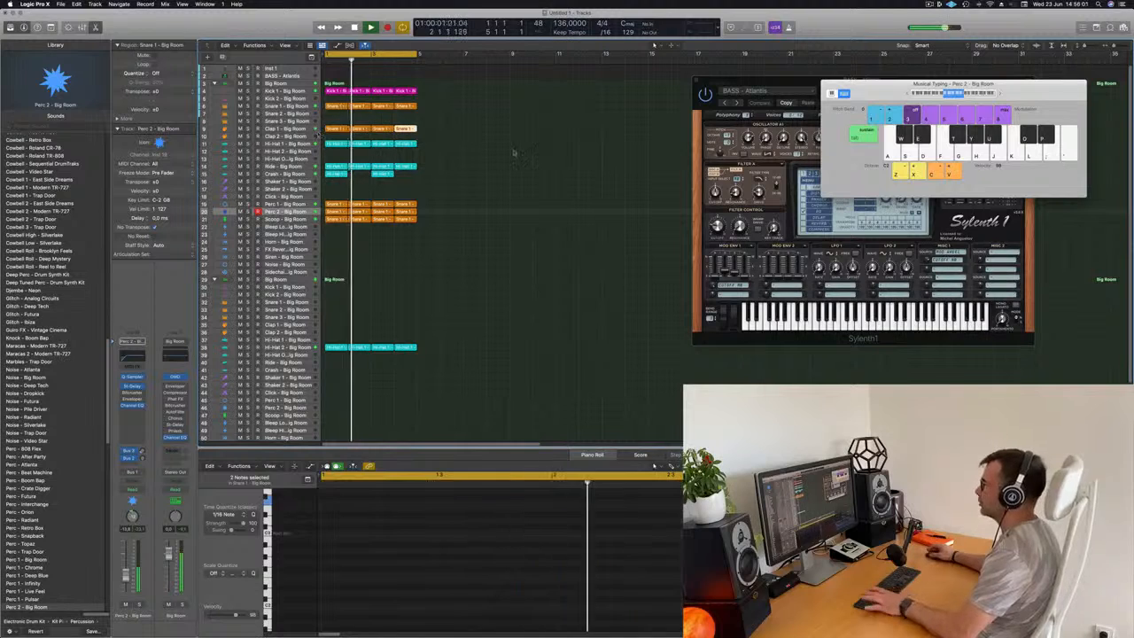
{"action": "left_click", "coordinate": [512, 153]}
{"action": "left_click", "coordinate": [344, 129]}
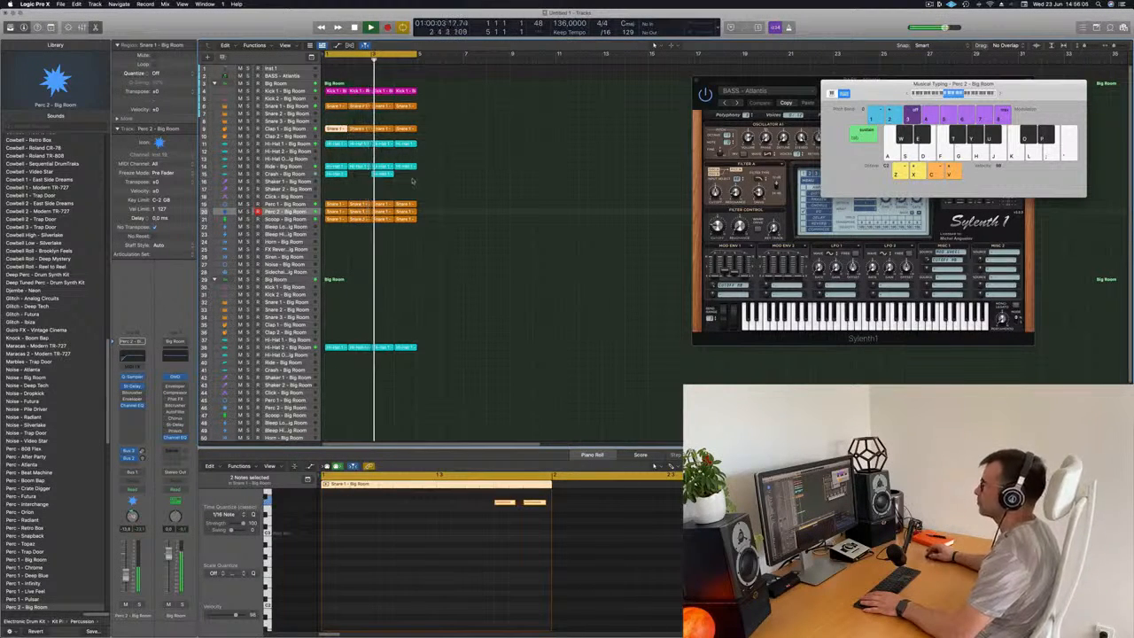
{"action": "left_click", "coordinate": [286, 129]}
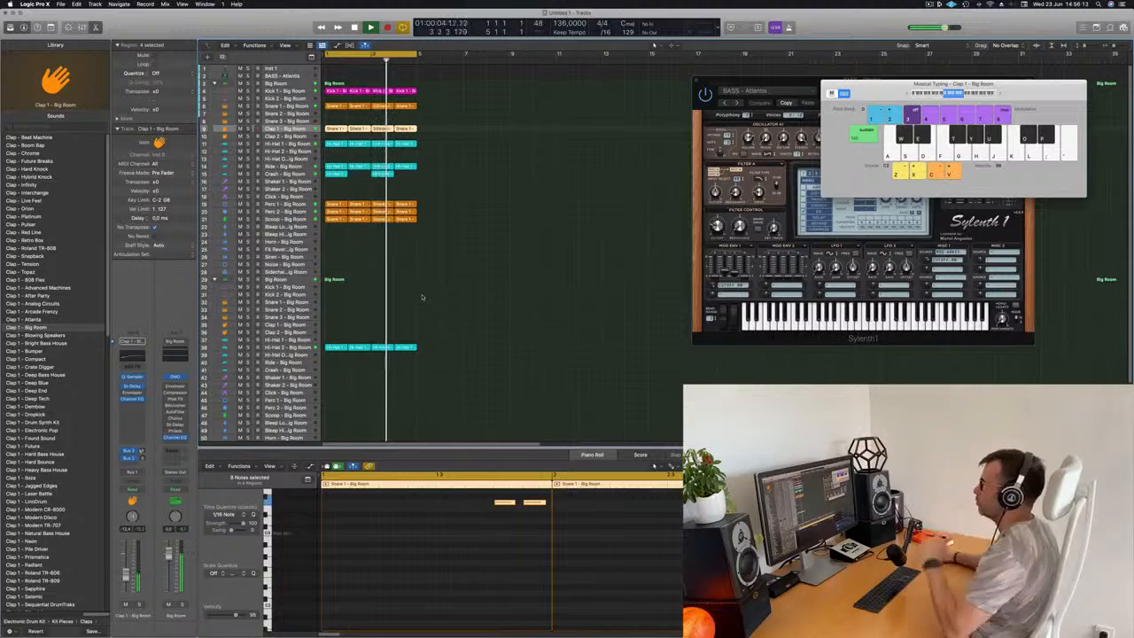
Color and name all regions in the arrangement by their tracks.
{"action": "scroll", "coordinate": [423, 296], "scroll_direction": "up", "scroll_amount": 2}
{"action": "scroll", "coordinate": [428, 290], "scroll_direction": "up", "scroll_amount": 2}
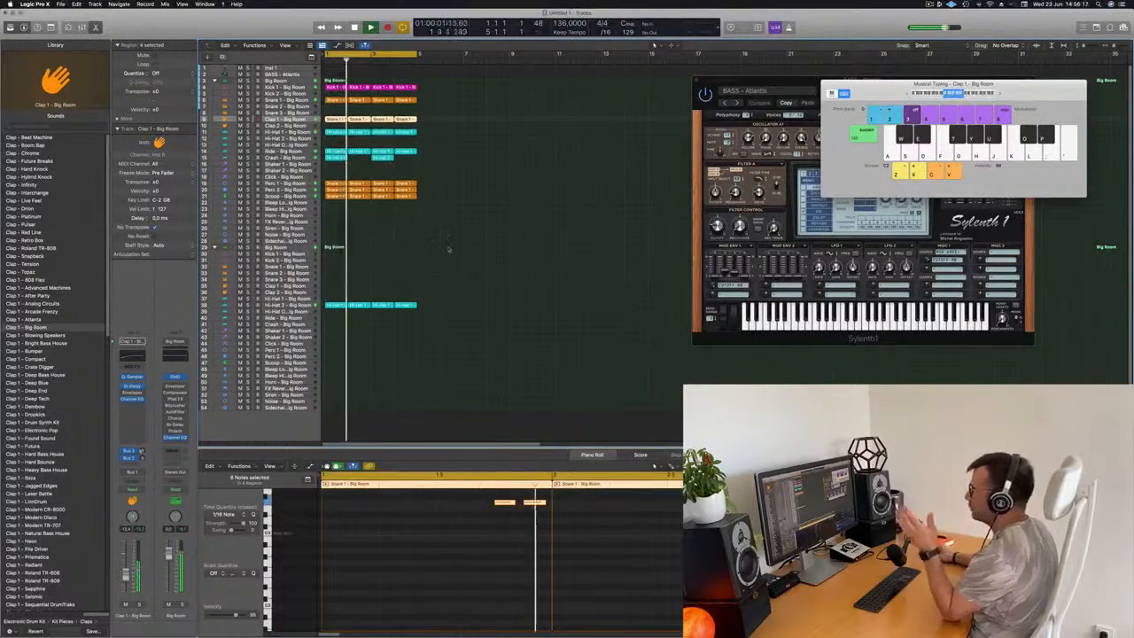
{"action": "key", "text": "super+a"}
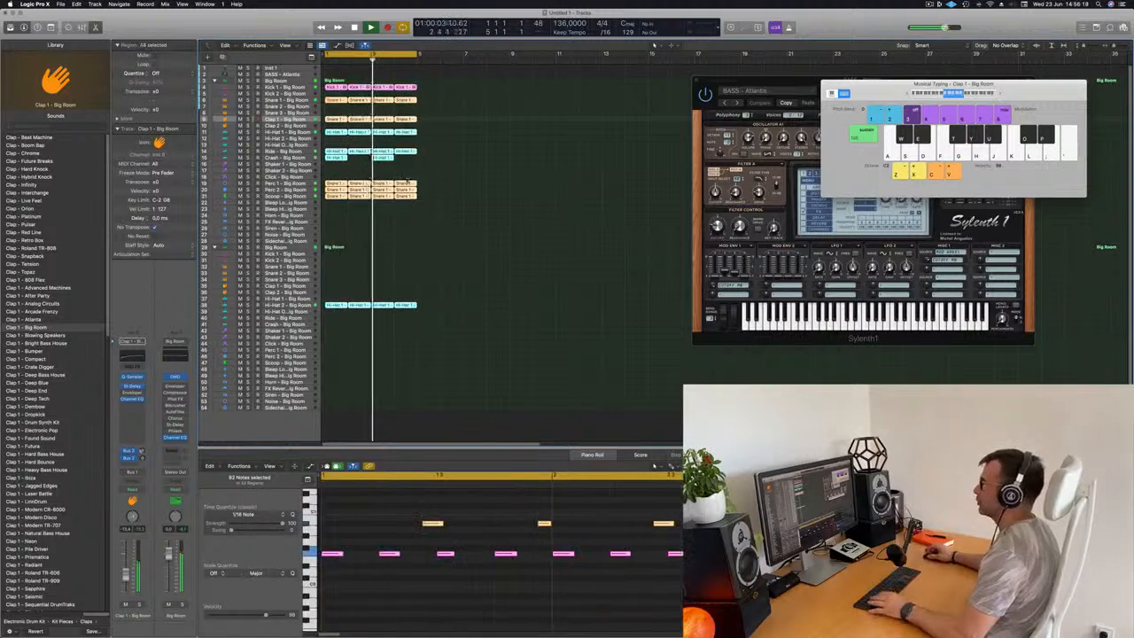
{"action": "right_click", "coordinate": [407, 181]}
{"action": "left_click", "coordinate": [418, 186]}
{"action": "right_click", "coordinate": [403, 182]}
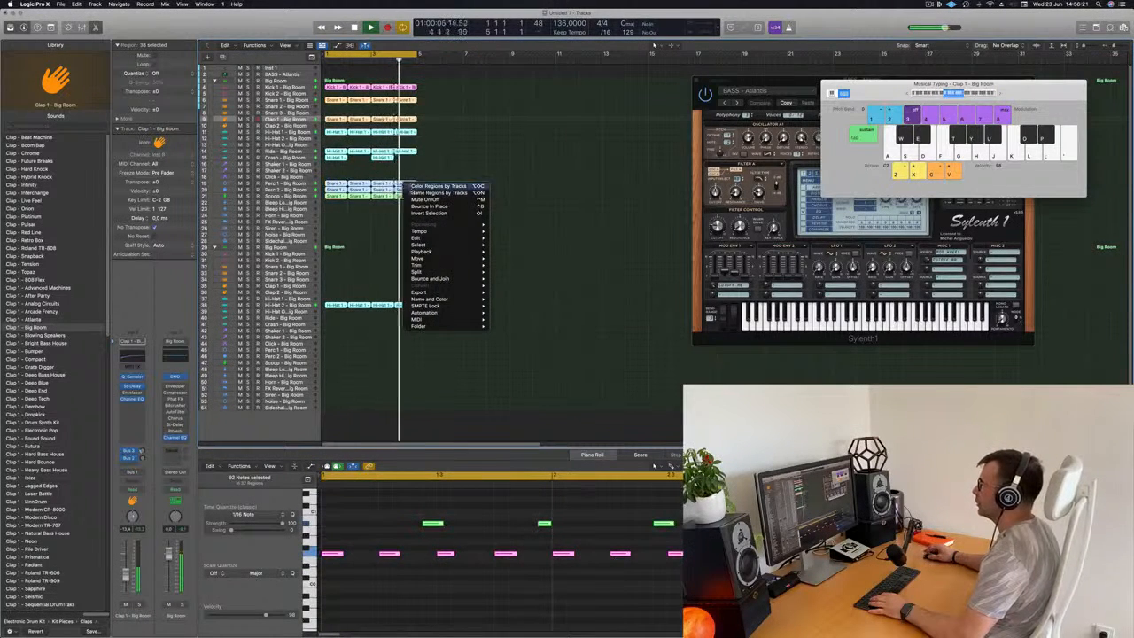
{"action": "left_click", "coordinate": [438, 193]}
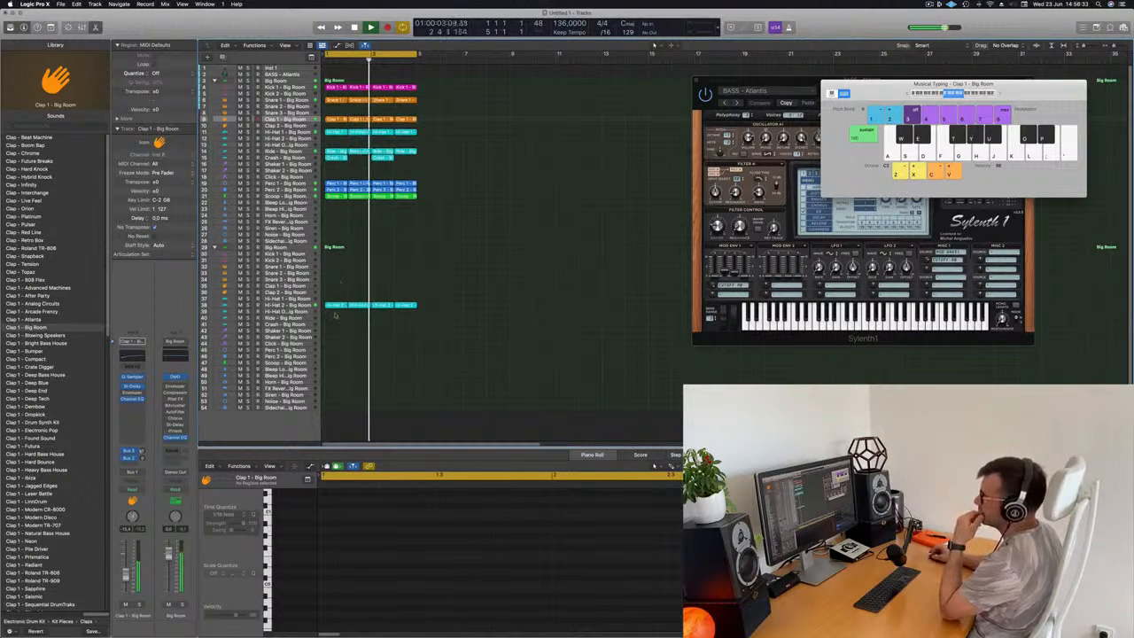
Look through the note patterns of the Hi-Hat 2, Scoop, Perc 1 and Ride tracks.
{"action": "left_click", "coordinate": [283, 304]}
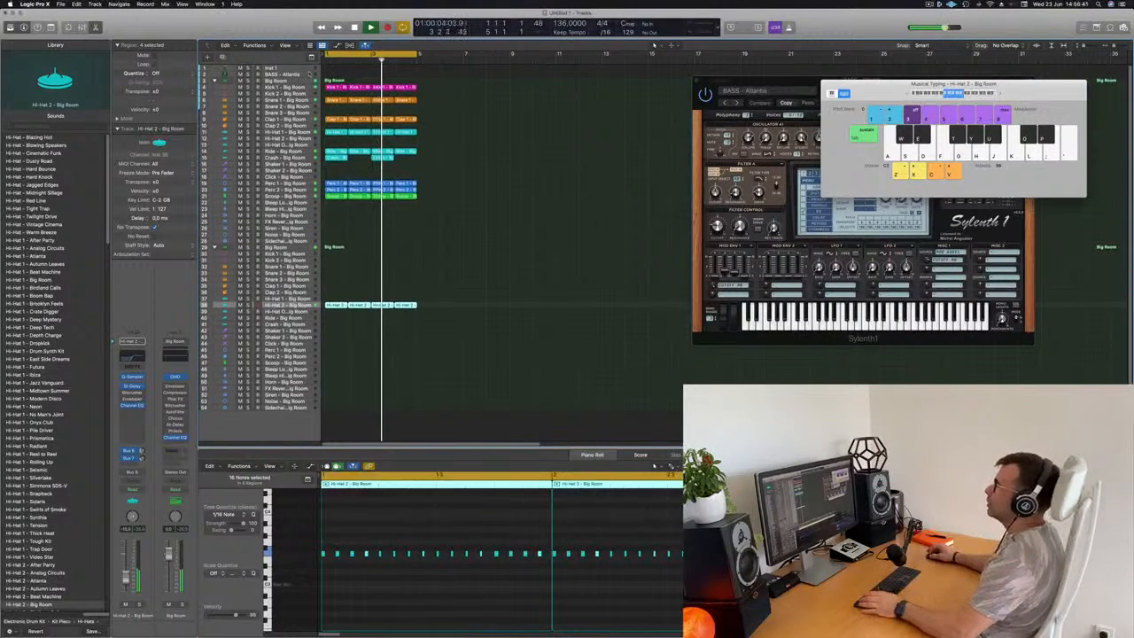
{"action": "left_click", "coordinate": [296, 74]}
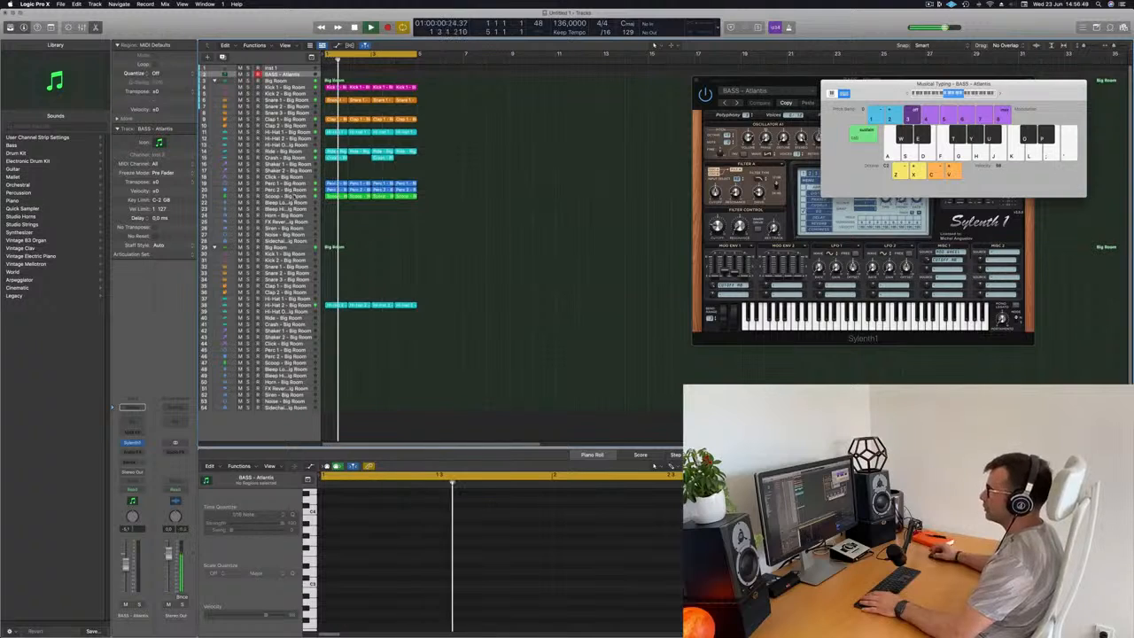
{"action": "left_click", "coordinate": [283, 188]}
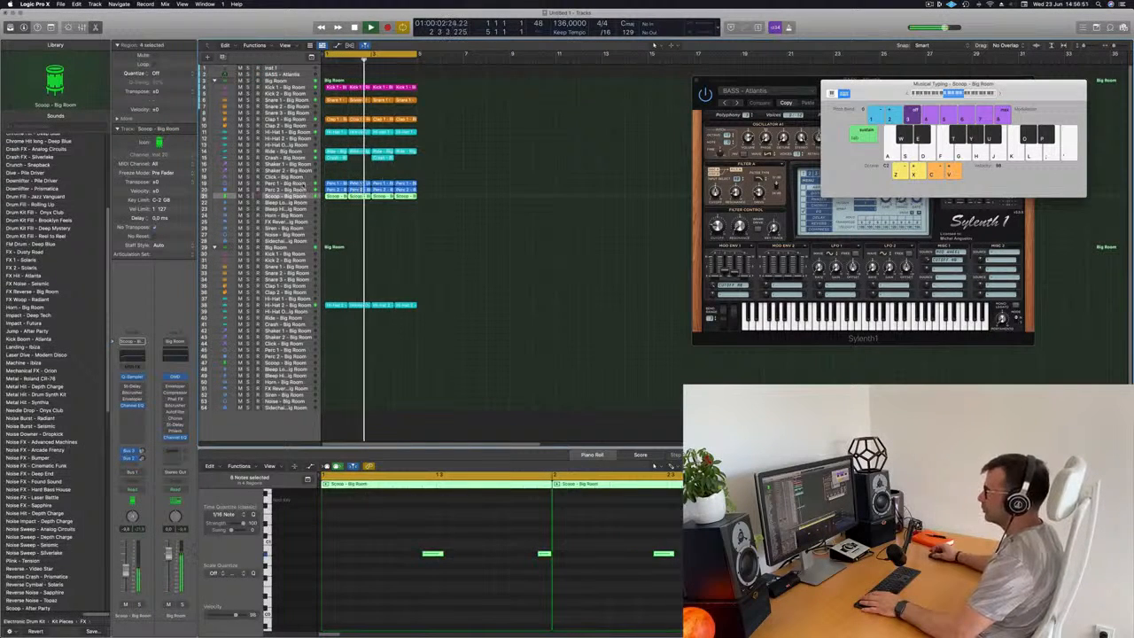
{"action": "left_click", "coordinate": [305, 183]}
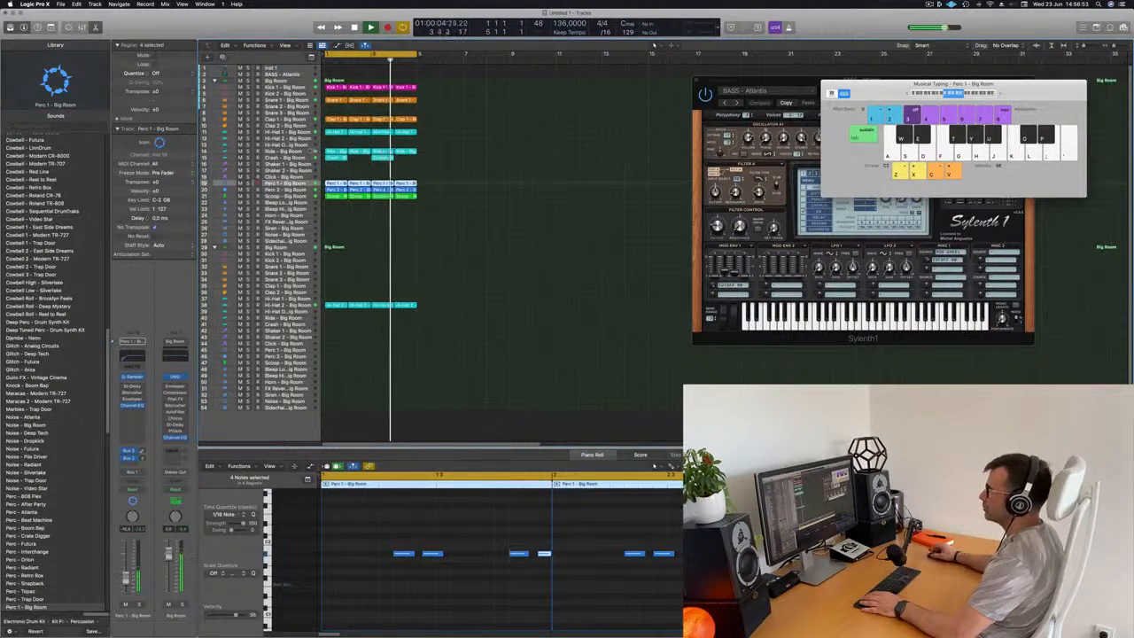
{"action": "left_click", "coordinate": [306, 152]}
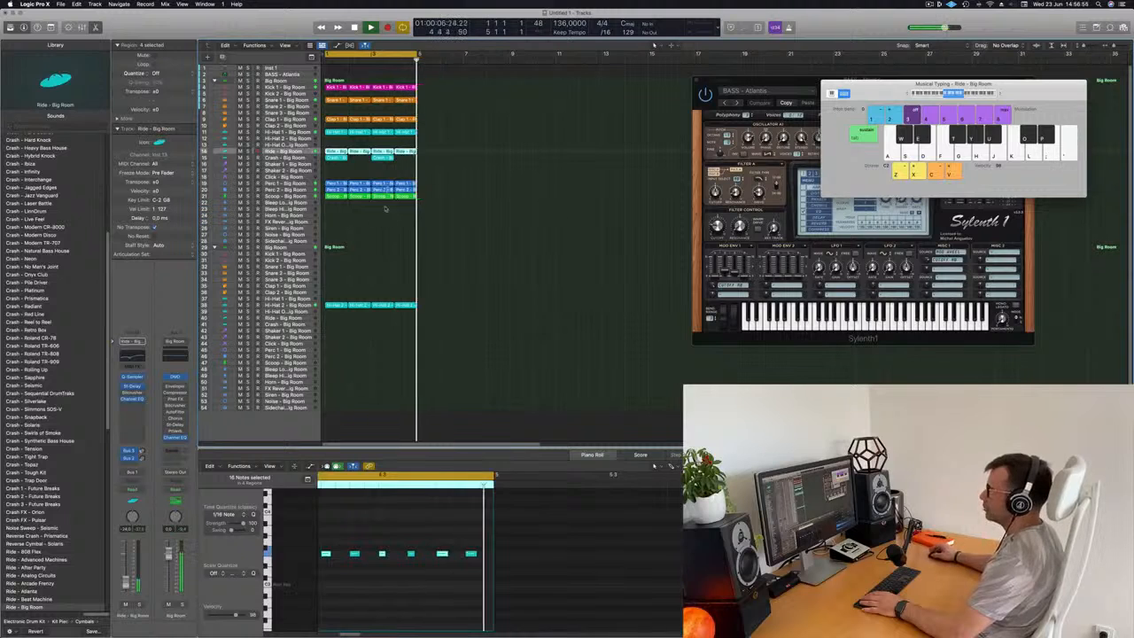
{"action": "left_click", "coordinate": [346, 145]}
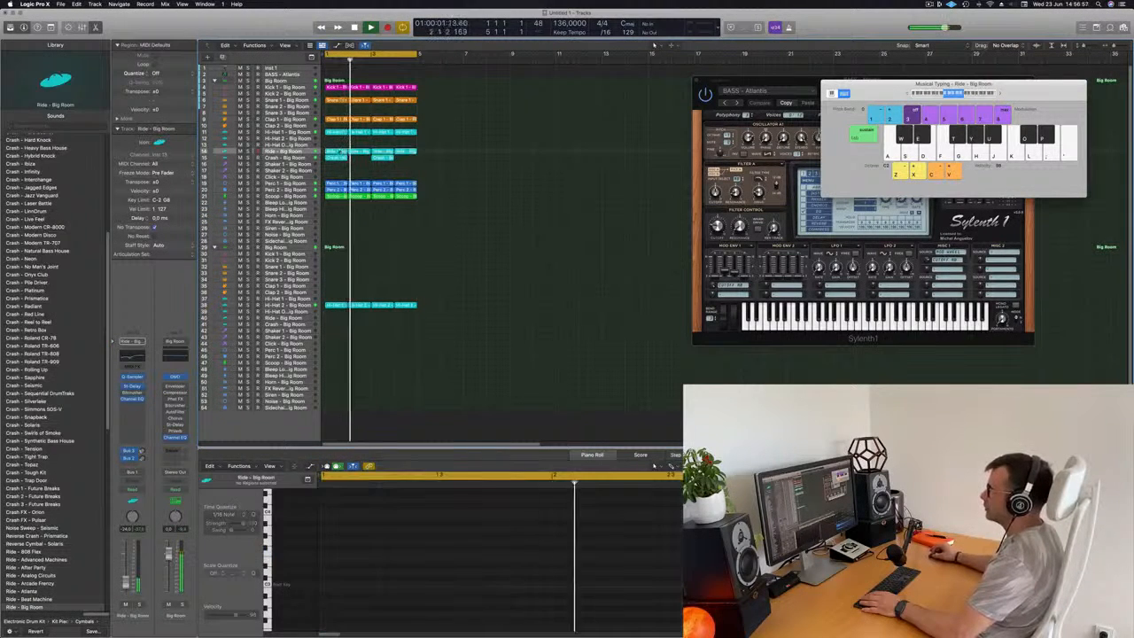
Move the bar 1 Ride region onto the BASS - Atlantis track and play the loop.
{"action": "left_click_drag", "start_coordinate": [339, 152], "coordinate": [345, 81]}
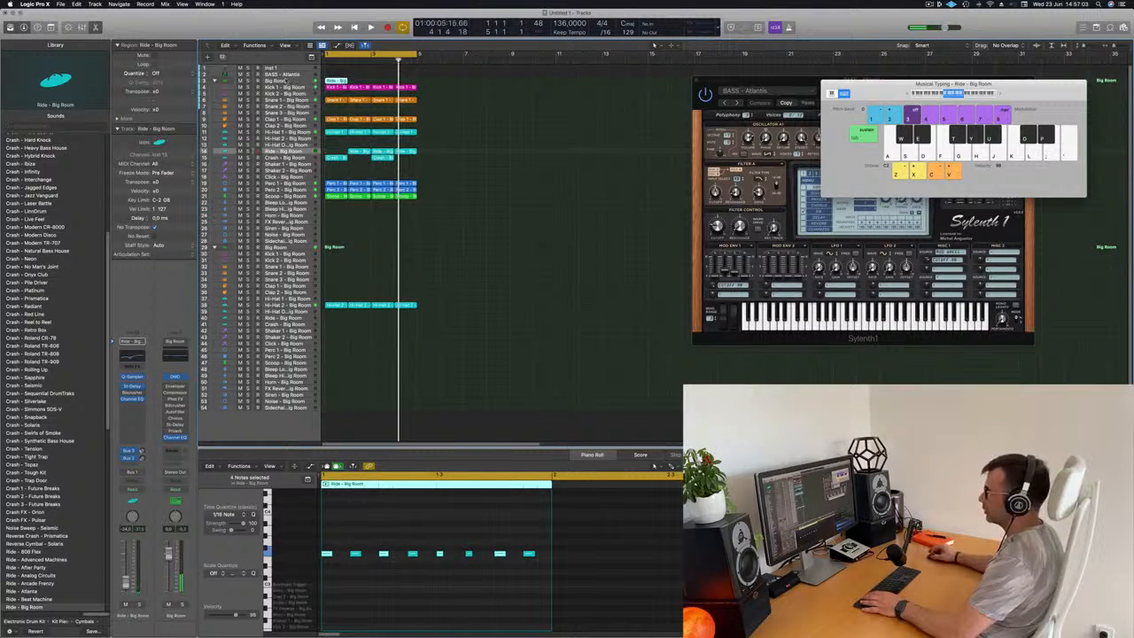
{"action": "left_click", "coordinate": [258, 82]}
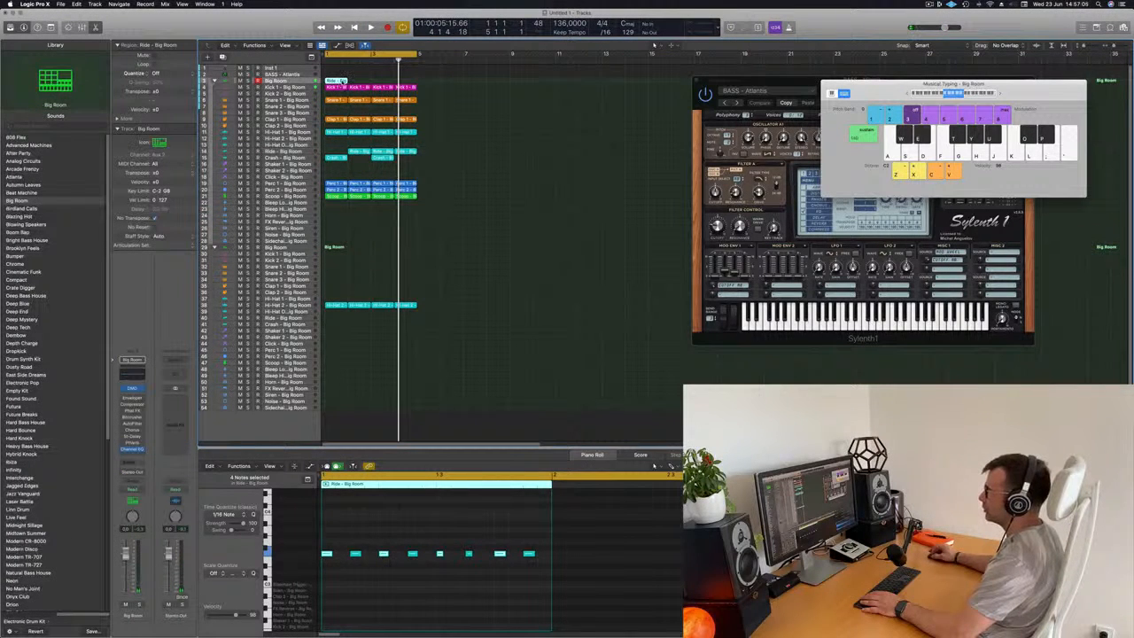
{"action": "left_click_drag", "start_coordinate": [343, 81], "coordinate": [343, 75]}
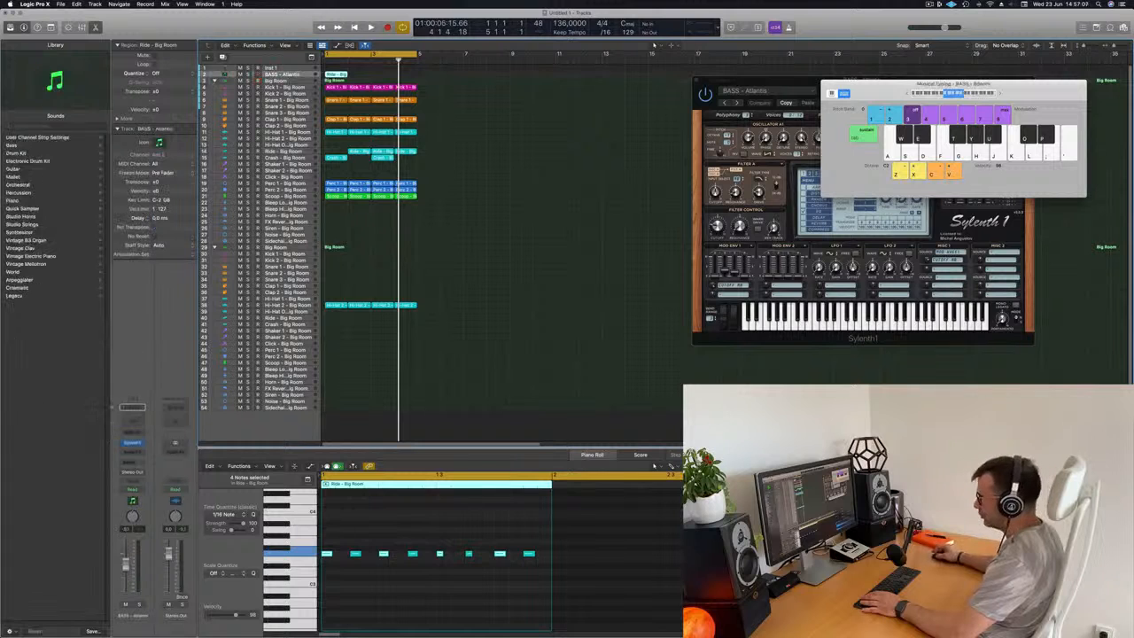
{"action": "left_click", "coordinate": [386, 585]}
{"action": "key", "text": "space"}
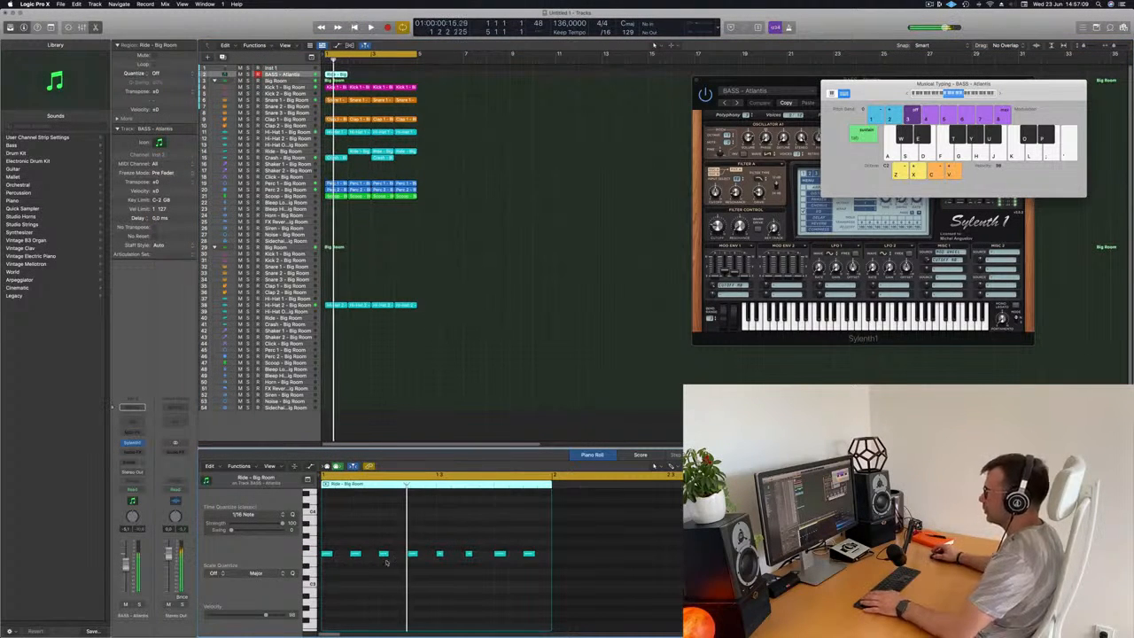
Transpose all eight notes of the region on the BASS - Atlantis track down one octave.
{"action": "scroll", "coordinate": [423, 566], "scroll_direction": "up", "scroll_amount": 5}
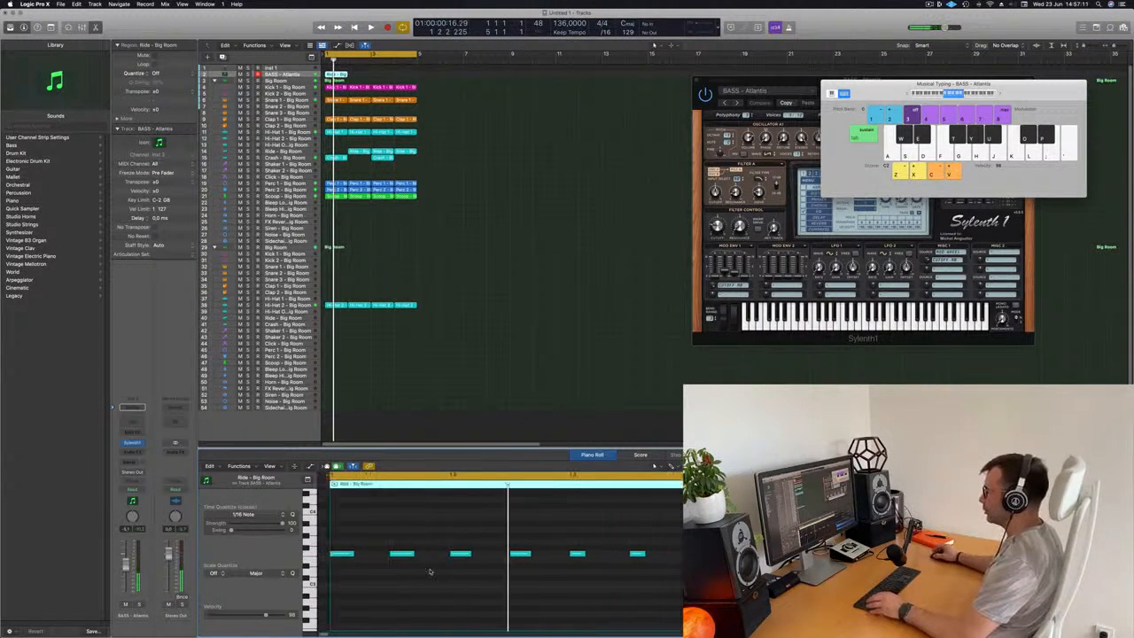
{"action": "key", "text": "alt+shift+Down"}
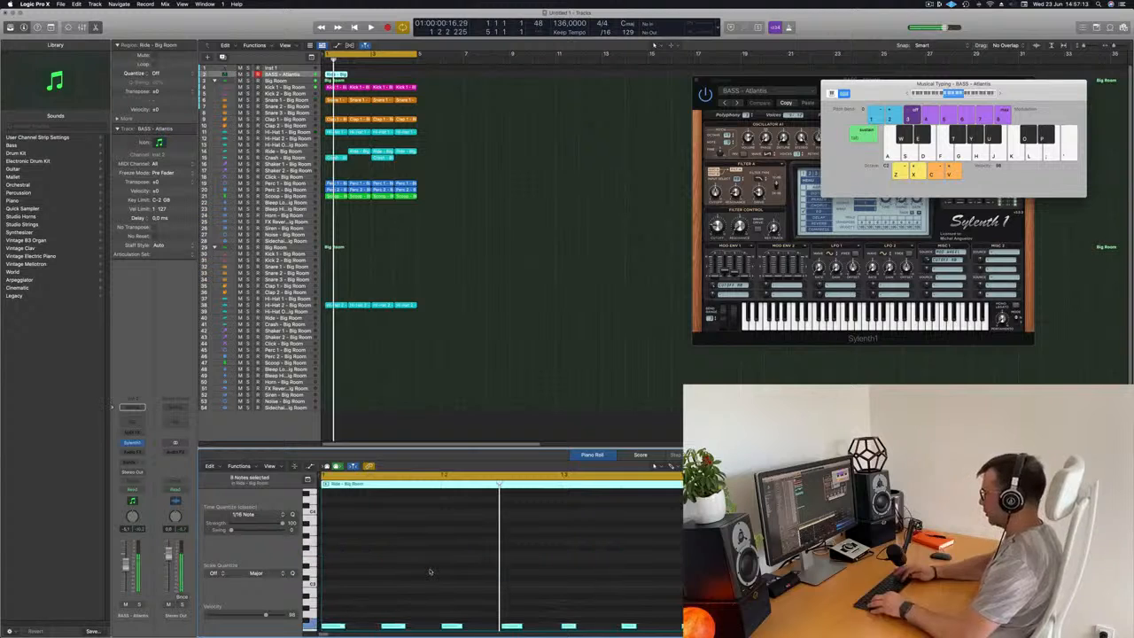
{"action": "scroll", "coordinate": [408, 577], "scroll_direction": "down", "scroll_amount": 3}
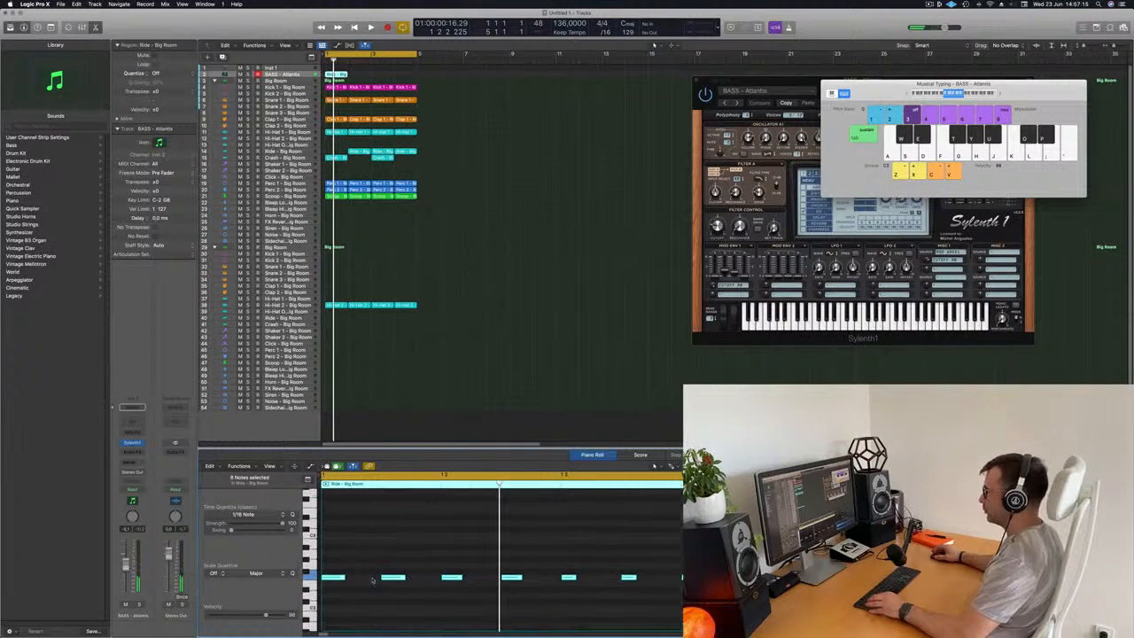
Shorten the eight bass notes and duplicate them into the gaps to make a continuous sixteenth-note pattern, and play it.
{"action": "mouse_move", "coordinate": [343, 577]}
{"action": "left_mouse_down"}
{"action": "mouse_move", "coordinate": [334, 580]}
{"action": "mouse_move", "coordinate": [363, 599]}
{"action": "mouse_move", "coordinate": [330, 581]}
{"action": "left_mouse_up"}
{"action": "key", "text": "space"}
{"action": "key", "text": "space"}
{"action": "key", "text": "super+Left"}
{"action": "key", "text": "super+Left"}
{"action": "key", "text": "super+Left"}
{"action": "key", "text": "super+Left"}
{"action": "key", "text": "super+Left"}
{"action": "key", "text": "super+Left"}
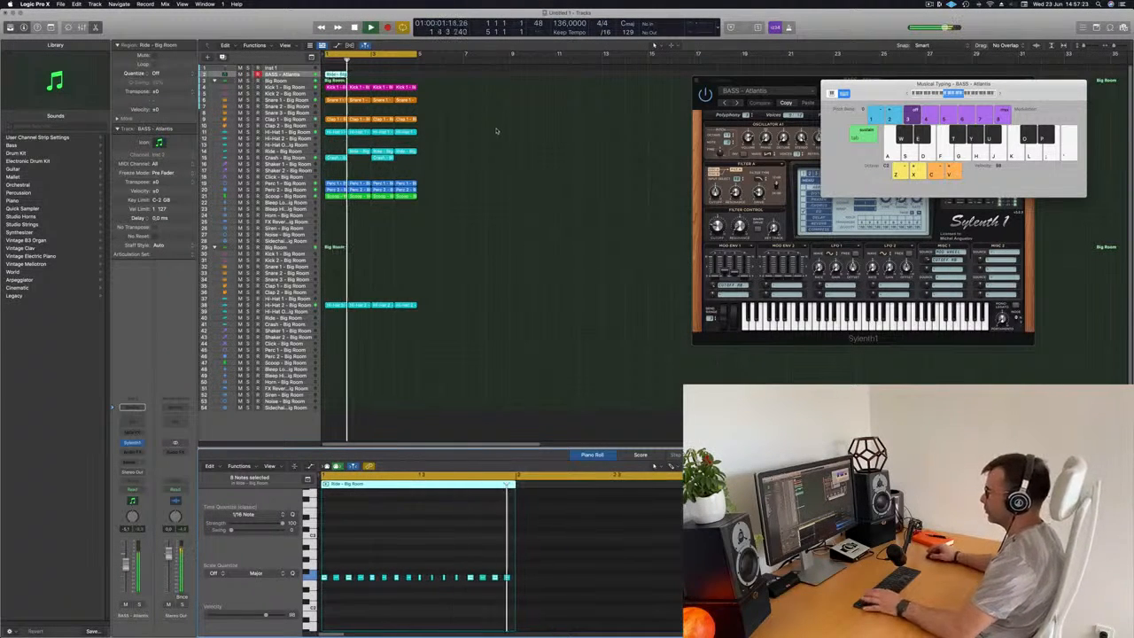
{"action": "scroll", "coordinate": [460, 593], "scroll_direction": "up", "scroll_amount": 5}
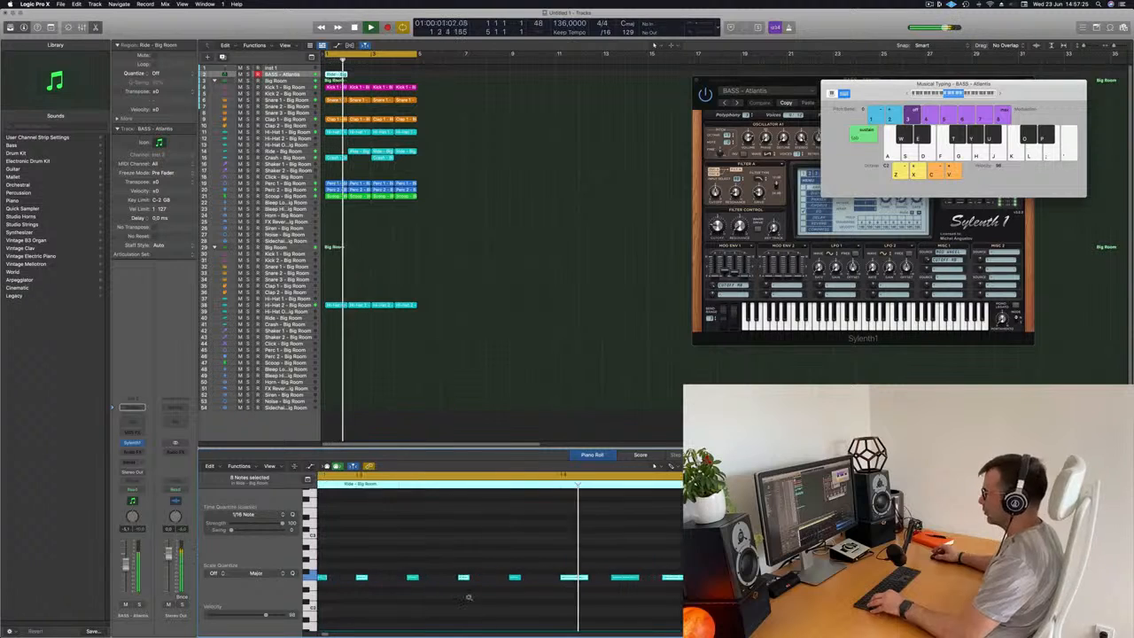
Shorten the second note of the bass pattern and listen to the loop.
{"action": "scroll", "coordinate": [468, 598], "scroll_direction": "down", "scroll_amount": 3}
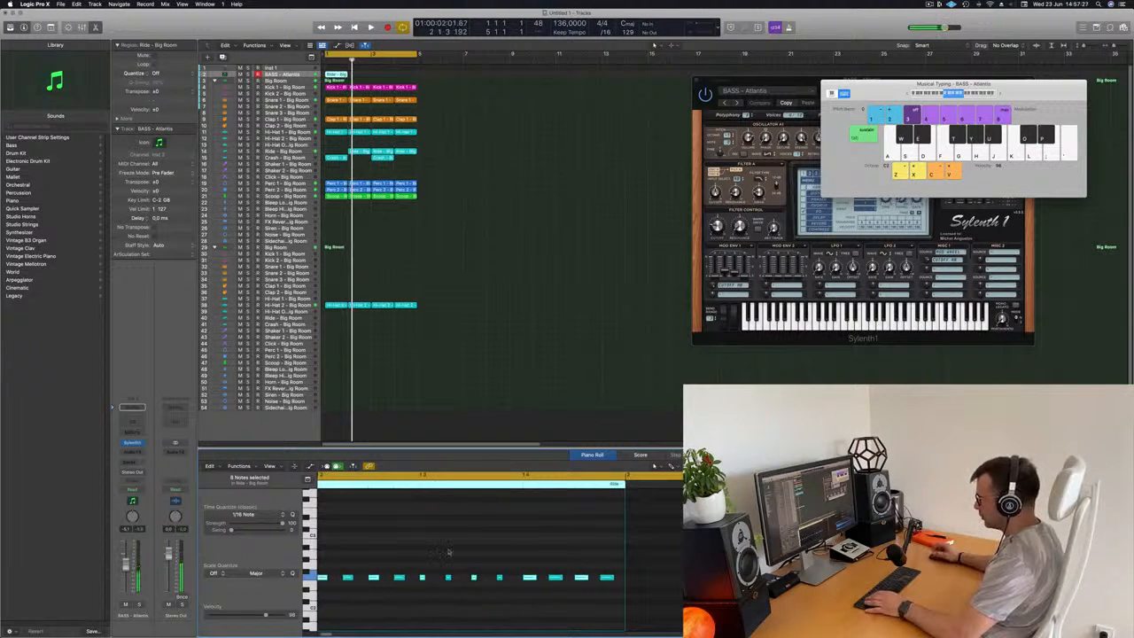
{"action": "key", "text": "space"}
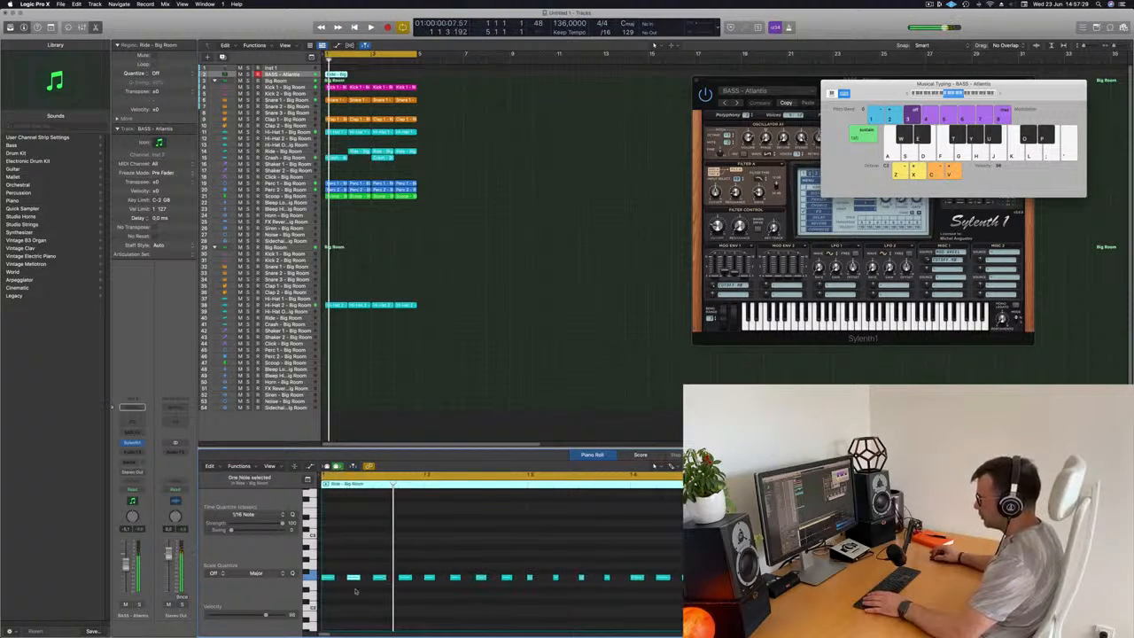
{"action": "left_click_drag", "start_coordinate": [358, 578], "coordinate": [356, 579]}
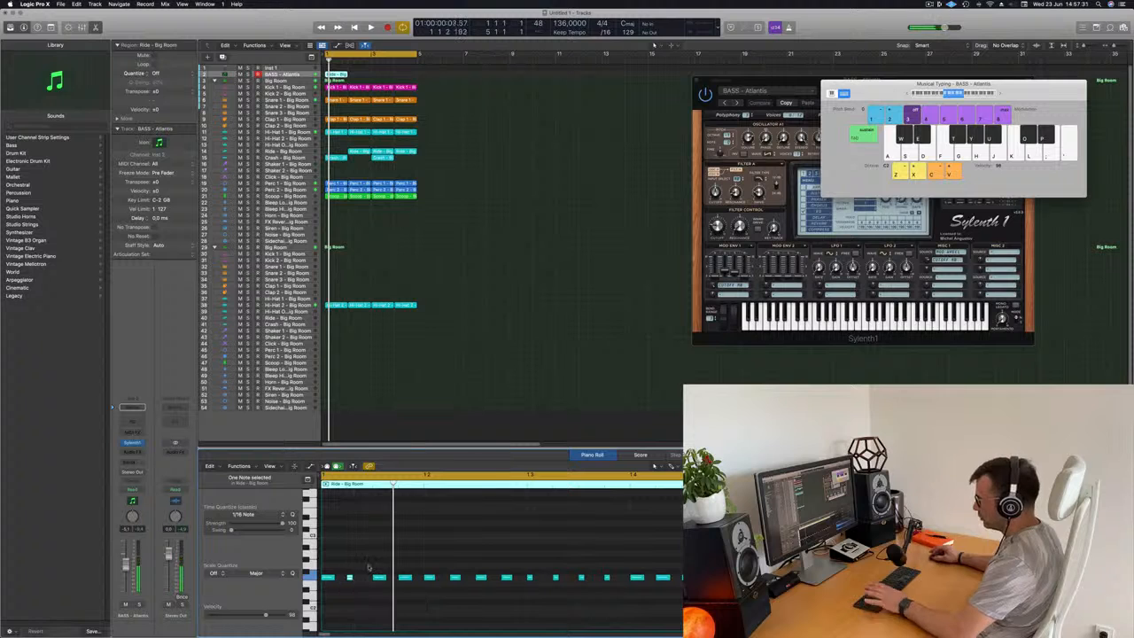
{"action": "key", "text": "space"}
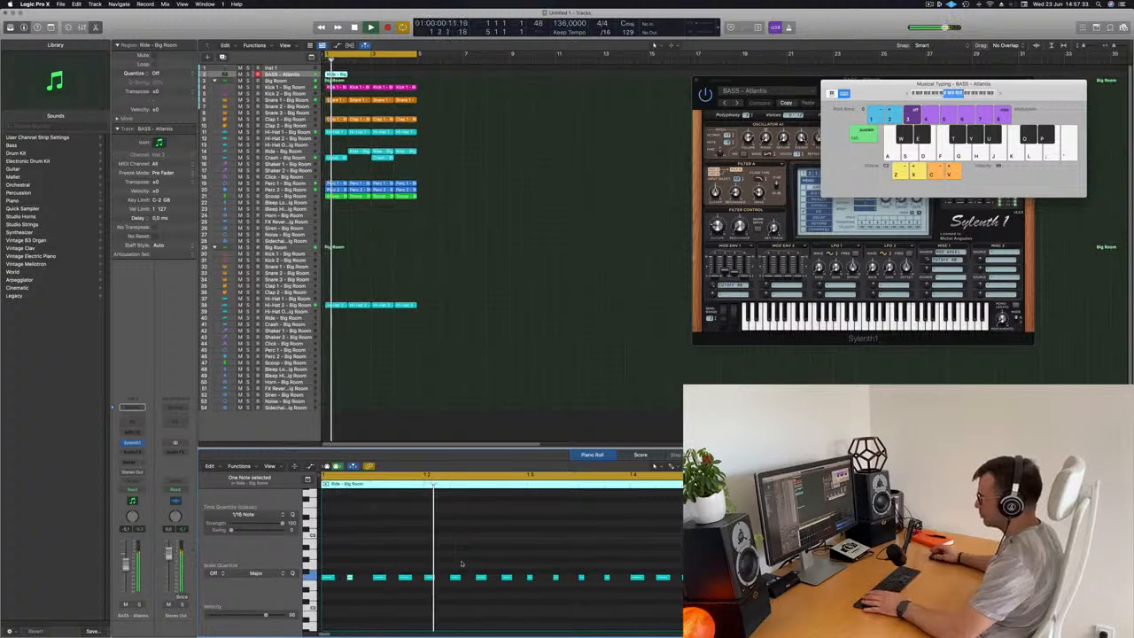
{"action": "key", "text": "space"}
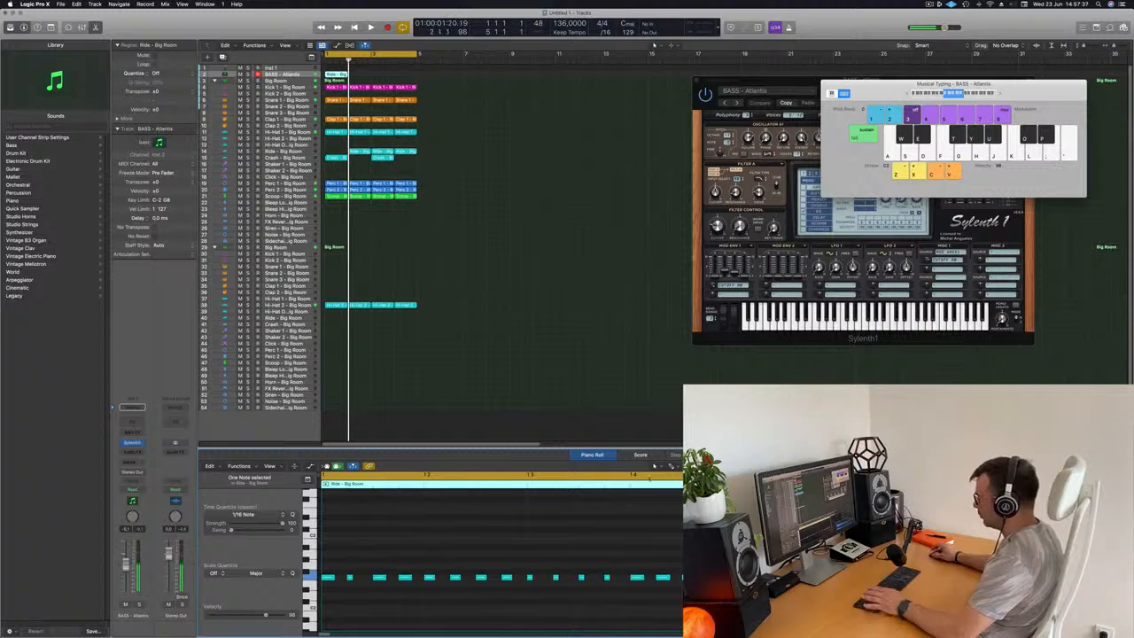
{"action": "key", "text": "space"}
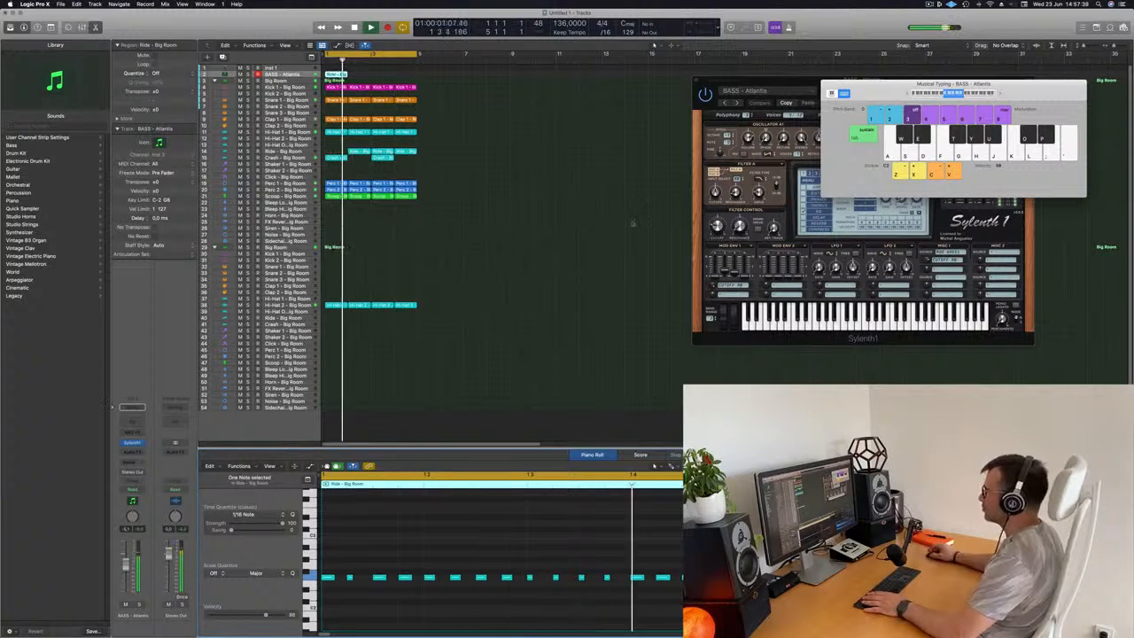
Repeat the one-bar bass region three times so that it fills the four-bar loop.
{"action": "left_click_drag", "start_coordinate": [771, 97], "coordinate": [604, 199]}
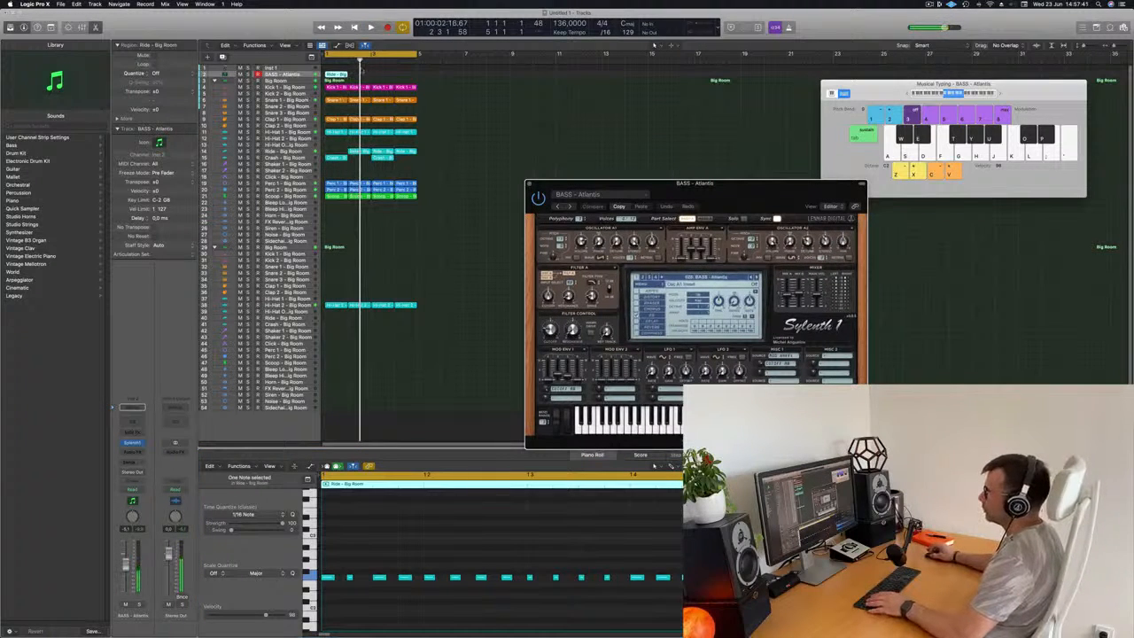
{"action": "left_click", "coordinate": [343, 76]}
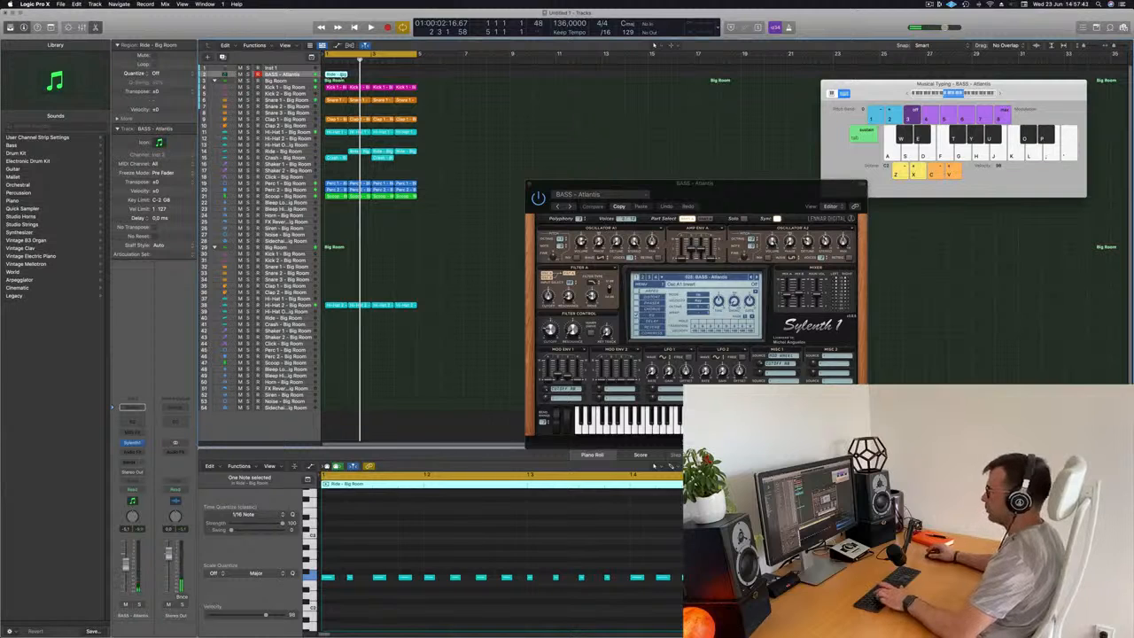
{"action": "key", "text": "super+r"}
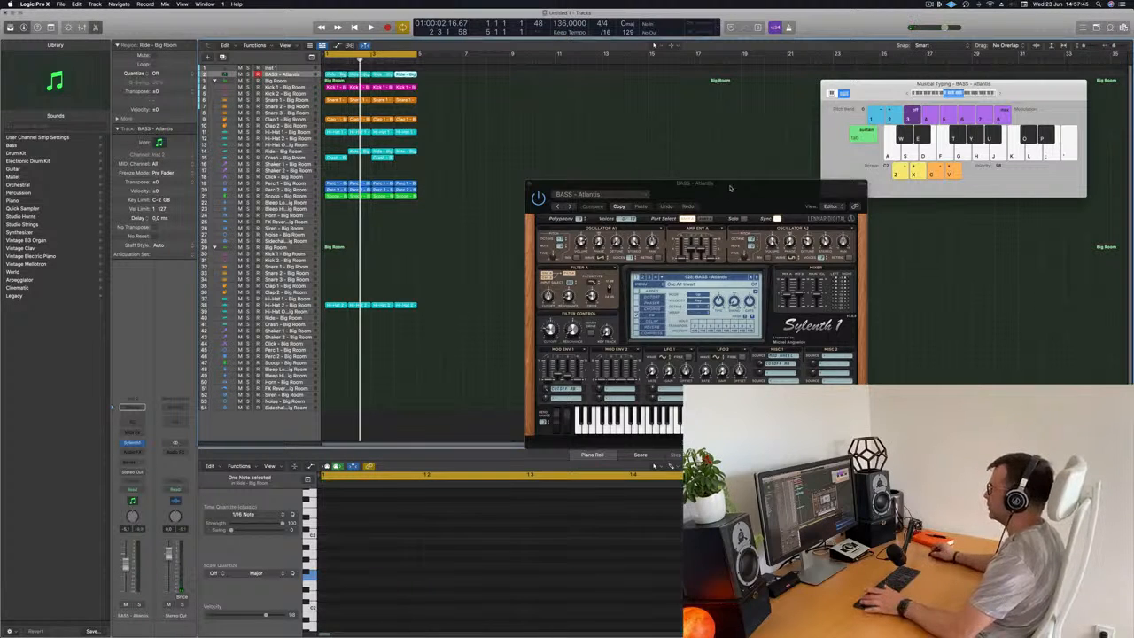
Audition Sylenth1 bass presets during playback, including Bass Pad, and load BASS - Bendy Electro.
{"action": "left_click_drag", "start_coordinate": [730, 188], "coordinate": [727, 127]}
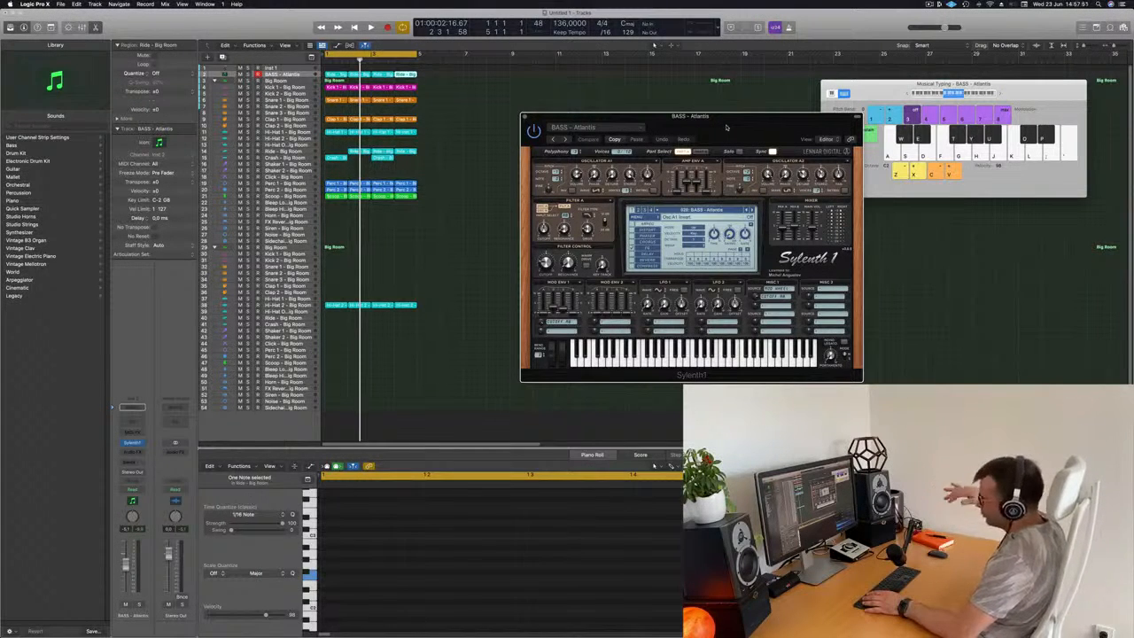
{"action": "left_click_drag", "start_coordinate": [726, 127], "coordinate": [682, 119]}
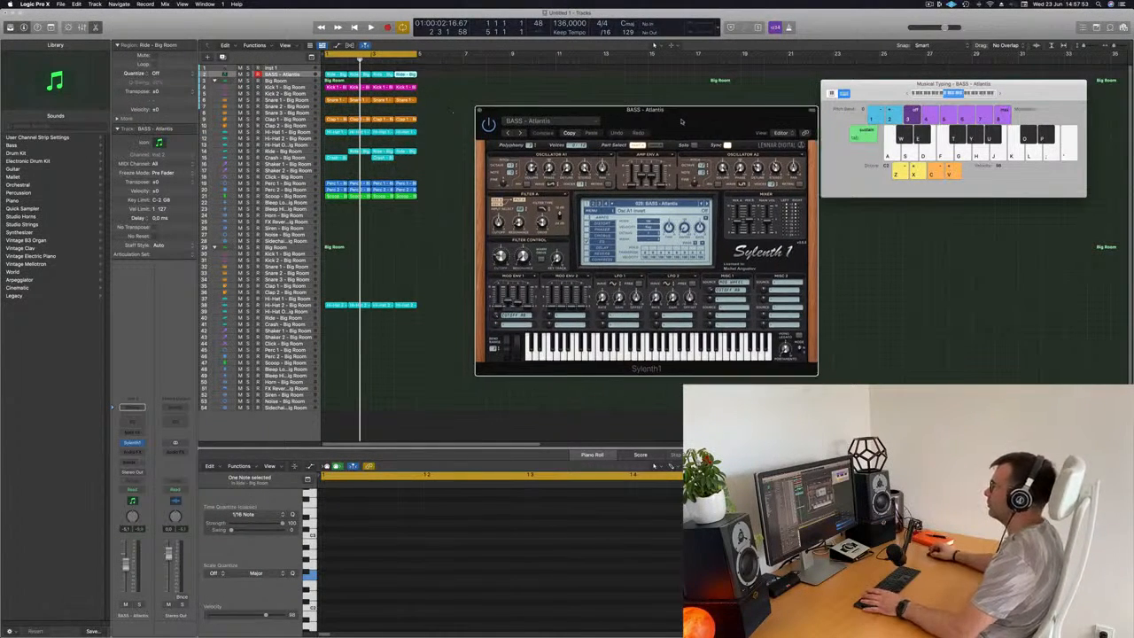
{"action": "key", "text": "space"}
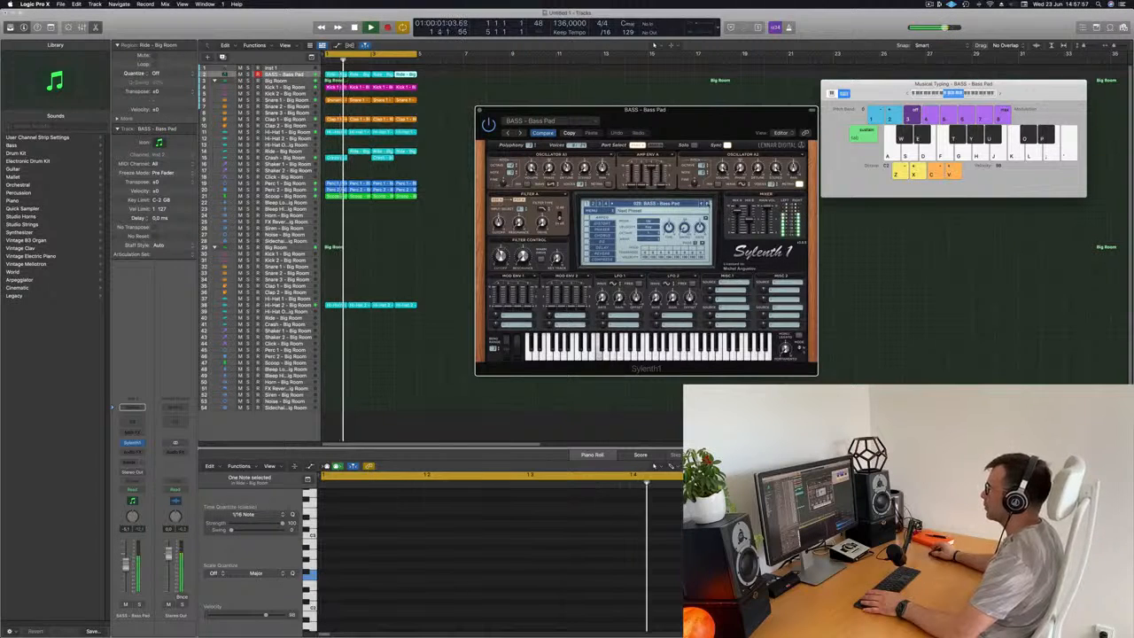
{"action": "left_click_drag", "start_coordinate": [645, 109], "coordinate": [591, 115]}
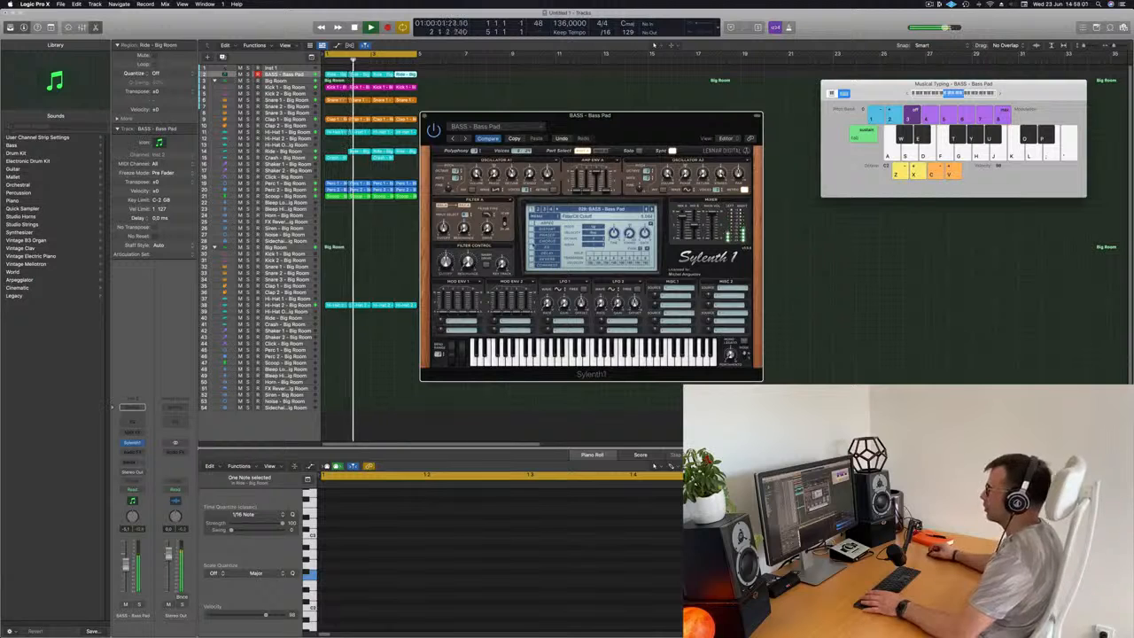
{"action": "key", "text": "space"}
{"action": "left_click", "coordinate": [653, 210]}
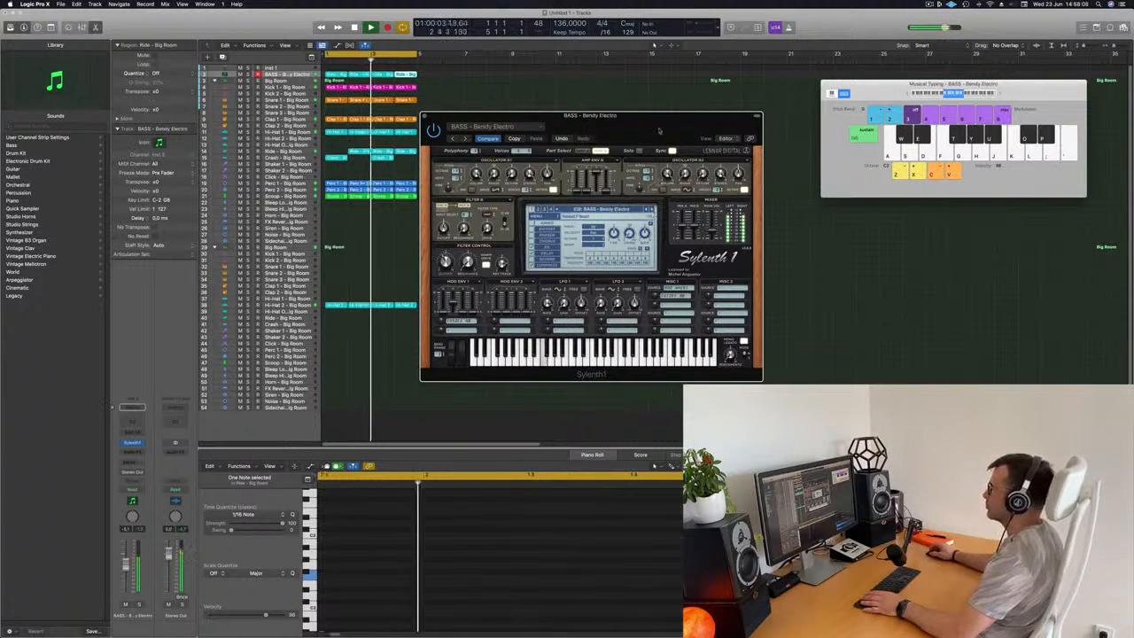
{"action": "left_click_drag", "start_coordinate": [659, 130], "coordinate": [633, 168]}
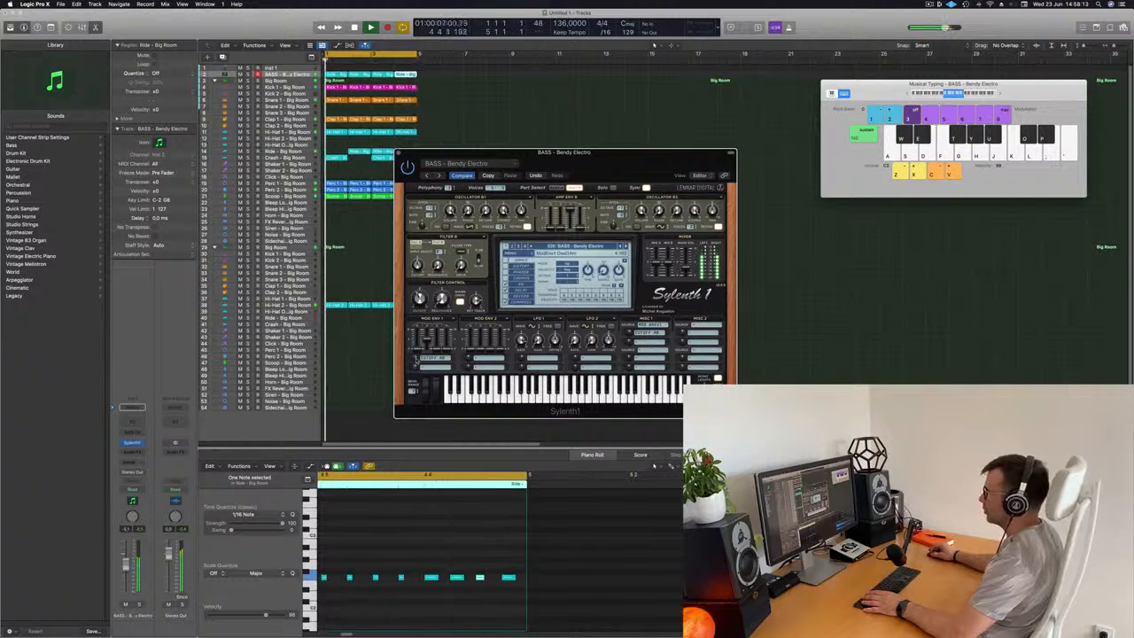
{"action": "left_click_drag", "start_coordinate": [597, 163], "coordinate": [754, 179]}
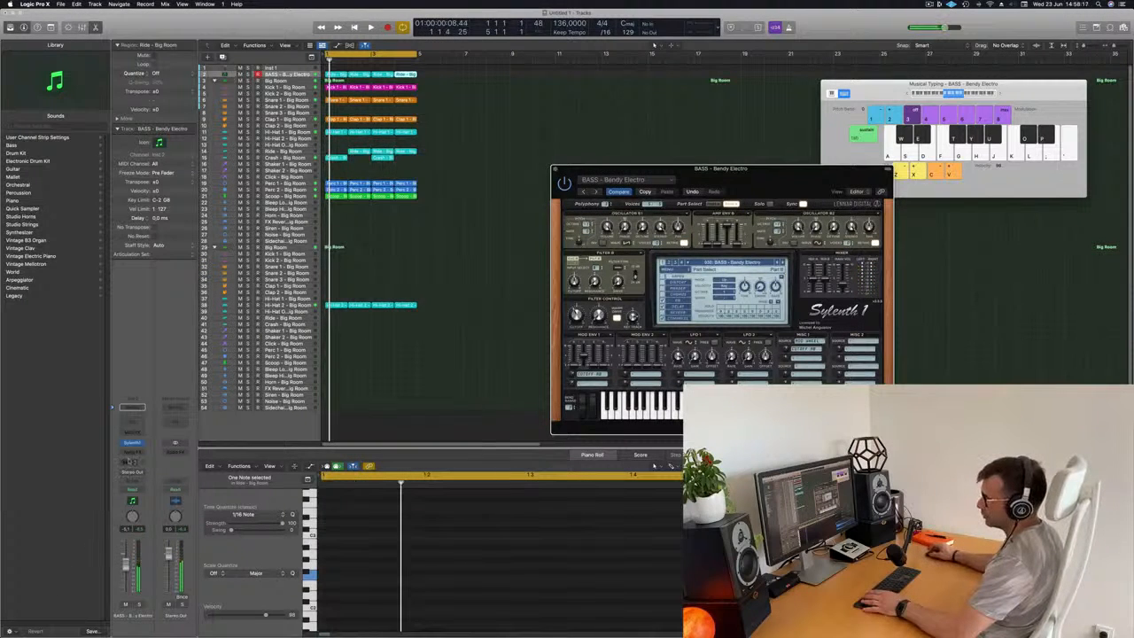
Insert a stereo Compressor on the bass track, set its side chain to Kick 1 - Big Room (Inst 3), and play the loop.
{"action": "left_click", "coordinate": [133, 455]}
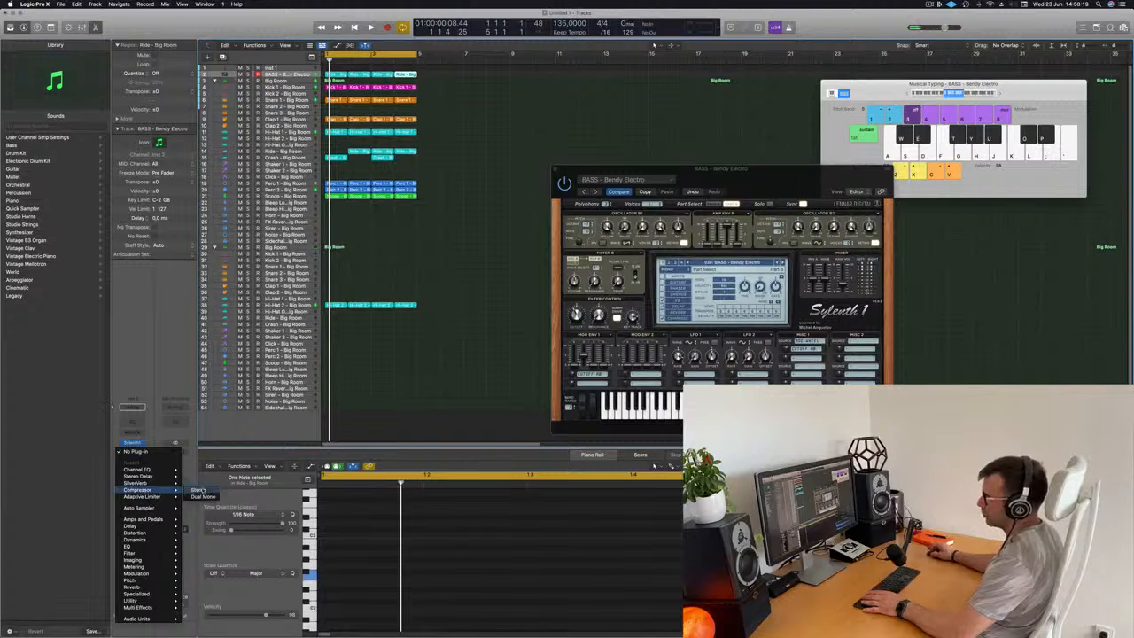
{"action": "left_click", "coordinate": [199, 489]}
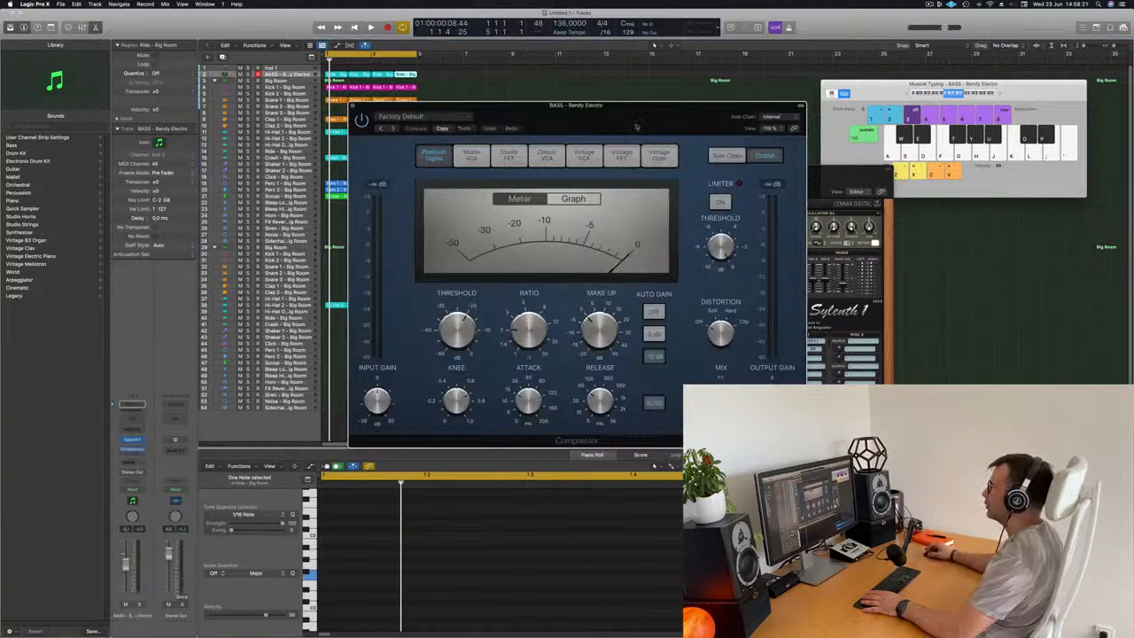
{"action": "left_click", "coordinate": [451, 122]}
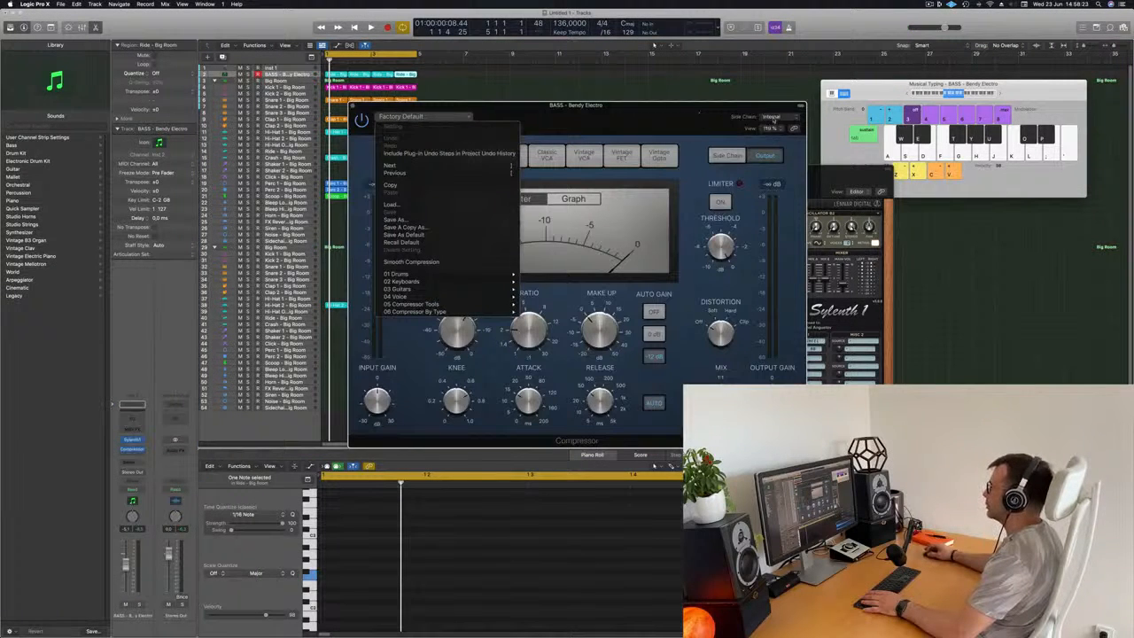
{"action": "left_click", "coordinate": [775, 118]}
{"action": "mouse_move", "coordinate": [780, 135]}
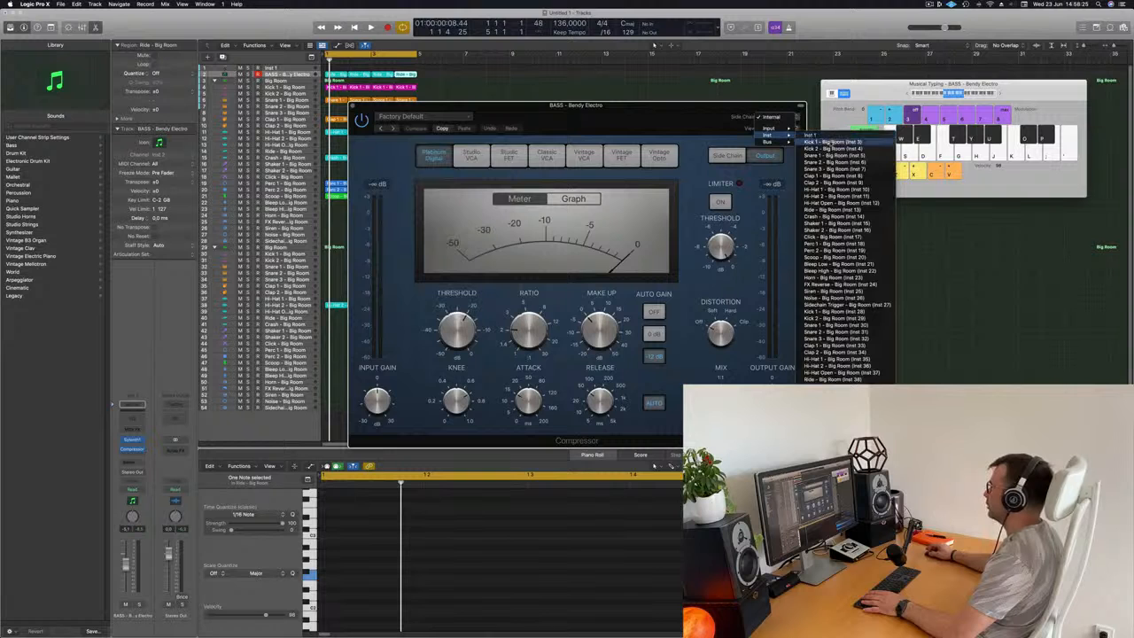
{"action": "left_click", "coordinate": [833, 142]}
{"action": "key", "text": "space"}
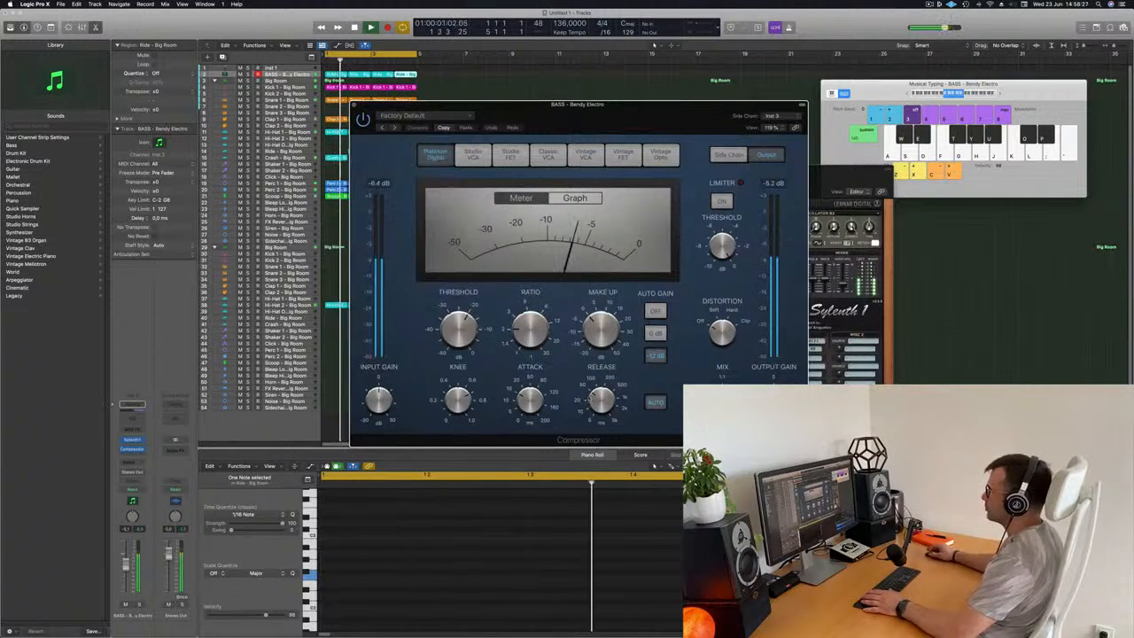
Adjust the bass track's Compressor during playback and close its window.
{"action": "left_click_drag", "start_coordinate": [591, 400], "coordinate": [561, 403]}
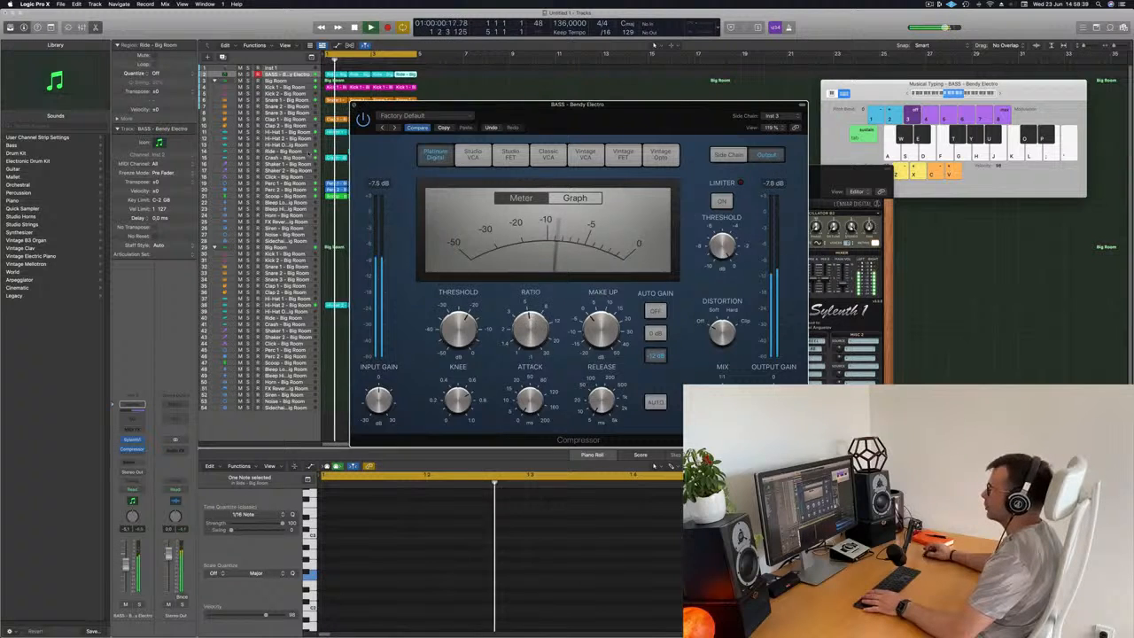
{"action": "left_click", "coordinate": [353, 105]}
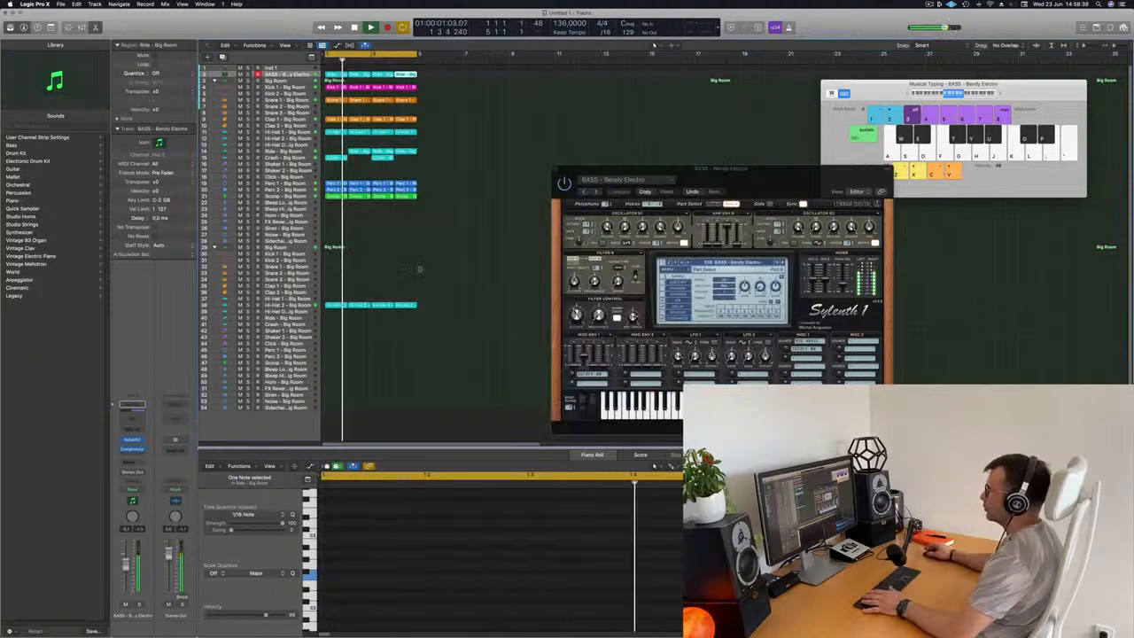
{"action": "key", "text": "space"}
{"action": "key", "text": "space"}
Select all notes in the four regions of the bass track and transpose them by semitones to A2.
{"action": "left_click", "coordinate": [288, 75]}
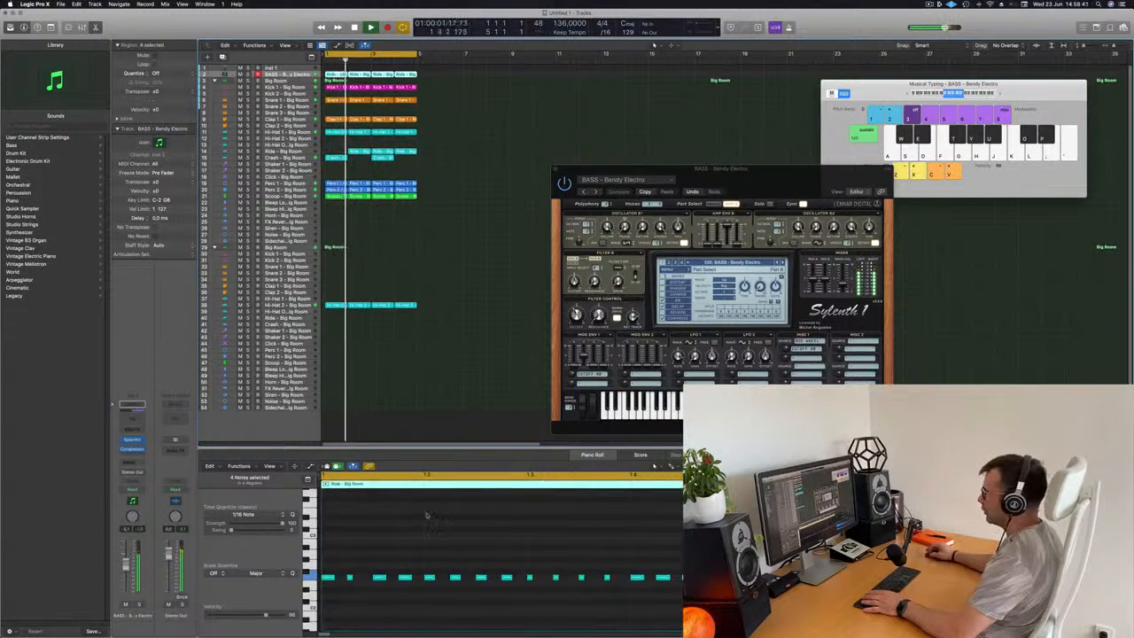
{"action": "left_click", "coordinate": [438, 551]}
{"action": "key", "text": "super+a"}
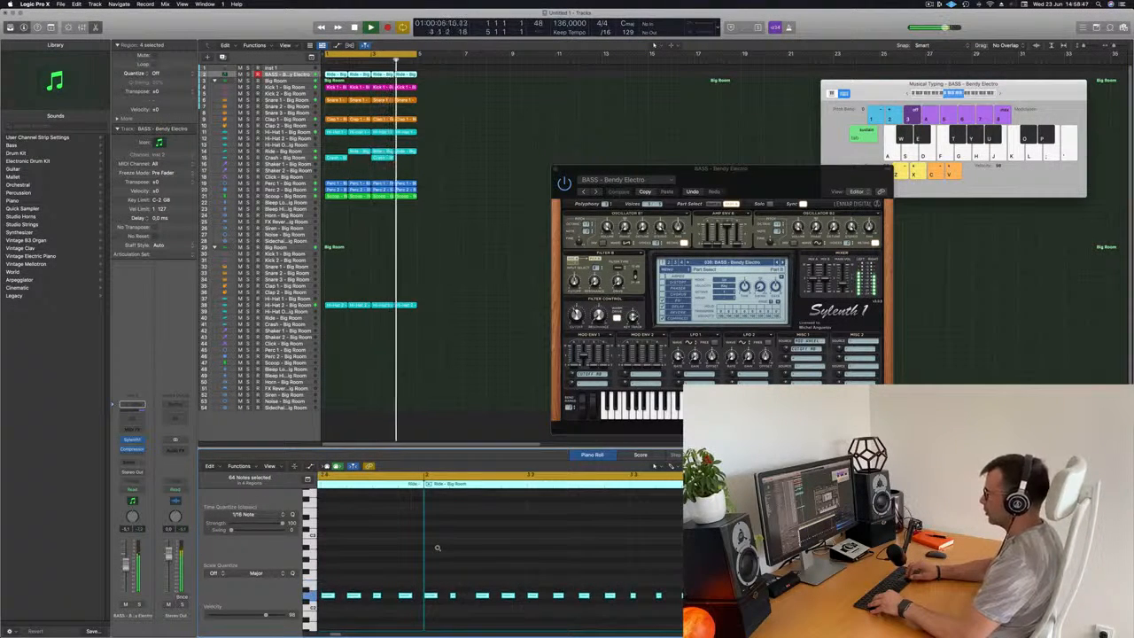
{"action": "key", "text": "alt+Up"}
{"action": "key", "text": "alt+Up"}
{"action": "key", "text": "alt+Up"}
{"action": "key", "text": "alt+Up"}
{"action": "key", "text": "alt+Up"}
{"action": "key", "text": "alt+Up"}
{"action": "key", "text": "alt+Up"}
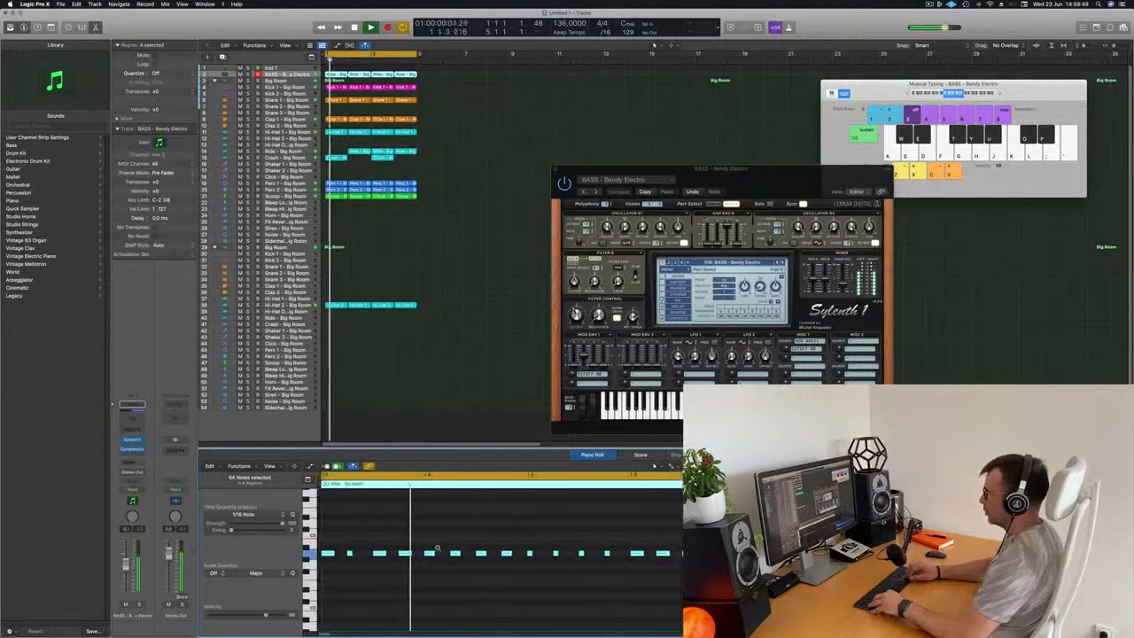
Try all the bass notes up to three semitones higher during playback, and return them to A2.
{"action": "key", "text": "alt+Up"}
{"action": "key", "text": "alt+Up"}
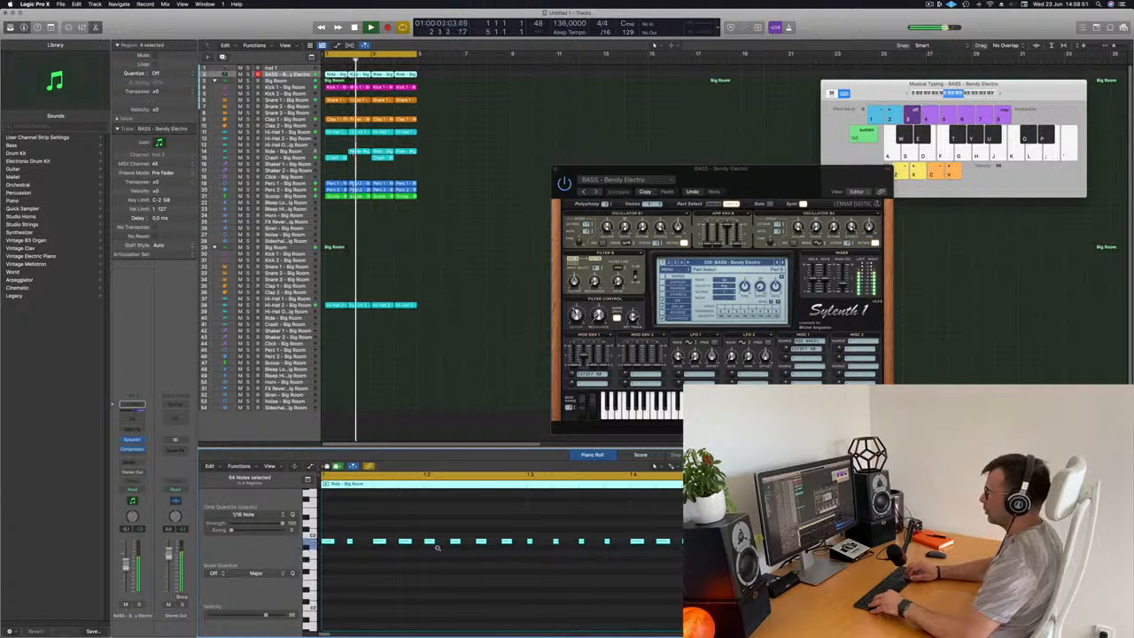
{"action": "key", "text": "alt+Up"}
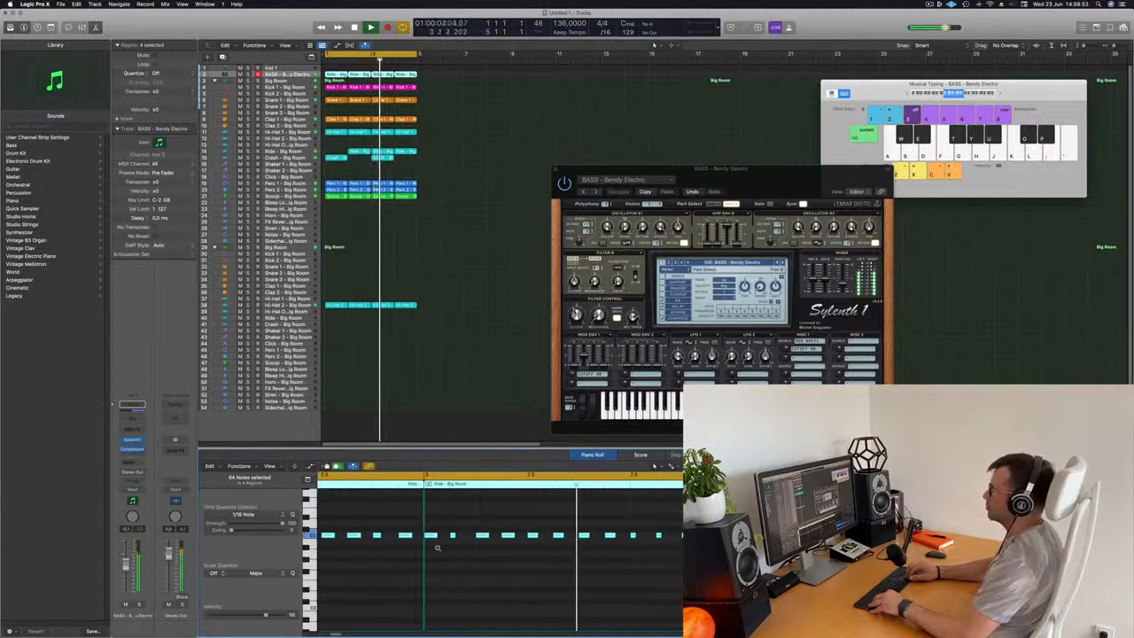
{"action": "key", "text": "alt+Down"}
{"action": "key", "text": "alt+Down"}
{"action": "key", "text": "alt+Down"}
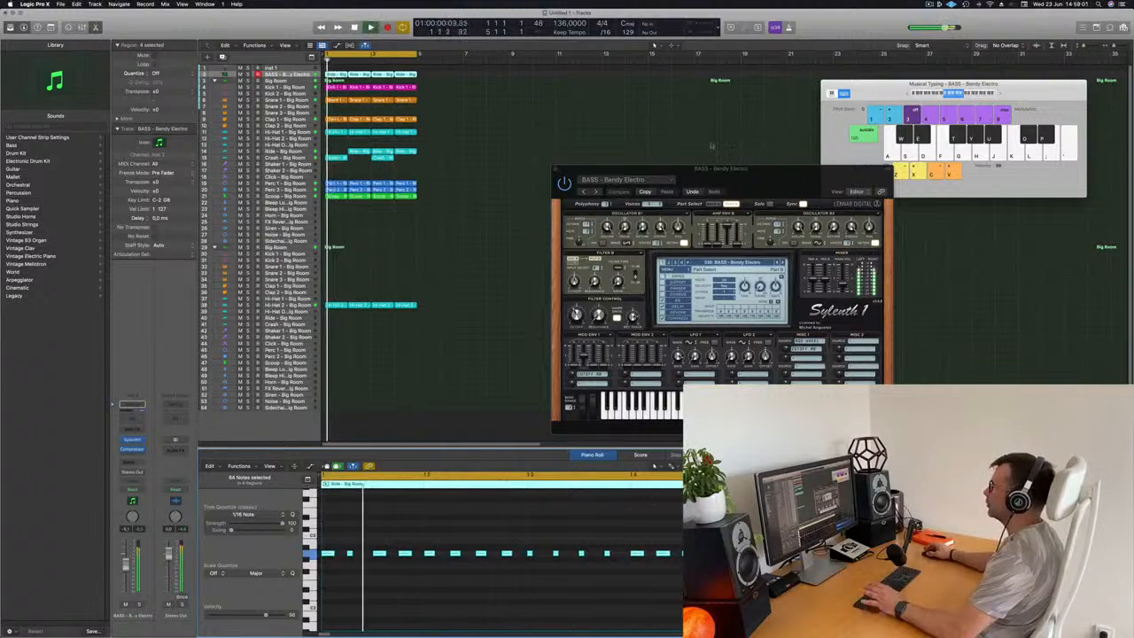
Audition Sylenth1 presets from BP Bassline and Chord Bass through D-Bass during playback, lowering the bass track's volume slightly.
{"action": "left_click_drag", "start_coordinate": [728, 182], "coordinate": [682, 124]}
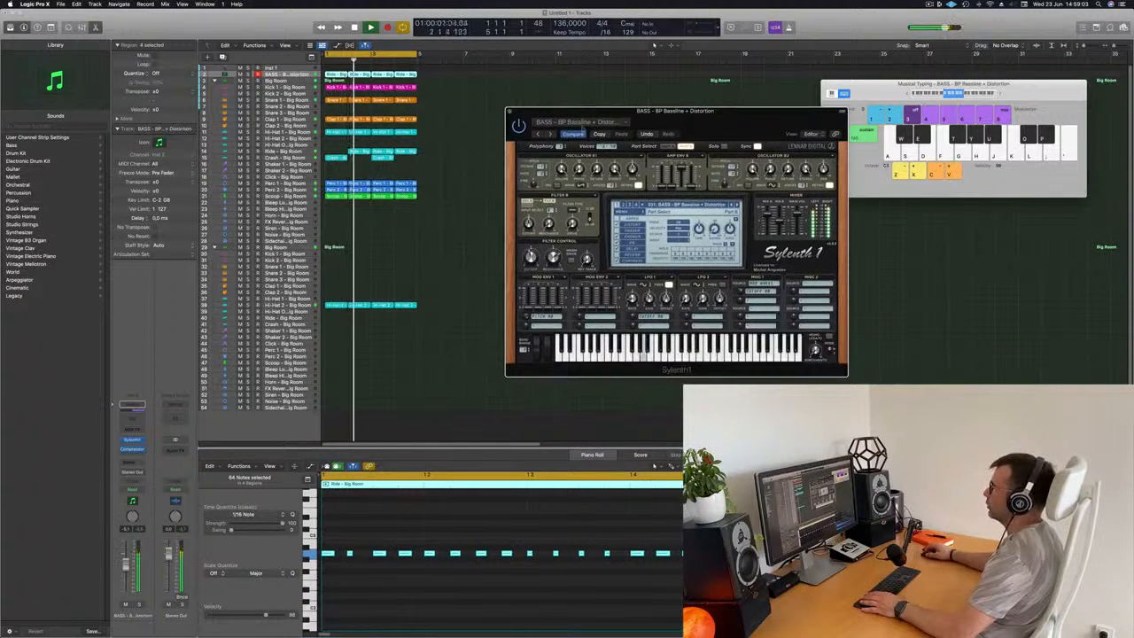
{"action": "left_click", "coordinate": [549, 134]}
{"action": "left_click_drag", "start_coordinate": [540, 149], "coordinate": [526, 168]}
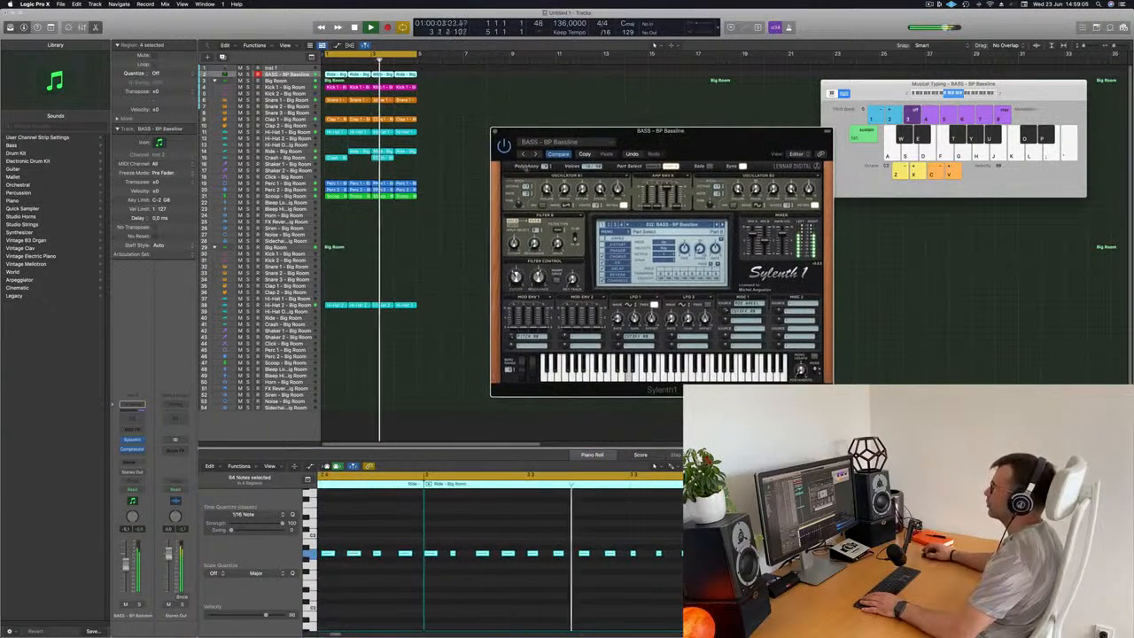
{"action": "left_click", "coordinate": [535, 154]}
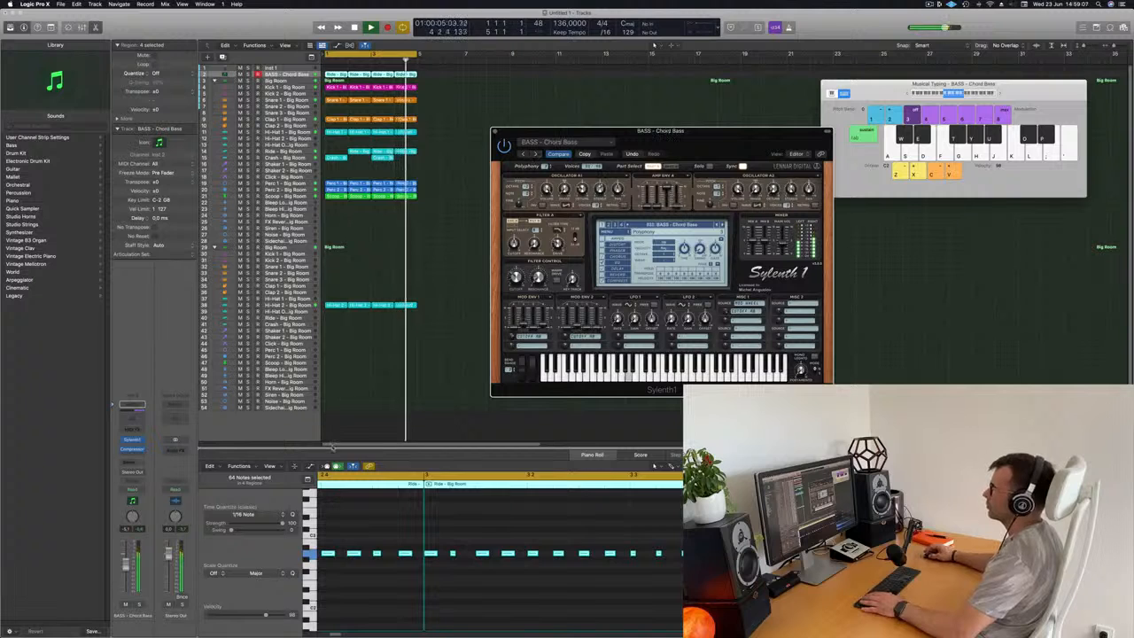
{"action": "left_click_drag", "start_coordinate": [125, 565], "coordinate": [126, 570]}
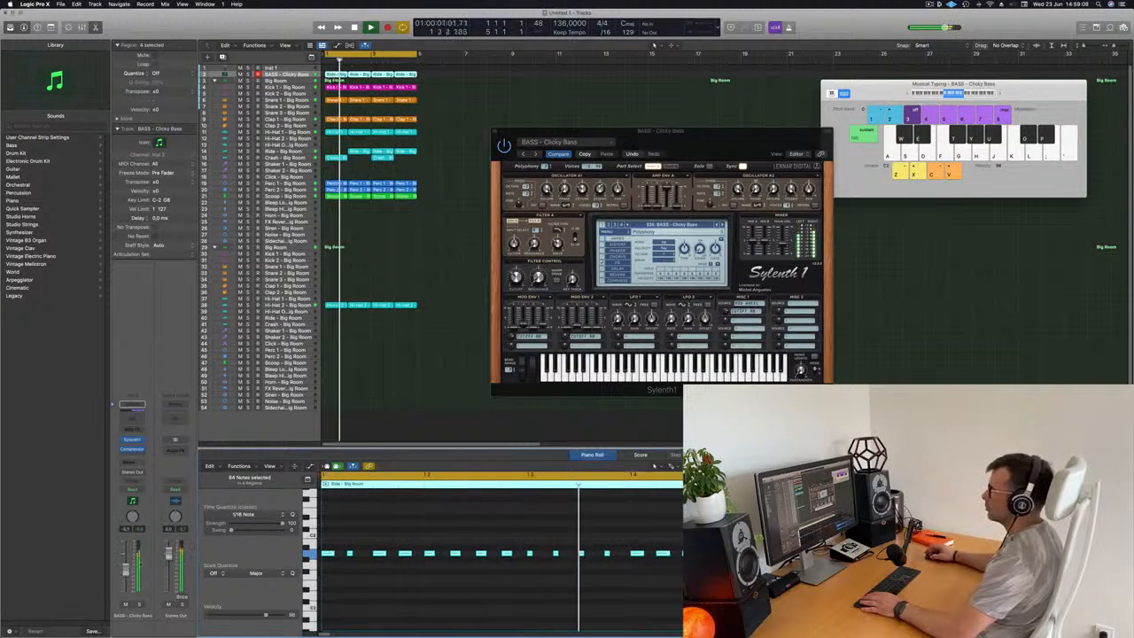
{"action": "left_click", "coordinate": [535, 154]}
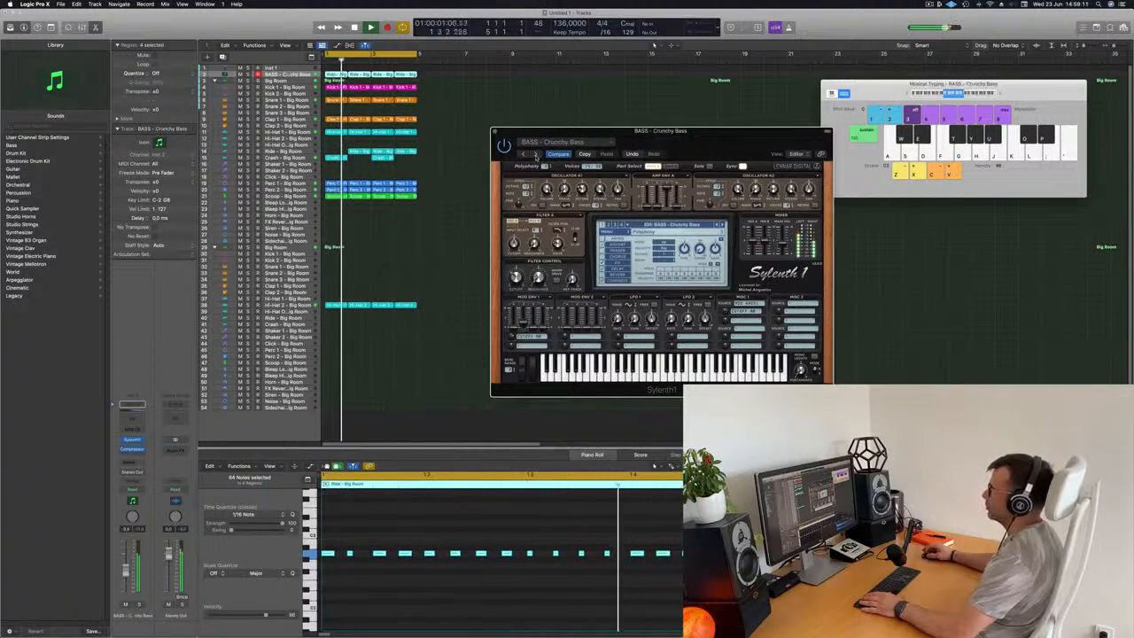
{"action": "left_click", "coordinate": [536, 154]}
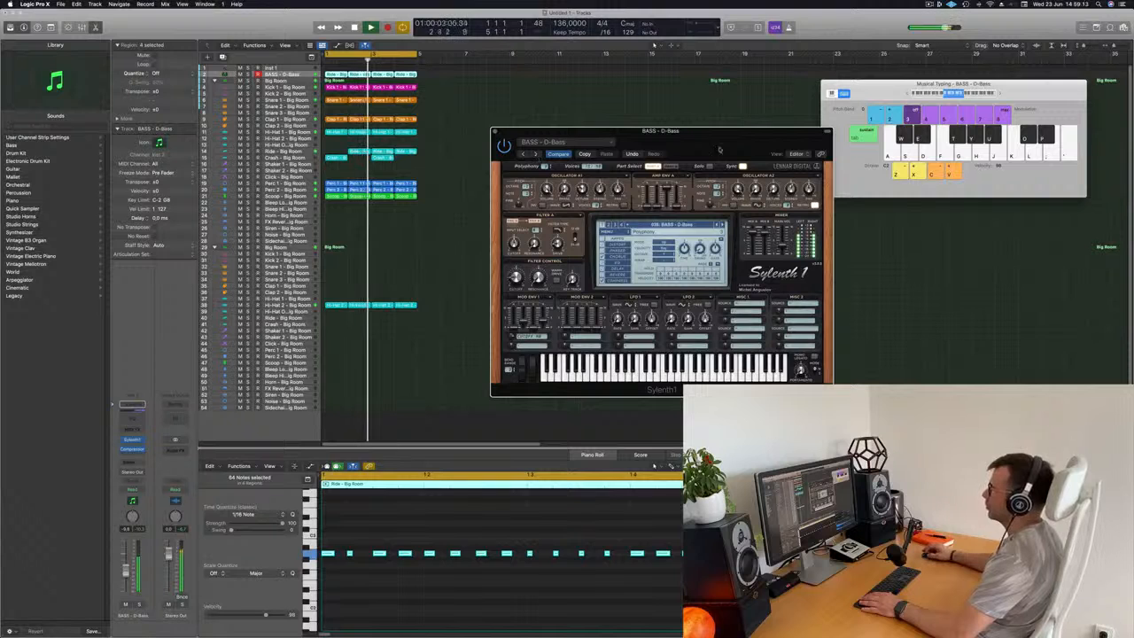
Audition Sylenth1 bass presets from Deep + Dirty onward during playback and settle on Moog Style Bass.
{"action": "left_click_drag", "start_coordinate": [720, 150], "coordinate": [646, 220]}
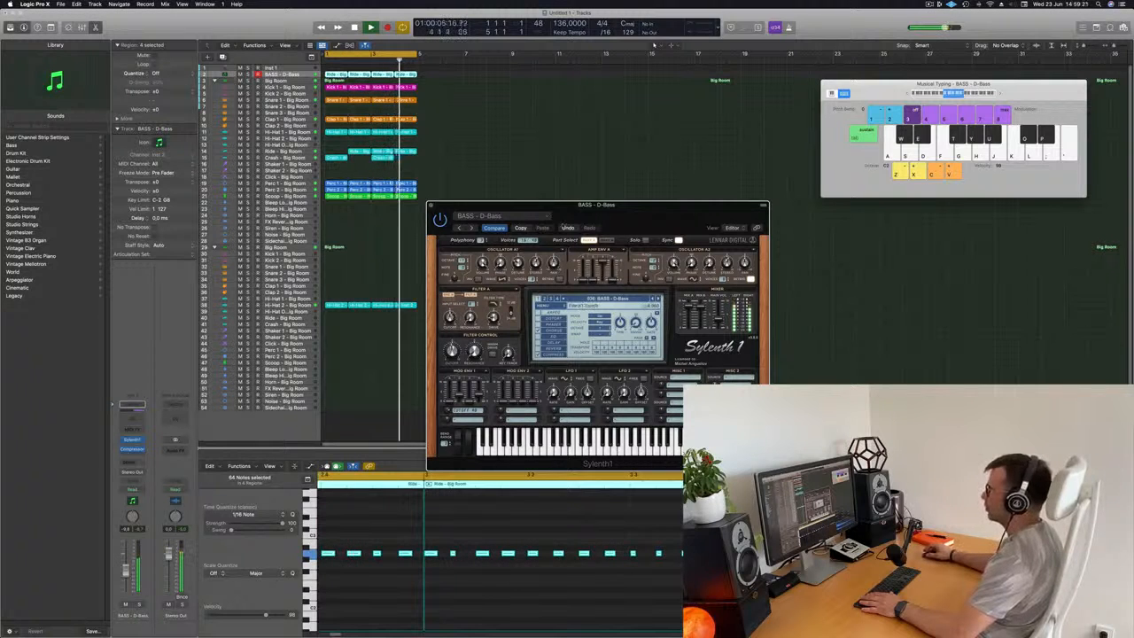
{"action": "left_click", "coordinate": [461, 228]}
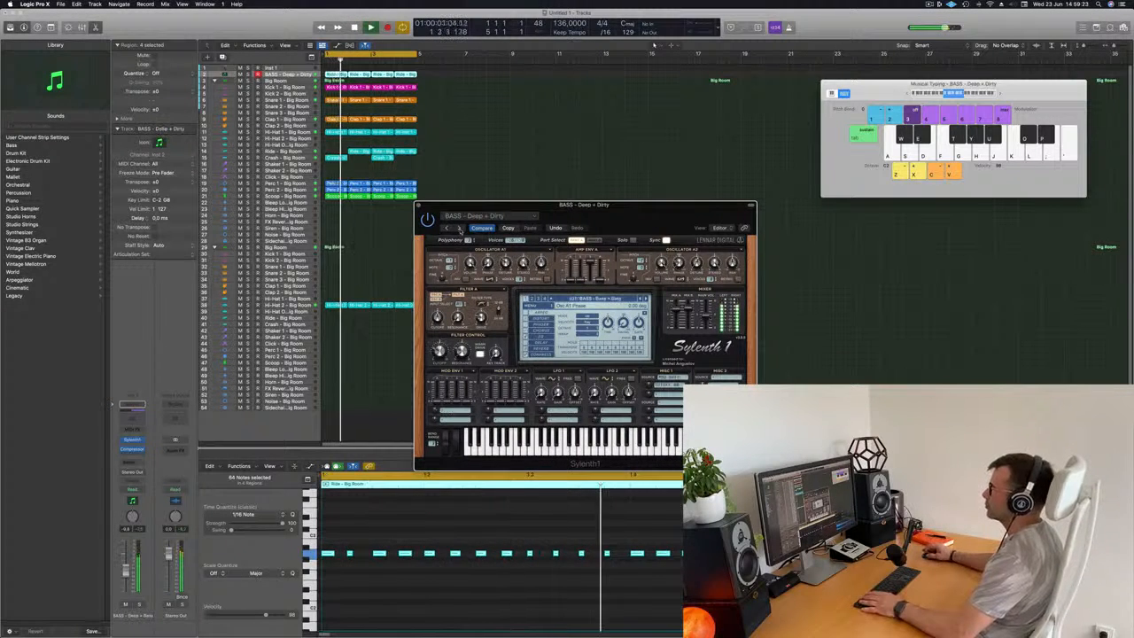
{"action": "left_click", "coordinate": [461, 228]}
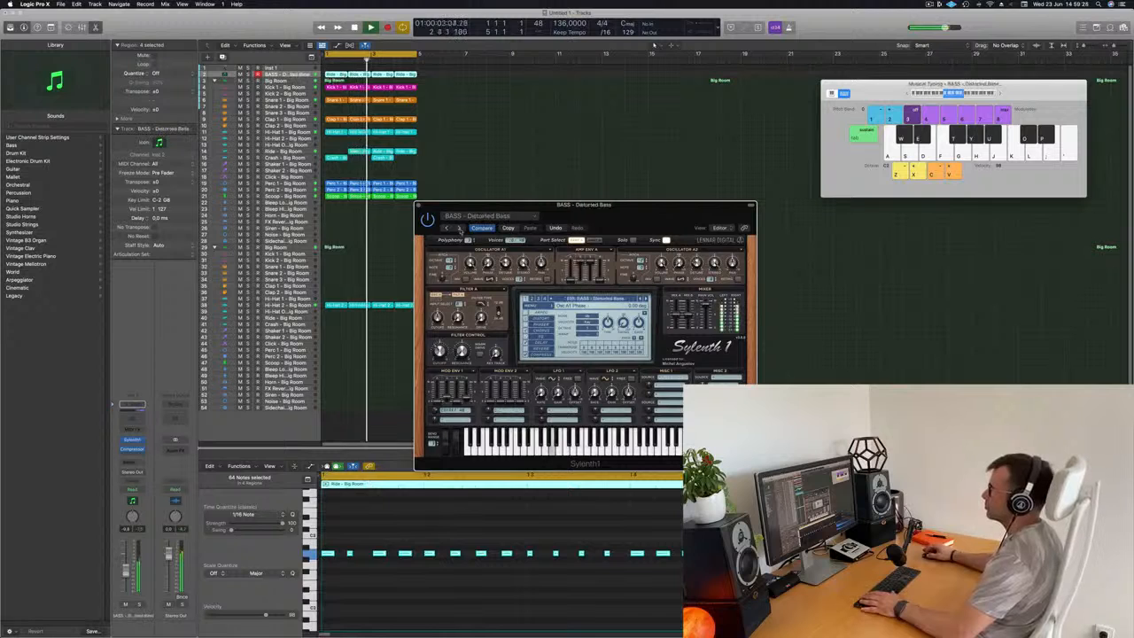
{"action": "left_click", "coordinate": [461, 228]}
{"action": "left_click", "coordinate": [459, 227]}
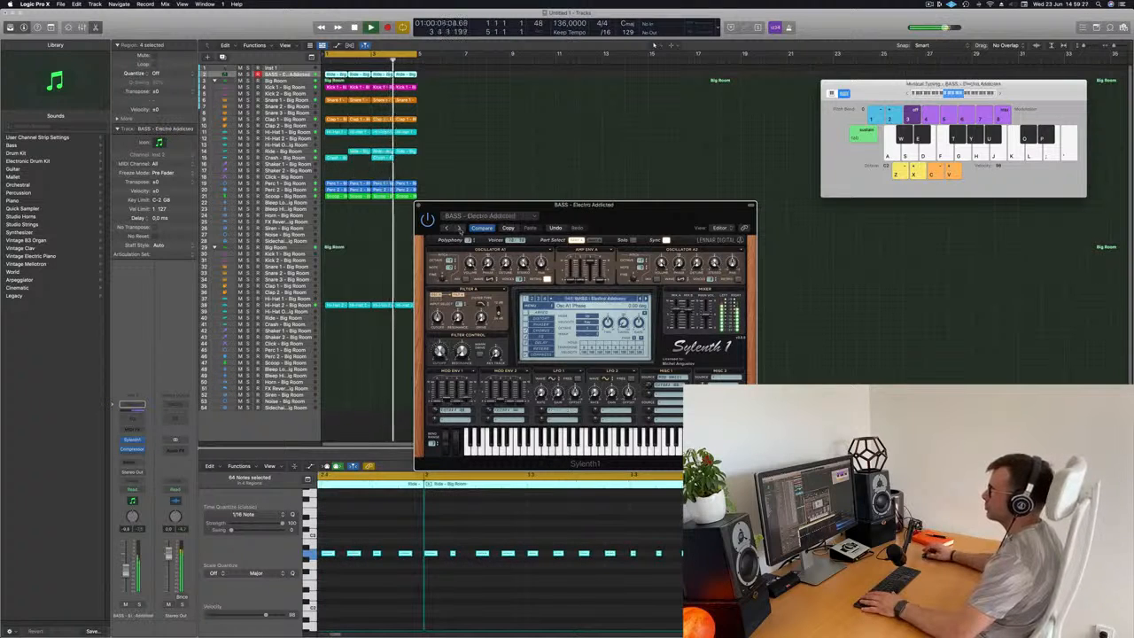
{"action": "left_click", "coordinate": [460, 228]}
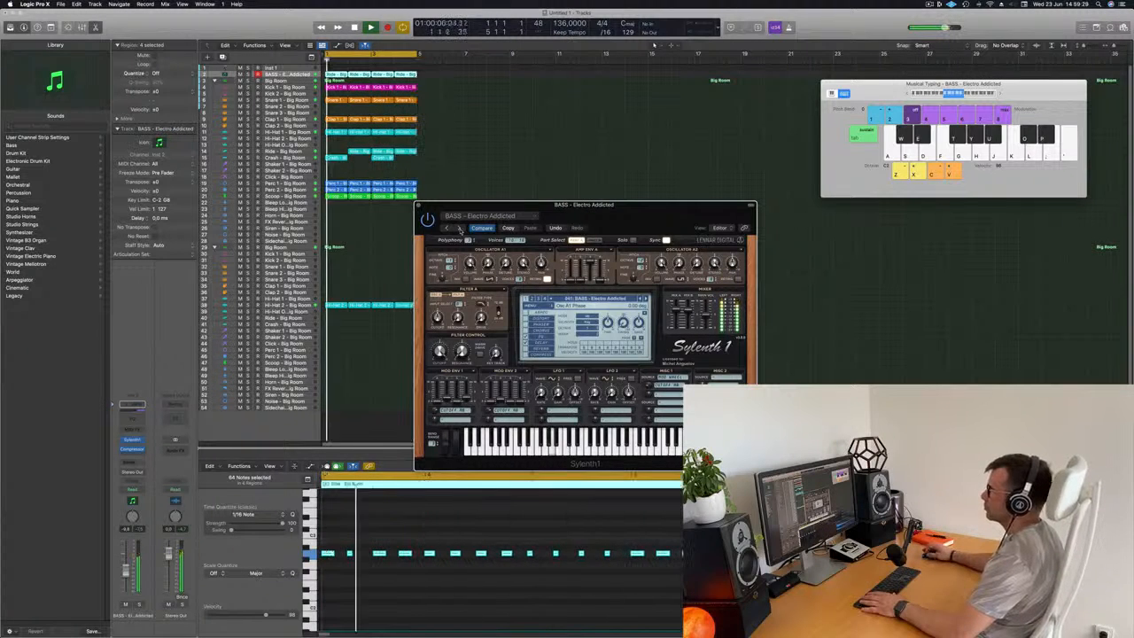
{"action": "left_click", "coordinate": [460, 228]}
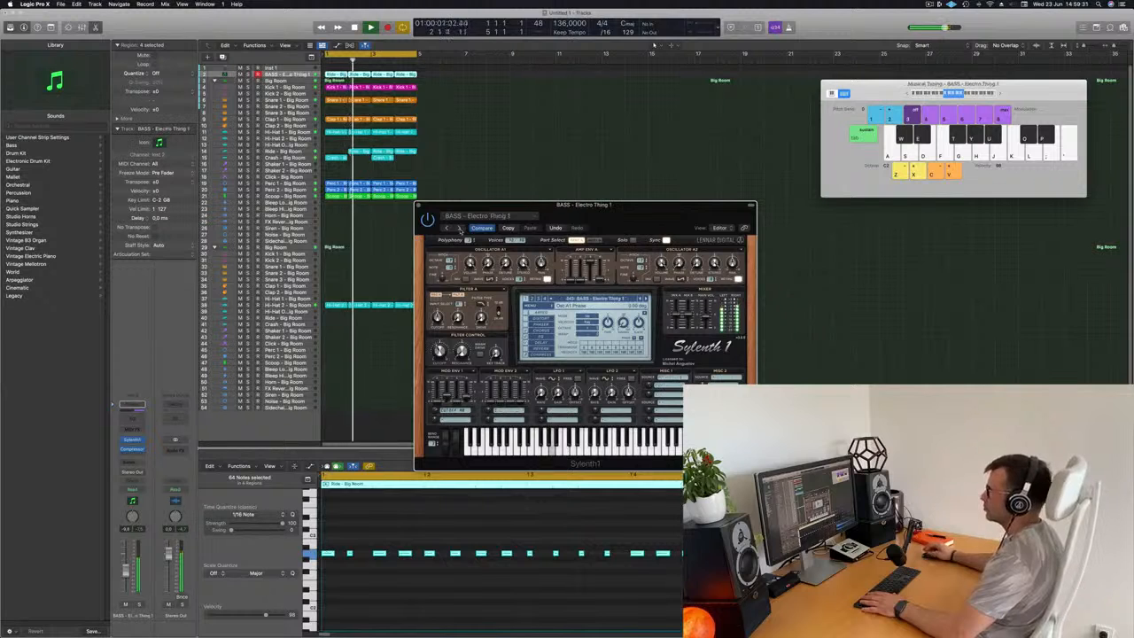
{"action": "left_click", "coordinate": [460, 228]}
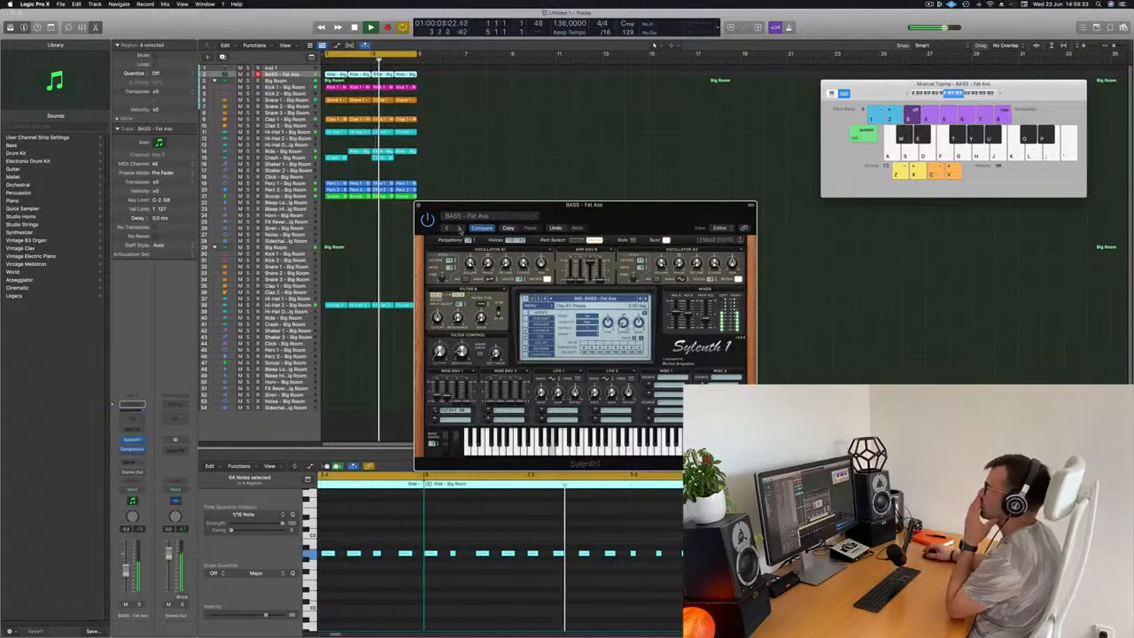
{"action": "left_click", "coordinate": [460, 228]}
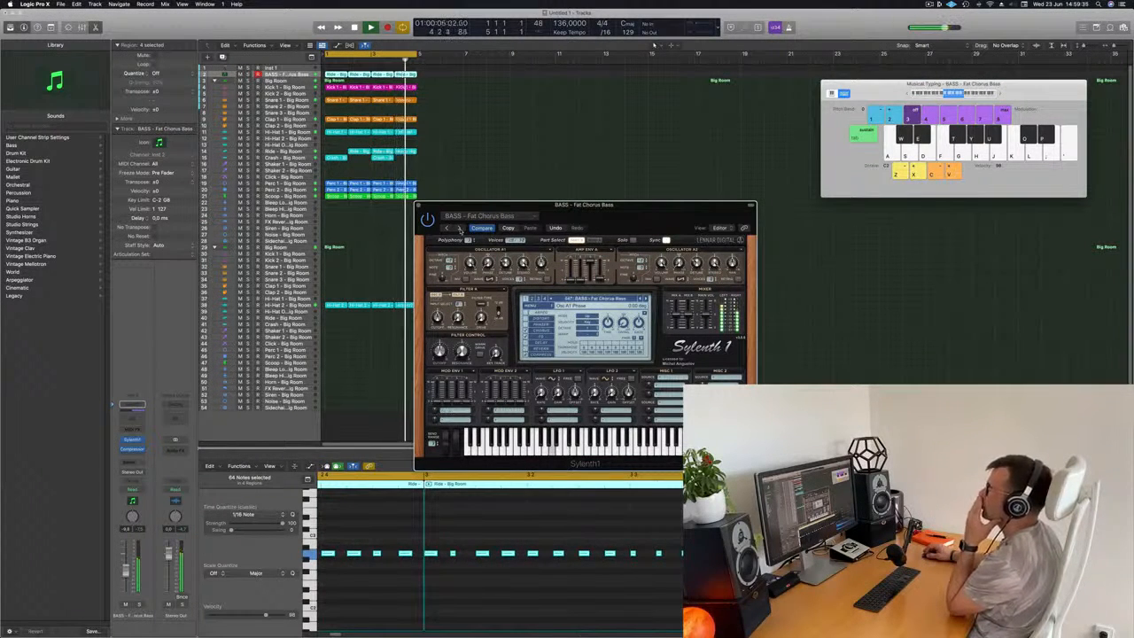
{"action": "left_click", "coordinate": [460, 228]}
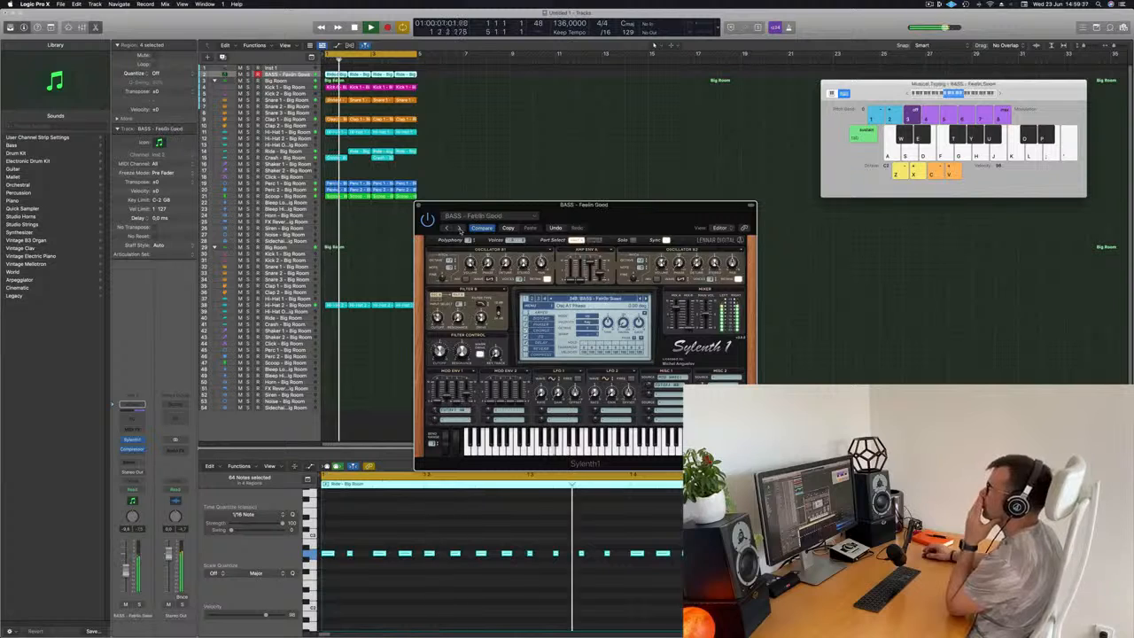
{"action": "left_click", "coordinate": [460, 228]}
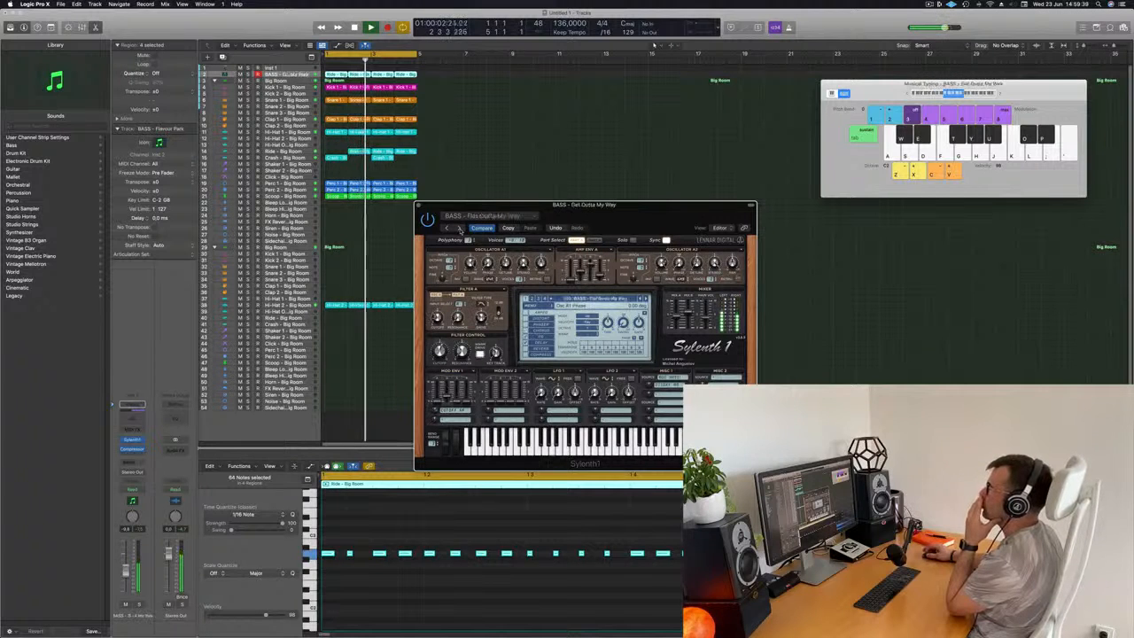
{"action": "left_click", "coordinate": [460, 228]}
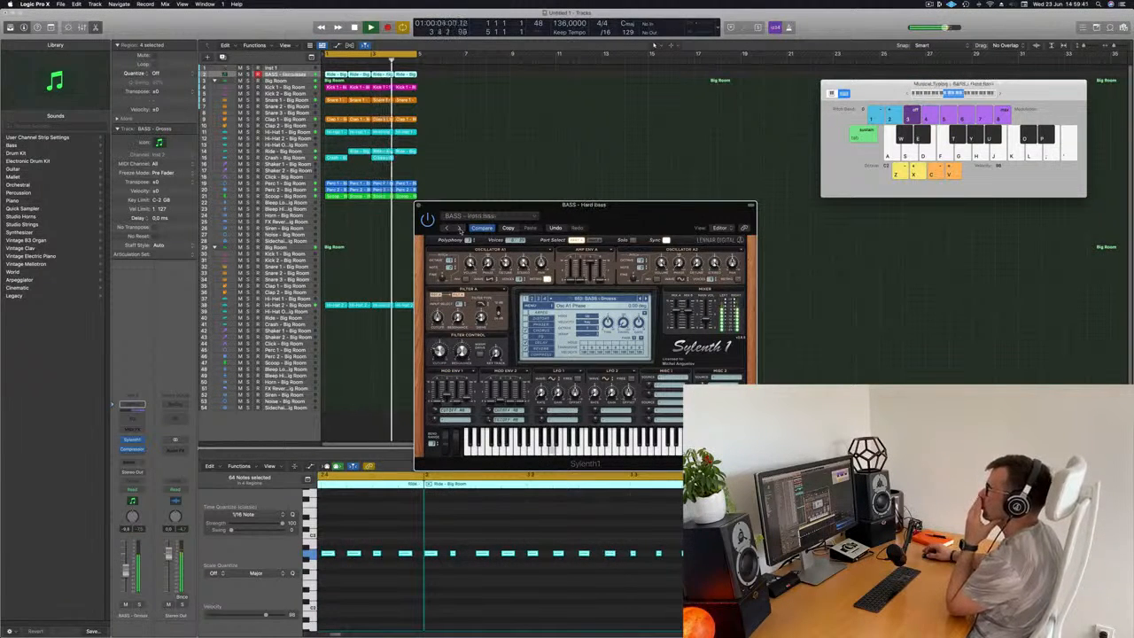
{"action": "left_click", "coordinate": [460, 227]}
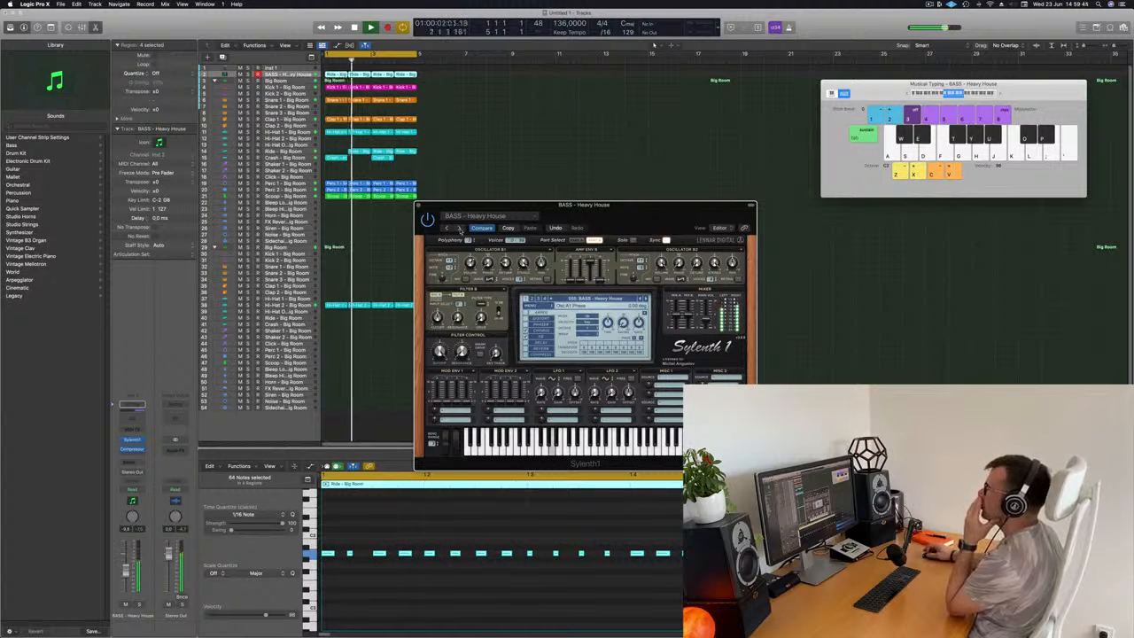
{"action": "left_click", "coordinate": [460, 228]}
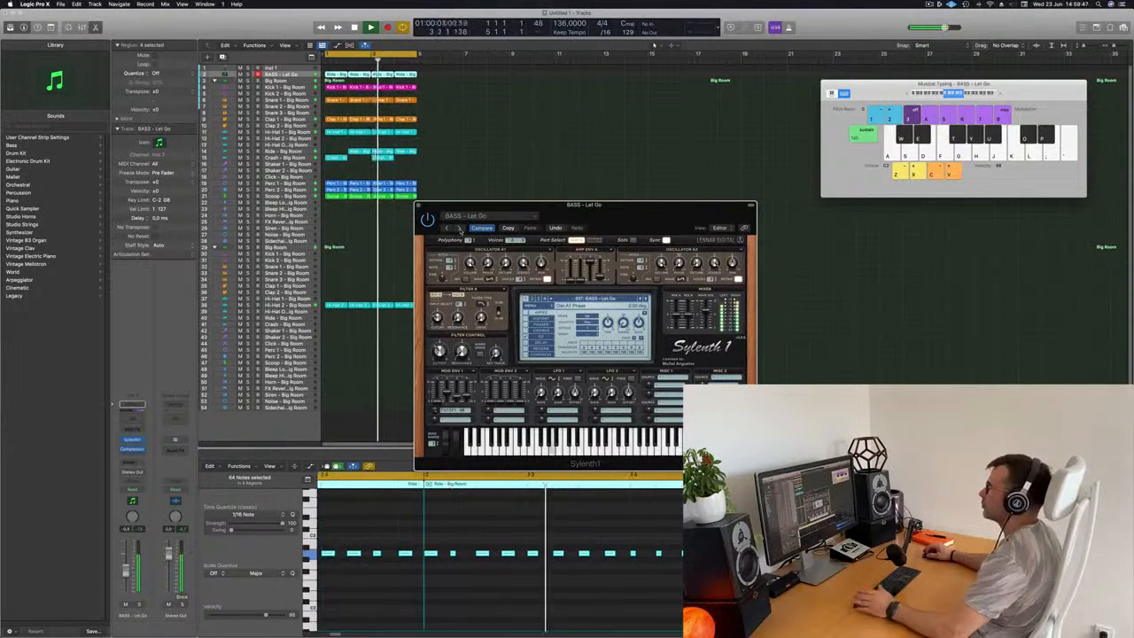
{"action": "left_click", "coordinate": [460, 228]}
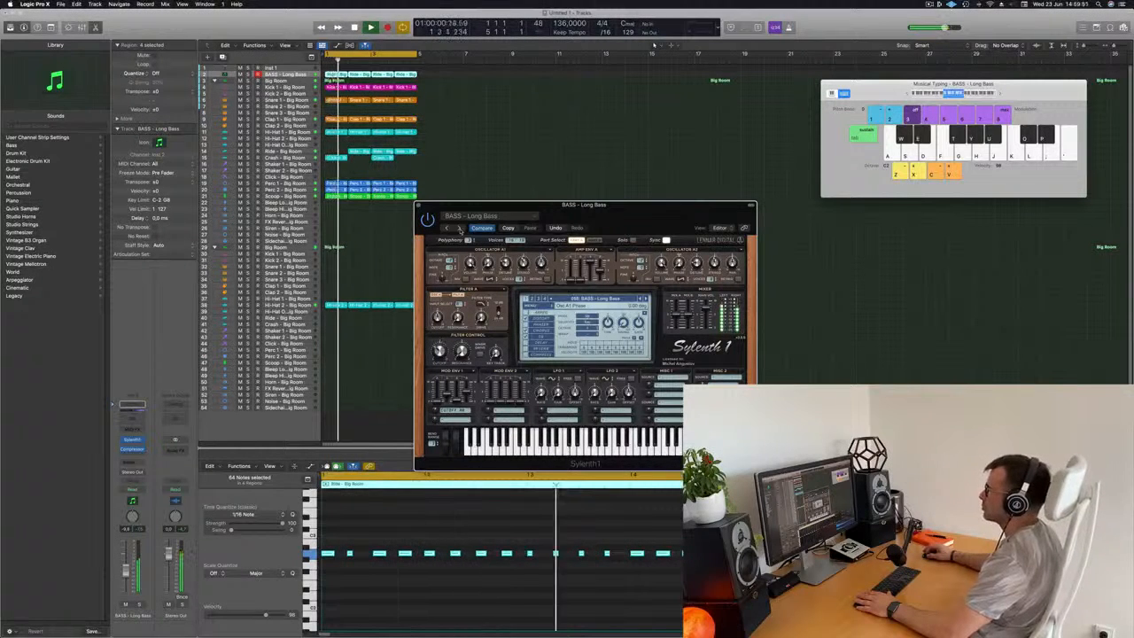
{"action": "left_click", "coordinate": [459, 229]}
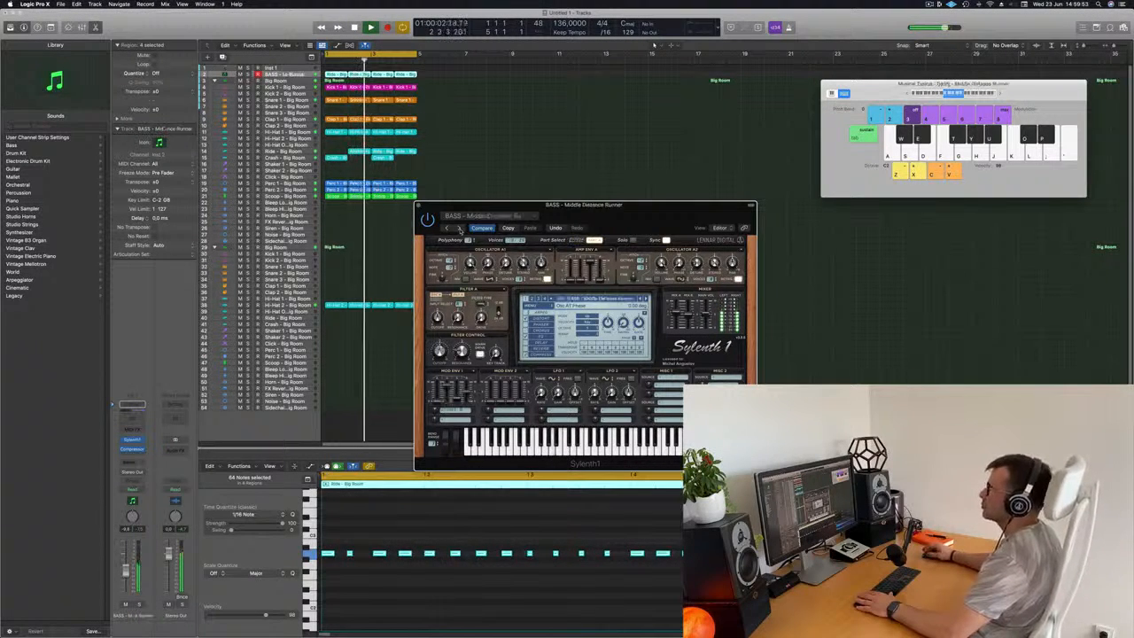
{"action": "left_click", "coordinate": [460, 229]}
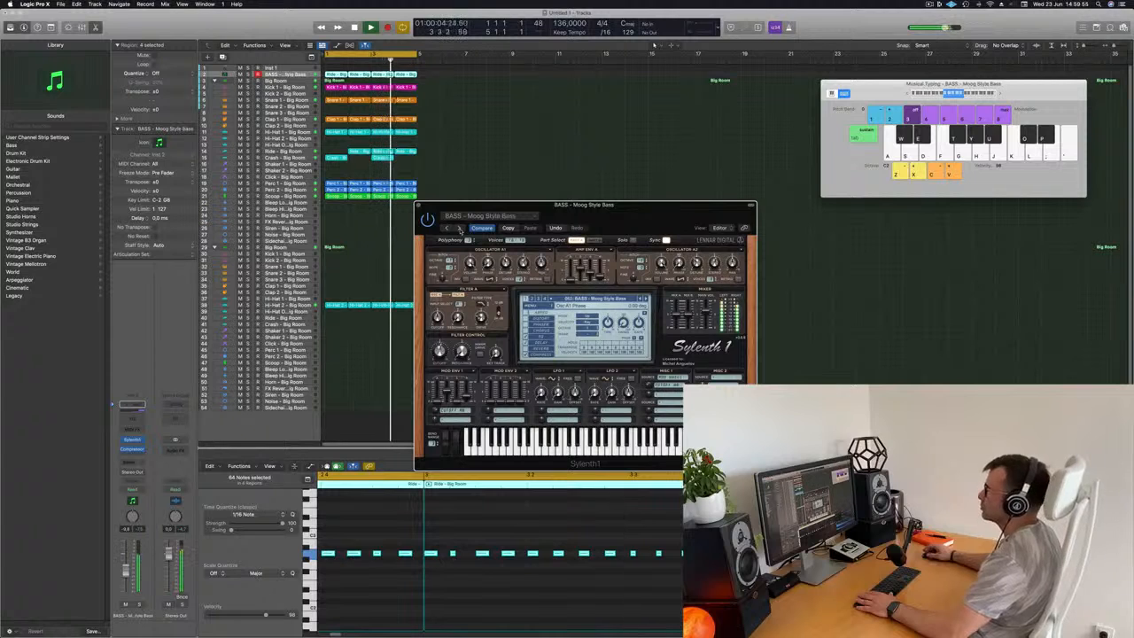
Duplicate the bass track with its Sylenth1 settings and copy the first bass region onto the new track.
{"action": "left_click_drag", "start_coordinate": [636, 217], "coordinate": [646, 194]}
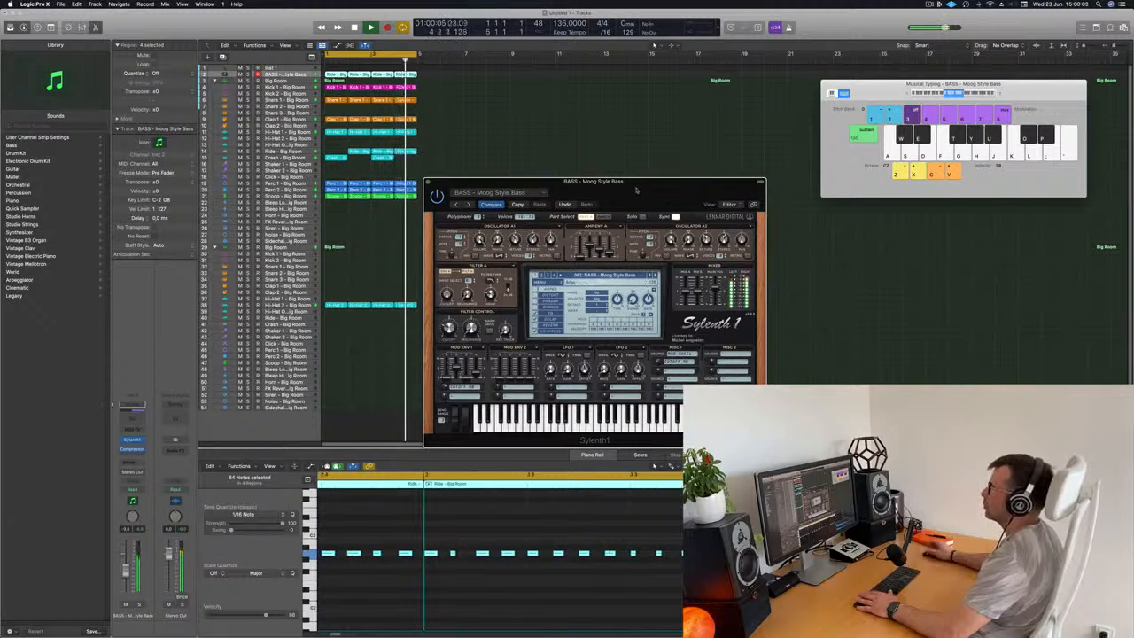
{"action": "left_click_drag", "start_coordinate": [635, 189], "coordinate": [609, 183]}
{"action": "left_click", "coordinate": [413, 40]}
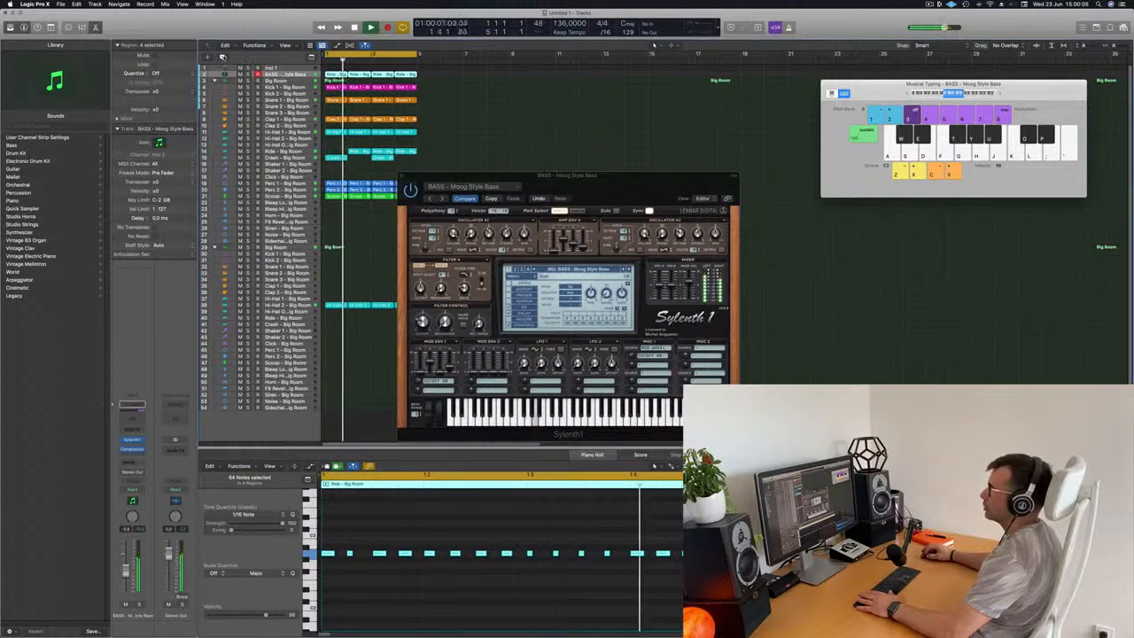
{"action": "key", "text": "super+d"}
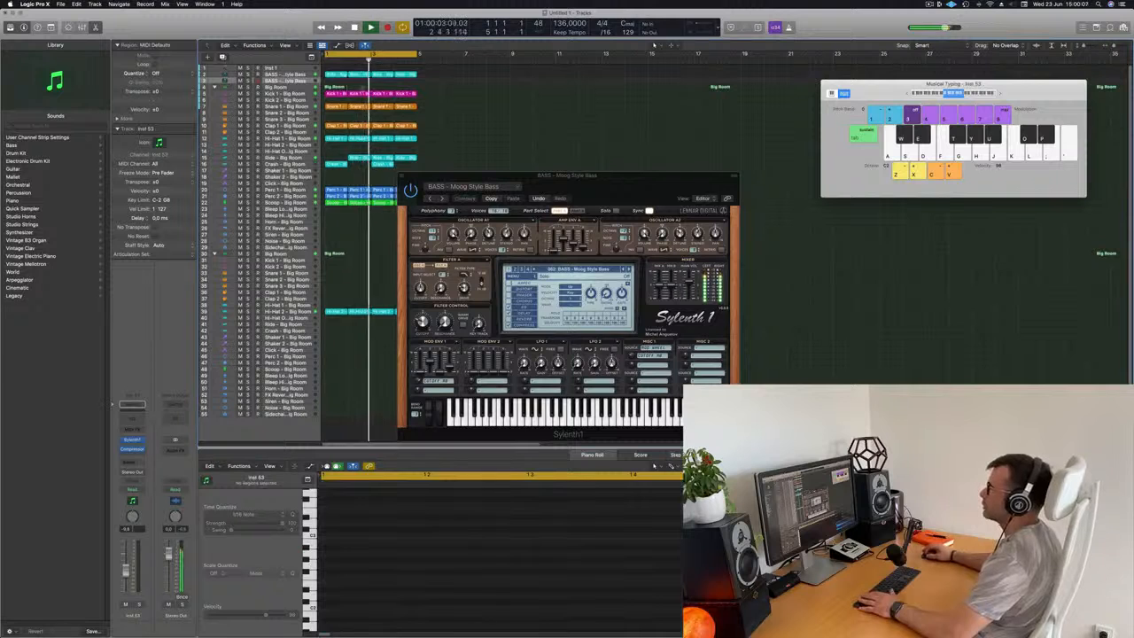
{"action": "left_click", "coordinate": [337, 77]}
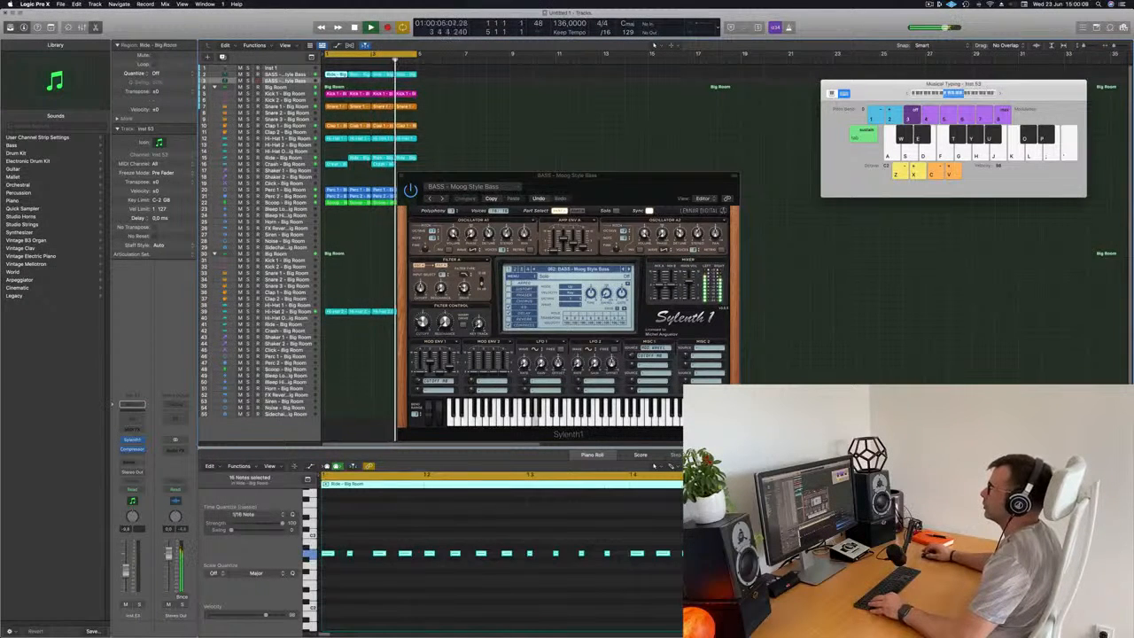
{"action": "left_click_drag", "start_coordinate": [336, 75], "coordinate": [337, 82]}
{"action": "key", "text": "space"}
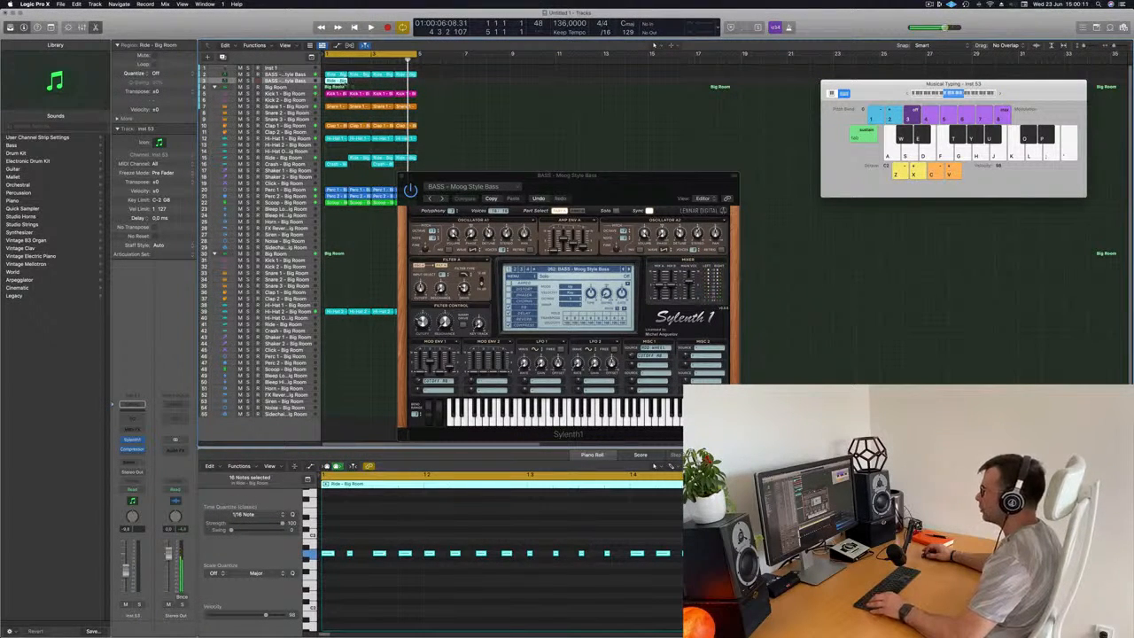
Transpose the 16 notes of the copied bass region down one octave.
{"action": "left_click", "coordinate": [376, 530]}
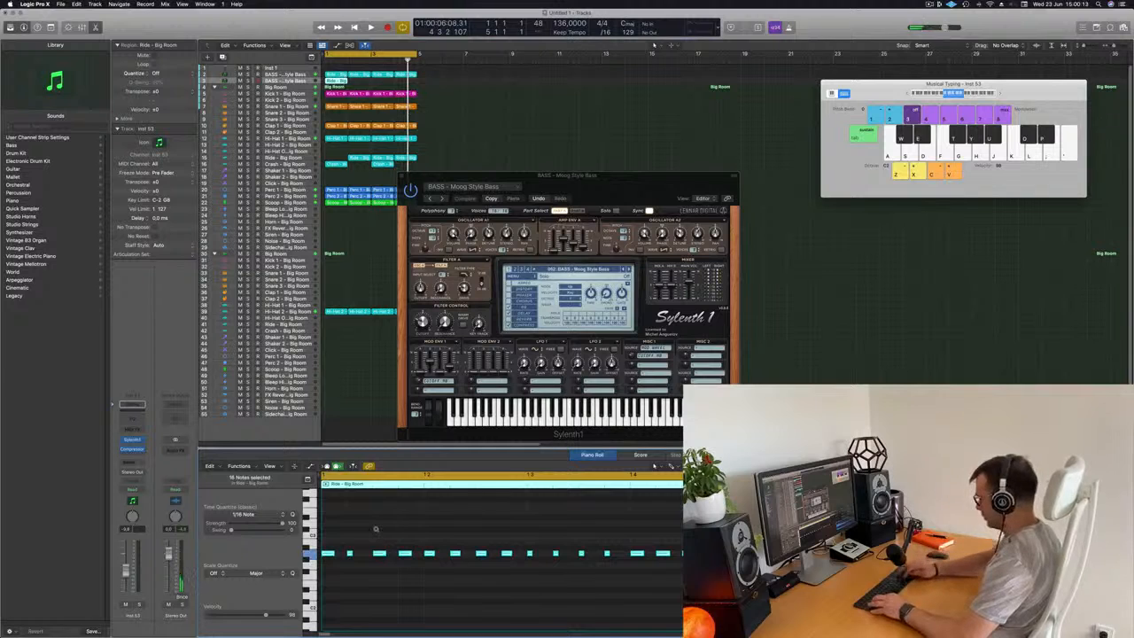
{"action": "key", "text": "shift+alt+Down"}
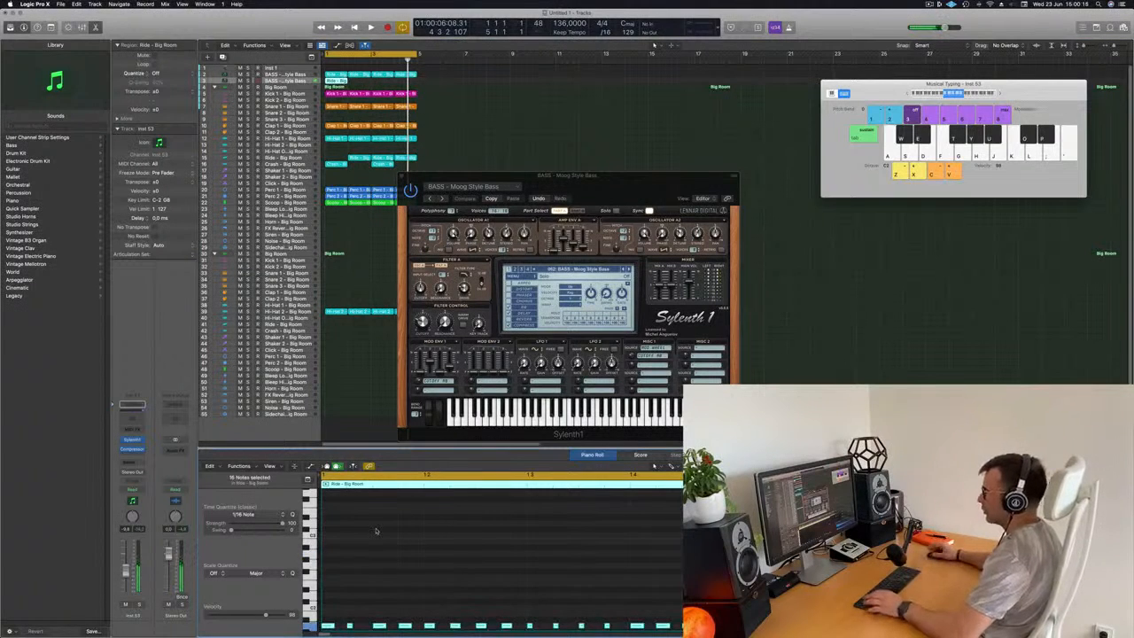
{"action": "scroll", "coordinate": [399, 554], "scroll_direction": "down", "scroll_amount": 3}
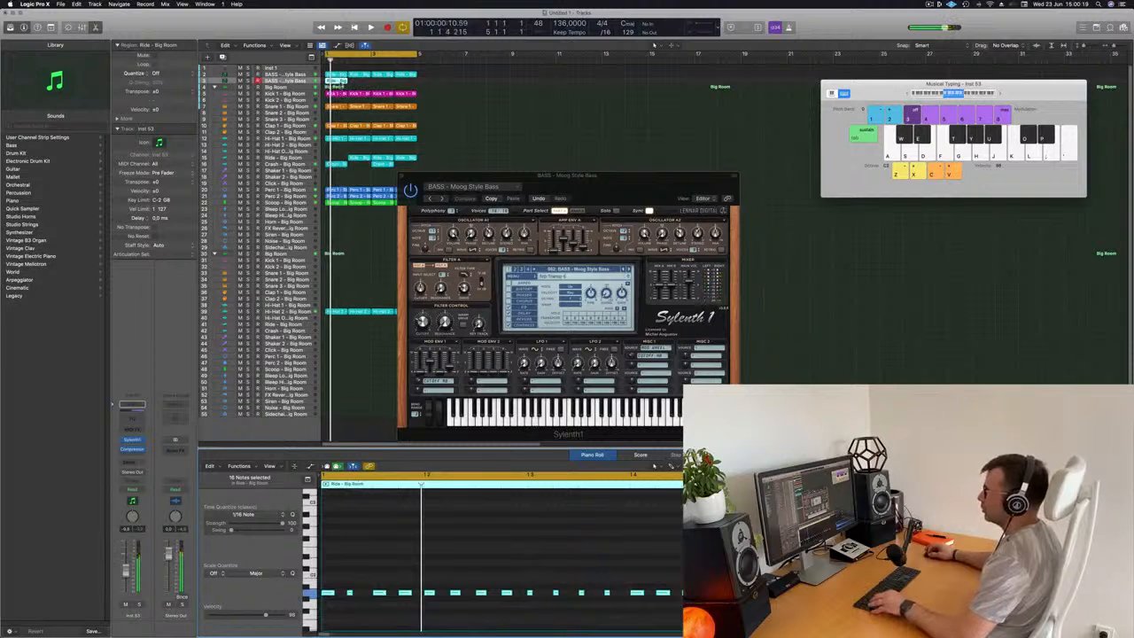
Copy the region on the duplicated bass track to fill all four bars and select the track's regions during playback.
{"action": "left_click", "coordinate": [342, 81]}
{"action": "left_click_drag", "start_coordinate": [363, 90], "coordinate": [387, 82]}
{"action": "key", "text": "space"}
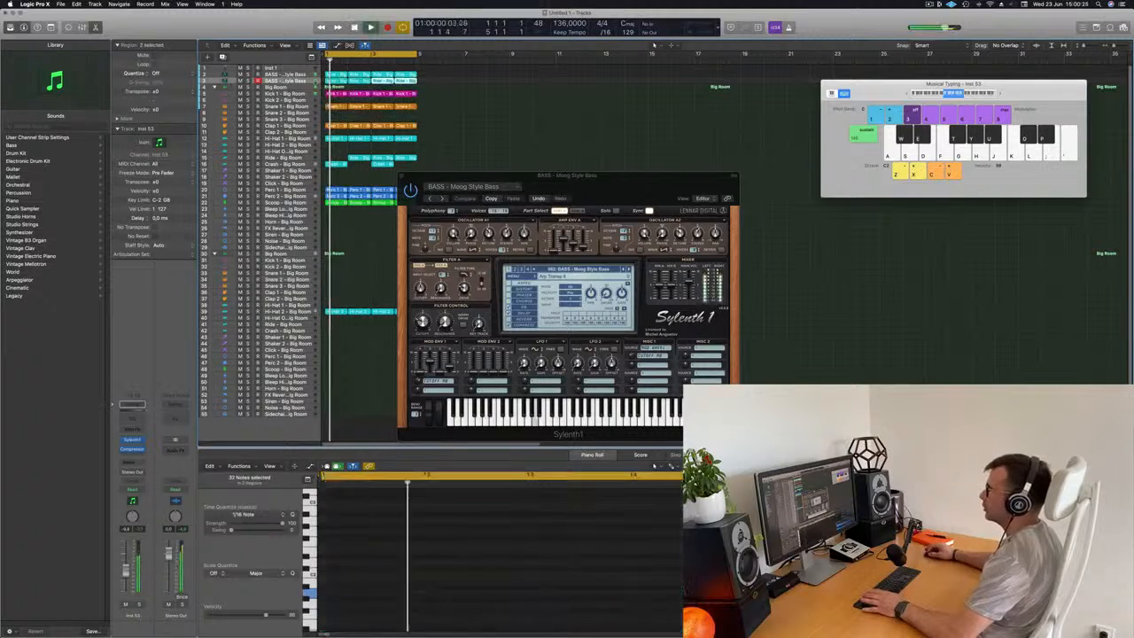
{"action": "left_click", "coordinate": [285, 81]}
{"action": "key", "text": "space"}
{"action": "key", "text": "space"}
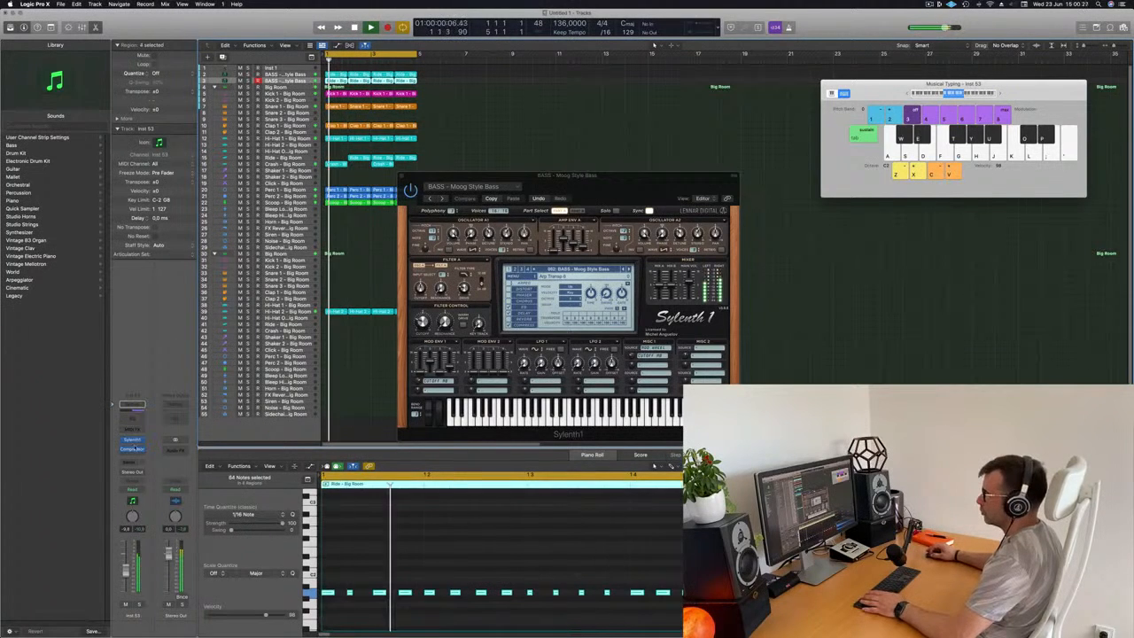
Open Sylenth1 on the duplicated bass track and step back through its presets to Long Bass.
{"action": "left_click", "coordinate": [134, 440]}
{"action": "left_click_drag", "start_coordinate": [545, 105], "coordinate": [794, 314]}
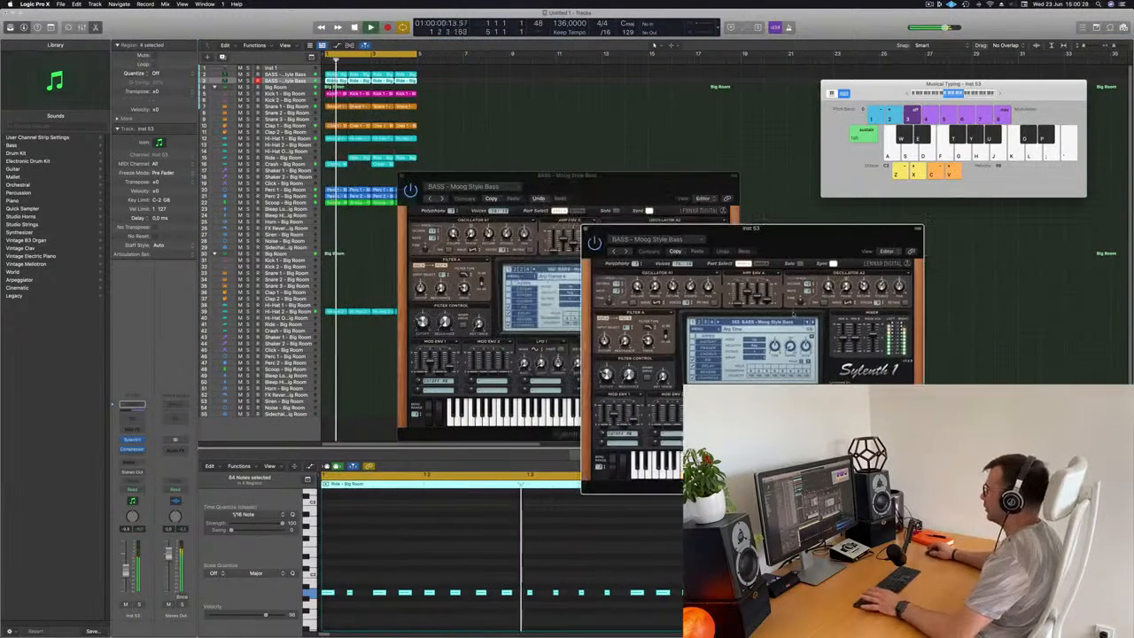
{"action": "left_click", "coordinate": [807, 323]}
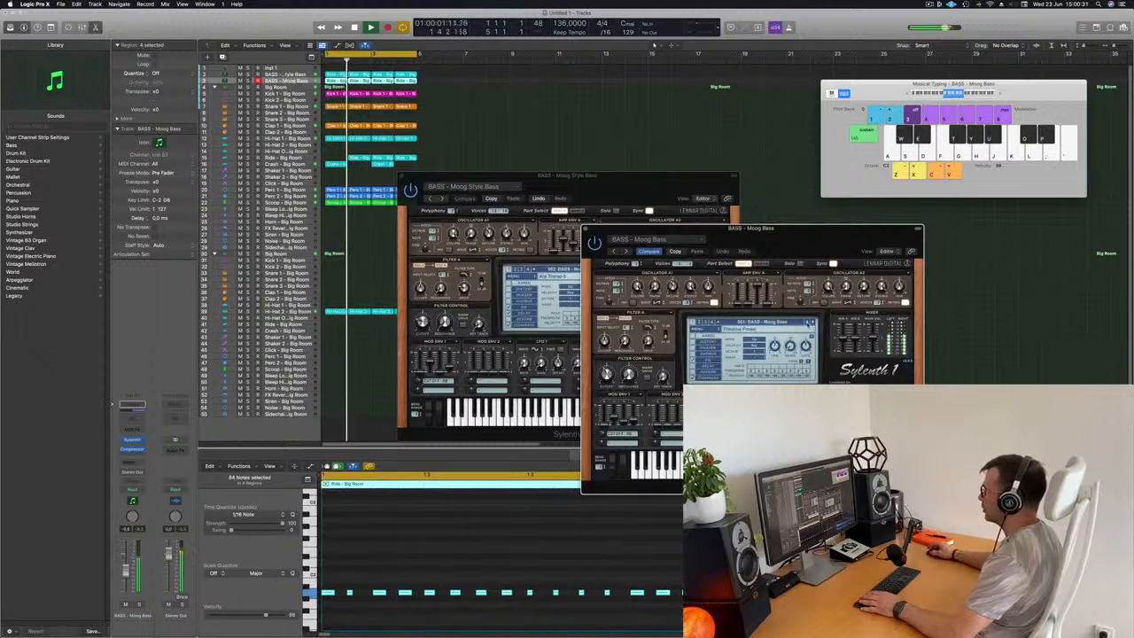
{"action": "left_click", "coordinate": [810, 323]}
{"action": "left_click", "coordinate": [809, 322]}
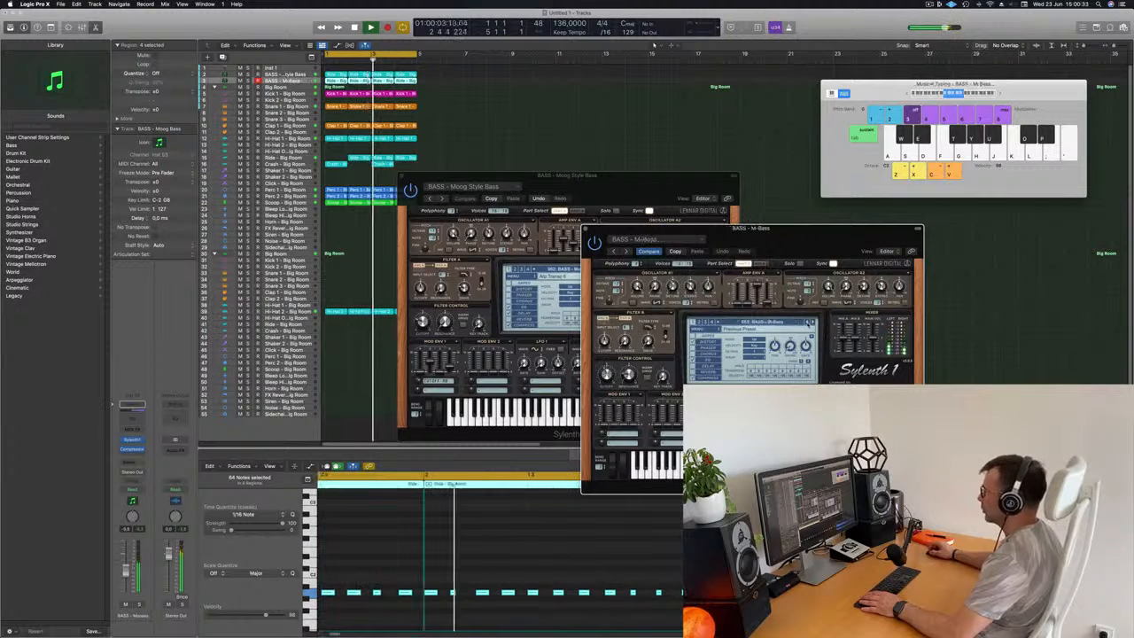
{"action": "left_click", "coordinate": [810, 323]}
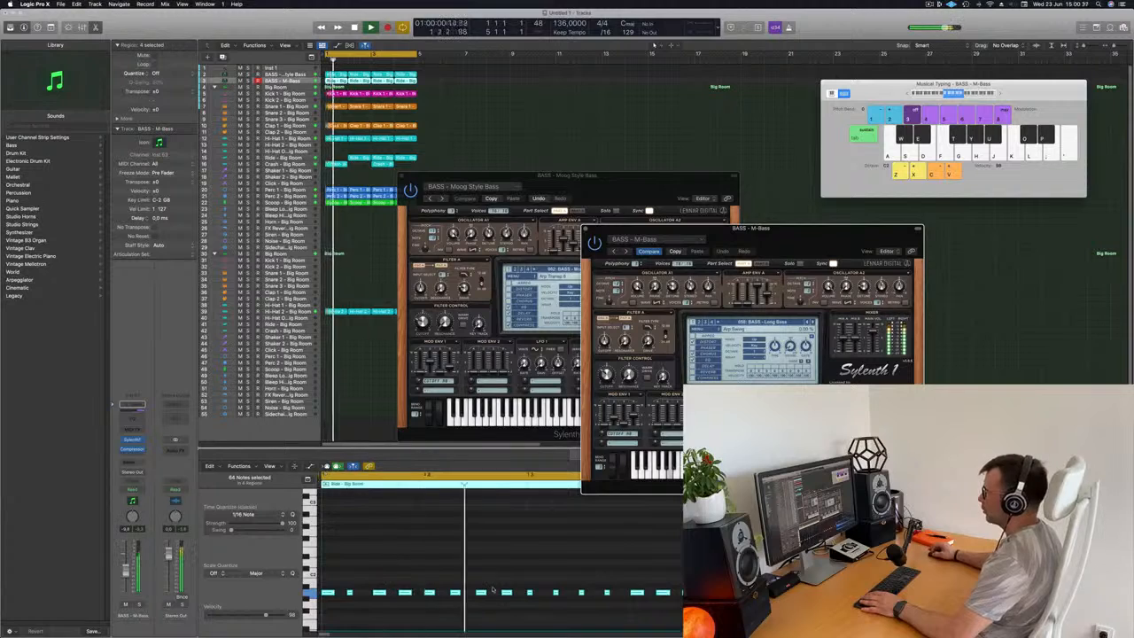
Transpose all notes in the four regions of the Long Bass track up one octave and restart playback.
{"action": "left_click", "coordinate": [484, 548]}
{"action": "key", "text": "space"}
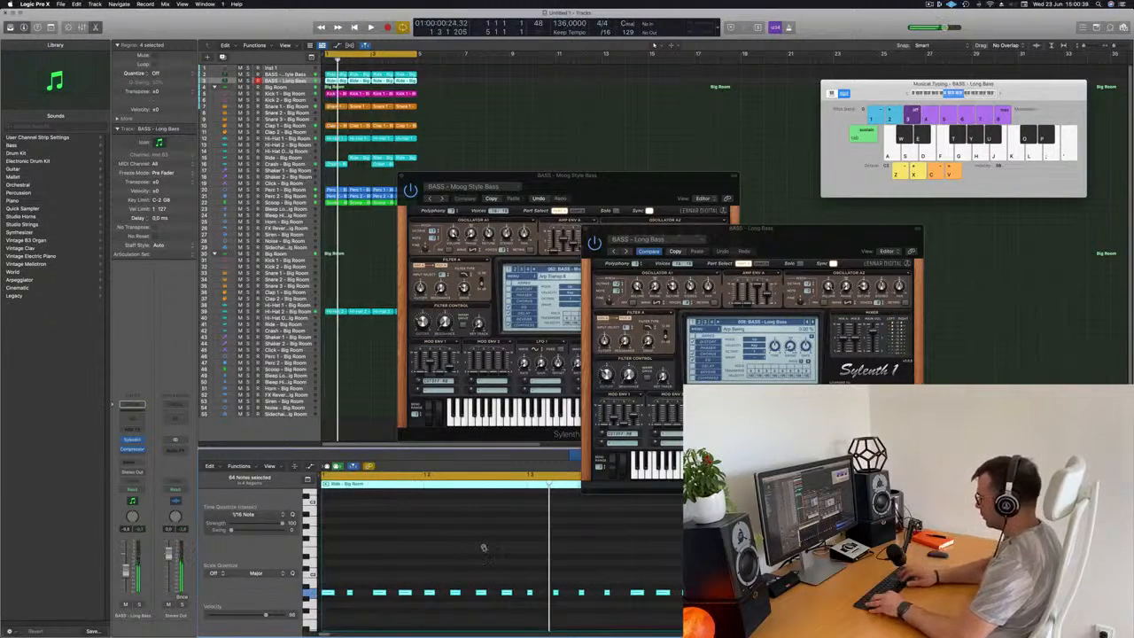
{"action": "key", "text": "space"}
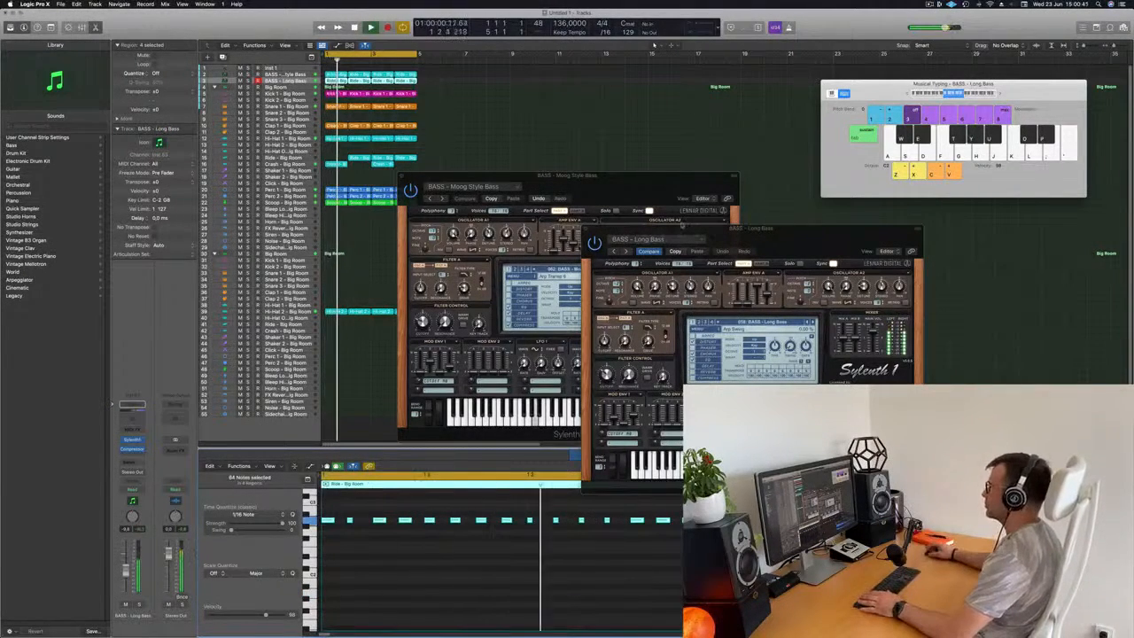
Arrange the two Sylenth1 windows clear of the regions and lower the Long Bass track's volume during playback.
{"action": "left_click_drag", "start_coordinate": [830, 231], "coordinate": [995, 111]}
{"action": "left_click_drag", "start_coordinate": [621, 175], "coordinate": [732, 110]}
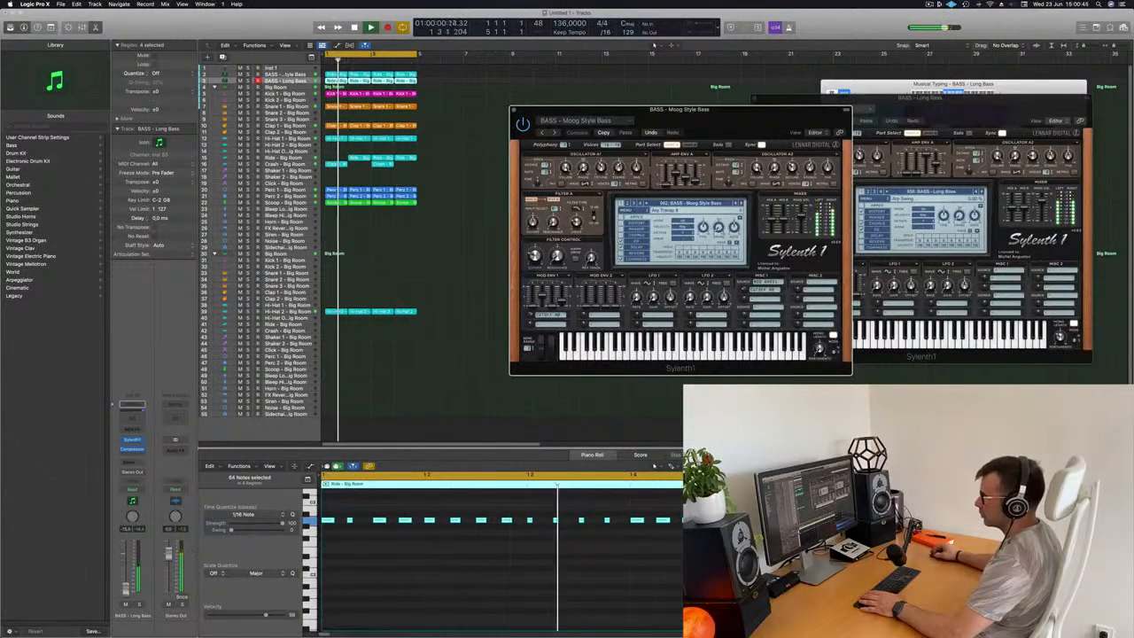
{"action": "left_click_drag", "start_coordinate": [126, 573], "coordinate": [126, 584]}
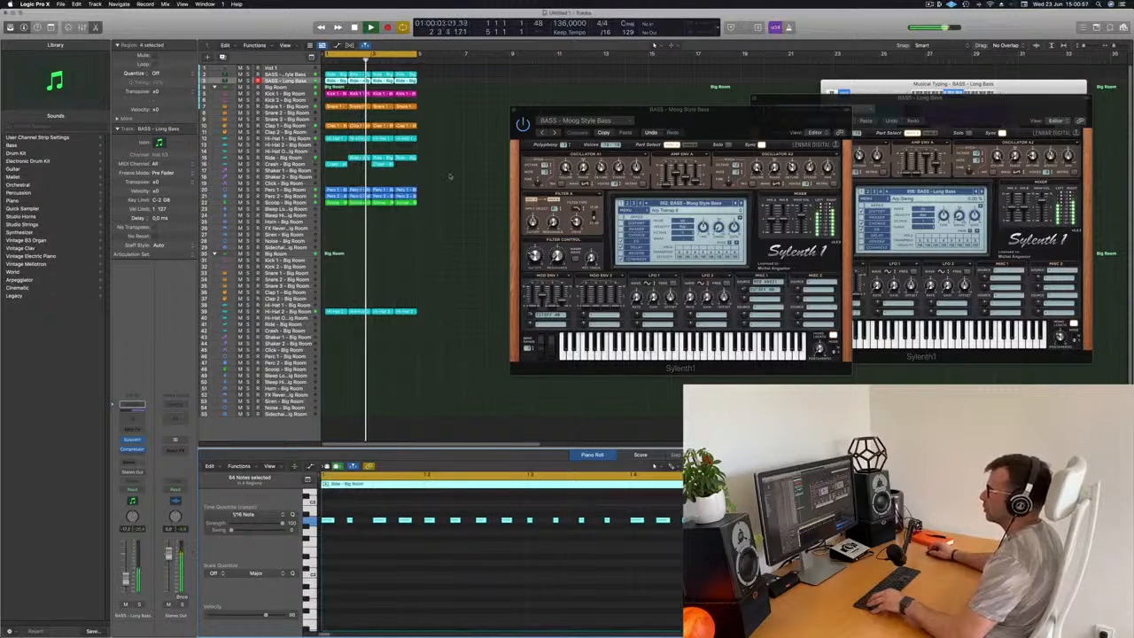
Copy the Ride region from bar 2 to the empty bar 1 of the Ride track and play the loop.
{"action": "left_click", "coordinate": [363, 159]}
{"action": "left_click_drag", "start_coordinate": [363, 160], "coordinate": [339, 160]}
{"action": "key", "text": "space"}
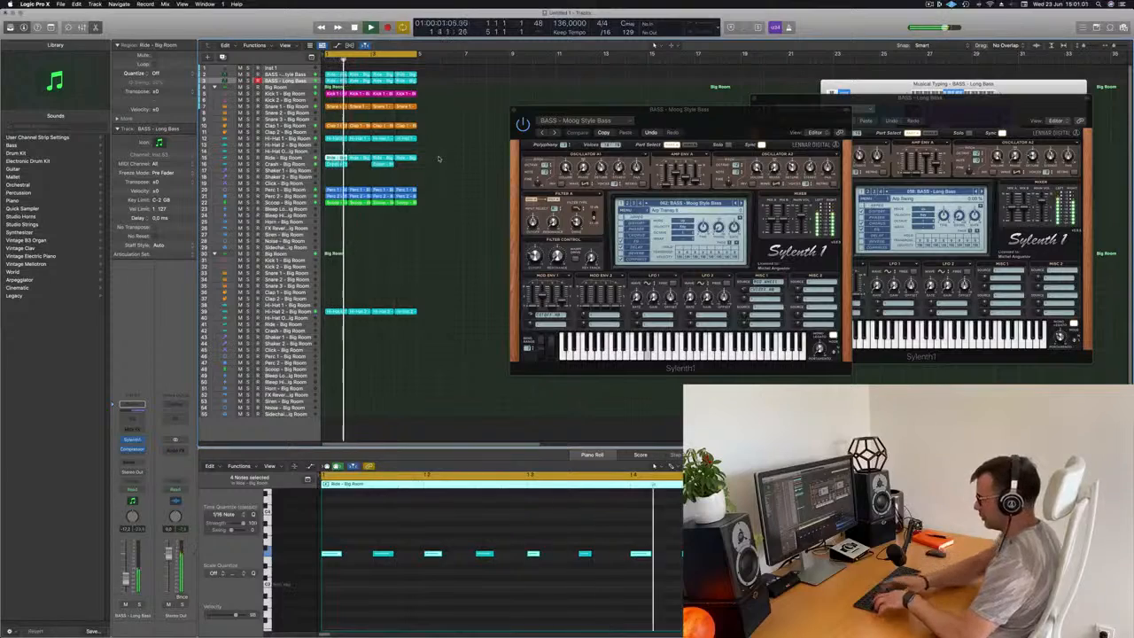
Repeat all regions in the project three times so the four-bar pattern fills 16 bars.
{"action": "key", "text": "super+a"}
{"action": "key", "text": "super+r"}
{"action": "key", "text": "super+r"}
{"action": "key", "text": "super+r"}
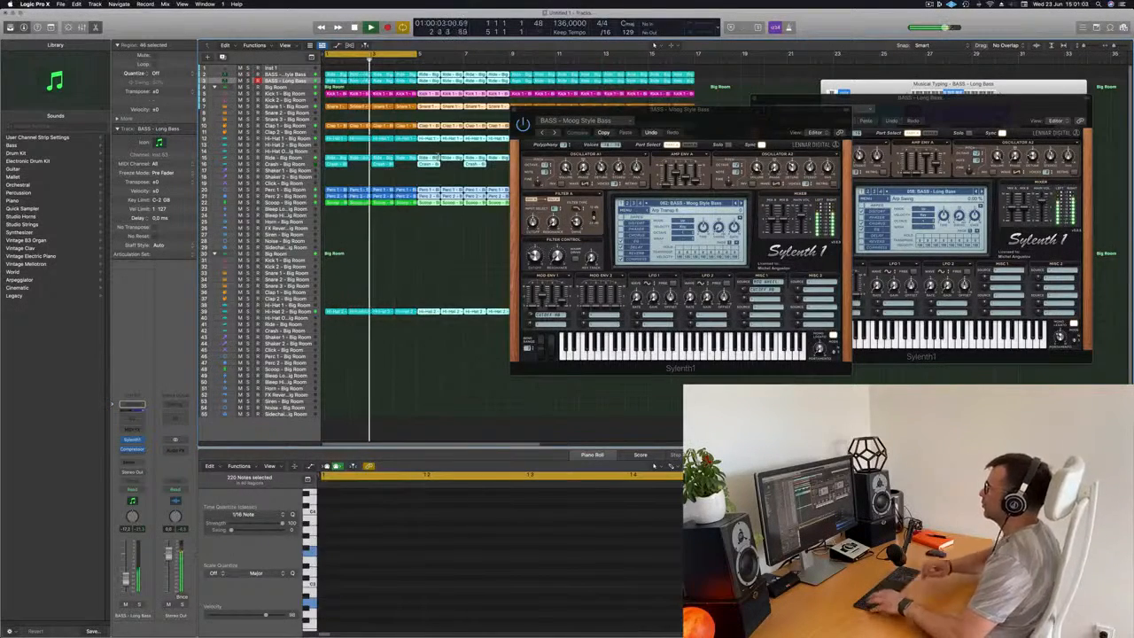
Move the two Sylenth1 windows off the regions and extend the cycle range over all 16 bars.
{"action": "left_click_drag", "start_coordinate": [731, 120], "coordinate": [723, 269]}
{"action": "left_click_drag", "start_coordinate": [964, 111], "coordinate": [879, 359]}
{"action": "key", "text": "super+Left"}
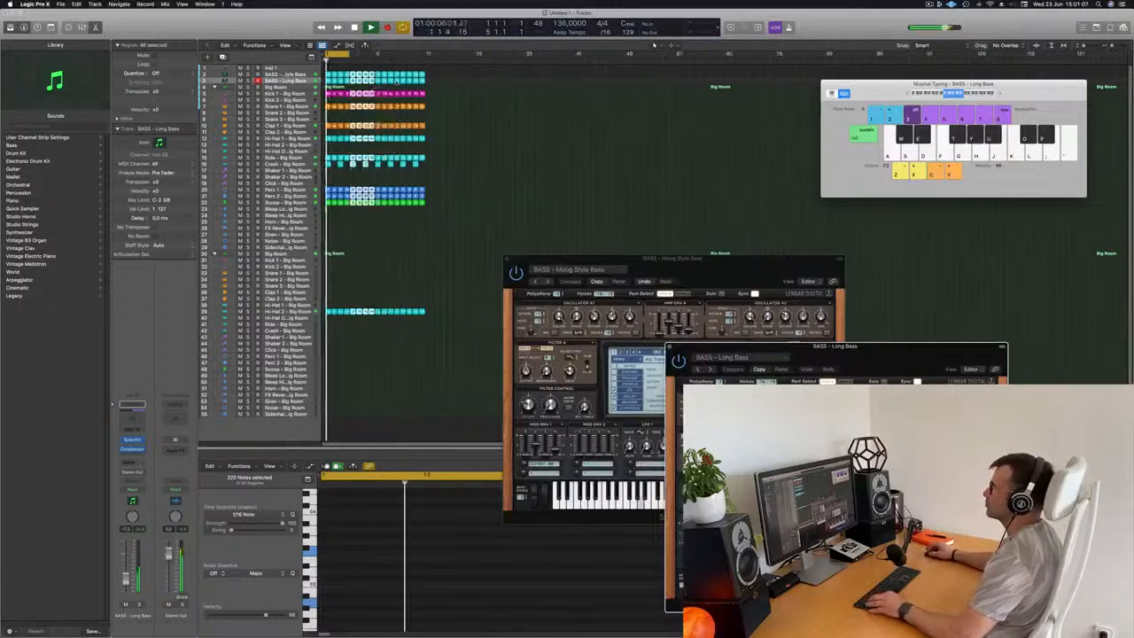
{"action": "key", "text": "super+Right"}
{"action": "key", "text": "super+Right"}
{"action": "key", "text": "super+Right"}
{"action": "key", "text": "super+Left"}
{"action": "key", "text": "super+Left"}
{"action": "key", "text": "super+Left"}
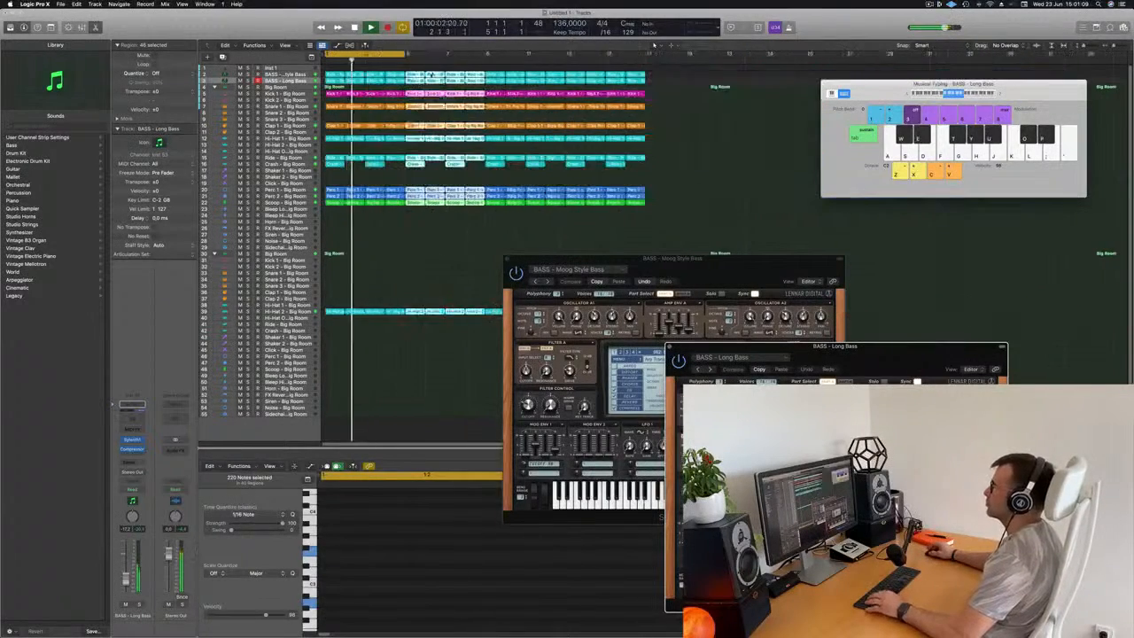
{"action": "left_click_drag", "start_coordinate": [387, 53], "coordinate": [573, 80]}
{"action": "left_click", "coordinate": [674, 162]}
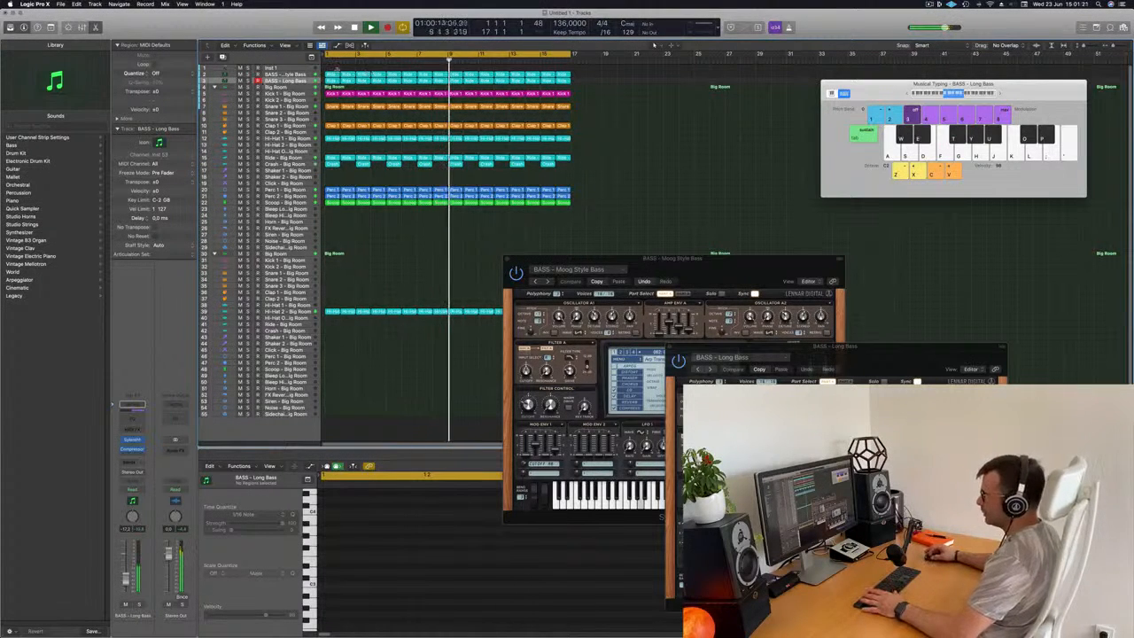
Solo the Moog Style Bass and Long Bass tracks during playback, and release both solos.
{"action": "key", "text": "s"}
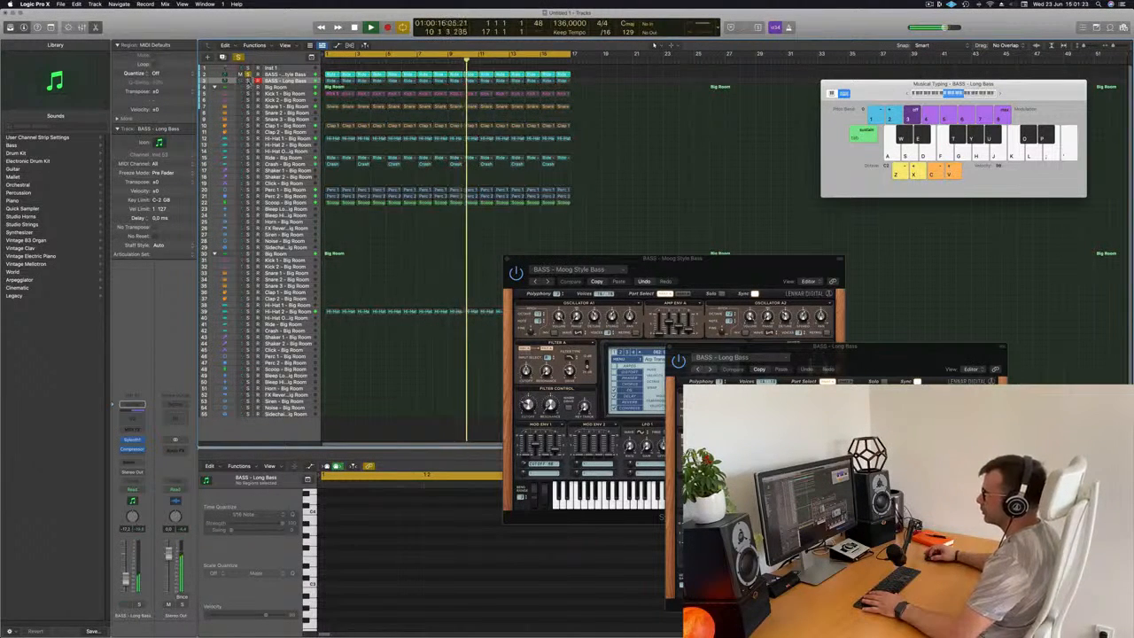
{"action": "key", "text": "s"}
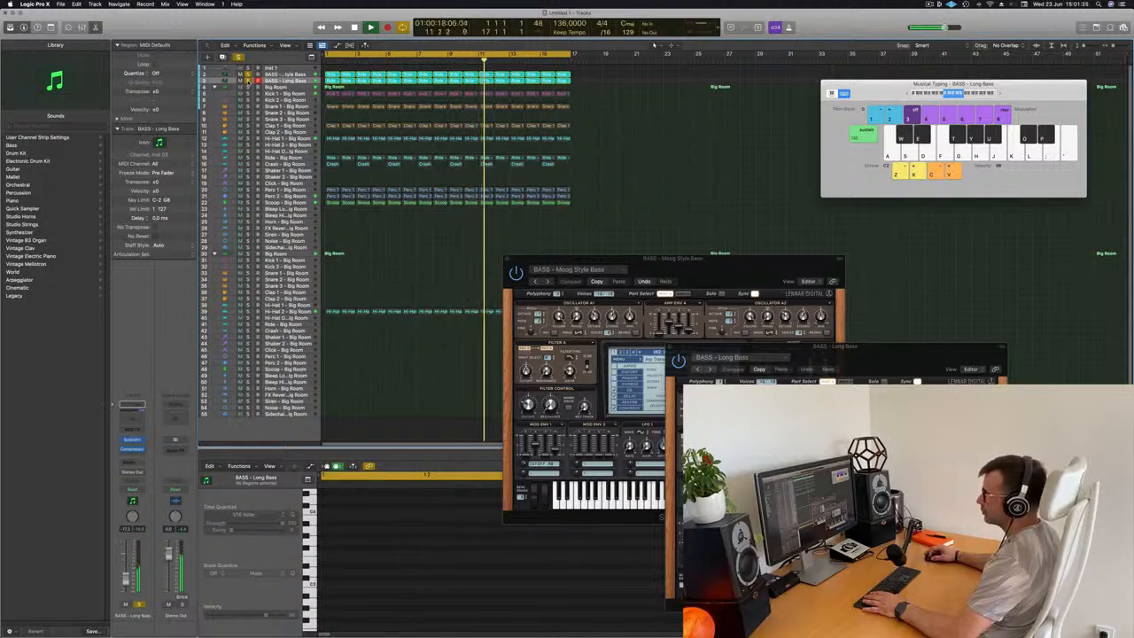
{"action": "key", "text": "s"}
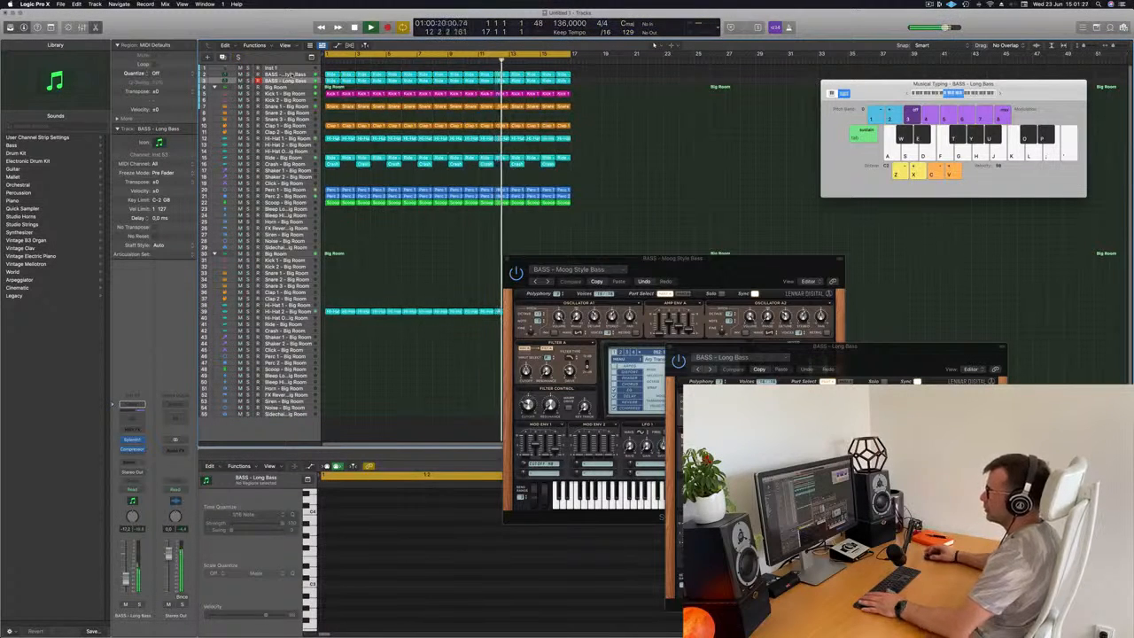
Reopen Sylenth1 on the Moog Style Bass track and place both Sylenth1 windows clear of the regions.
{"action": "left_click", "coordinate": [289, 74]}
{"action": "key", "text": "Return"}
{"action": "left_click", "coordinate": [133, 441]}
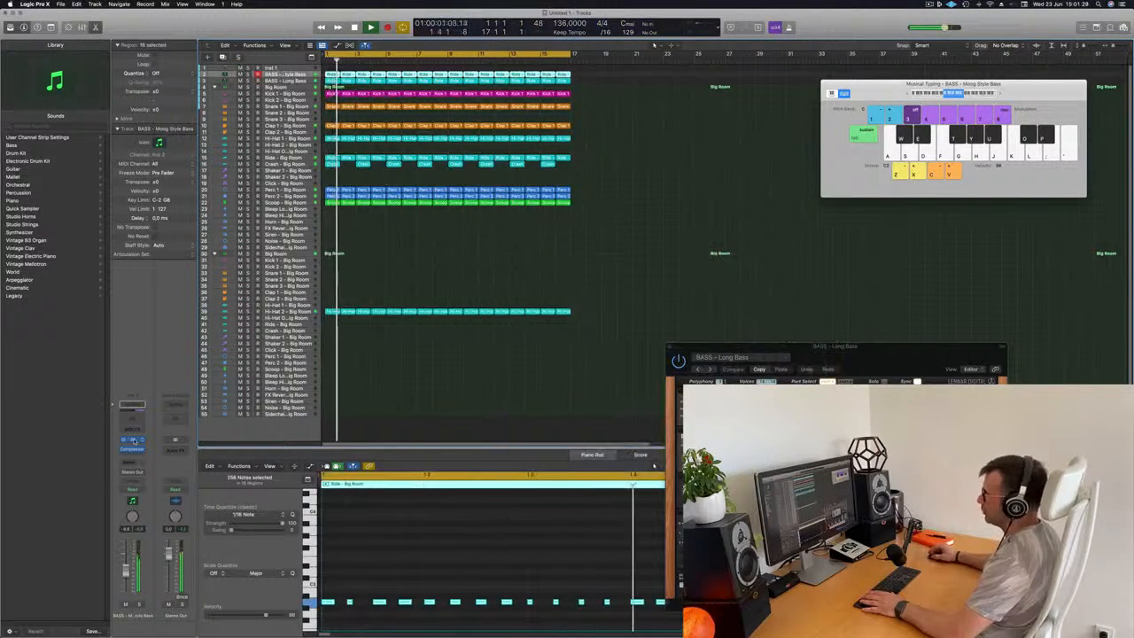
{"action": "left_click", "coordinate": [134, 441]}
{"action": "key", "text": "space"}
{"action": "key", "text": "space"}
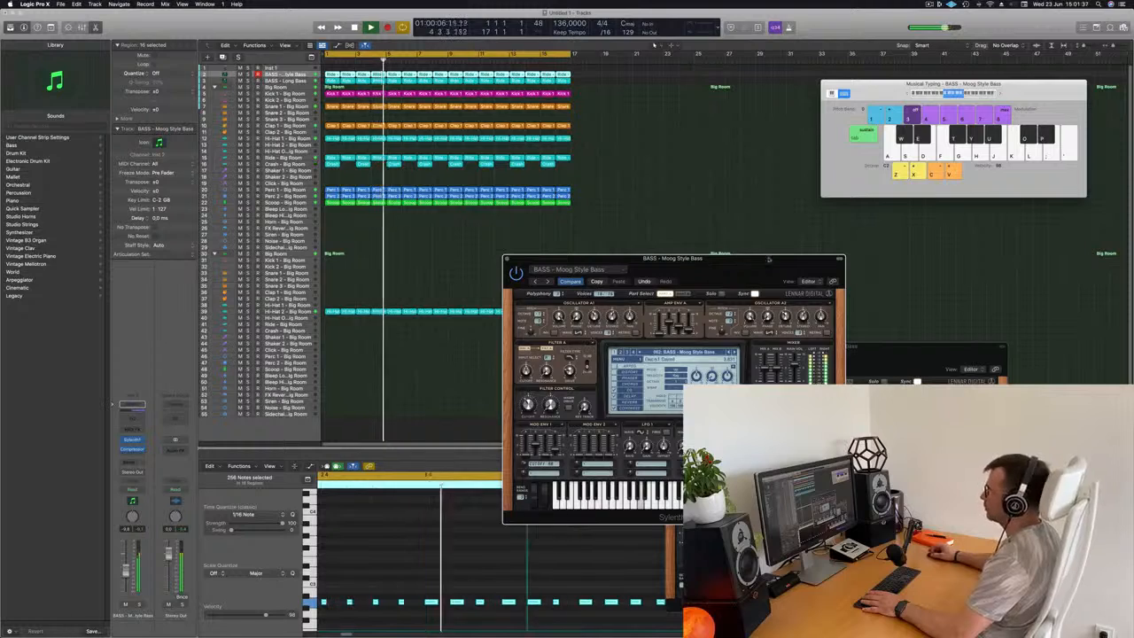
{"action": "left_click_drag", "start_coordinate": [769, 258], "coordinate": [1046, 58]}
{"action": "left_click_drag", "start_coordinate": [948, 347], "coordinate": [995, 207]}
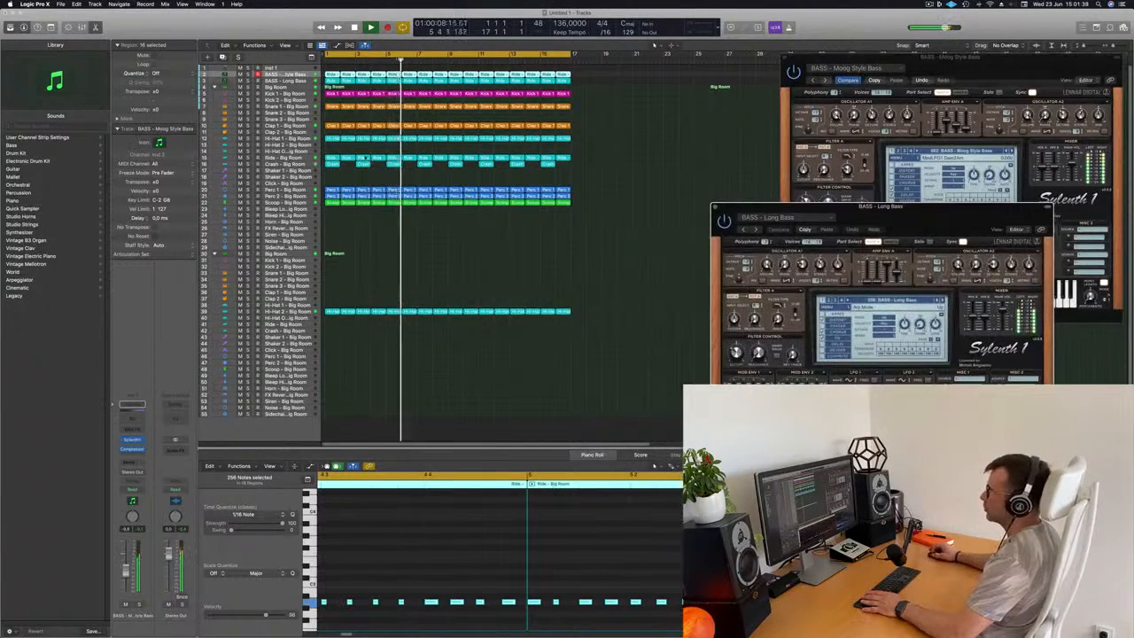
Delete every second Crash region, at bars 3, 7, 11 and 15.
{"action": "left_click", "coordinate": [356, 164]}
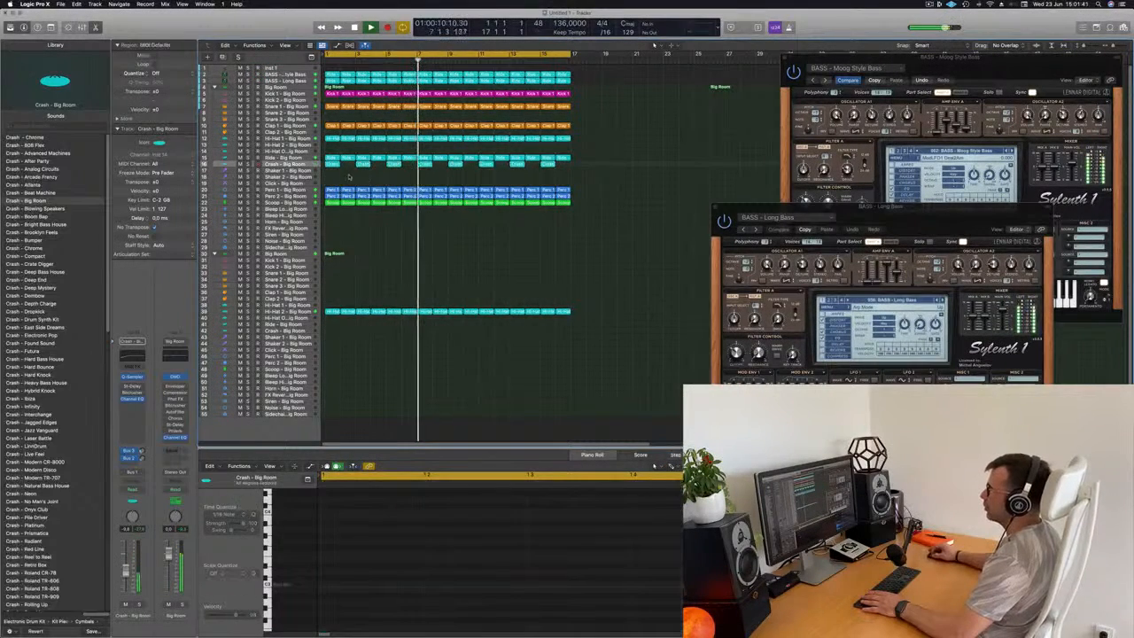
{"action": "left_click", "coordinate": [364, 164]}
{"action": "key", "text": "Delete"}
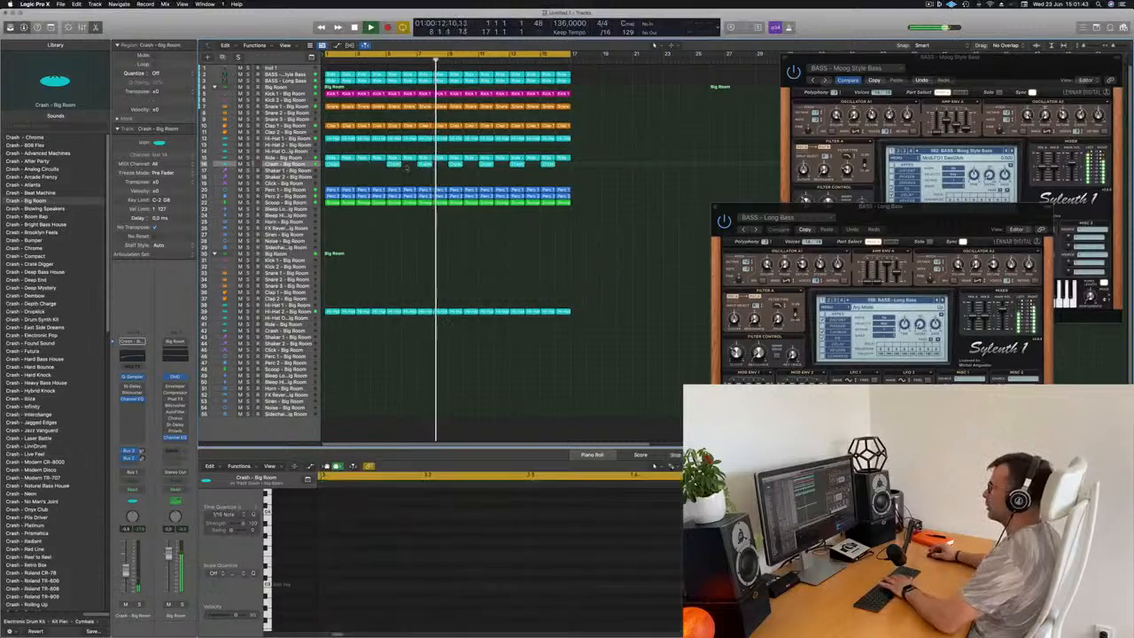
{"action": "left_click", "coordinate": [425, 164]}
{"action": "key", "text": "Delete"}
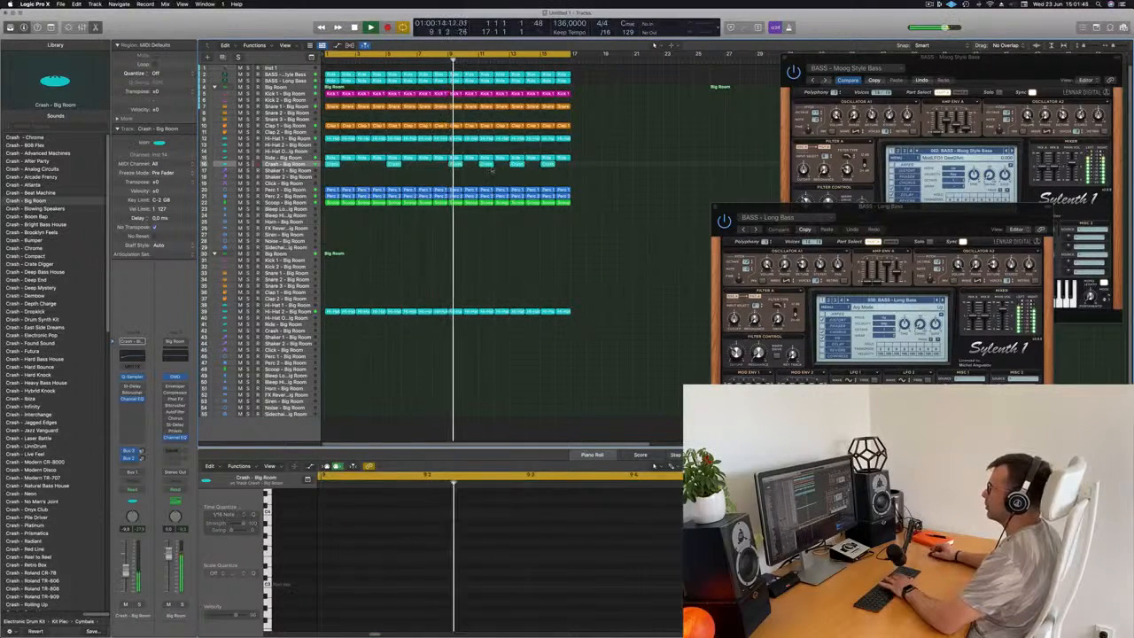
{"action": "left_click", "coordinate": [487, 164]}
{"action": "key", "text": "Delete"}
{"action": "left_click", "coordinate": [547, 164]}
{"action": "key", "text": "Delete"}
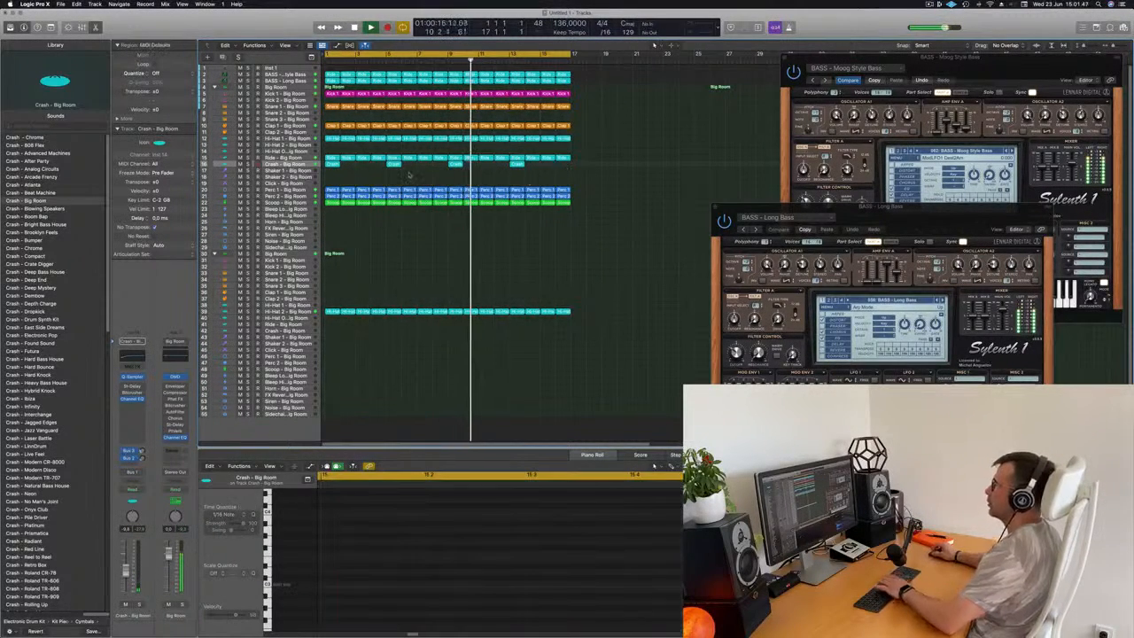
Duplicate the second Big Room drum kit track and load the Roland TR-909 kit on the new track.
{"action": "scroll", "coordinate": [398, 214], "scroll_direction": "down", "scroll_amount": 1}
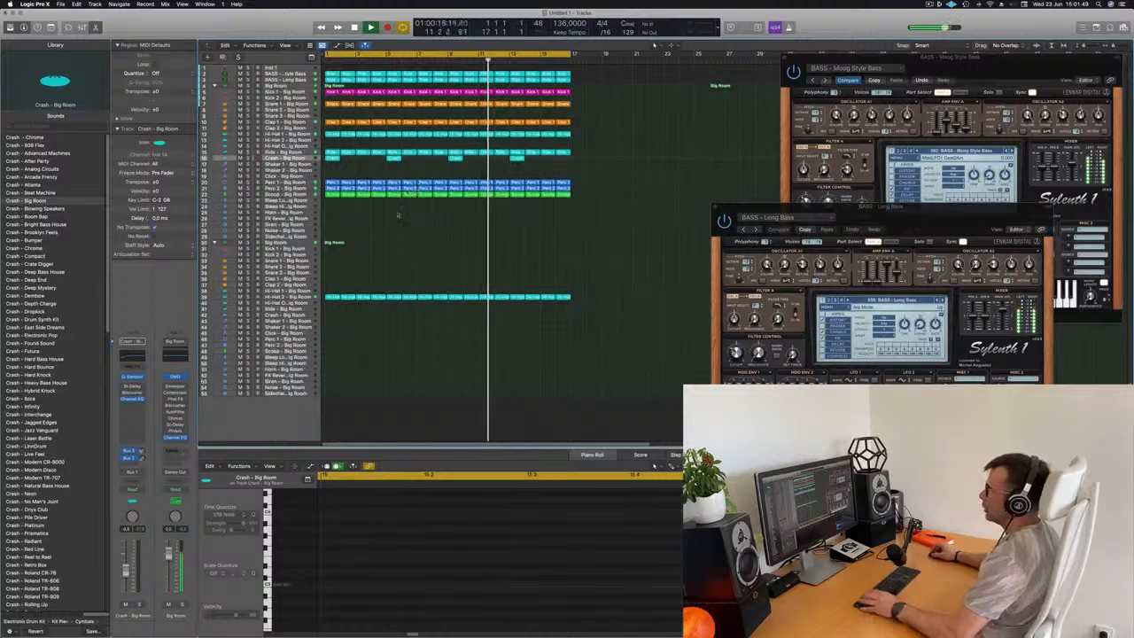
{"action": "key", "text": "space"}
{"action": "left_click", "coordinate": [282, 241]}
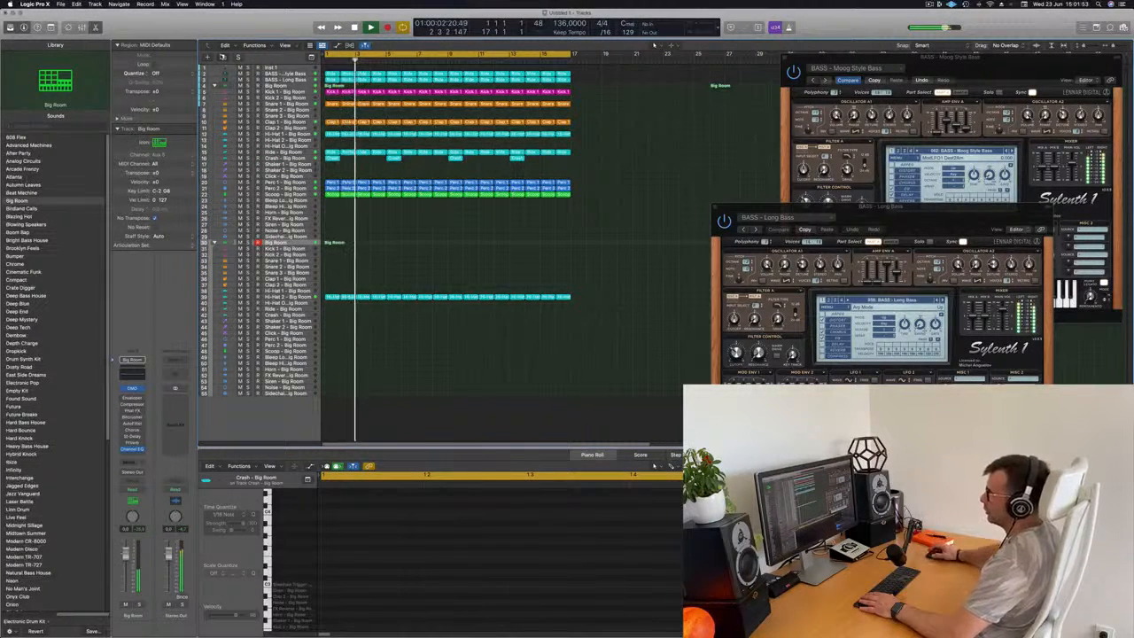
{"action": "left_click", "coordinate": [223, 57]}
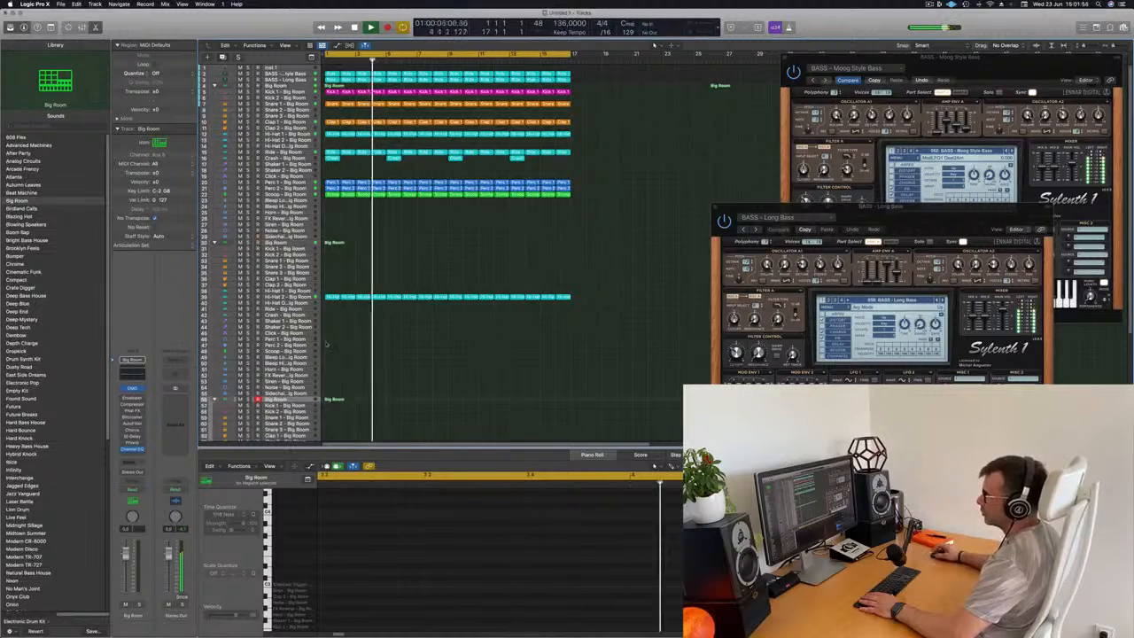
{"action": "scroll", "coordinate": [226, 354], "scroll_direction": "down", "scroll_amount": 1}
{"action": "scroll", "coordinate": [387, 250], "scroll_direction": "down", "scroll_amount": 1}
{"action": "scroll", "coordinate": [51, 337], "scroll_direction": "down", "scroll_amount": 10}
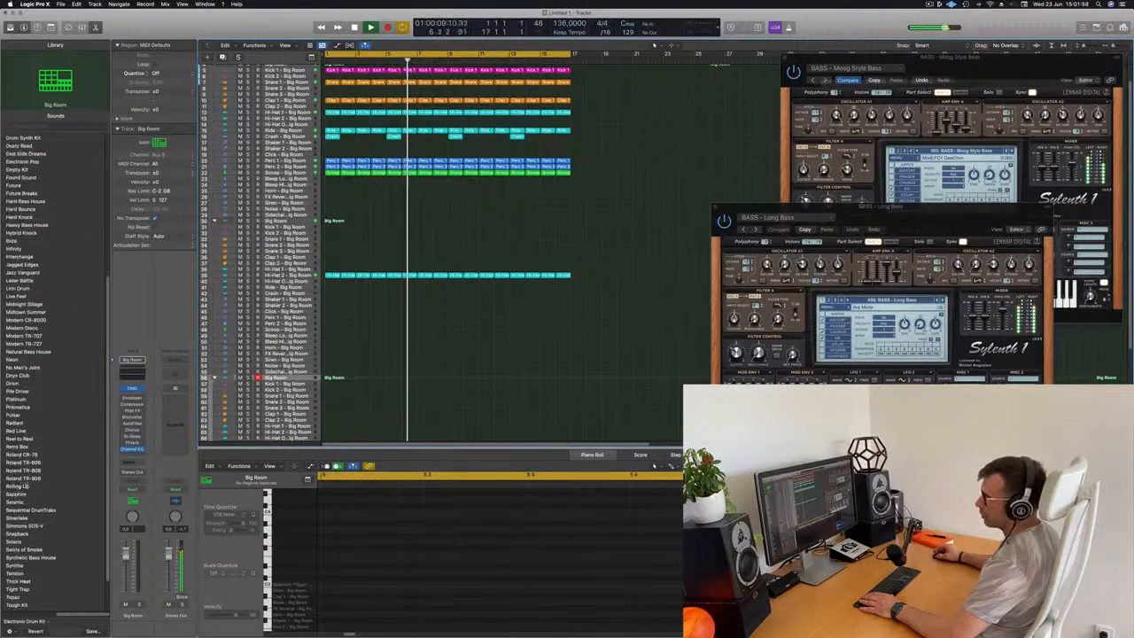
{"action": "left_click", "coordinate": [23, 478]}
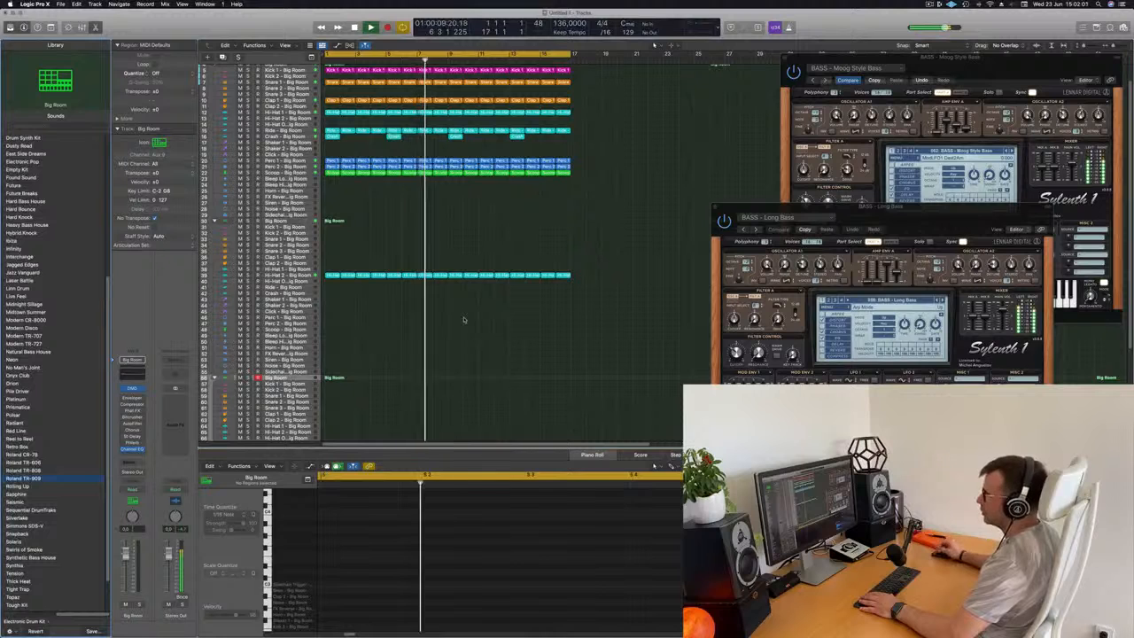
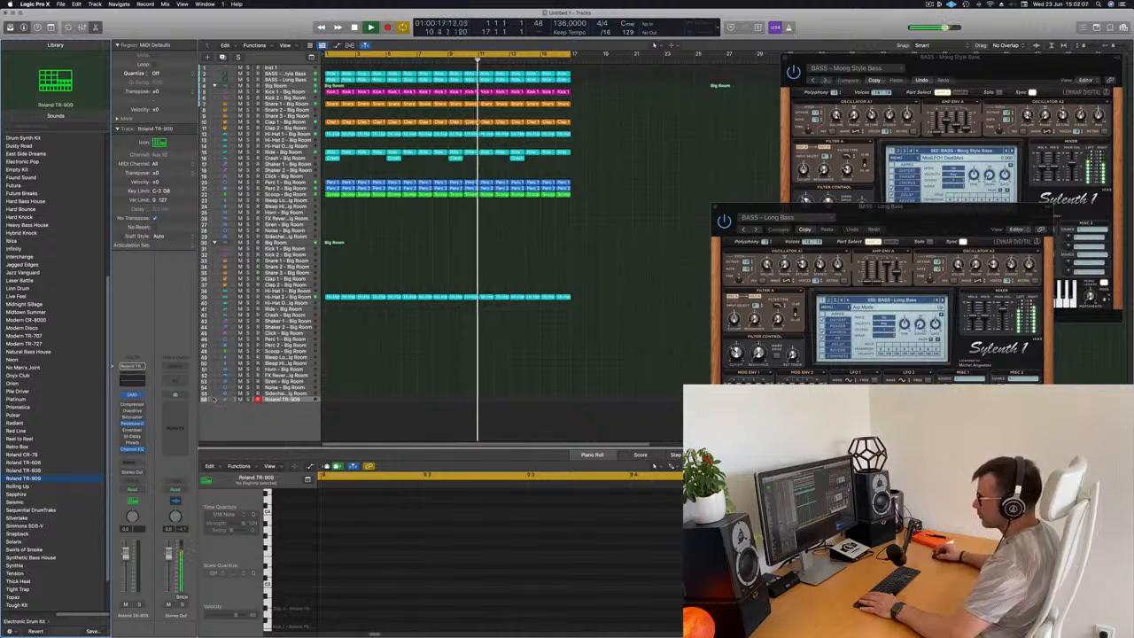
Expand the Roland TR-909 kit and copy the bar 1 Hi-Hat 2 region onto its Tom Low track.
{"action": "scroll", "coordinate": [433, 342], "scroll_direction": "down", "scroll_amount": 8}
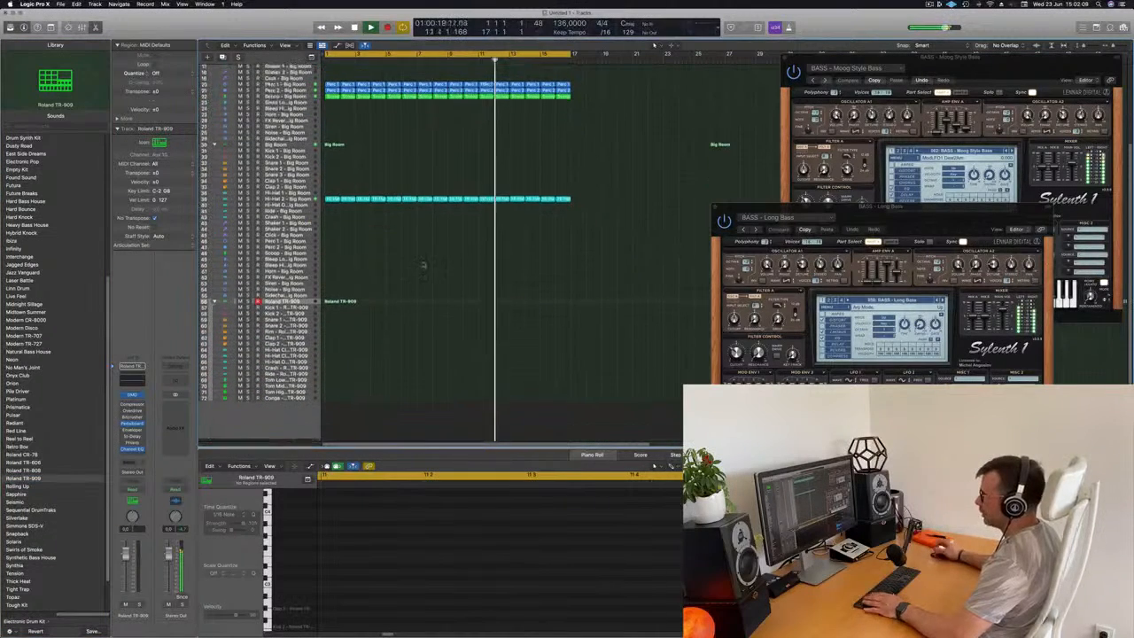
{"action": "left_click", "coordinate": [333, 202]}
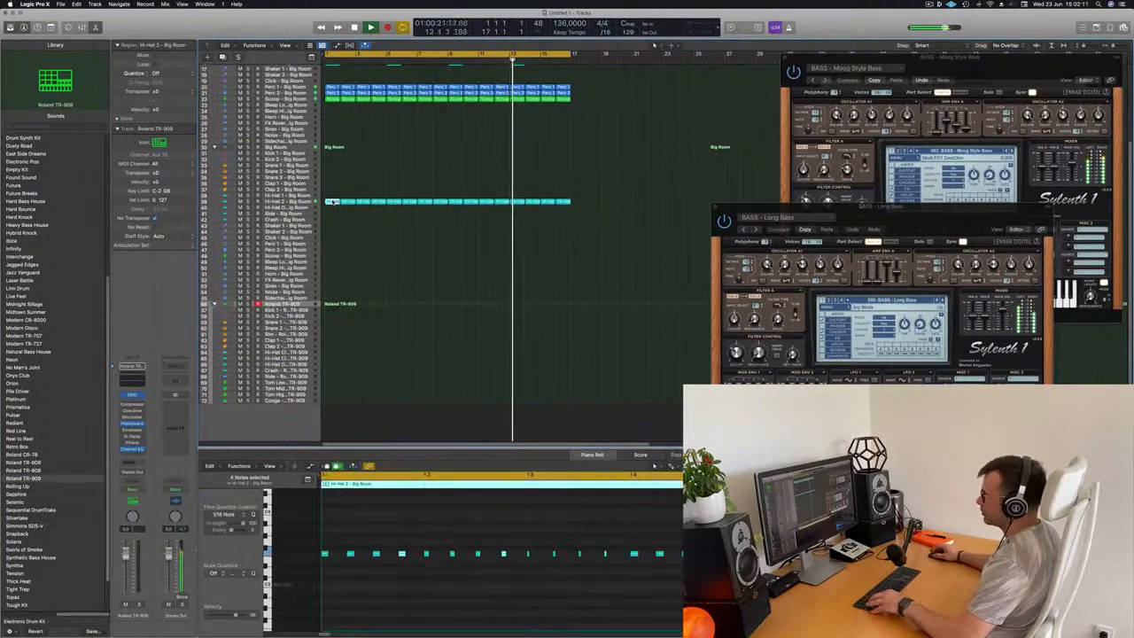
{"action": "left_click_drag", "start_coordinate": [332, 202], "coordinate": [336, 391]}
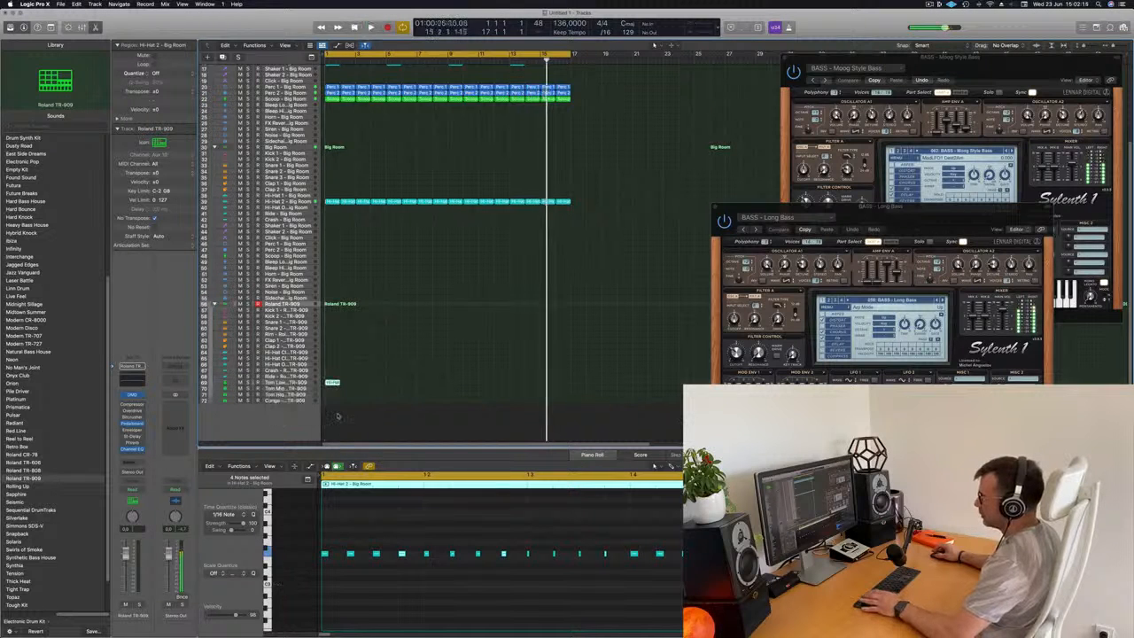
{"action": "key", "text": "Return"}
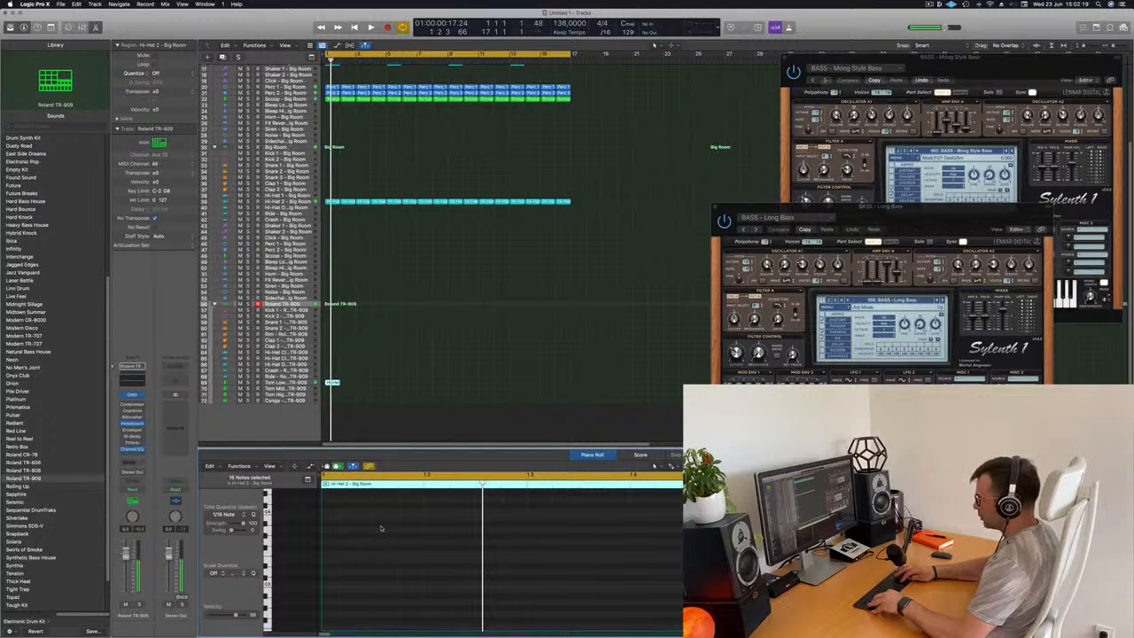
{"action": "key", "text": "Return"}
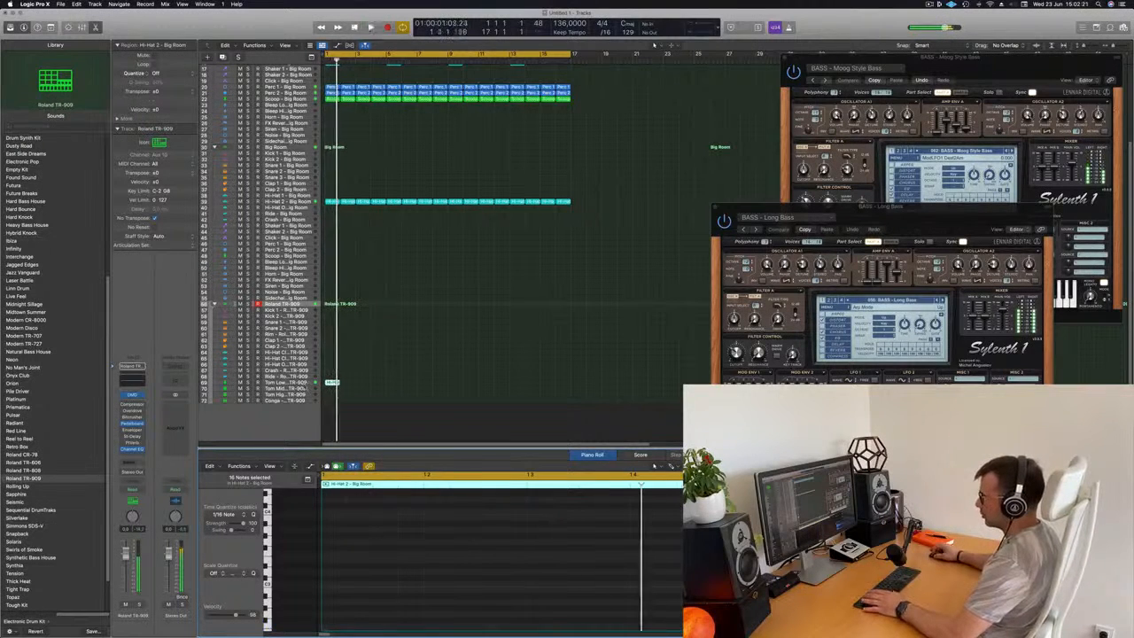
Audition the Tom Low region in solo, release the solo, and replay it with the full mix.
{"action": "left_click", "coordinate": [335, 382]}
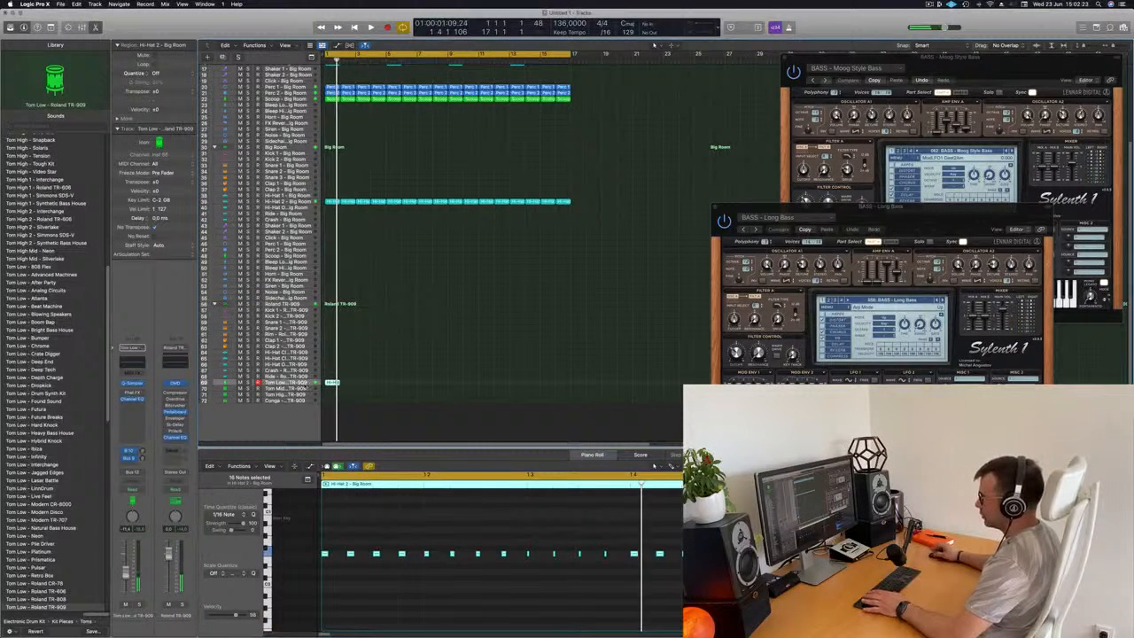
{"action": "key", "text": "space"}
{"action": "key", "text": "space"}
{"action": "key", "text": "space"}
{"action": "left_click", "coordinate": [139, 604]}
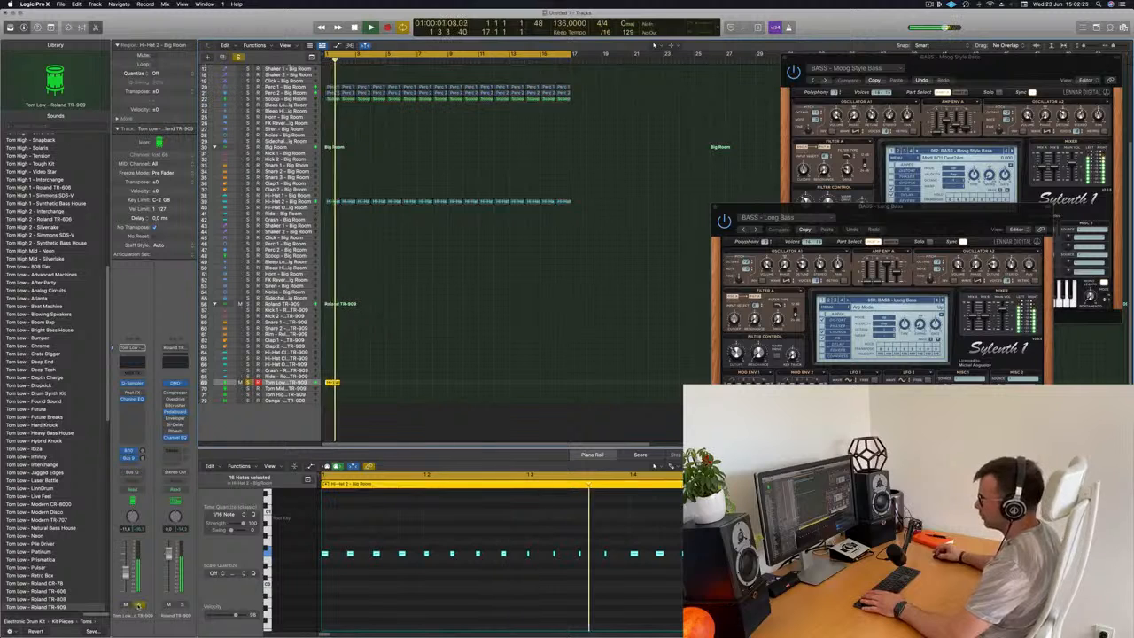
{"action": "left_click", "coordinate": [139, 604]}
{"action": "key", "text": "Return"}
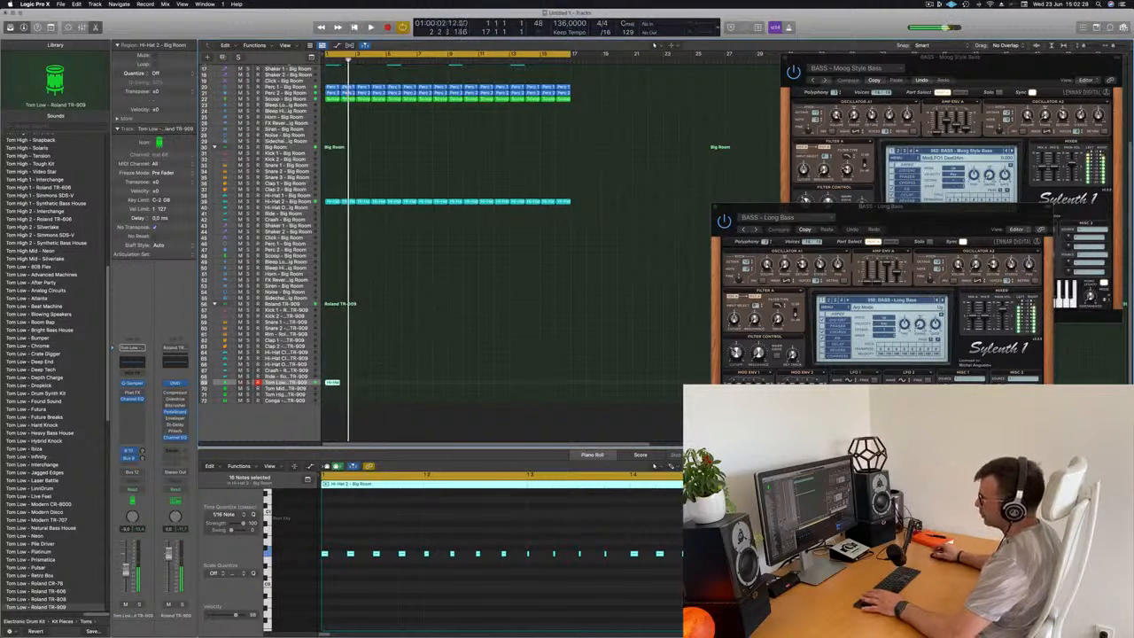
{"action": "key", "text": "Return"}
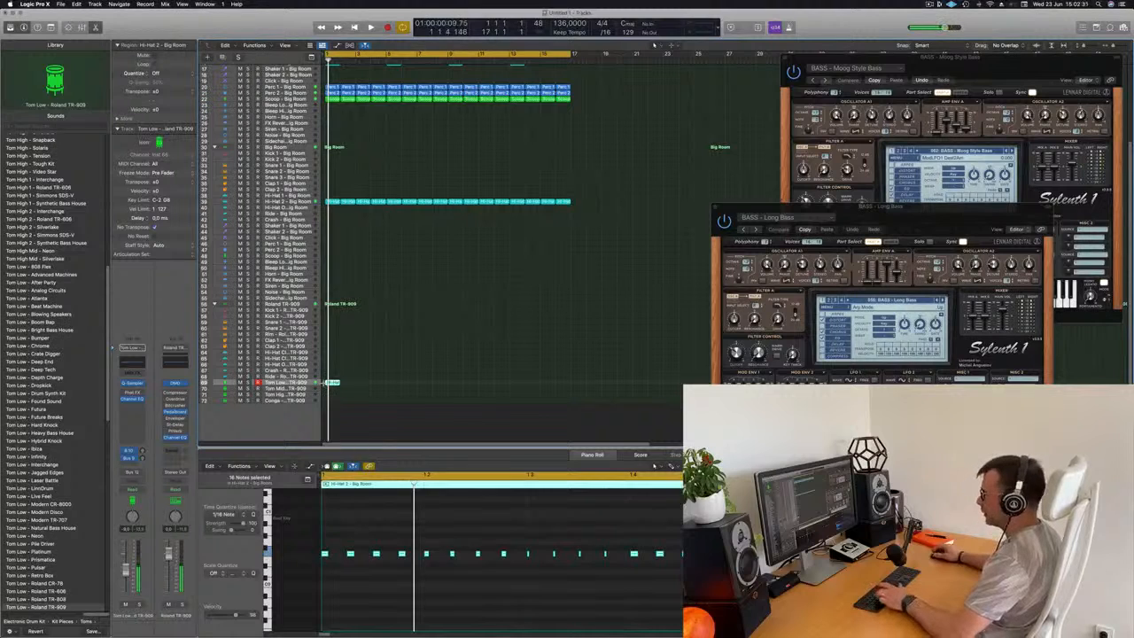
Repeat the Tom Low region until it fills all 16 bars and start playback.
{"action": "key", "text": "super+r"}
{"action": "key", "text": "super+r"}
{"action": "key", "text": "super+r"}
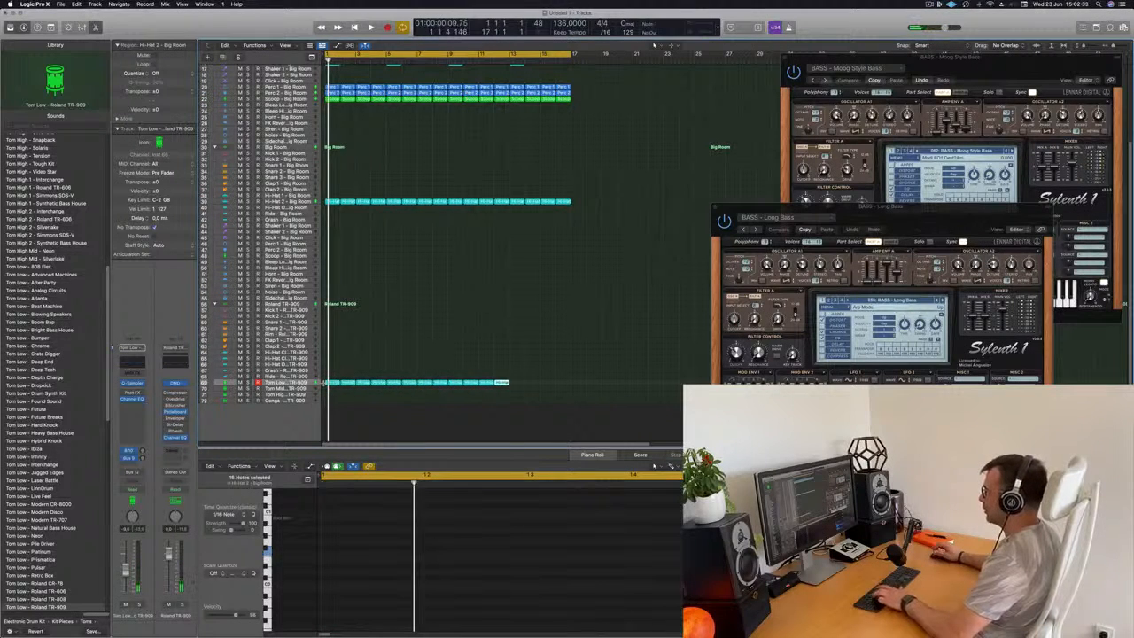
{"action": "key", "text": "space"}
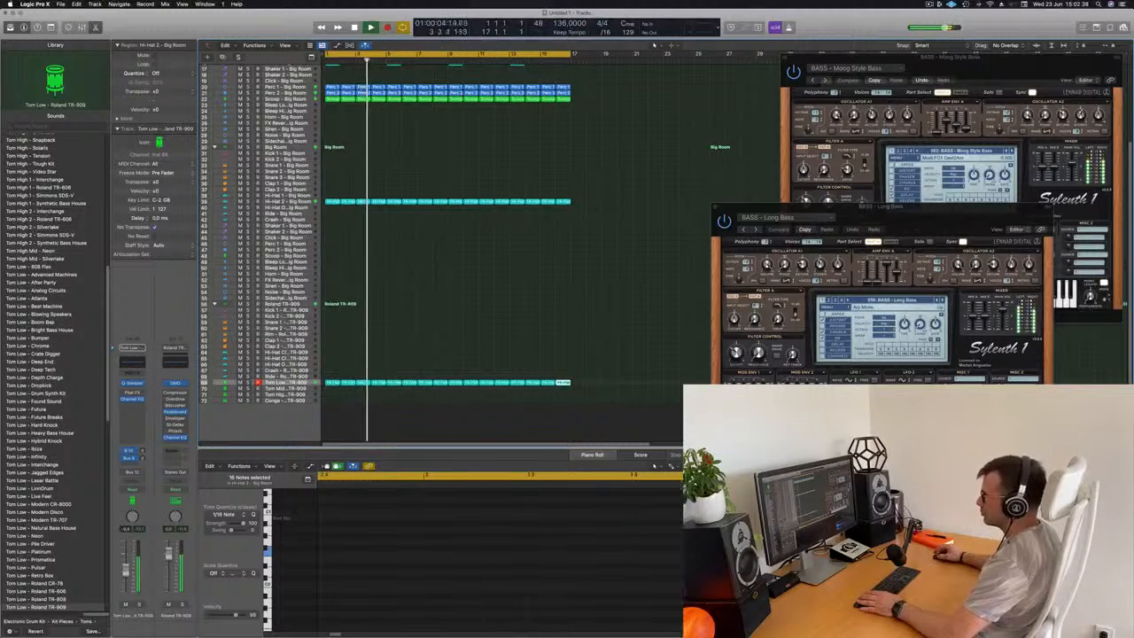
Open the Tom Low track's Quick Sampler, move its window off the regions, and select the track's bar 1 region.
{"action": "key", "text": "Return"}
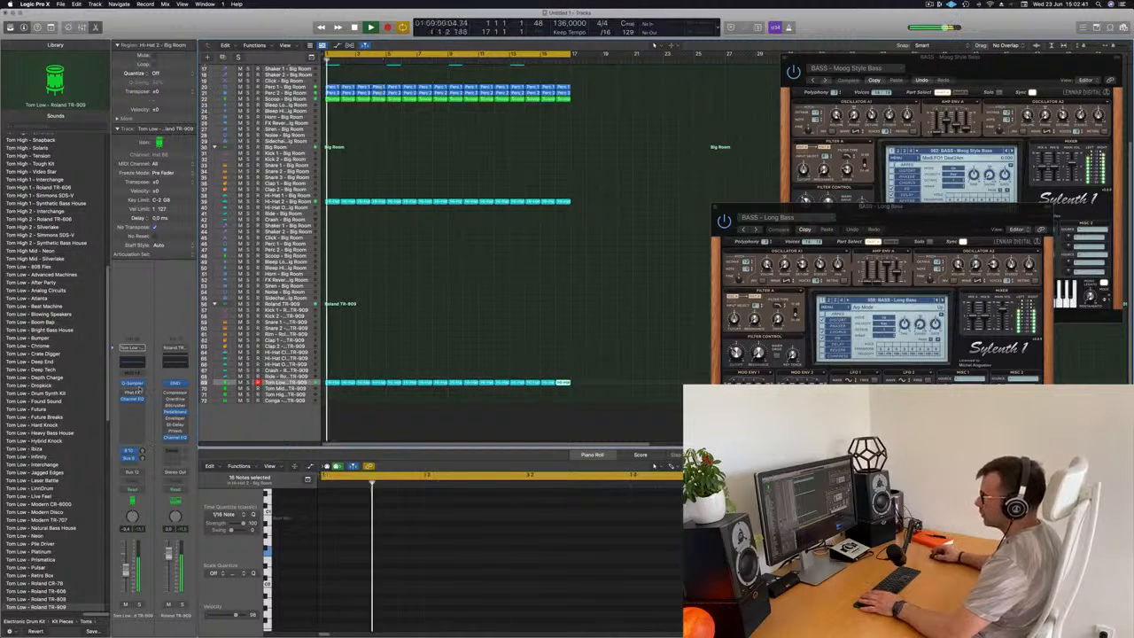
{"action": "left_click", "coordinate": [133, 384]}
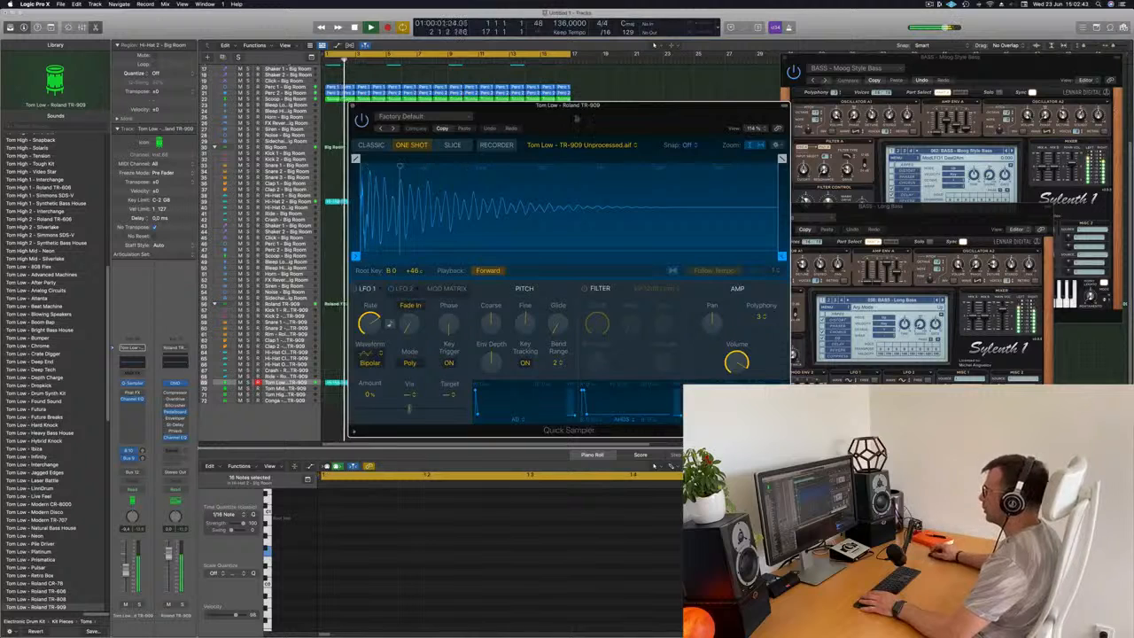
{"action": "left_click_drag", "start_coordinate": [584, 142], "coordinate": [928, 119]}
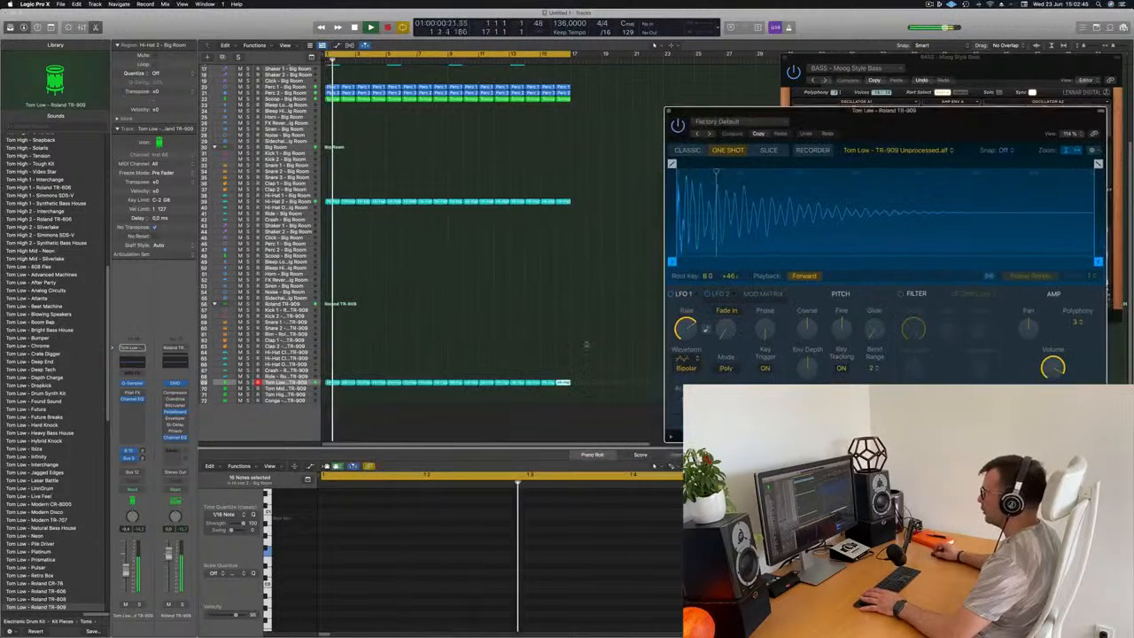
{"action": "left_click", "coordinate": [331, 383]}
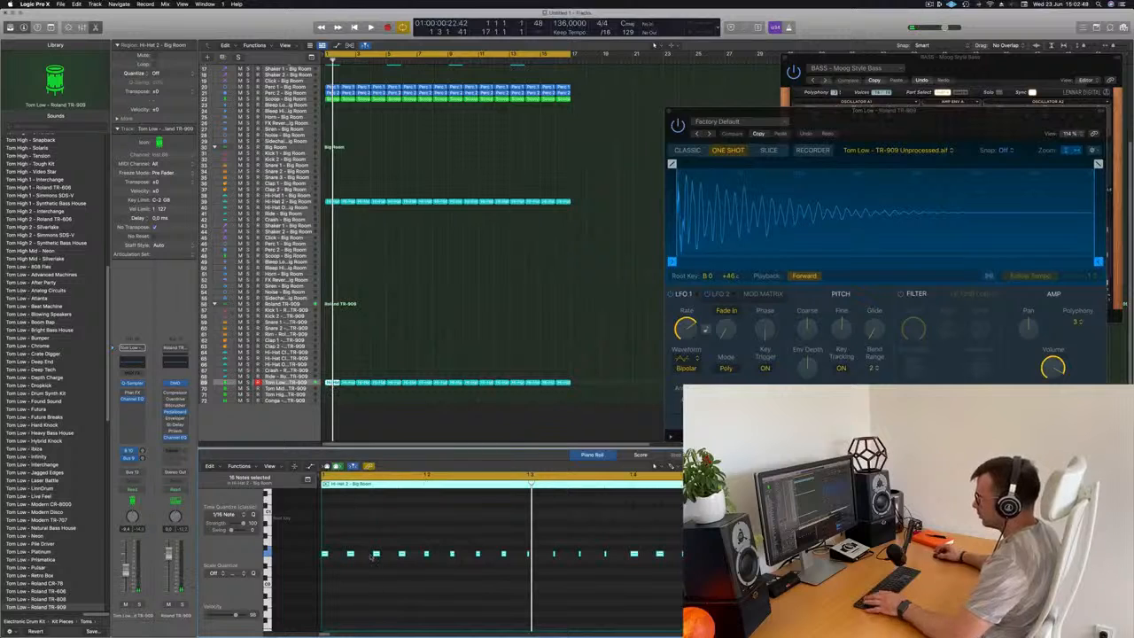
Lengthen all the notes in the Tom Low bar 1 region, play them back, and close the Quick Sampler window.
{"action": "left_click_drag", "start_coordinate": [326, 545], "coordinate": [753, 579]}
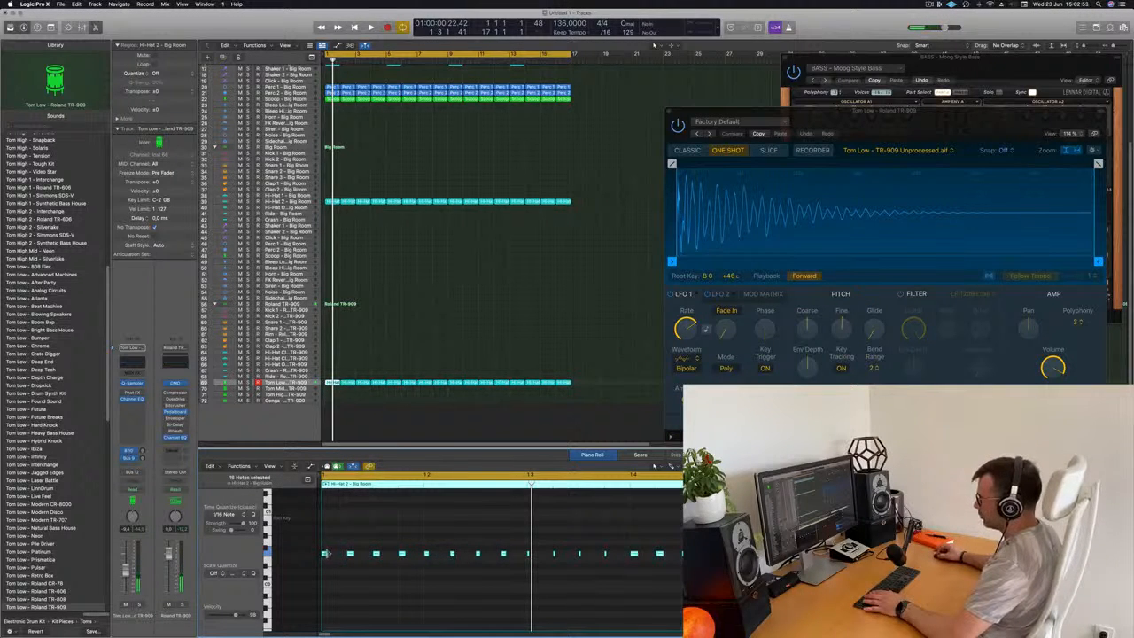
{"action": "left_click_drag", "start_coordinate": [326, 554], "coordinate": [338, 556]}
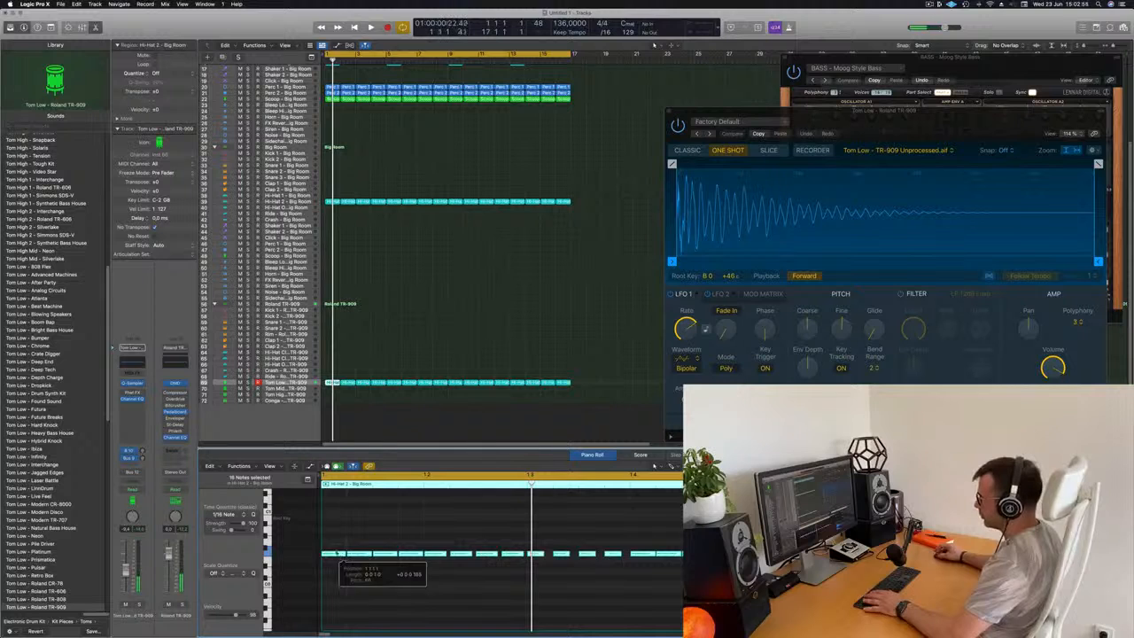
{"action": "key", "text": "space"}
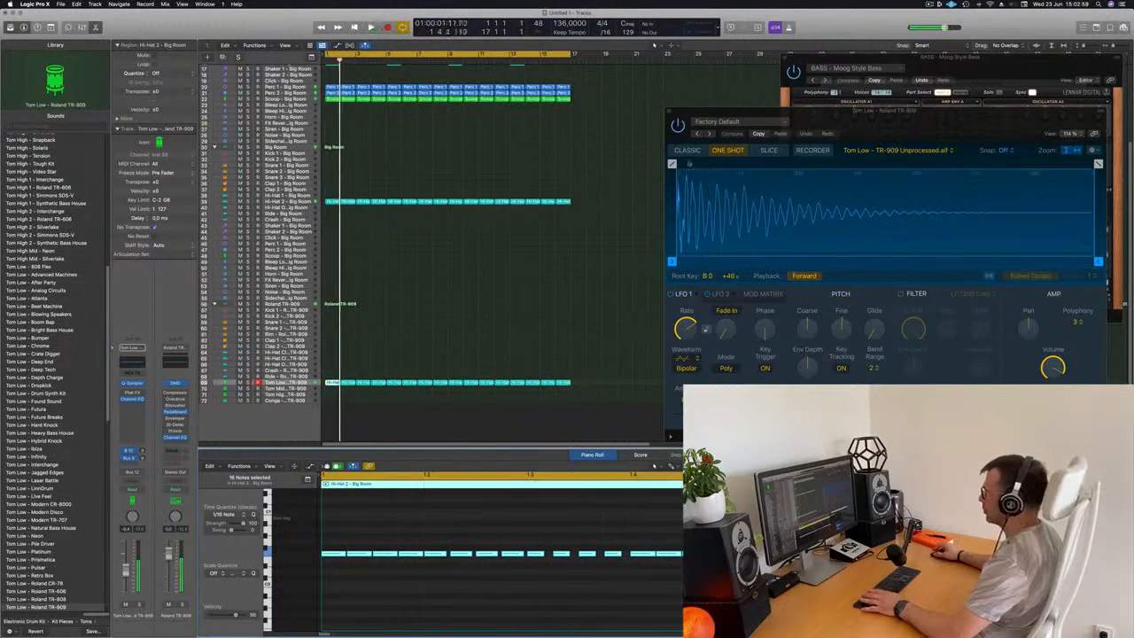
{"action": "left_click", "coordinate": [669, 110]}
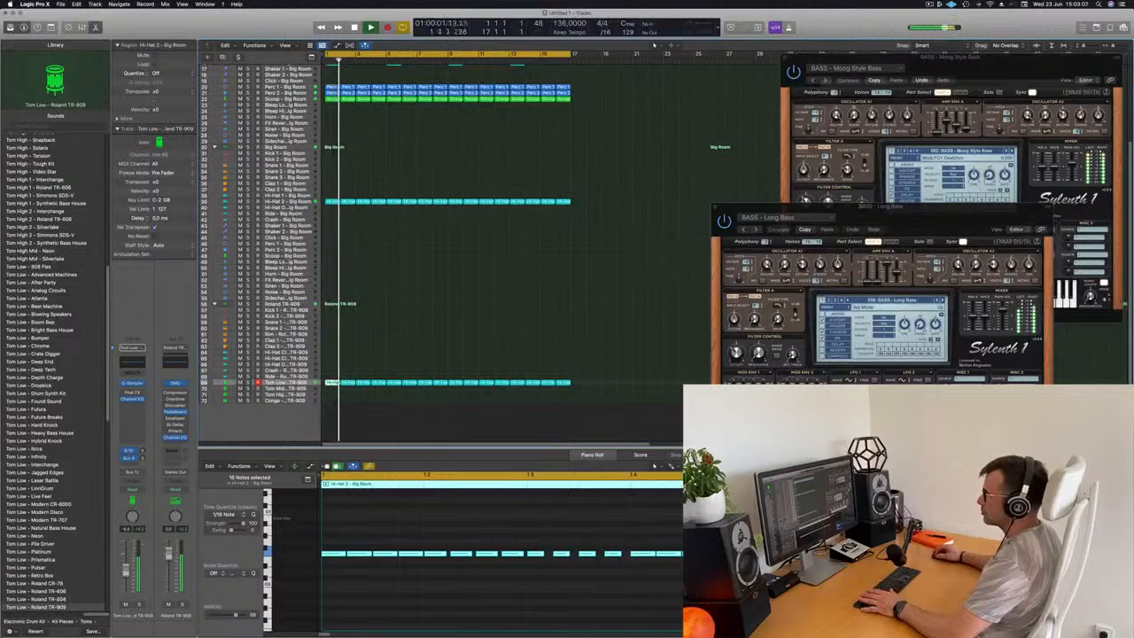
Insert a Compressor on the Tom Low channel, side-chain it to Kick 1 - Big Room, and set its ratio to about 4.1:1.
{"action": "left_click", "coordinate": [131, 405]}
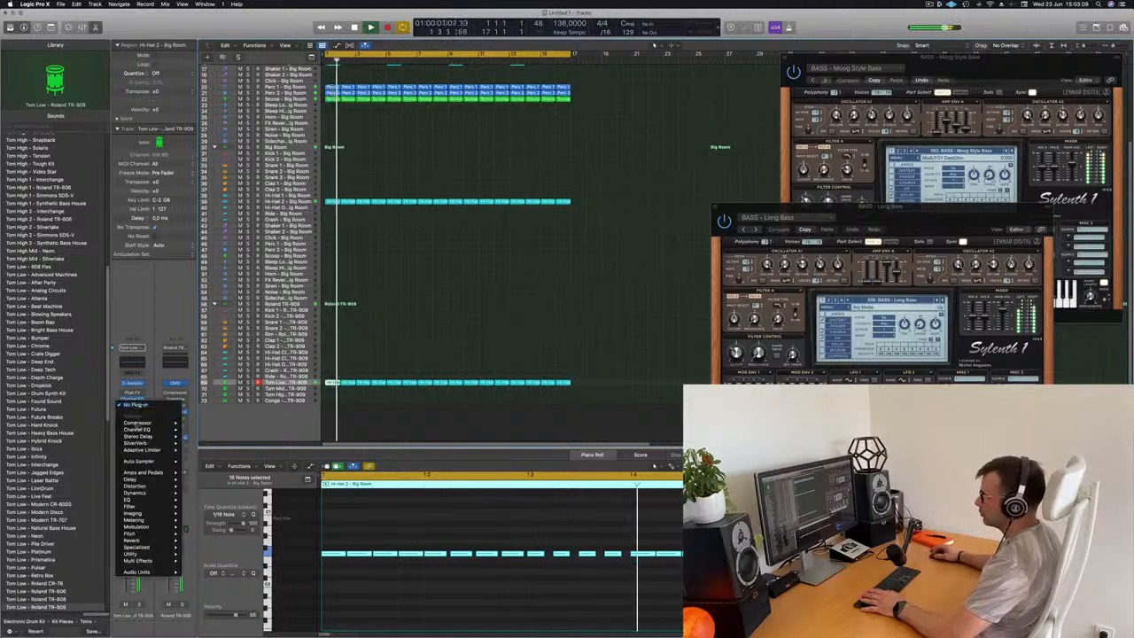
{"action": "mouse_move", "coordinate": [177, 430]}
{"action": "left_click", "coordinate": [197, 424]}
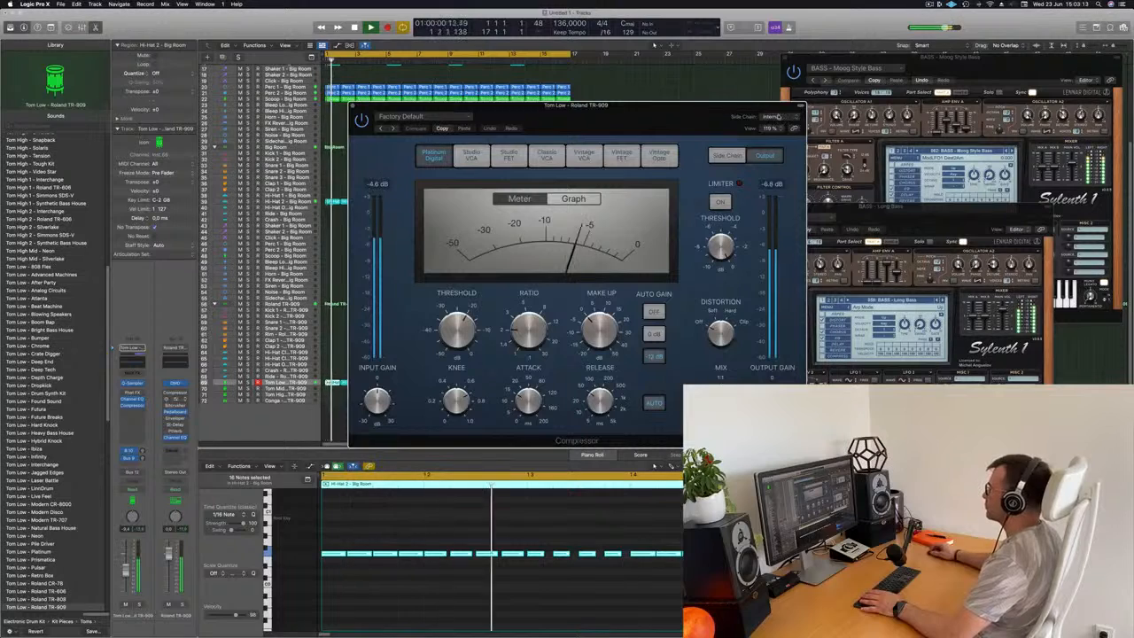
{"action": "left_click", "coordinate": [771, 116]}
{"action": "mouse_move", "coordinate": [767, 134]}
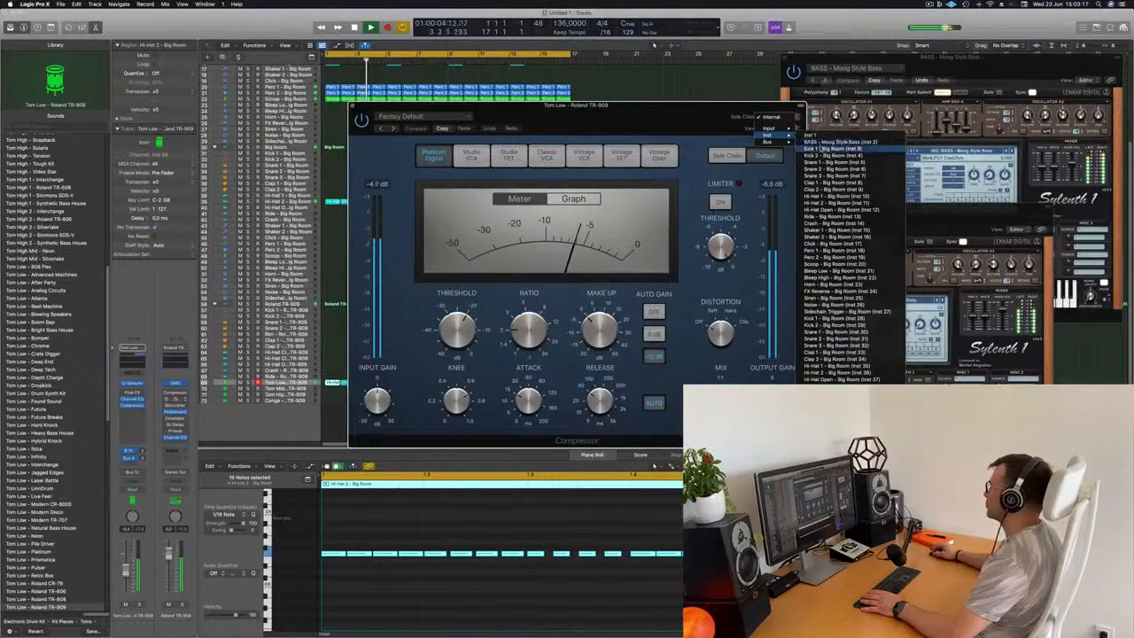
{"action": "left_click", "coordinate": [699, 117]}
{"action": "left_click_drag", "start_coordinate": [690, 117], "coordinate": [700, 114]}
{"action": "key", "text": "space"}
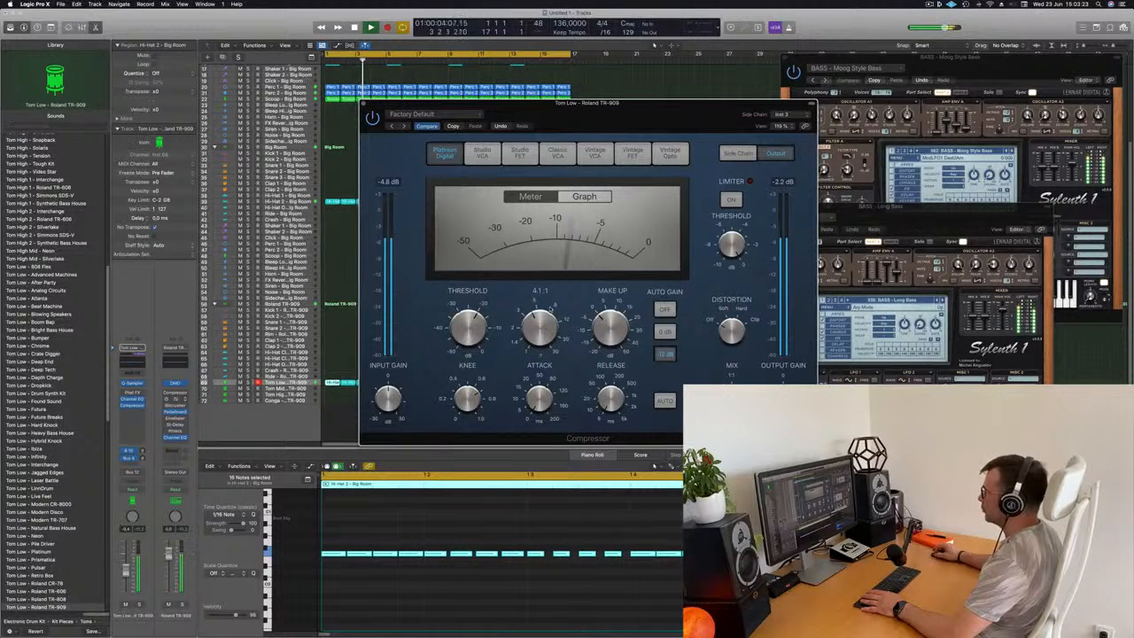
Audition the side-chained Tom Low in solo, close the Compressor window, and release the solo.
{"action": "left_click_drag", "start_coordinate": [576, 105], "coordinate": [560, 144]}
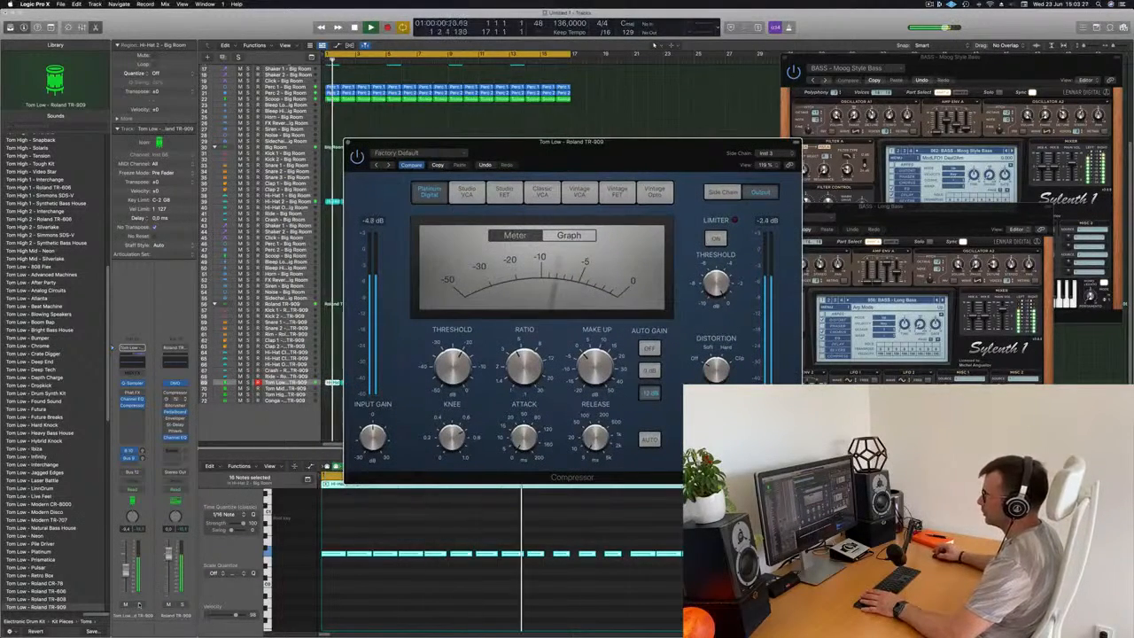
{"action": "key", "text": "s"}
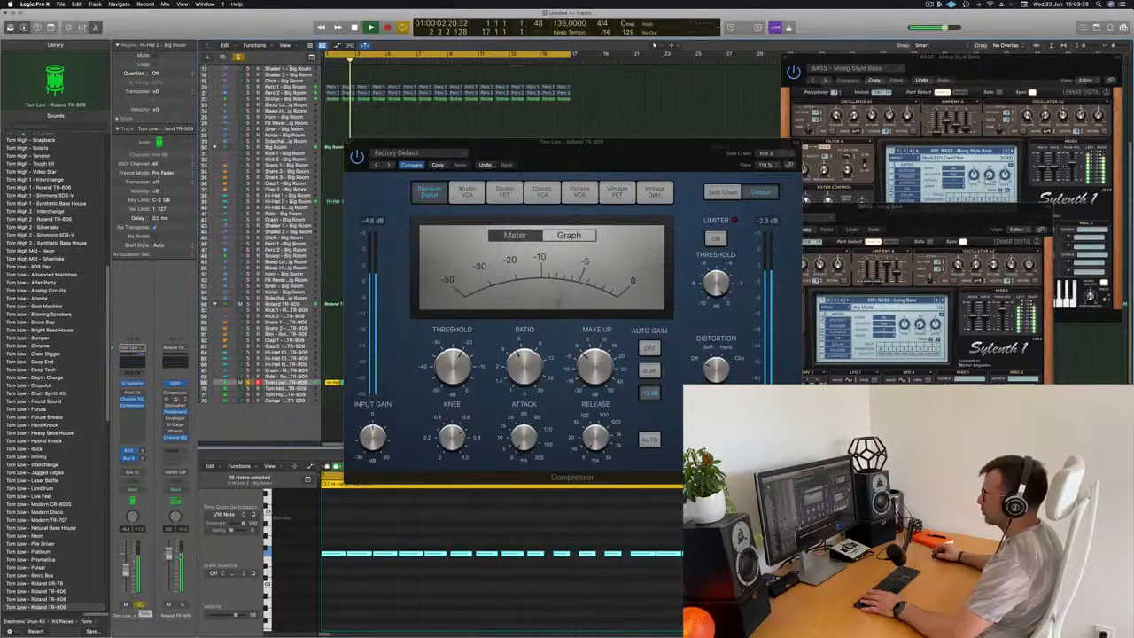
{"action": "left_click_drag", "start_coordinate": [523, 354], "coordinate": [526, 347]}
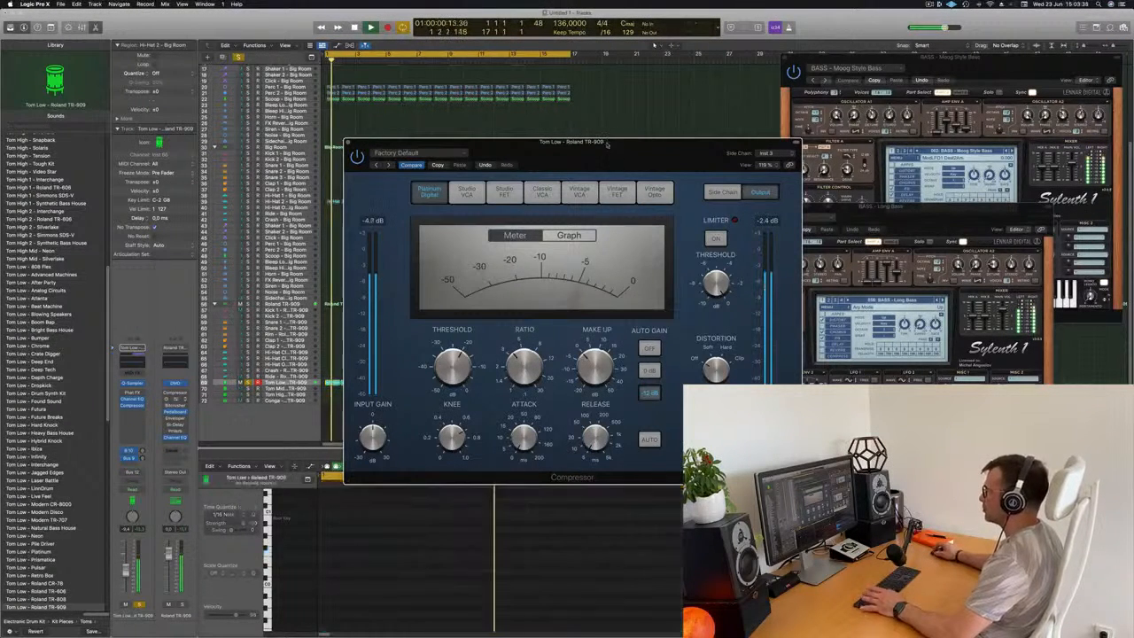
{"action": "left_click_drag", "start_coordinate": [348, 148], "coordinate": [368, 132]}
{"action": "left_click", "coordinate": [370, 129]}
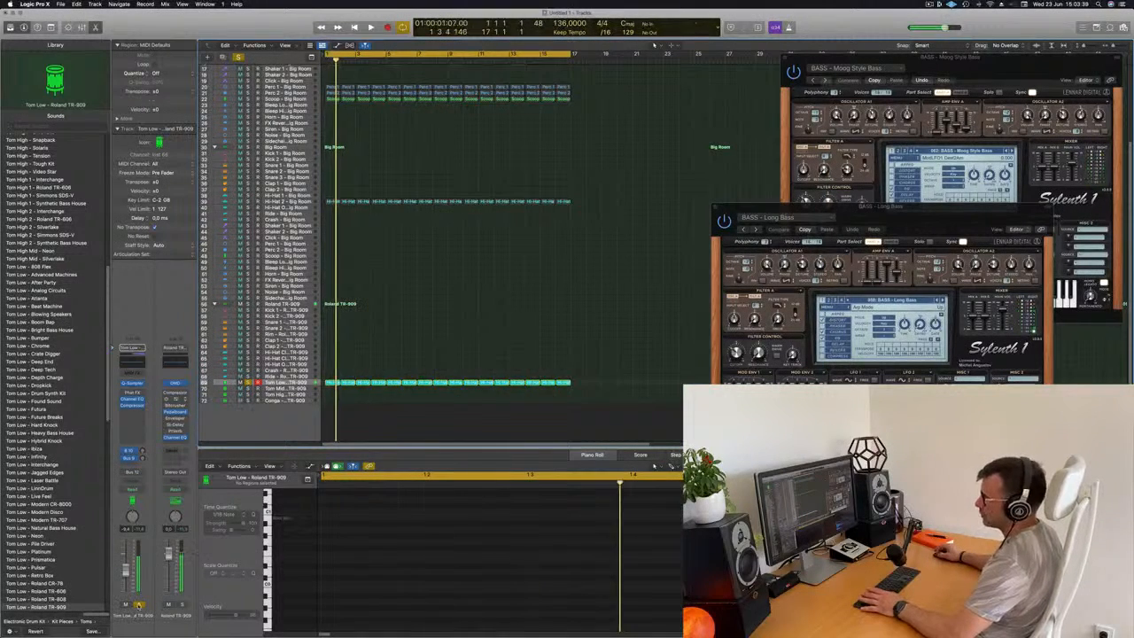
{"action": "left_click", "coordinate": [137, 605]}
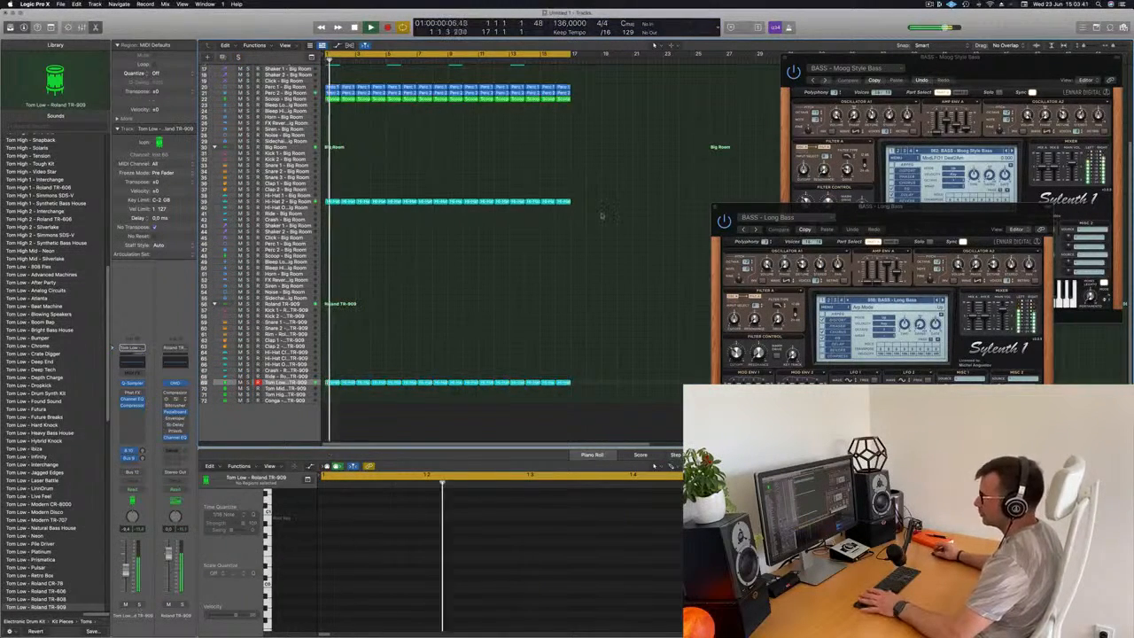
Compare the mix with Tom Low muted and unmuted, and lower the Tom Low channel volume slightly.
{"action": "left_click", "coordinate": [138, 606]}
{"action": "left_click", "coordinate": [137, 606]}
{"action": "left_click", "coordinate": [126, 606]}
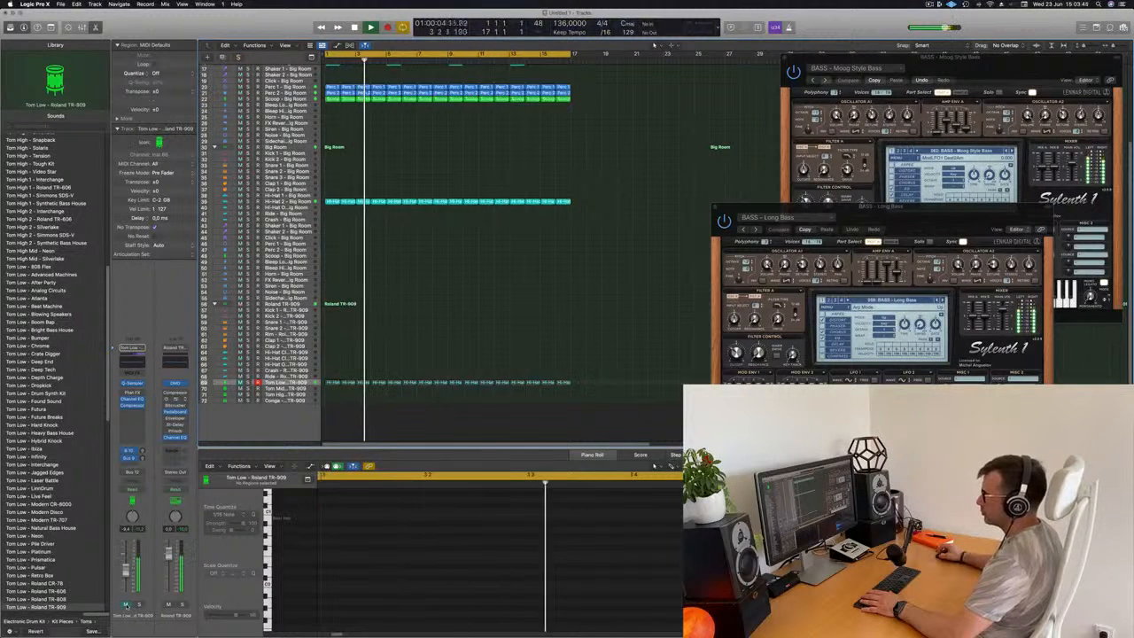
{"action": "left_click", "coordinate": [126, 606]}
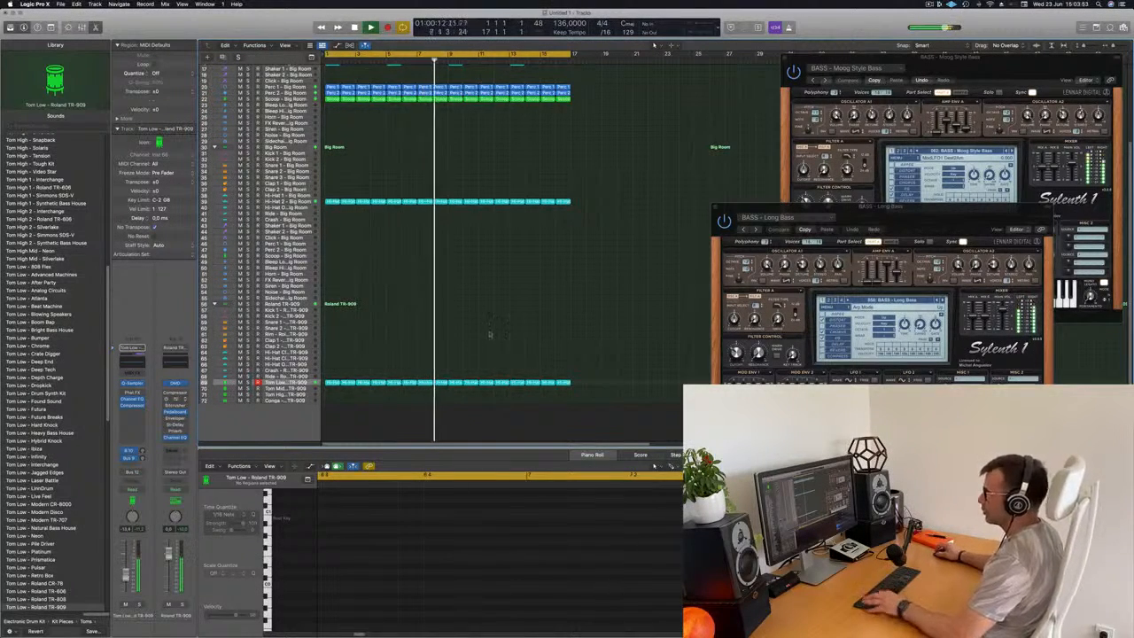
Look over the arrangement during playback and inspect the notes of the Long Bass and the second kit's Hi-Hat 2 region.
{"action": "scroll", "coordinate": [634, 197], "scroll_direction": "up", "scroll_amount": 5}
{"action": "scroll", "coordinate": [634, 198], "scroll_direction": "up", "scroll_amount": 2}
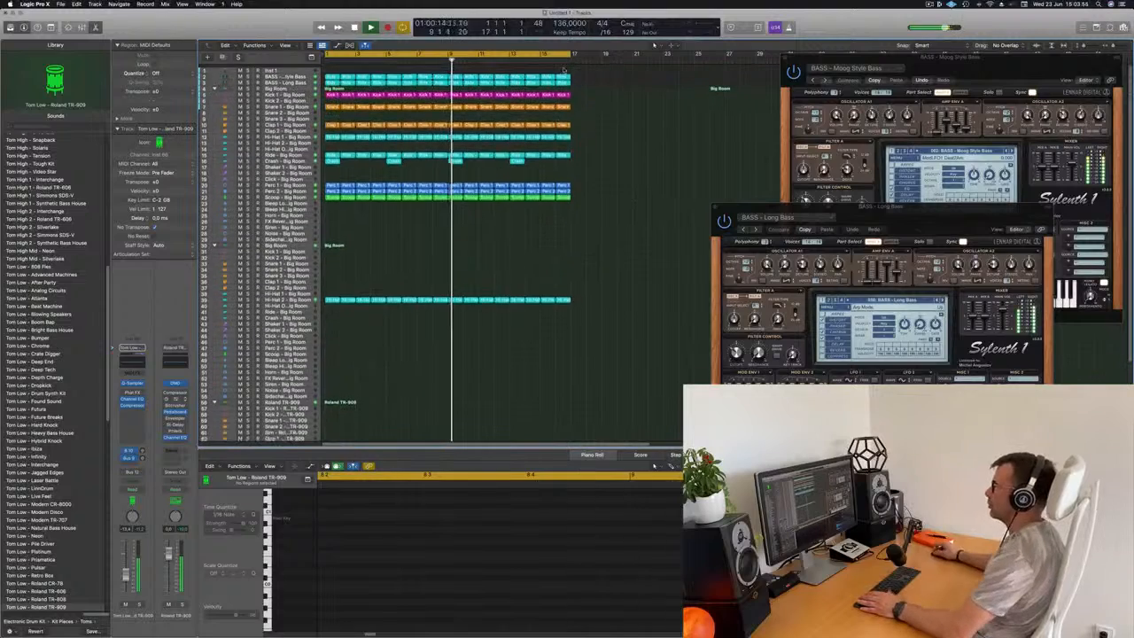
{"action": "left_click", "coordinate": [274, 80]}
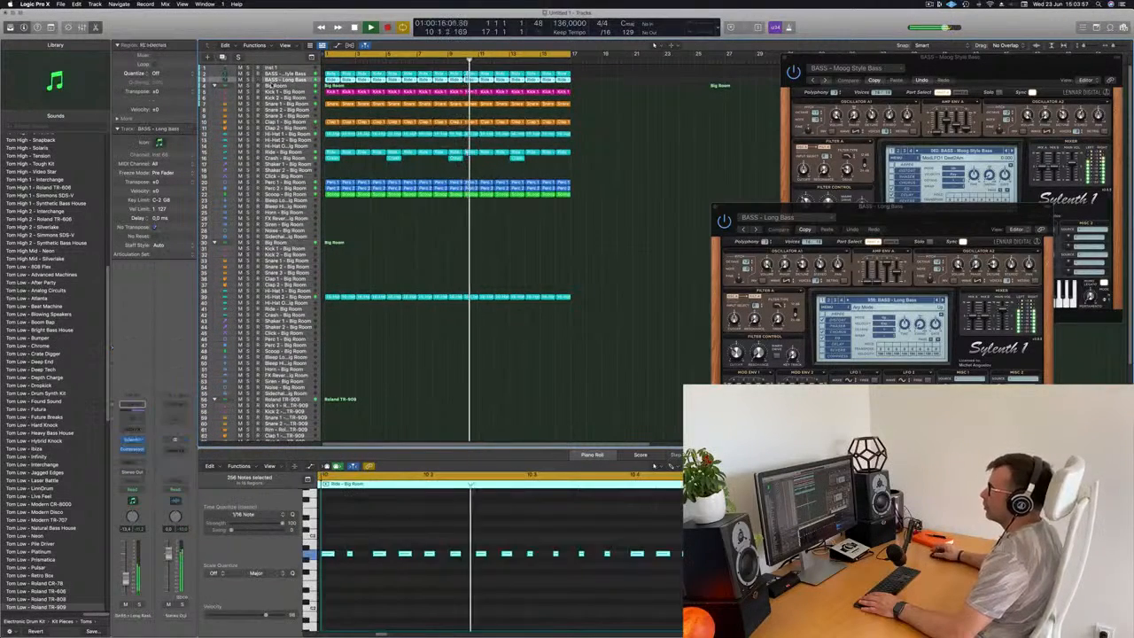
{"action": "scroll", "coordinate": [393, 373], "scroll_direction": "down", "scroll_amount": 2}
{"action": "scroll", "coordinate": [394, 373], "scroll_direction": "up", "scroll_amount": 2}
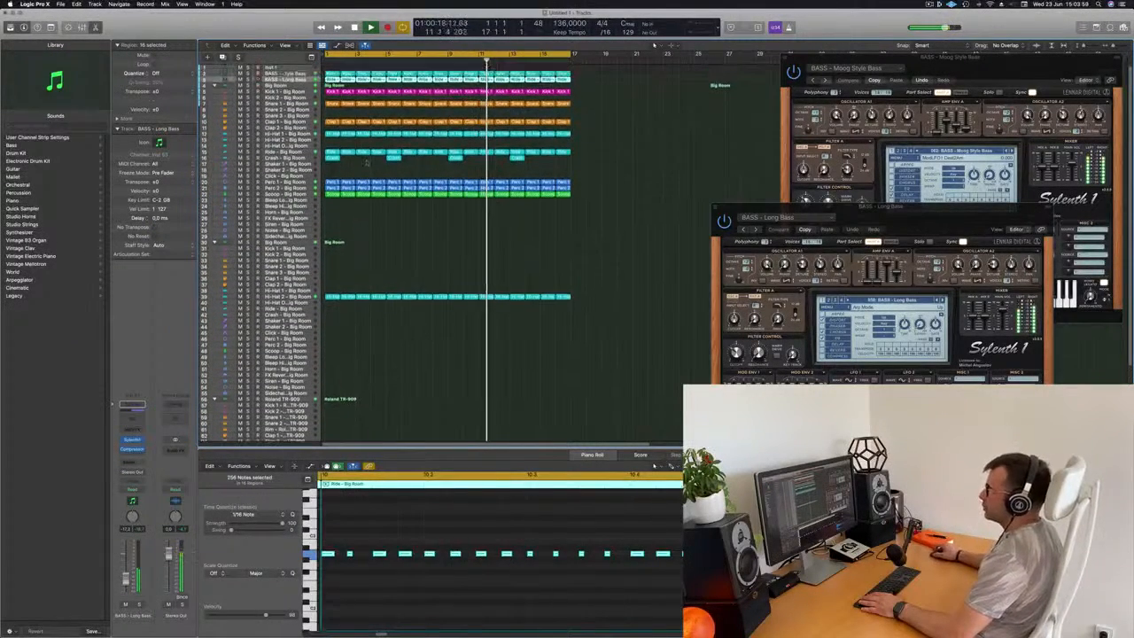
{"action": "scroll", "coordinate": [402, 368], "scroll_direction": "down", "scroll_amount": 2}
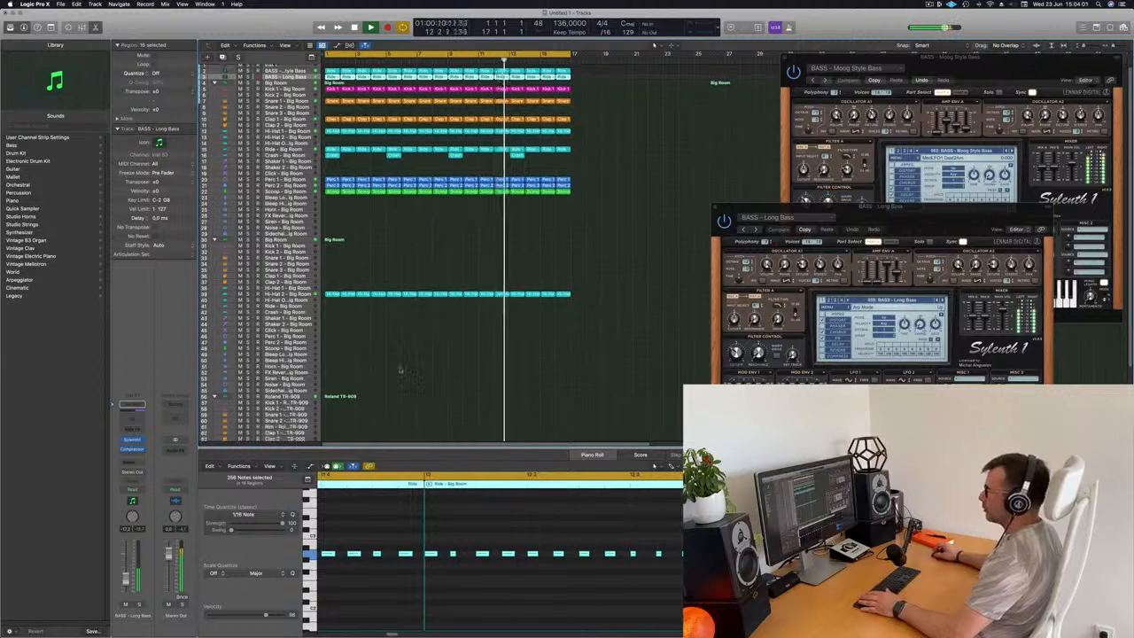
{"action": "scroll", "coordinate": [401, 370], "scroll_direction": "down", "scroll_amount": 5}
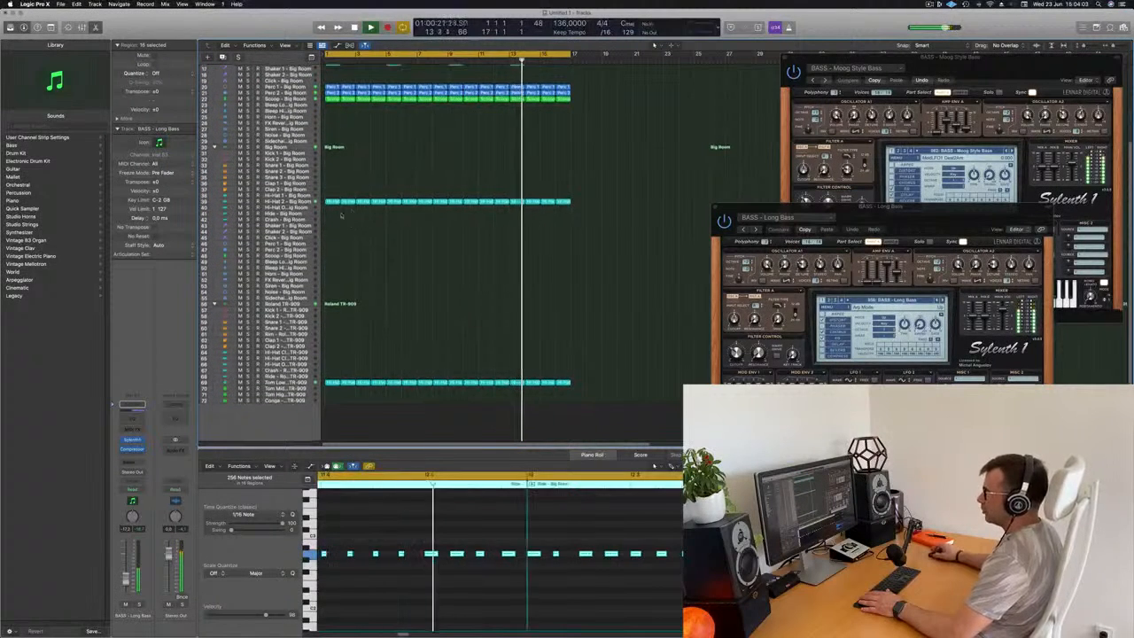
{"action": "left_click", "coordinate": [329, 203]}
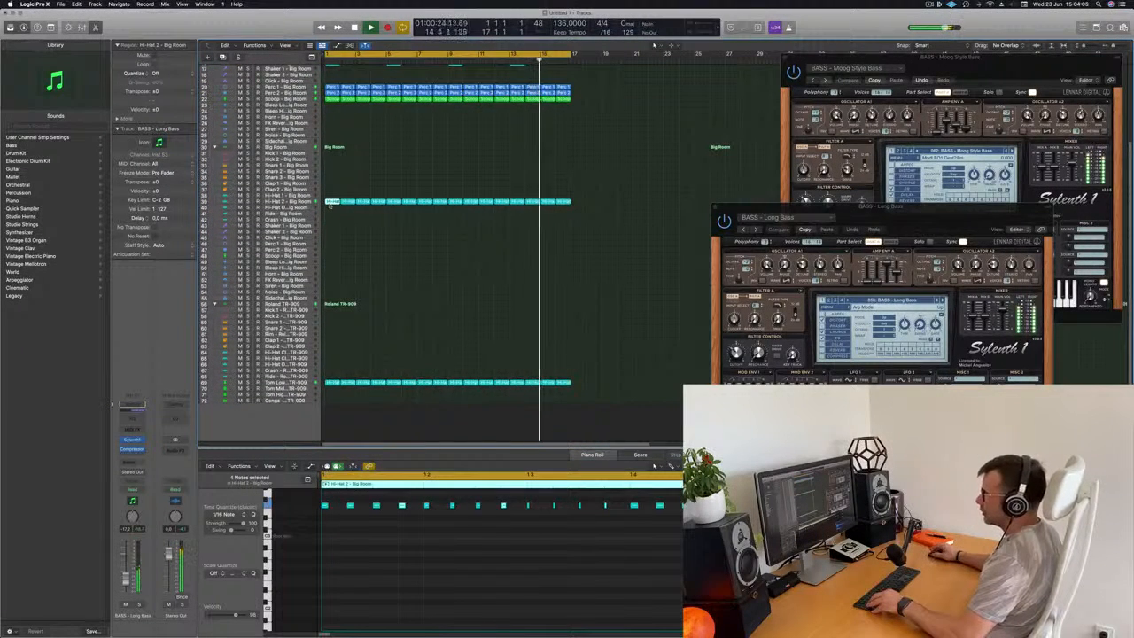
Copy the bar 1 Scoop region onto the Roland TR-909 Tom Mid track and select both of its notes.
{"action": "left_click", "coordinate": [333, 100]}
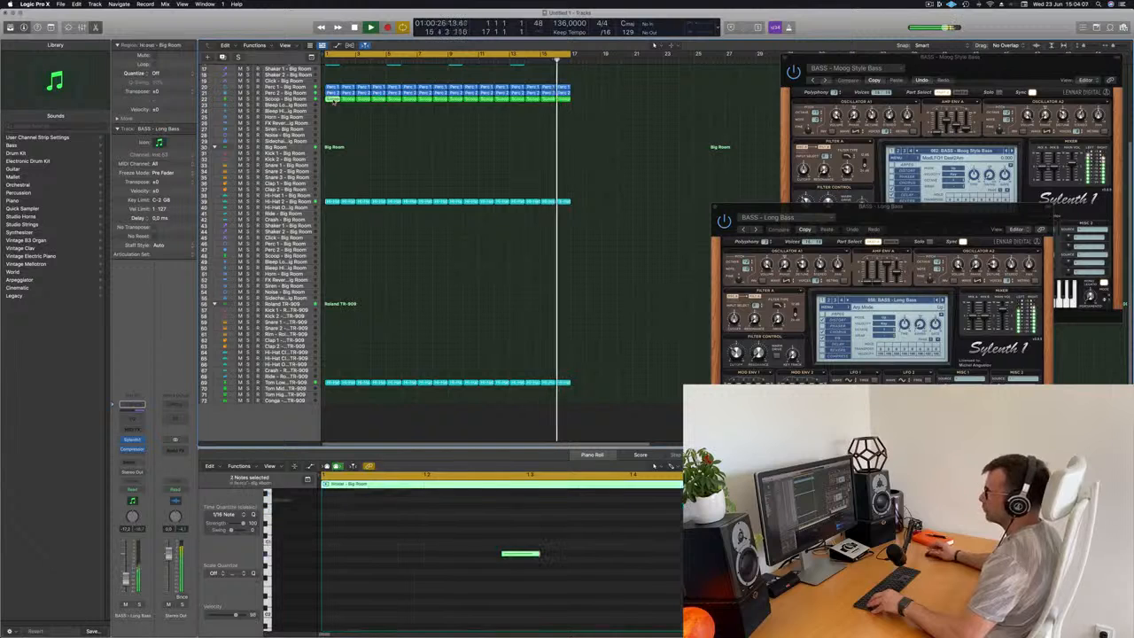
{"action": "left_click_drag", "start_coordinate": [333, 100], "coordinate": [343, 410]}
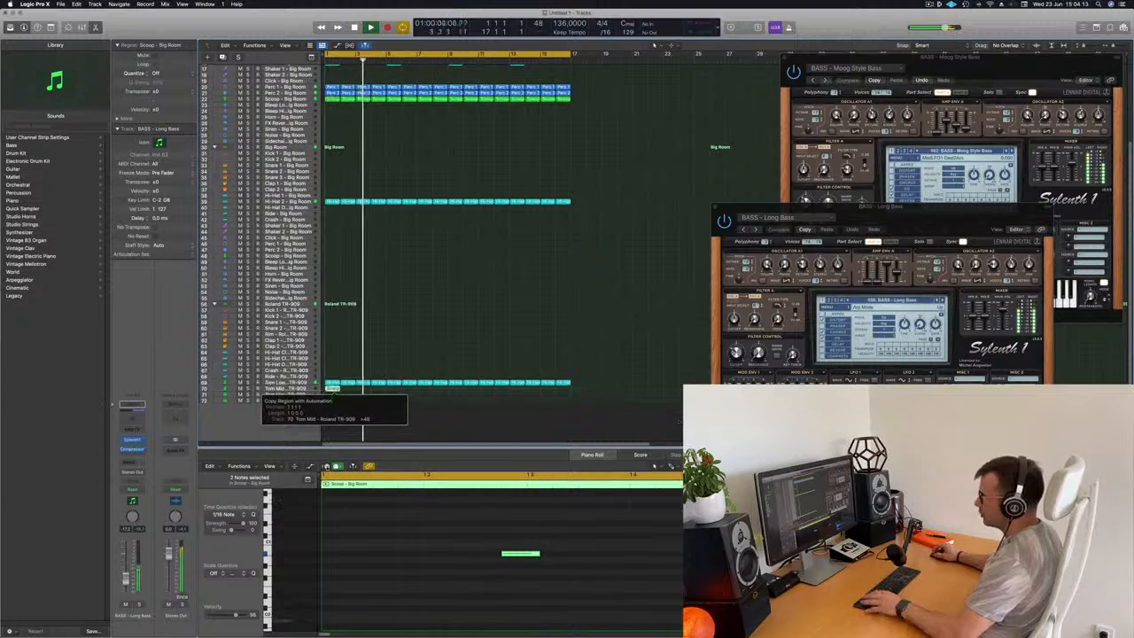
{"action": "left_click_drag", "start_coordinate": [335, 390], "coordinate": [335, 390]}
{"action": "left_click", "coordinate": [306, 390]}
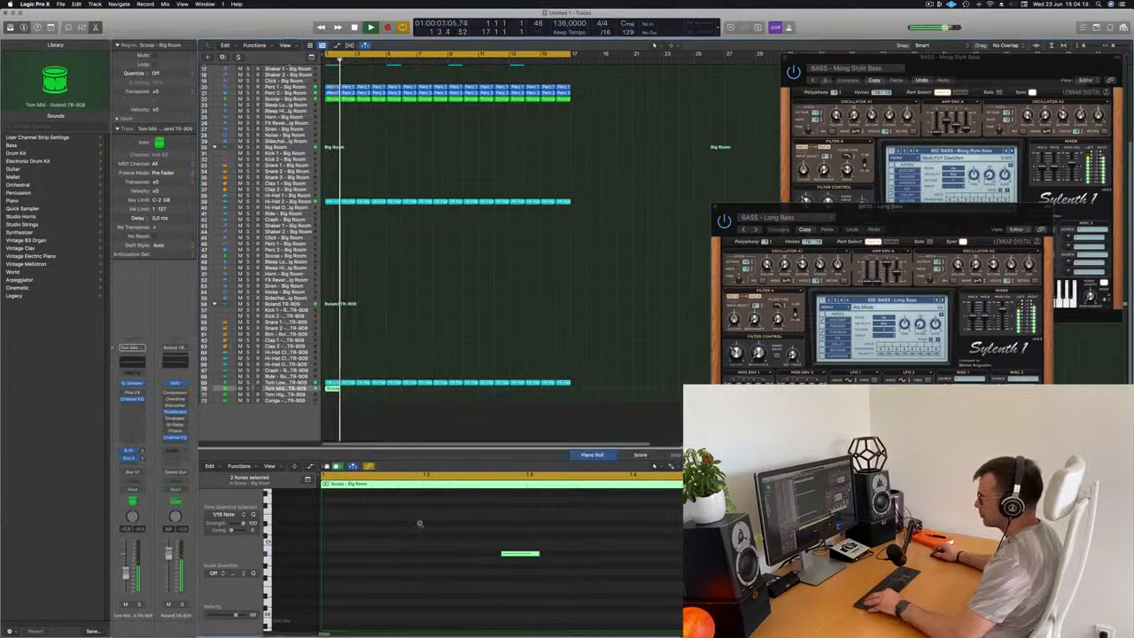
{"action": "scroll", "coordinate": [400, 531], "scroll_direction": "down", "scroll_amount": 1}
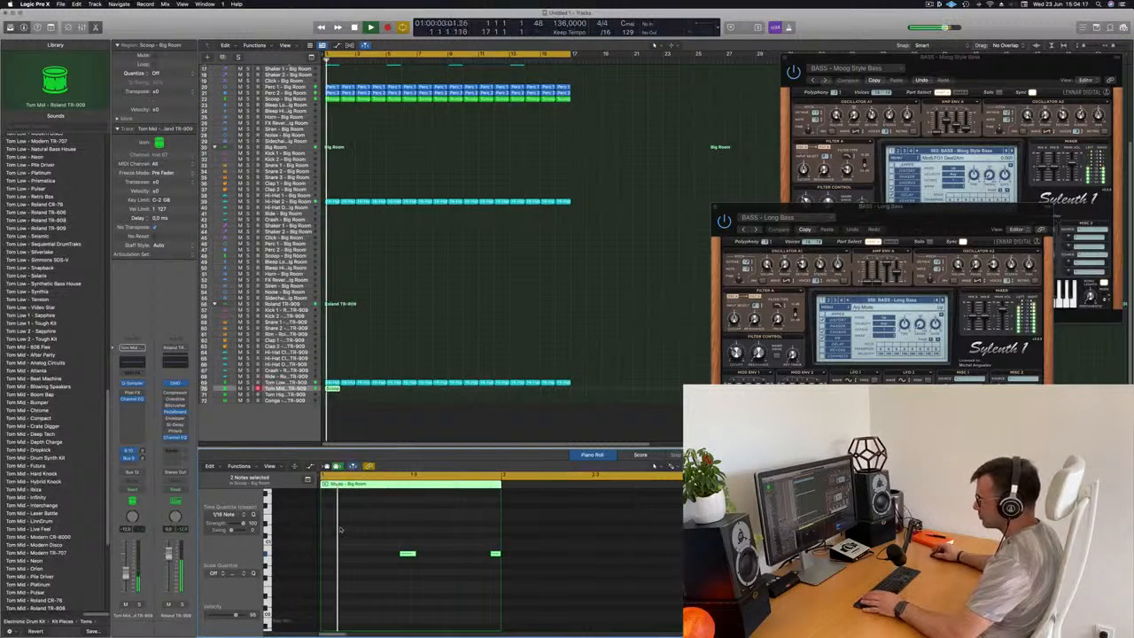
{"action": "left_click_drag", "start_coordinate": [340, 529], "coordinate": [507, 582]}
{"action": "key", "text": "Return"}
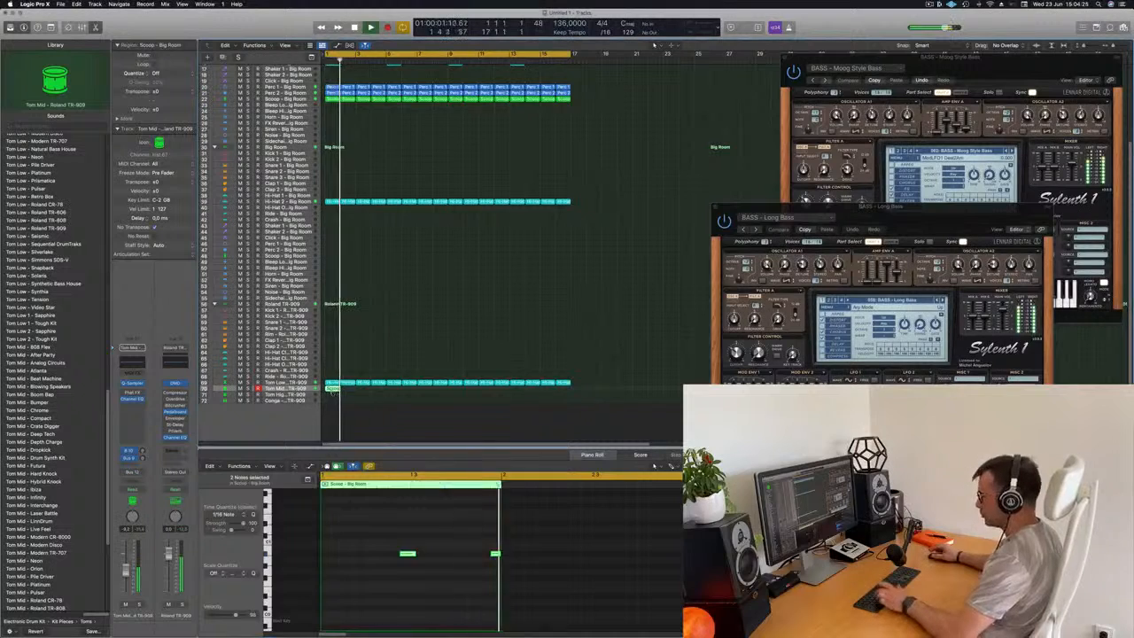
Repeat the Tom Mid region until it fills all 16 bars.
{"action": "key", "text": "super+r"}
{"action": "key", "text": "super+r"}
{"action": "key", "text": "super+r"}
{"action": "key", "text": "super+r"}
{"action": "key", "text": "super+r"}
{"action": "key", "text": "super+r"}
{"action": "key", "text": "super+r"}
{"action": "key", "text": "super+r"}
{"action": "key", "text": "super+r"}
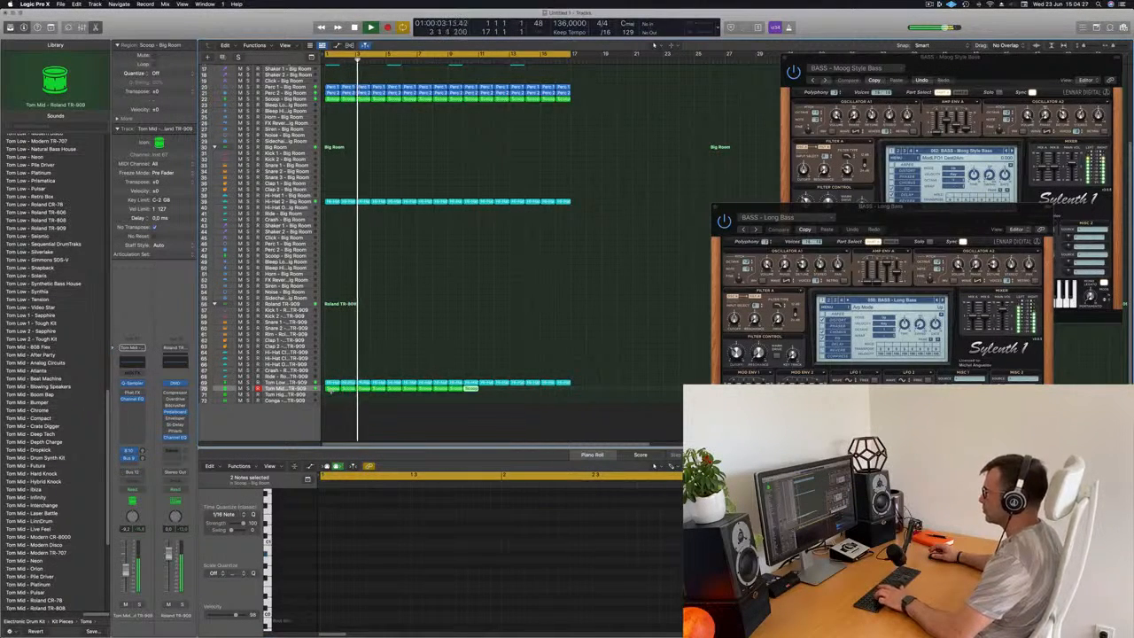
{"action": "key", "text": "super+r"}
{"action": "key", "text": "super+r"}
{"action": "key", "text": "super+r"}
{"action": "key", "text": "super+r"}
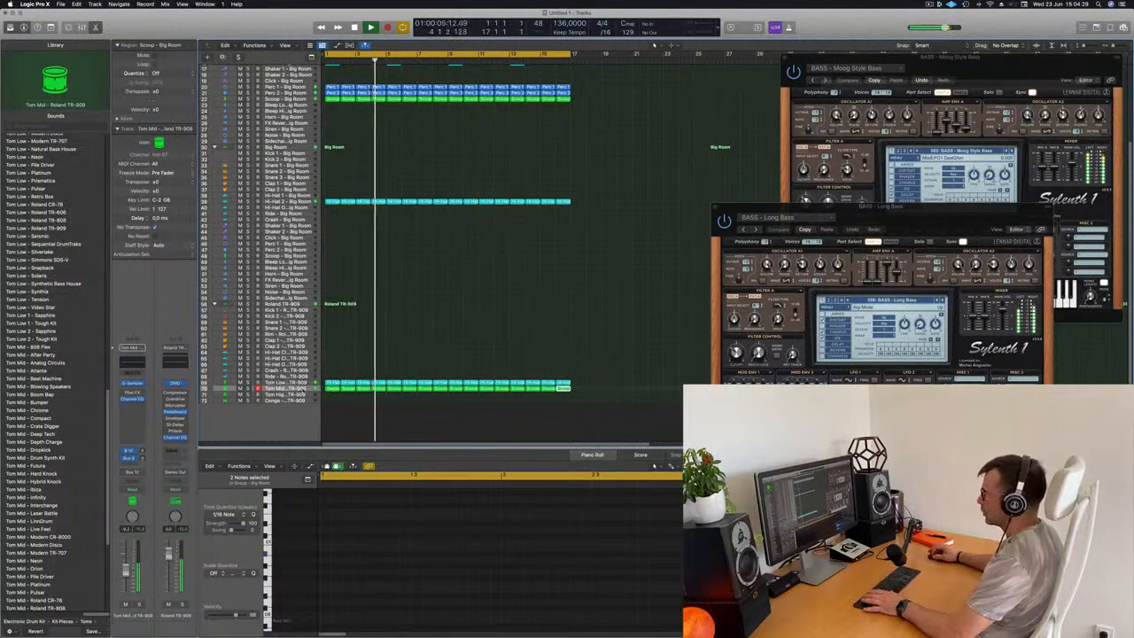
Transpose the notes in all Tom Mid regions down an octave and audition the toms in solo.
{"action": "left_click", "coordinate": [307, 391]}
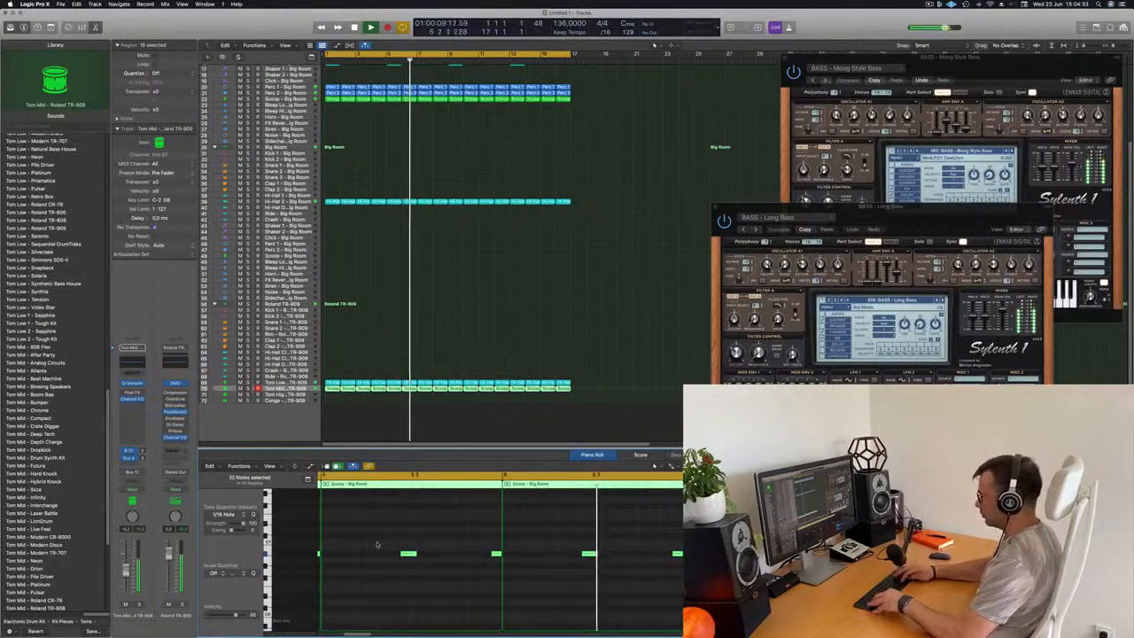
{"action": "scroll", "coordinate": [377, 544], "scroll_direction": "up", "scroll_amount": 3}
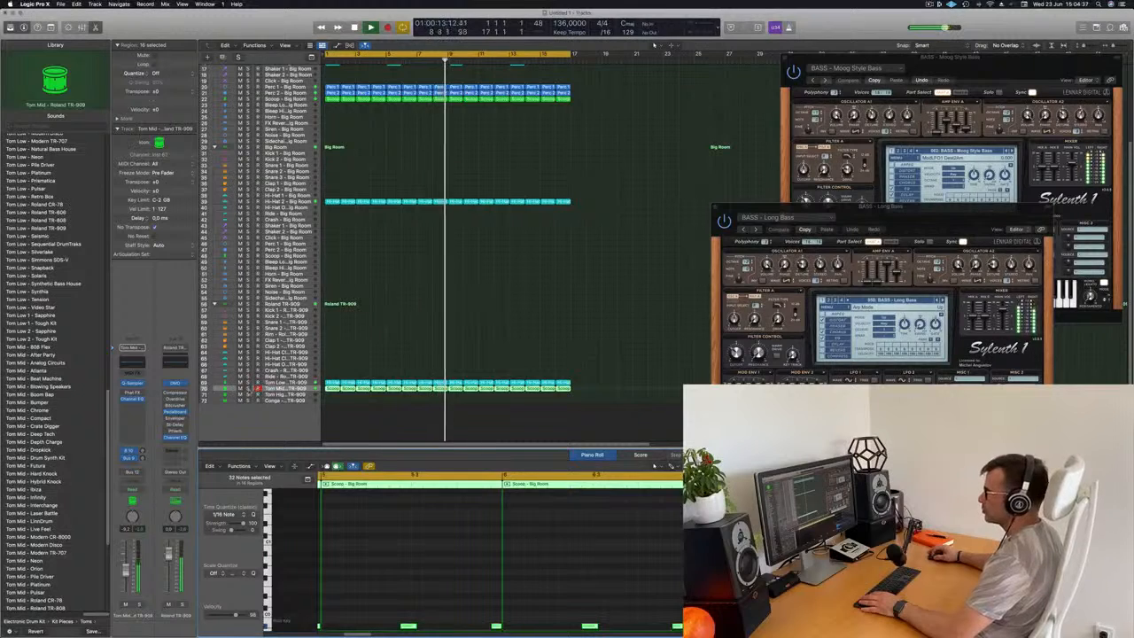
{"action": "key", "text": "ctrl+s"}
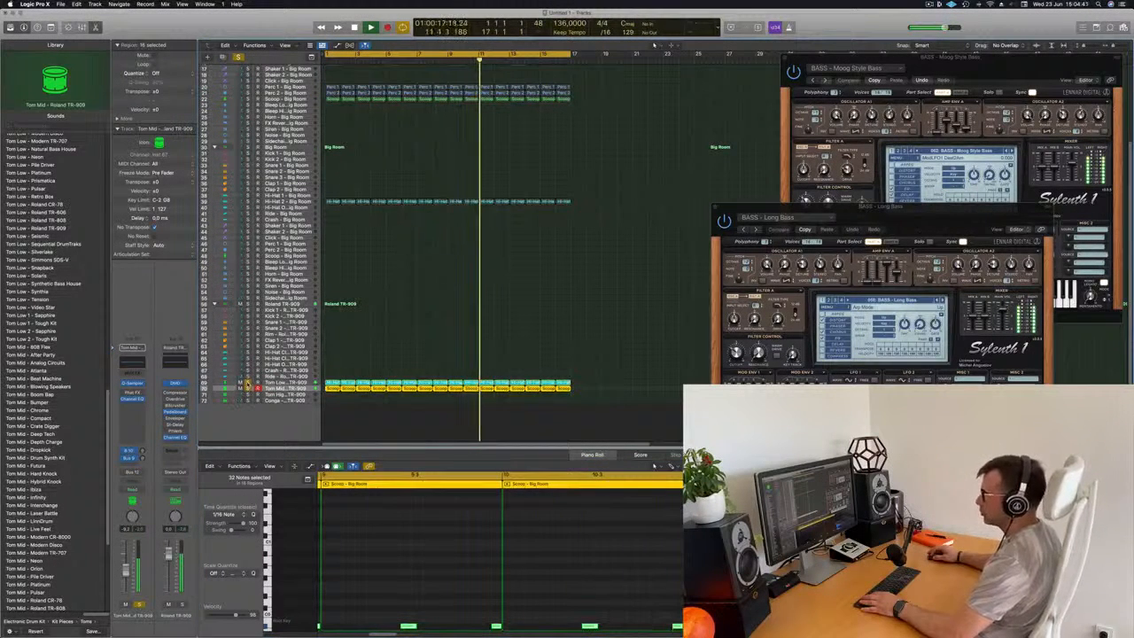
{"action": "key", "text": "ctrl+s"}
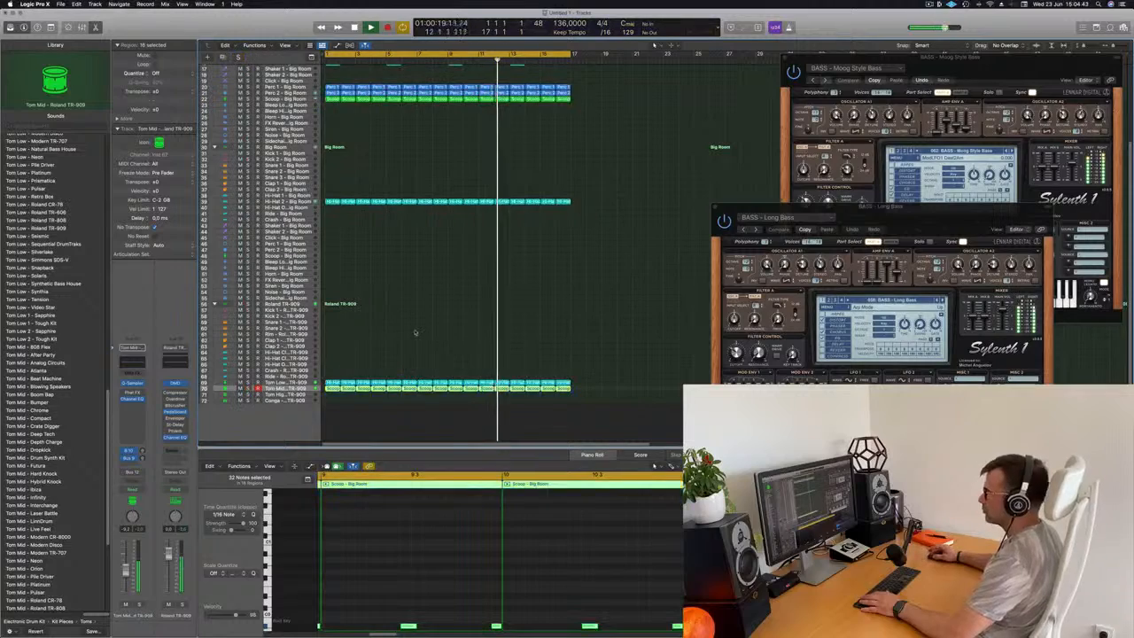
Deselect the Tom Mid regions and review the full 16-bar arrangement from the toms up to the basses during playback.
{"action": "left_click", "coordinate": [461, 334]}
{"action": "scroll", "coordinate": [445, 327], "scroll_direction": "up", "scroll_amount": 2}
{"action": "scroll", "coordinate": [445, 327], "scroll_direction": "up", "scroll_amount": 1}
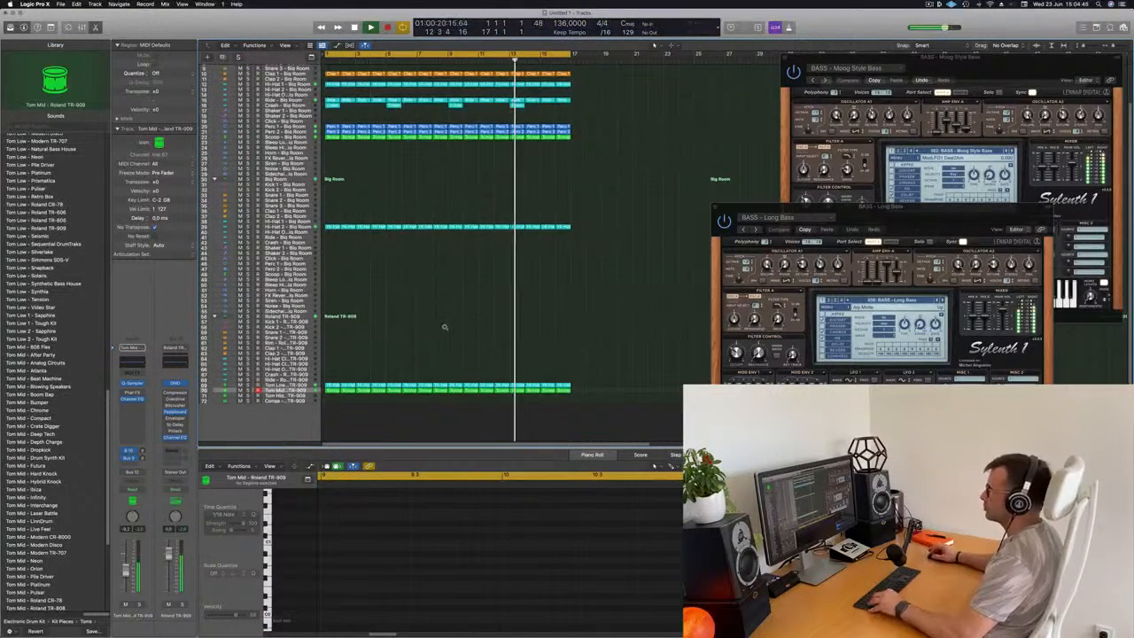
{"action": "scroll", "coordinate": [445, 327], "scroll_direction": "right", "scroll_amount": 3}
{"action": "scroll", "coordinate": [451, 312], "scroll_direction": "left", "scroll_amount": 2}
{"action": "scroll", "coordinate": [451, 312], "scroll_direction": "up", "scroll_amount": 1}
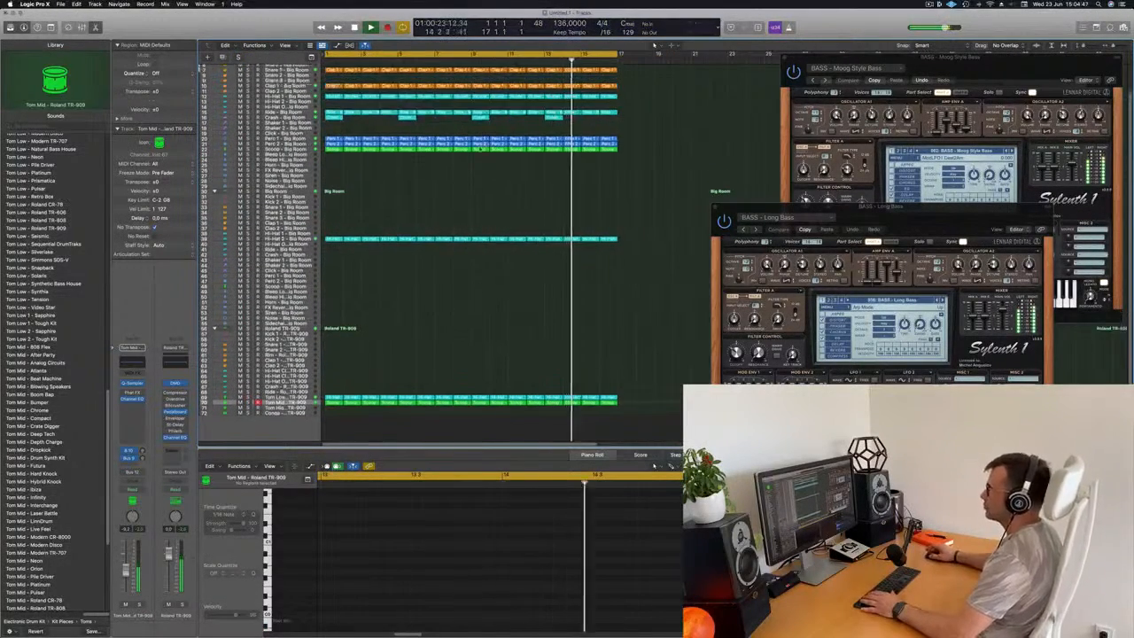
{"action": "scroll", "coordinate": [427, 205], "scroll_direction": "up", "scroll_amount": 2}
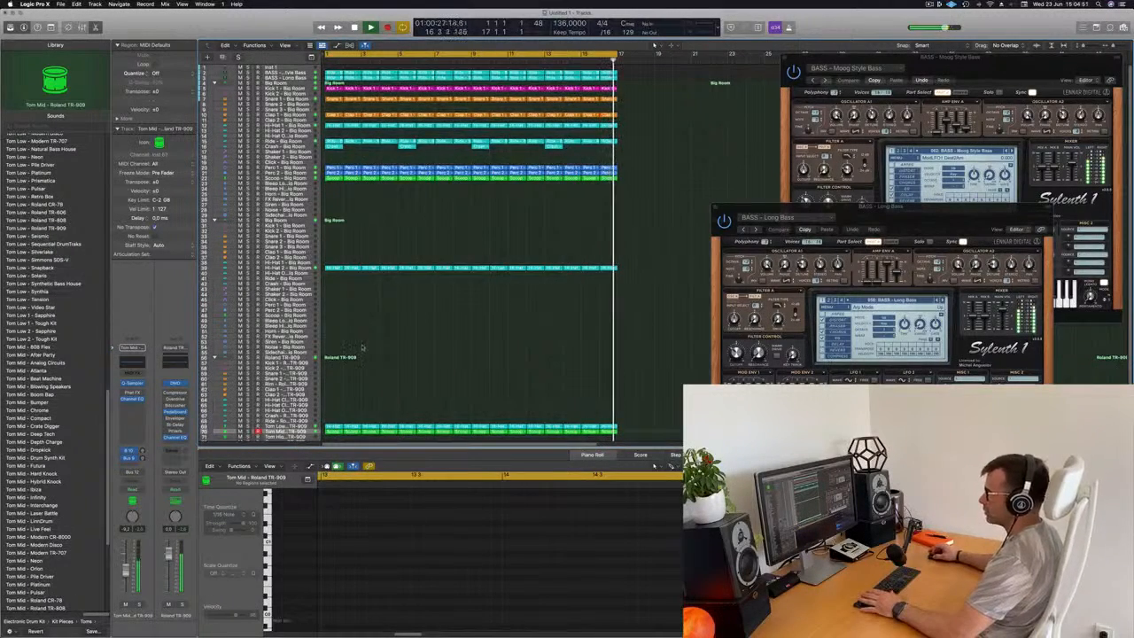
Copy the bar 1 Kick 1 region from the Big Room kit onto the Roland TR-909 Kick 1 track and play it.
{"action": "scroll", "coordinate": [362, 347], "scroll_direction": "down", "scroll_amount": 2}
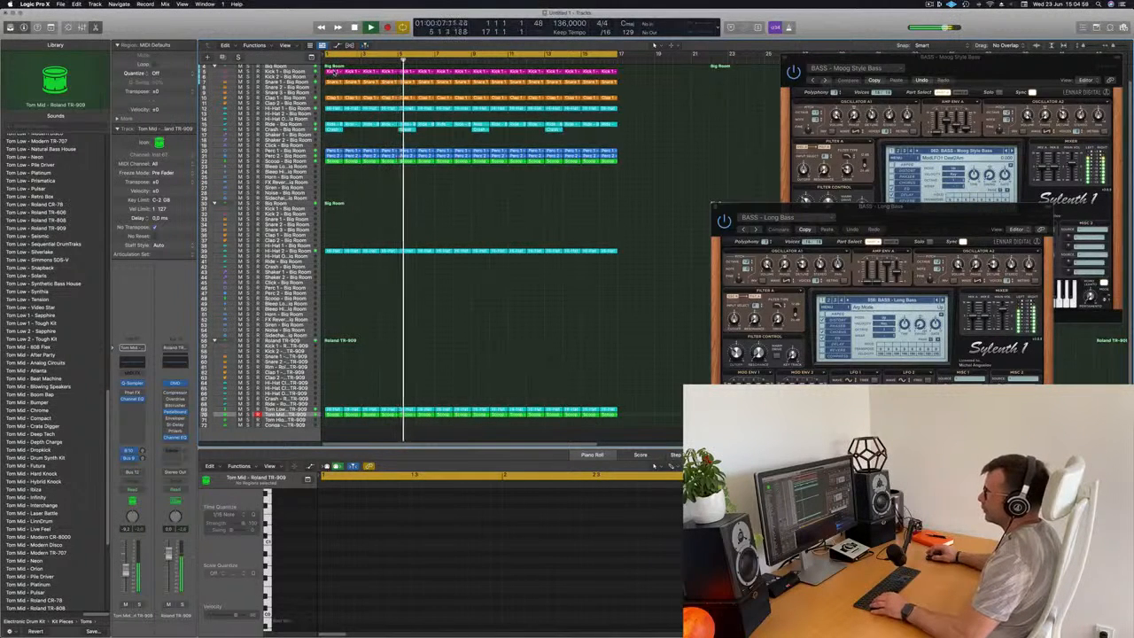
{"action": "left_click_drag", "start_coordinate": [329, 71], "coordinate": [336, 351]}
{"action": "key", "text": "Return"}
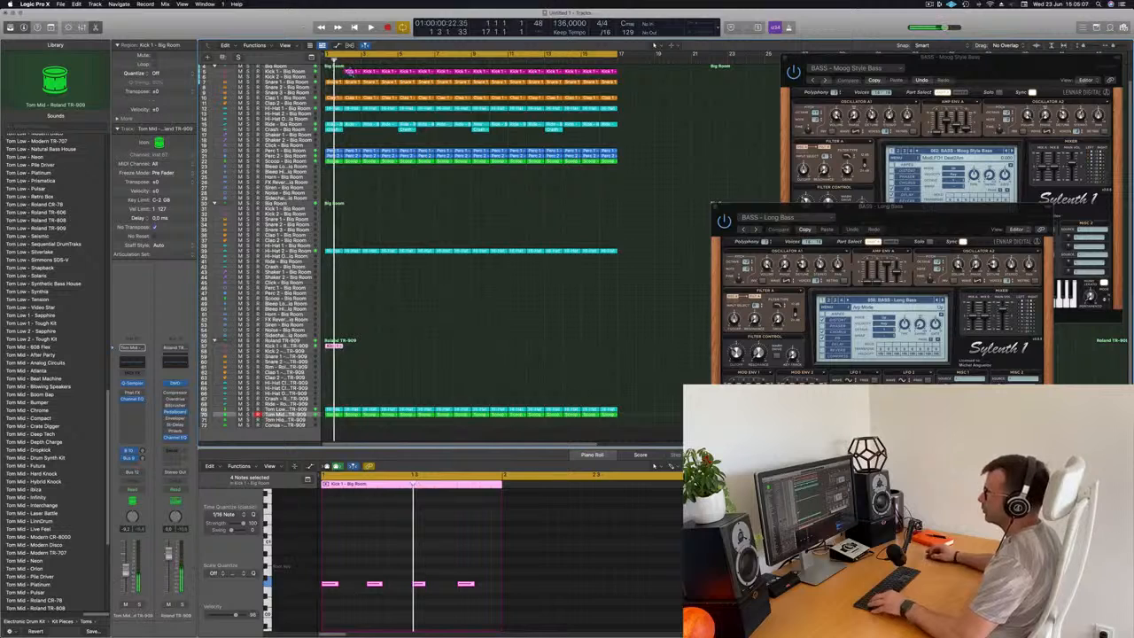
{"action": "left_click_drag", "start_coordinate": [350, 73], "coordinate": [333, 73]}
{"action": "key", "text": "space"}
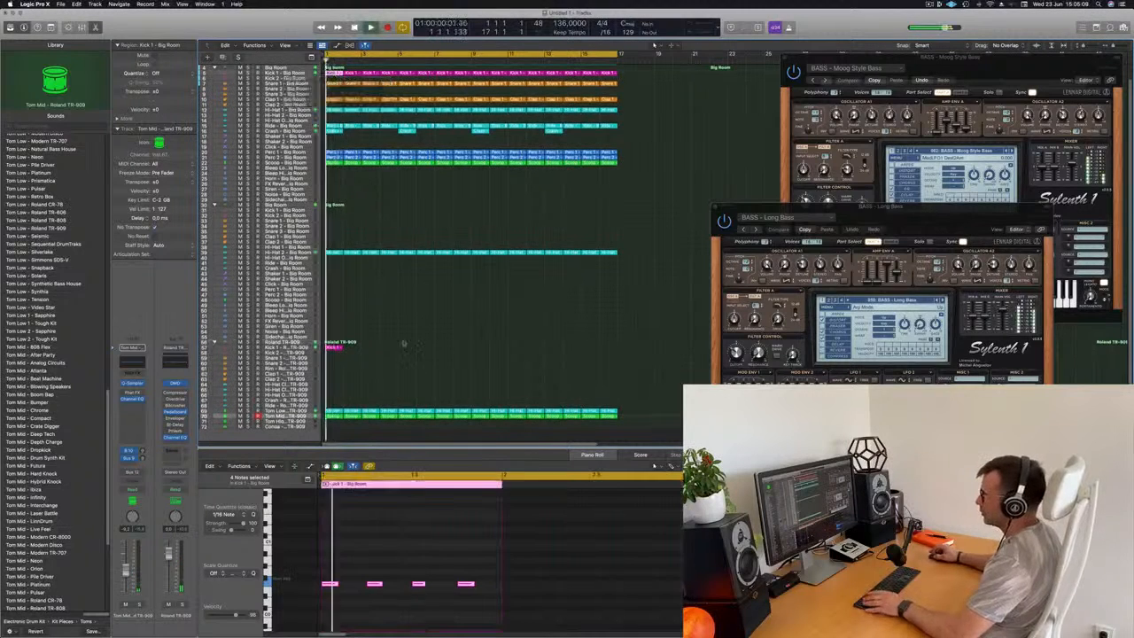
{"action": "left_click", "coordinate": [334, 347]}
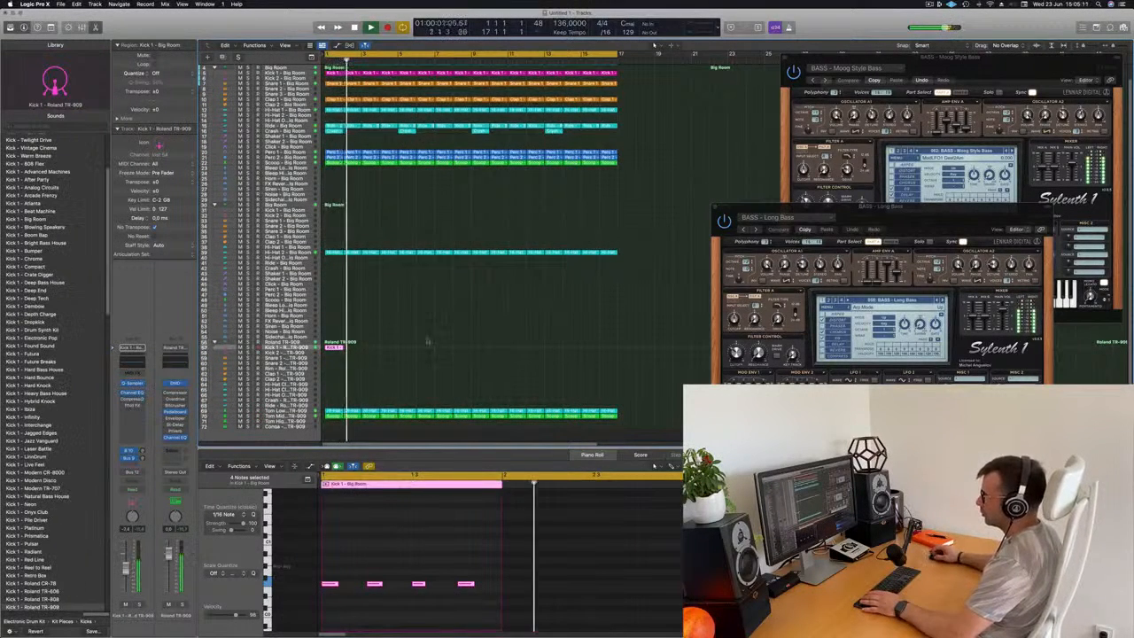
{"action": "key", "text": "Return"}
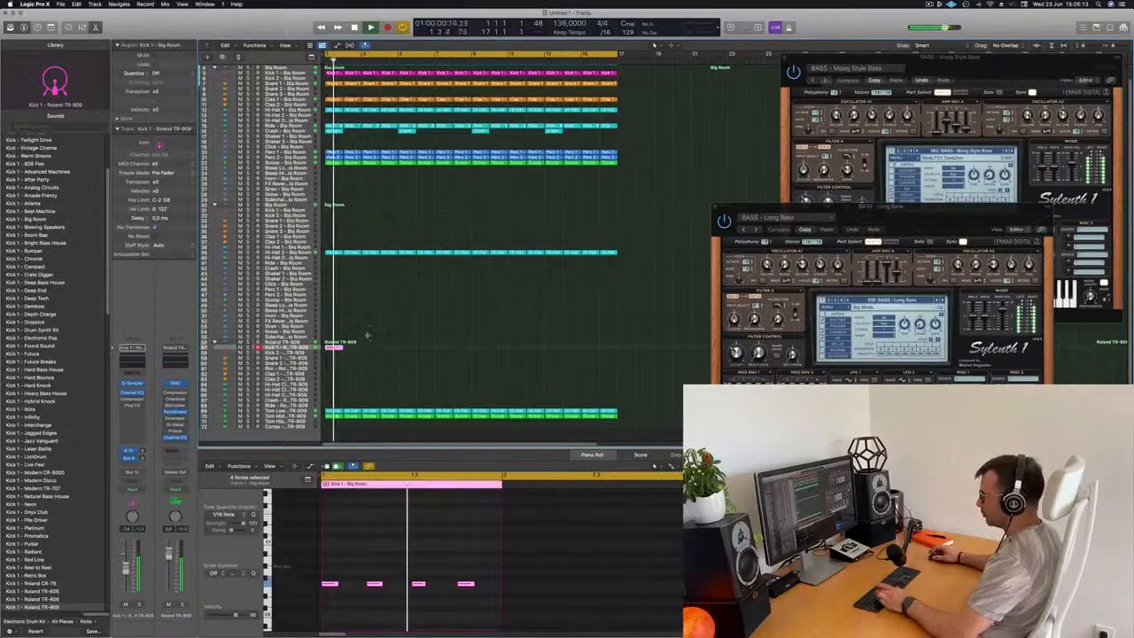
Repeat the Roland TR-909 Kick 1 region until it fills all 16 bars.
{"action": "key", "text": "super+r"}
{"action": "key", "text": "super+r"}
{"action": "key", "text": "super+r"}
{"action": "key", "text": "super+r"}
{"action": "key", "text": "super+r"}
{"action": "key", "text": "super+r"}
{"action": "key", "text": "super+r"}
{"action": "key", "text": "super+r"}
{"action": "key", "text": "super+r"}
{"action": "key", "text": "super+r"}
{"action": "key", "text": "super+r"}
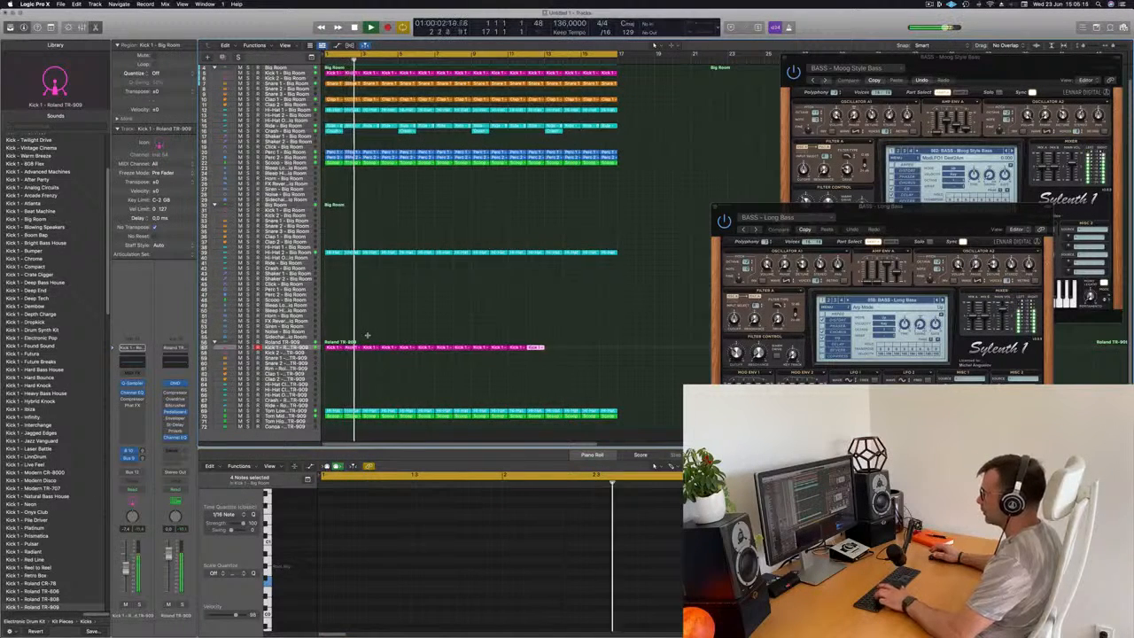
{"action": "key", "text": "super+r"}
{"action": "key", "text": "super+r"}
{"action": "key", "text": "super+r"}
{"action": "key", "text": "super+r"}
Audition the Roland TR-909 Kick 1 in solo, and compare the full mix with that kick muted and unmuted.
{"action": "key", "text": "Return"}
{"action": "key", "text": "space"}
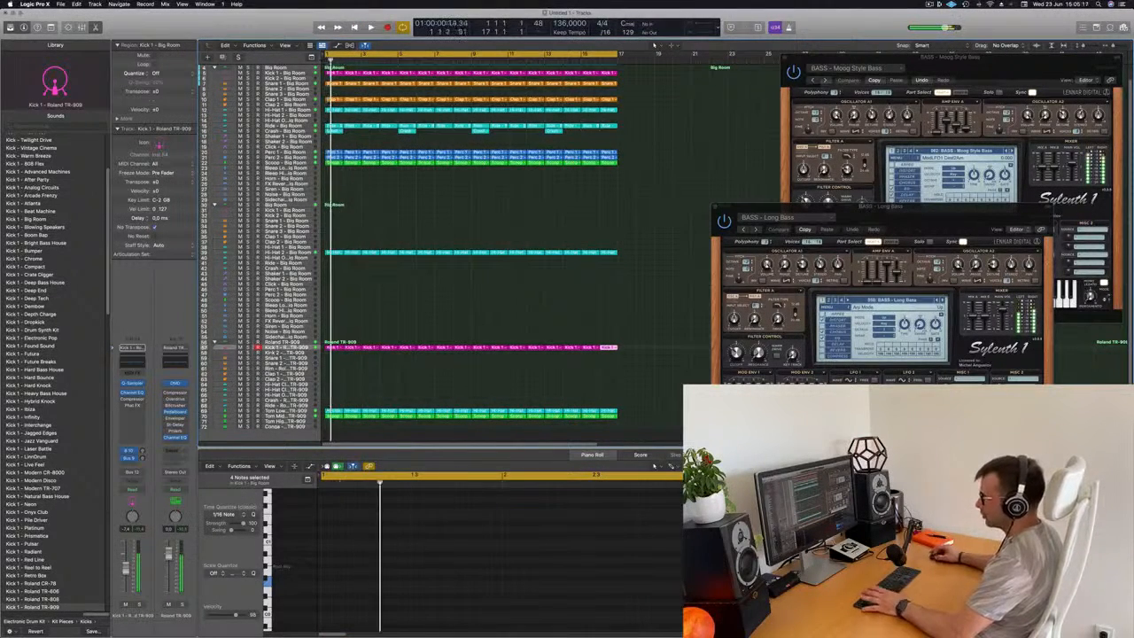
{"action": "key", "text": "s"}
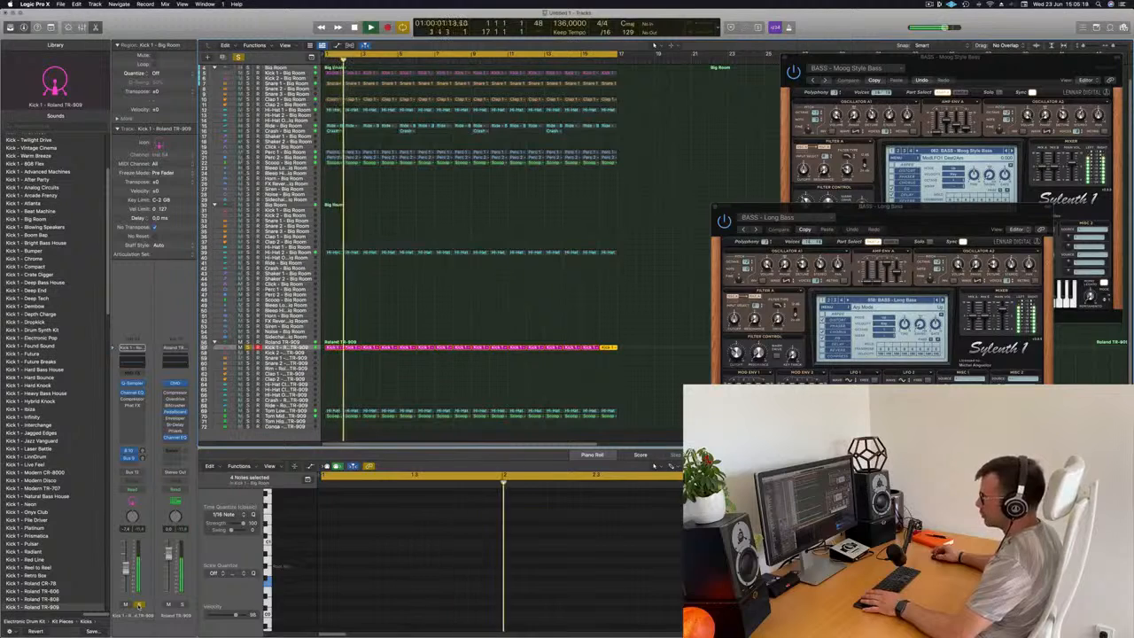
{"action": "key", "text": "s"}
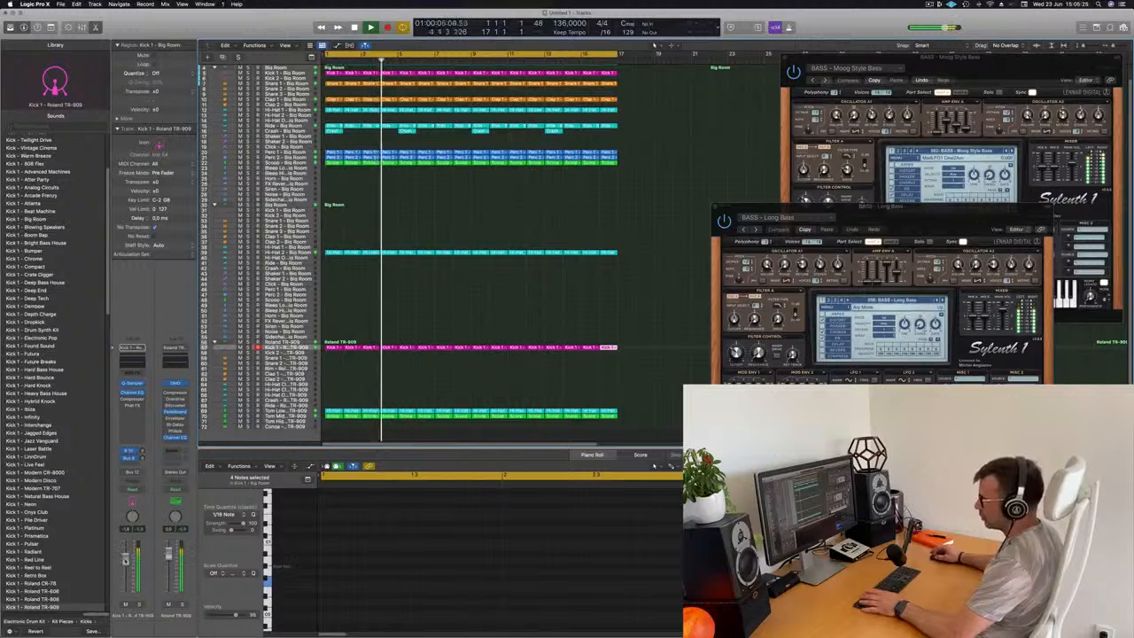
{"action": "key", "text": "space"}
{"action": "key", "text": "space"}
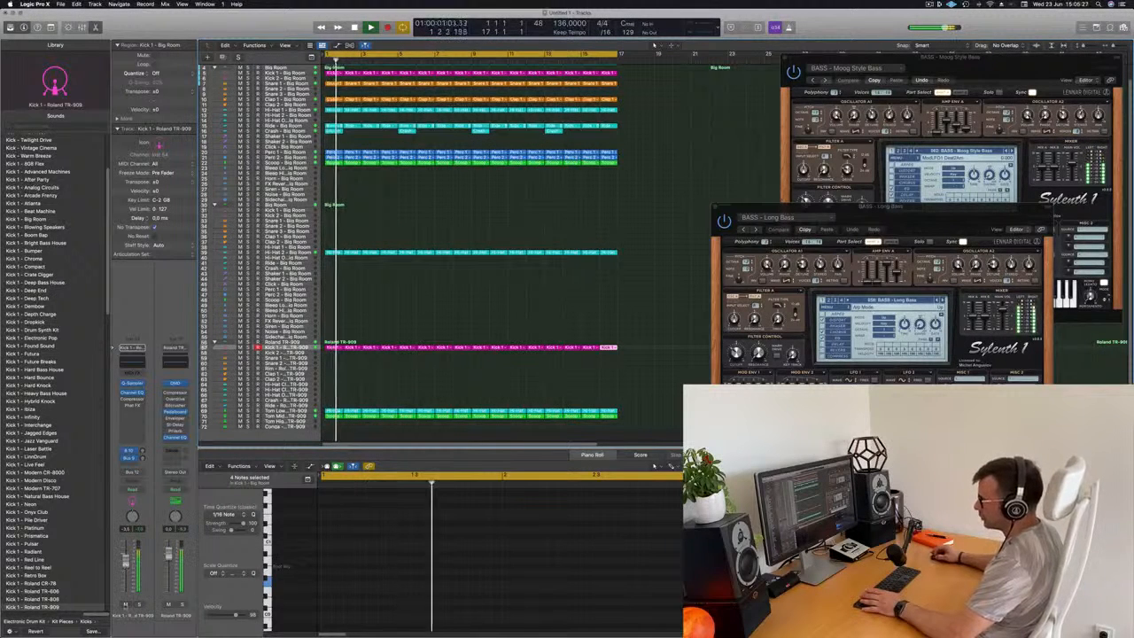
{"action": "left_click", "coordinate": [124, 605]}
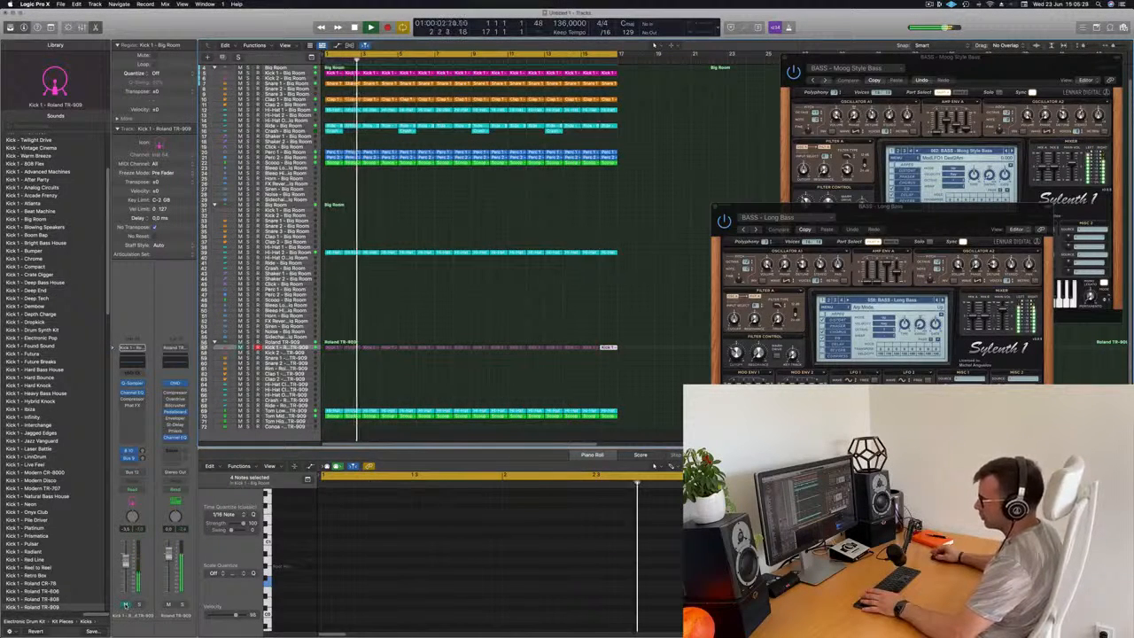
{"action": "left_click", "coordinate": [125, 605]}
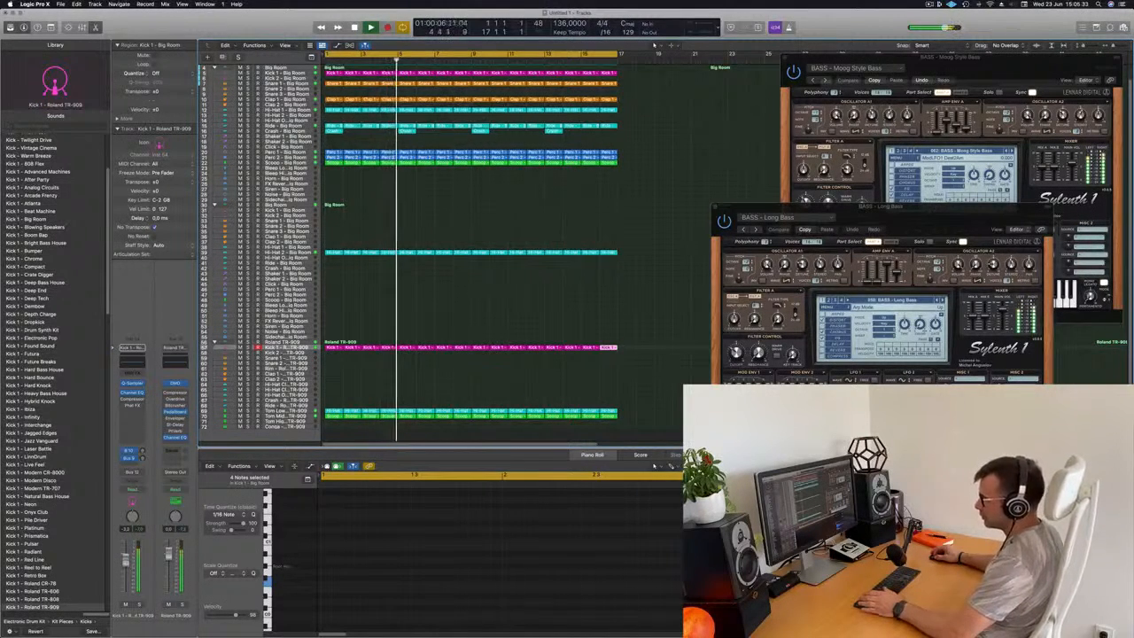
Boost the 75 Hz band of the TR-909 Kick 1 Channel EQ by 3.4 dB and close the EQ.
{"action": "left_click", "coordinate": [133, 393]}
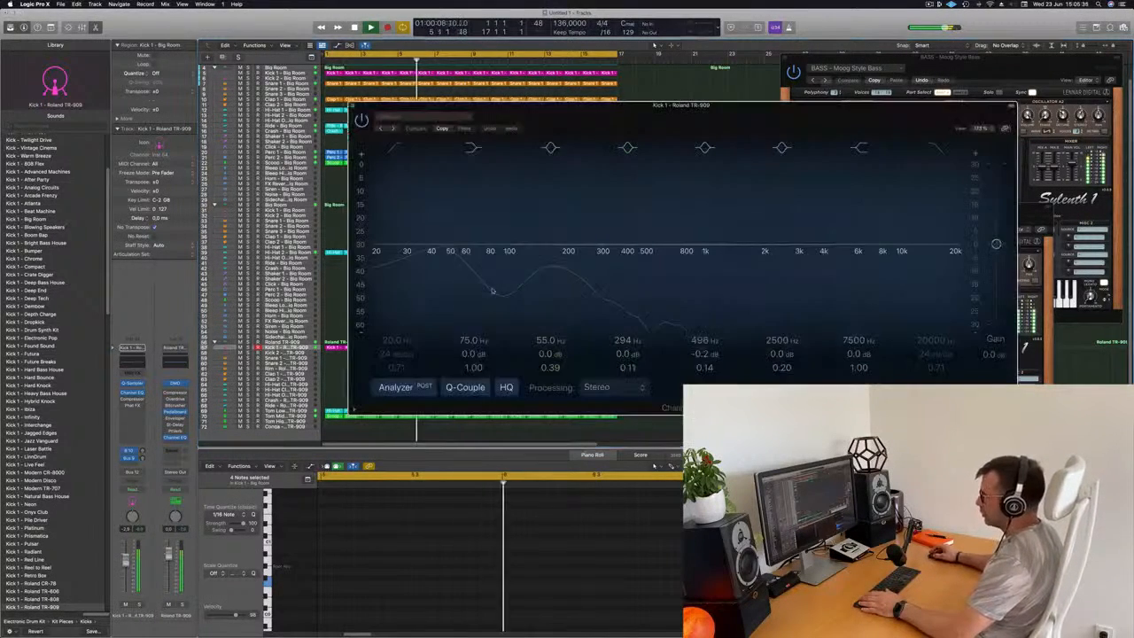
{"action": "key", "text": "space"}
{"action": "key", "text": "space"}
{"action": "left_click_drag", "start_coordinate": [467, 356], "coordinate": [465, 352]}
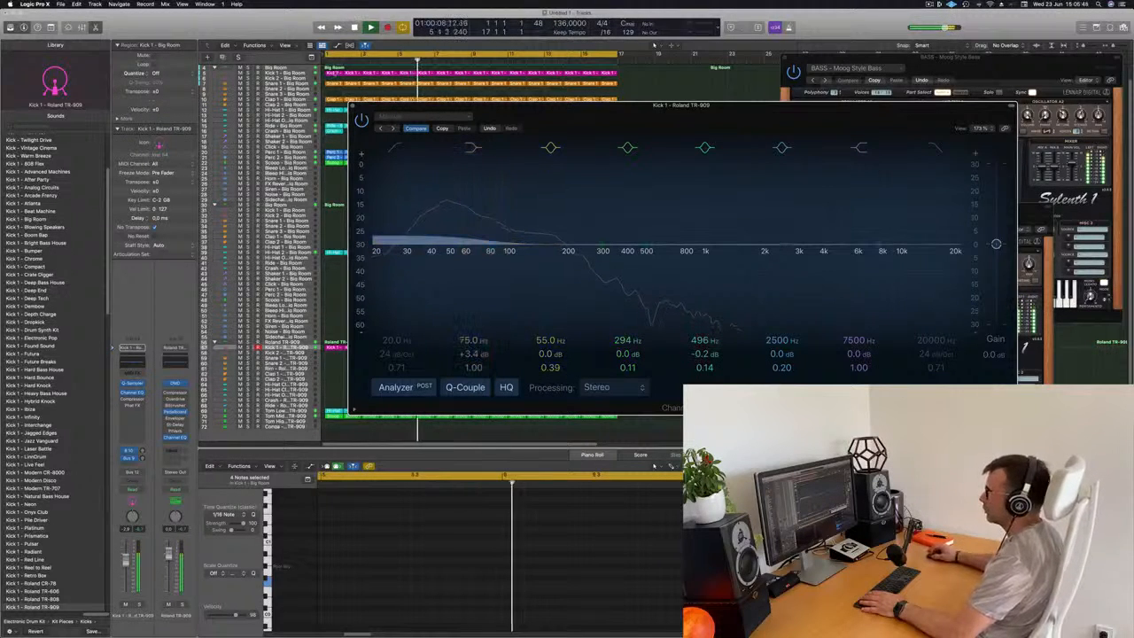
{"action": "key", "text": "super+w"}
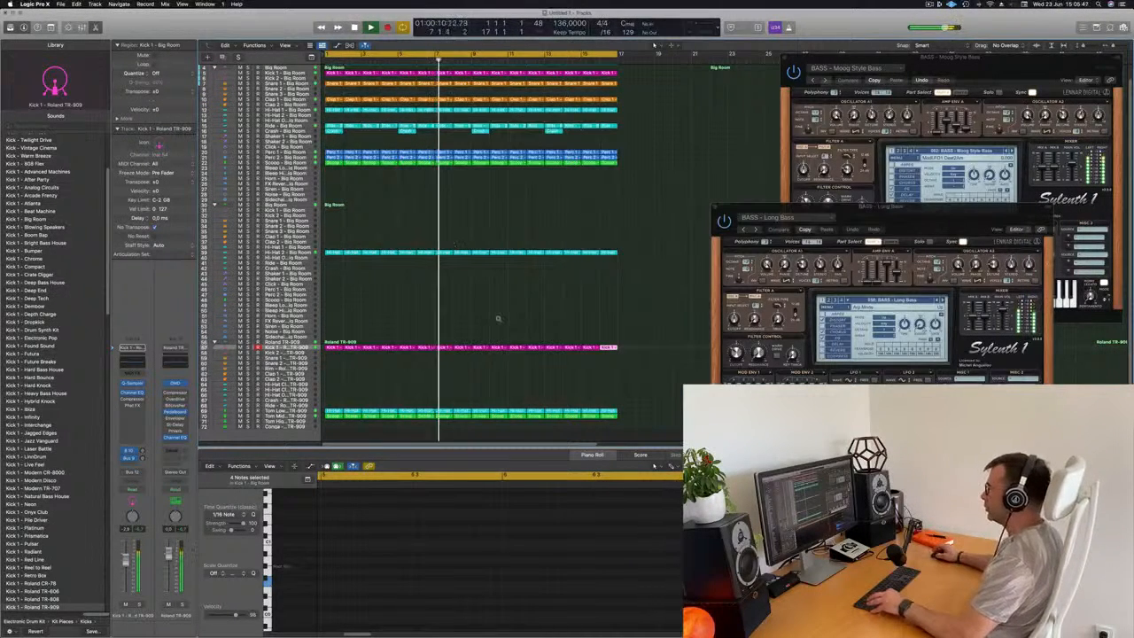
Copy the bar 1 region of the Moog Style Bass track onto the empty Inst 1 track and stop playback.
{"action": "scroll", "coordinate": [537, 301], "scroll_direction": "up", "scroll_amount": 3}
{"action": "scroll", "coordinate": [538, 301], "scroll_direction": "down", "scroll_amount": 6}
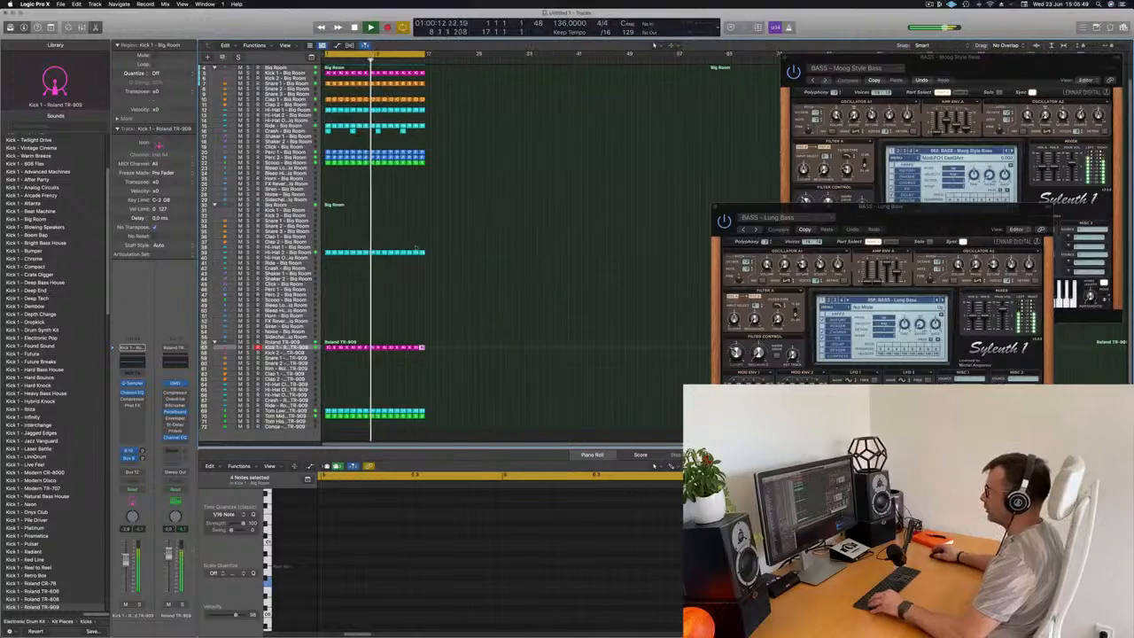
{"action": "scroll", "coordinate": [414, 247], "scroll_direction": "up", "scroll_amount": 2}
{"action": "scroll", "coordinate": [414, 247], "scroll_direction": "up", "scroll_amount": 5}
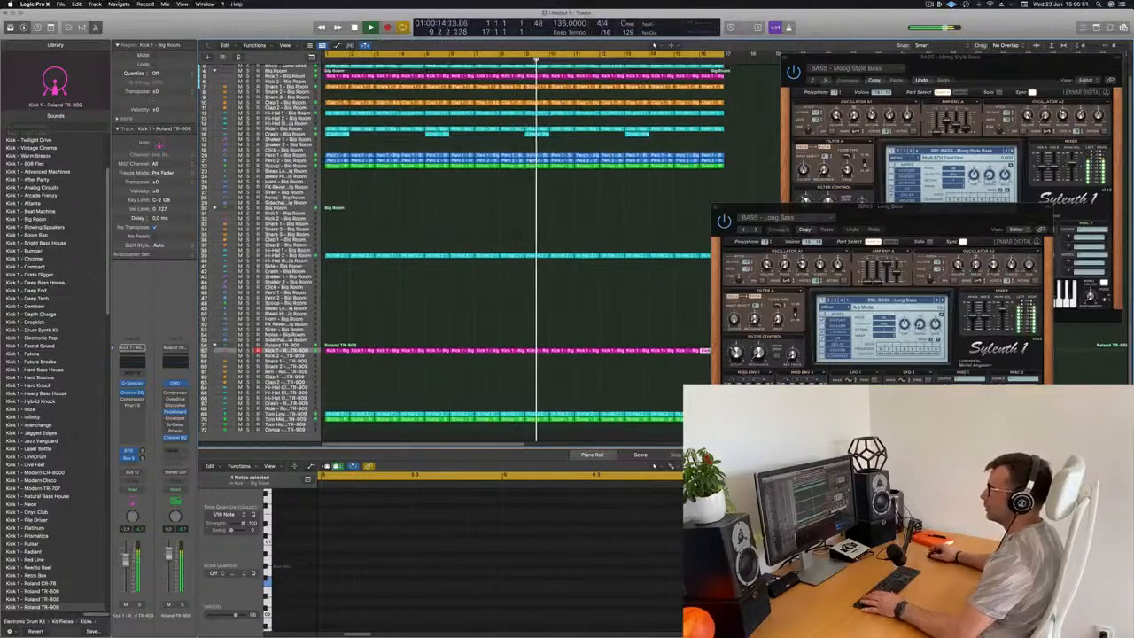
{"action": "scroll", "coordinate": [375, 158], "scroll_direction": "down", "scroll_amount": 1}
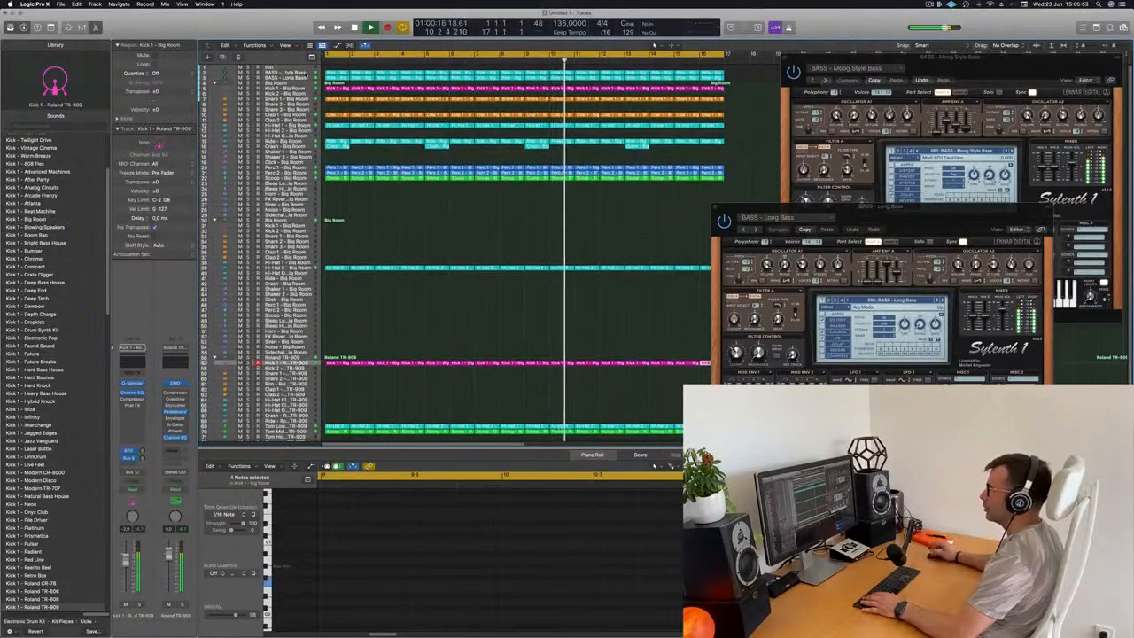
{"action": "left_click", "coordinate": [295, 74]}
{"action": "left_click", "coordinate": [329, 68]}
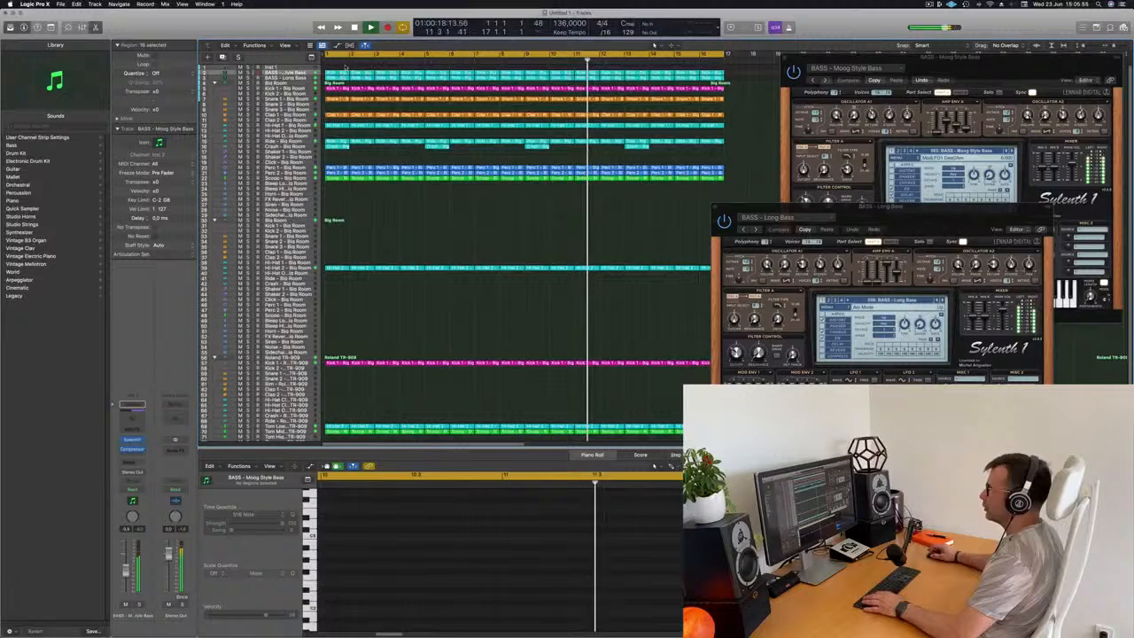
{"action": "left_click", "coordinate": [340, 73]}
{"action": "left_click_drag", "start_coordinate": [341, 74], "coordinate": [341, 68]}
{"action": "key", "text": "space"}
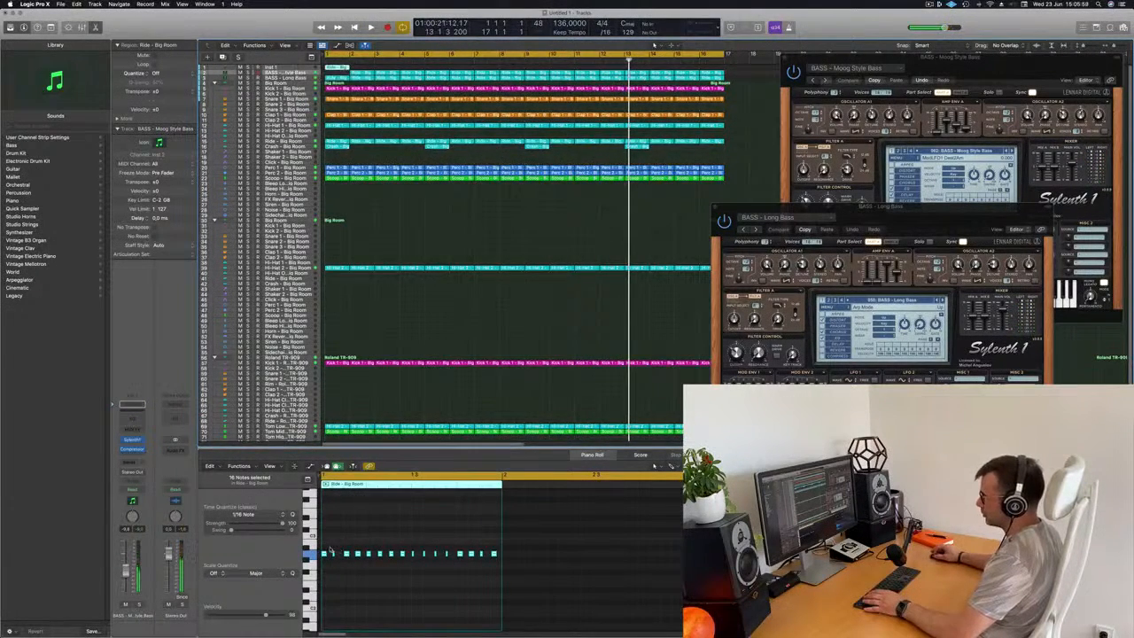
Delete all notes except the first in the Inst 1 region and lengthen that note to fill the bar.
{"action": "left_click_drag", "start_coordinate": [329, 551], "coordinate": [505, 580]}
{"action": "key", "text": "Delete"}
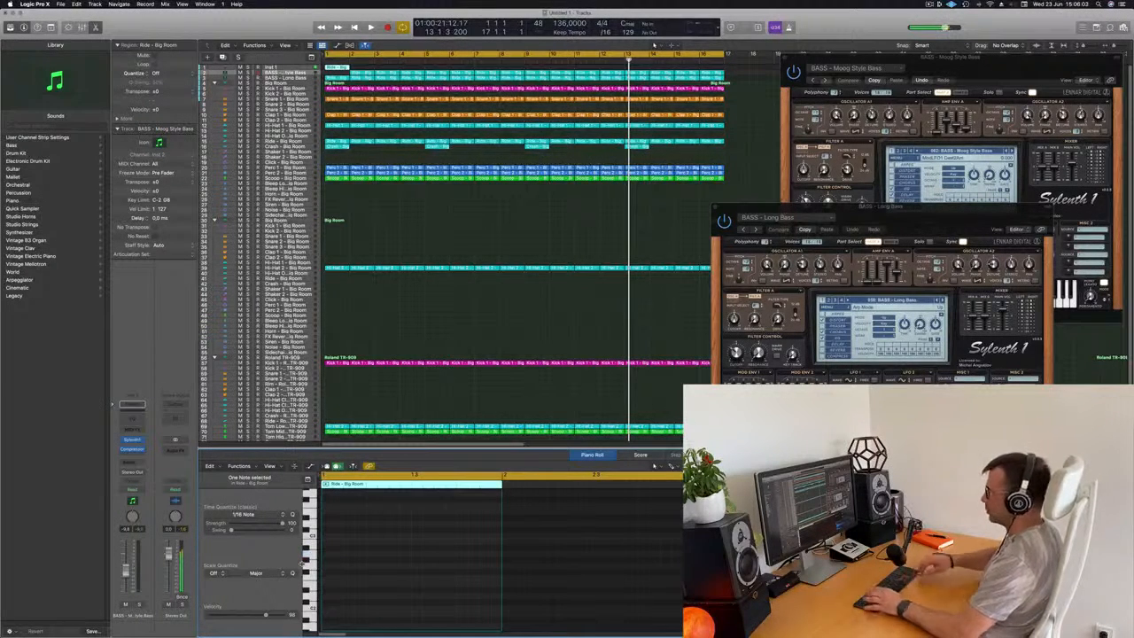
{"action": "left_click", "coordinate": [367, 74]}
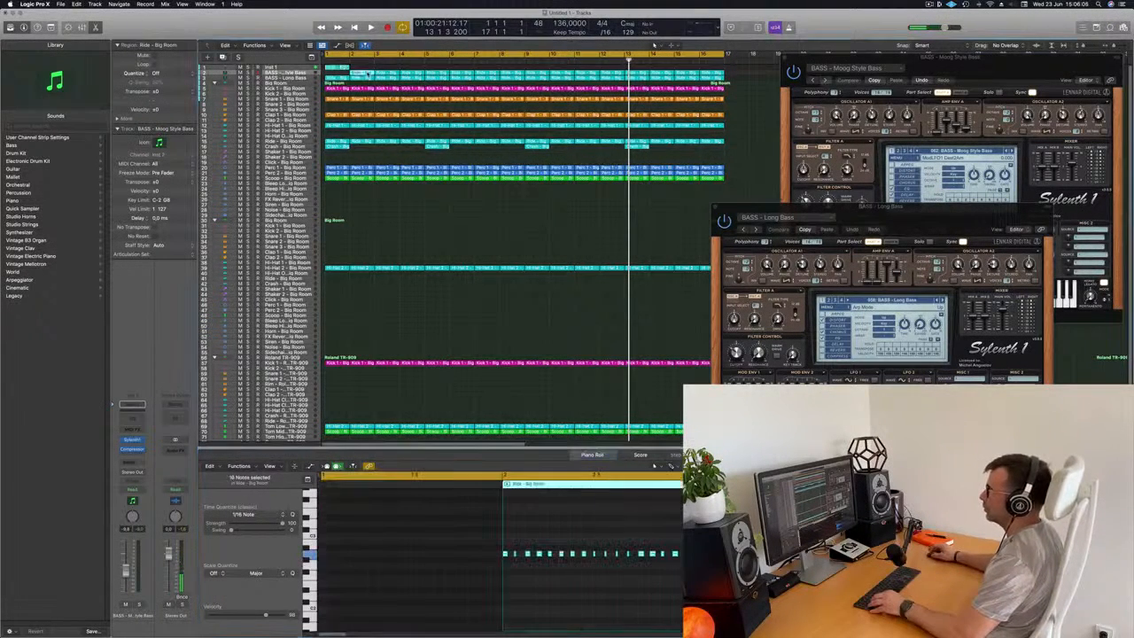
{"action": "left_click_drag", "start_coordinate": [361, 74], "coordinate": [337, 73]}
{"action": "left_click", "coordinate": [337, 68]}
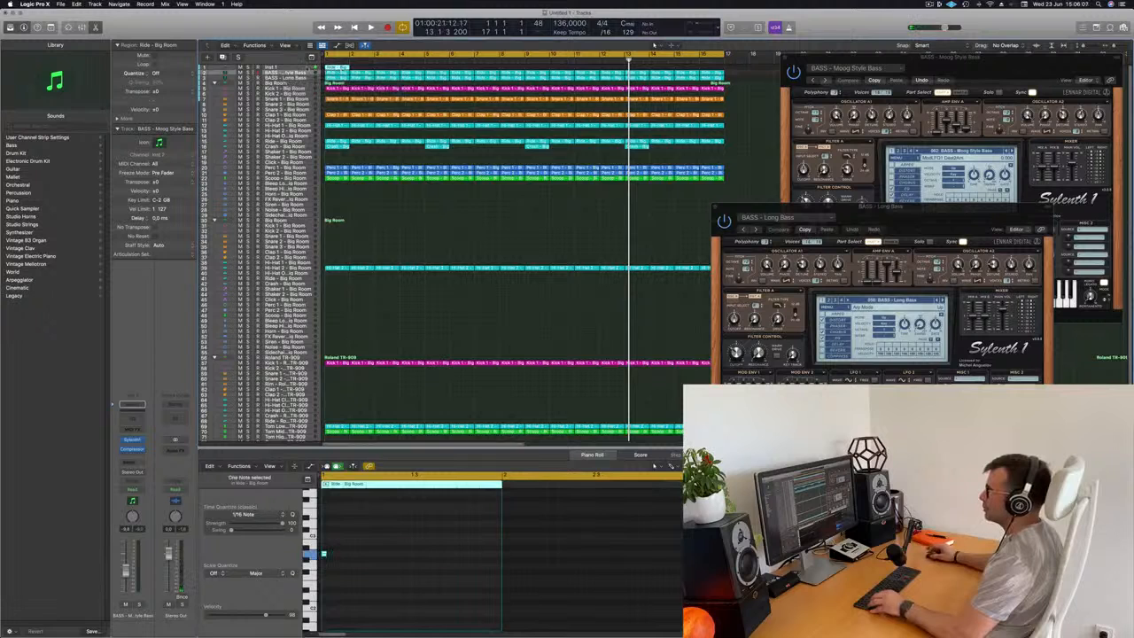
{"action": "left_click", "coordinate": [307, 68]}
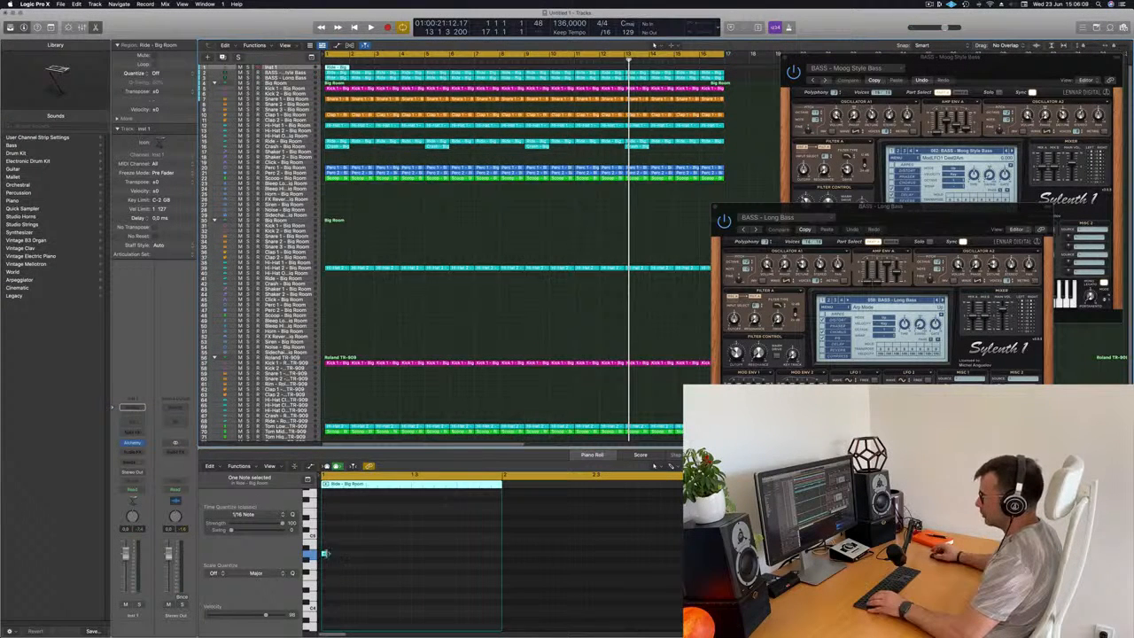
{"action": "left_click_drag", "start_coordinate": [325, 554], "coordinate": [496, 563]}
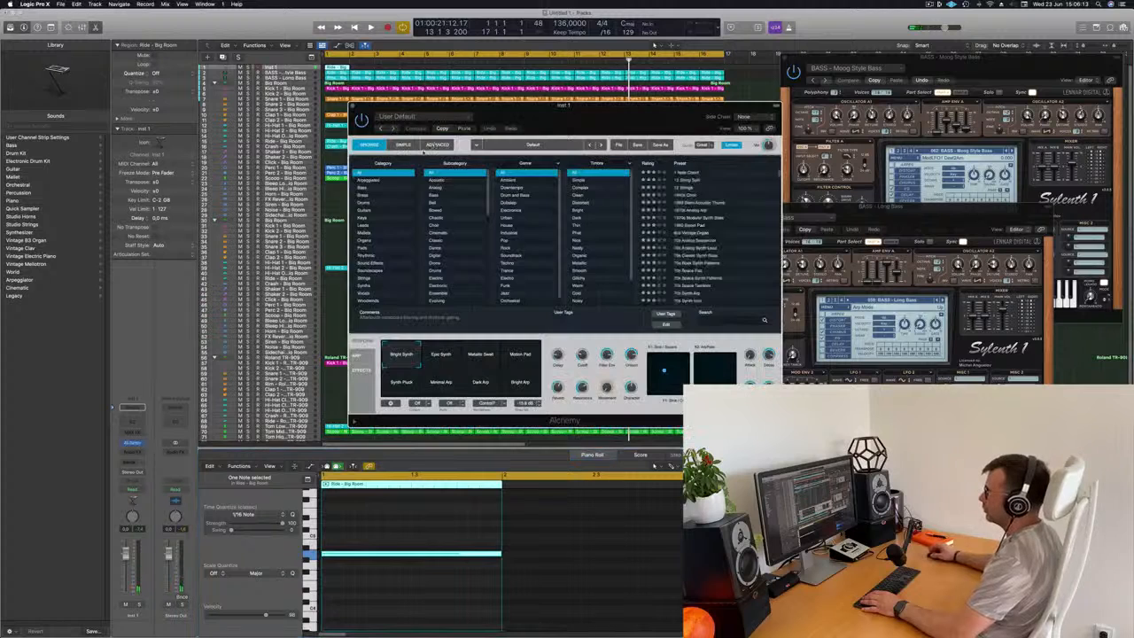
Load the 70s Synth Strings preset from Alchemy's Strings category on Inst 1, move its window aside and play the arrangement.
{"action": "left_click", "coordinate": [367, 280]}
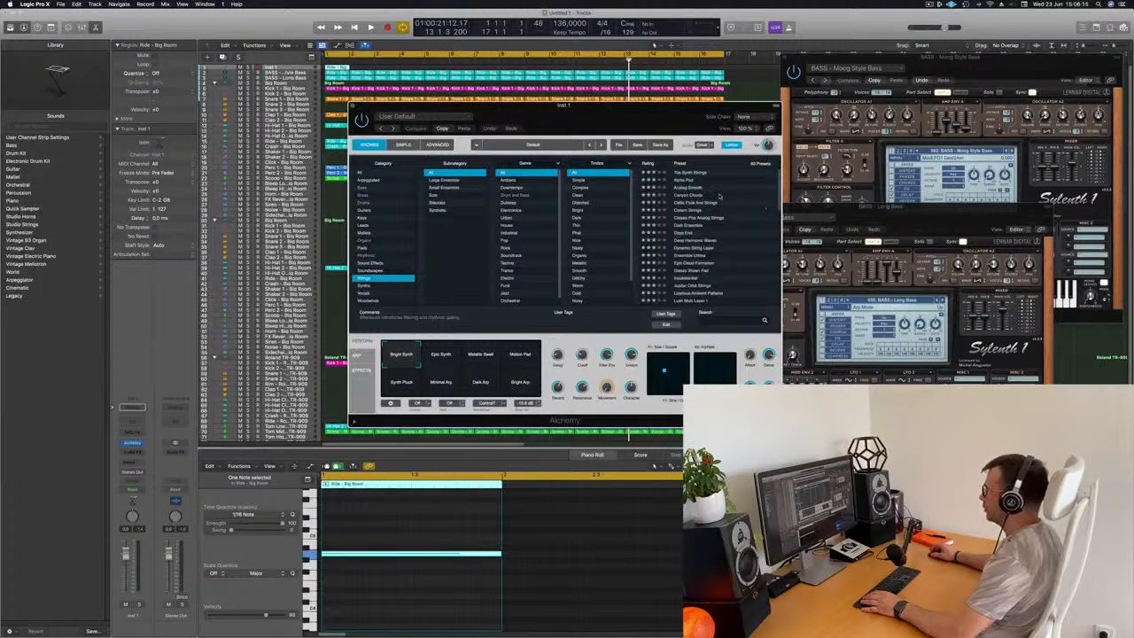
{"action": "left_click", "coordinate": [704, 174]}
{"action": "left_click_drag", "start_coordinate": [667, 116], "coordinate": [968, 110]}
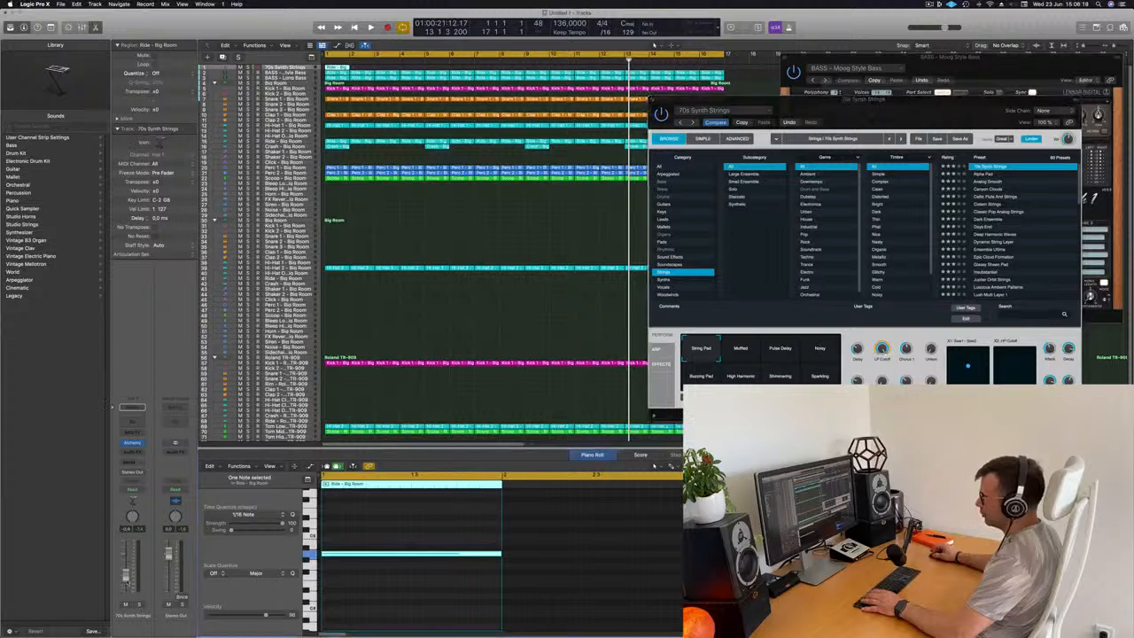
{"action": "key", "text": "space"}
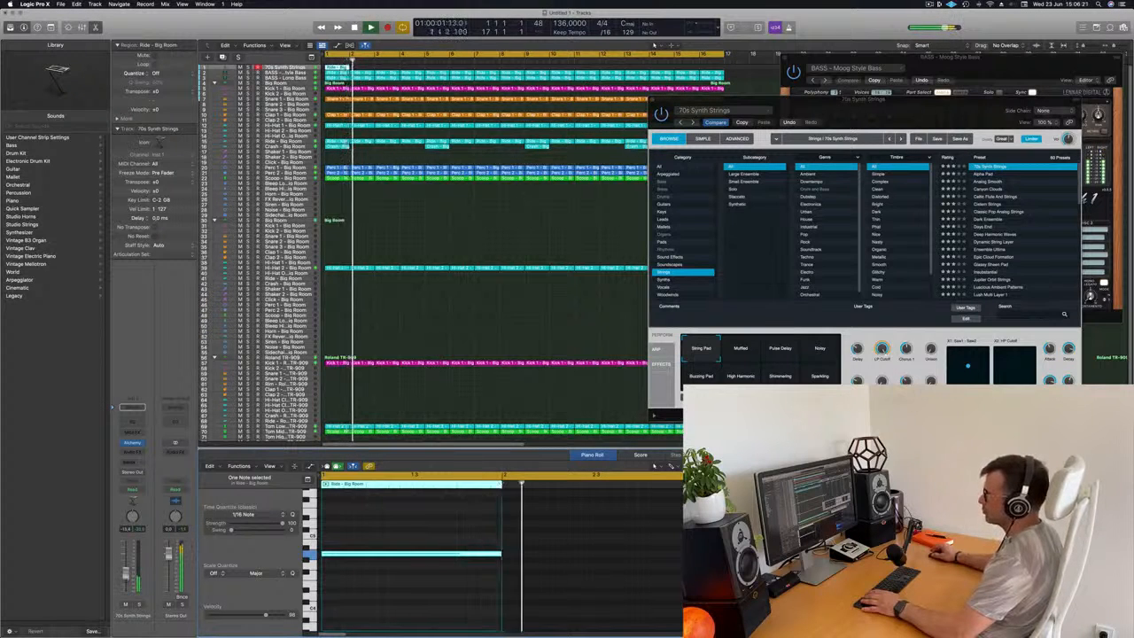
{"action": "key", "text": "super+r"}
{"action": "key", "text": "super+r"}
{"action": "key", "text": "super+r"}
{"action": "key", "text": "super+r"}
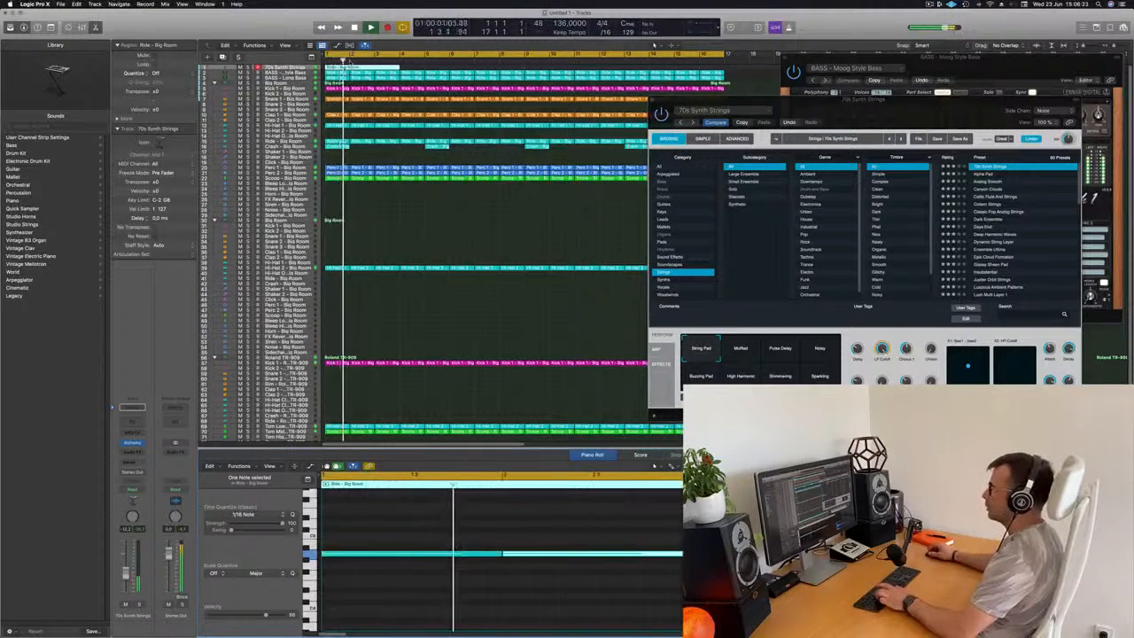
{"action": "key", "text": "super+z"}
{"action": "key", "text": "super+z"}
{"action": "key", "text": "super+z"}
{"action": "key", "text": "super+z"}
{"action": "key", "text": "super+z"}
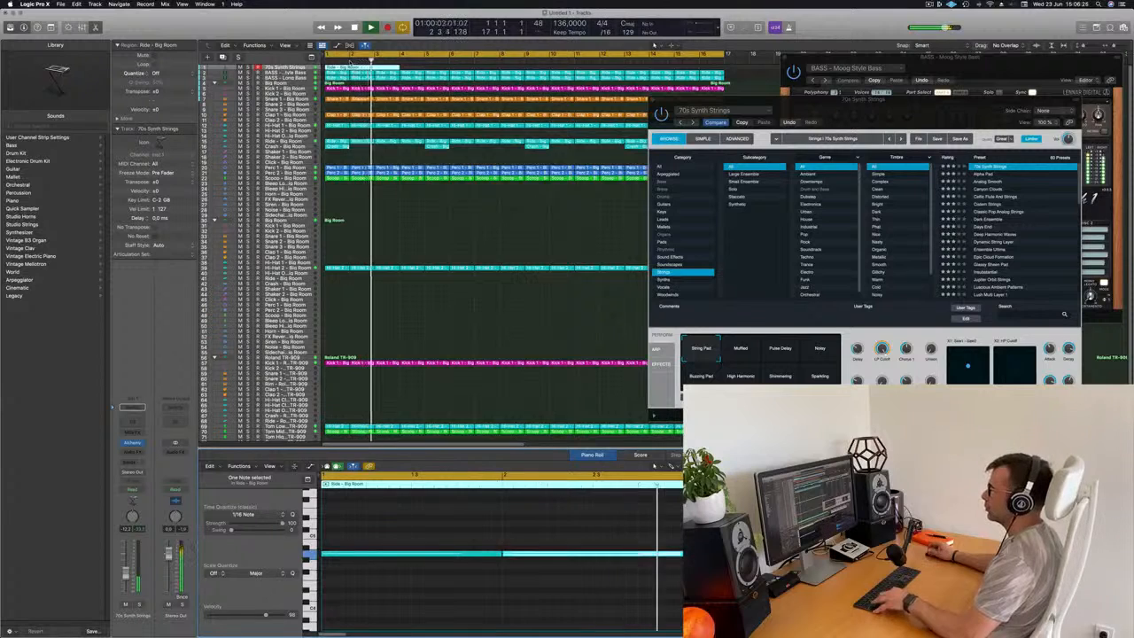
Repeat the bar 1 region on the 70s Synth Strings track until it fills all 16 bars.
{"action": "left_click", "coordinate": [342, 68]}
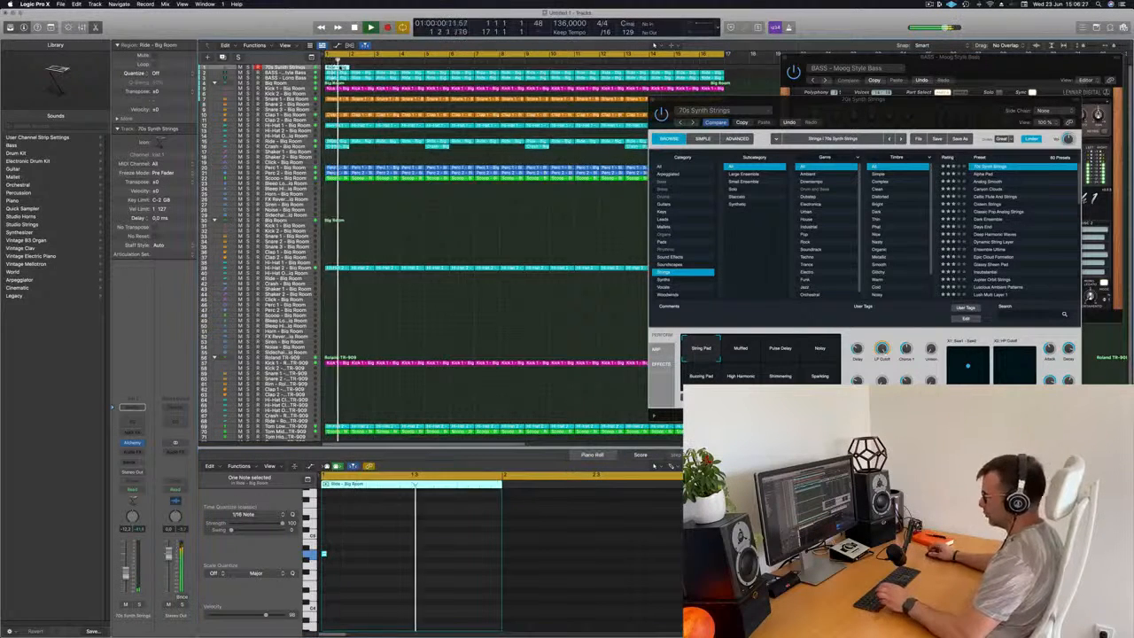
{"action": "key", "text": "super+r"}
{"action": "key", "text": "super+r"}
{"action": "key", "text": "super+r"}
{"action": "key", "text": "super+r"}
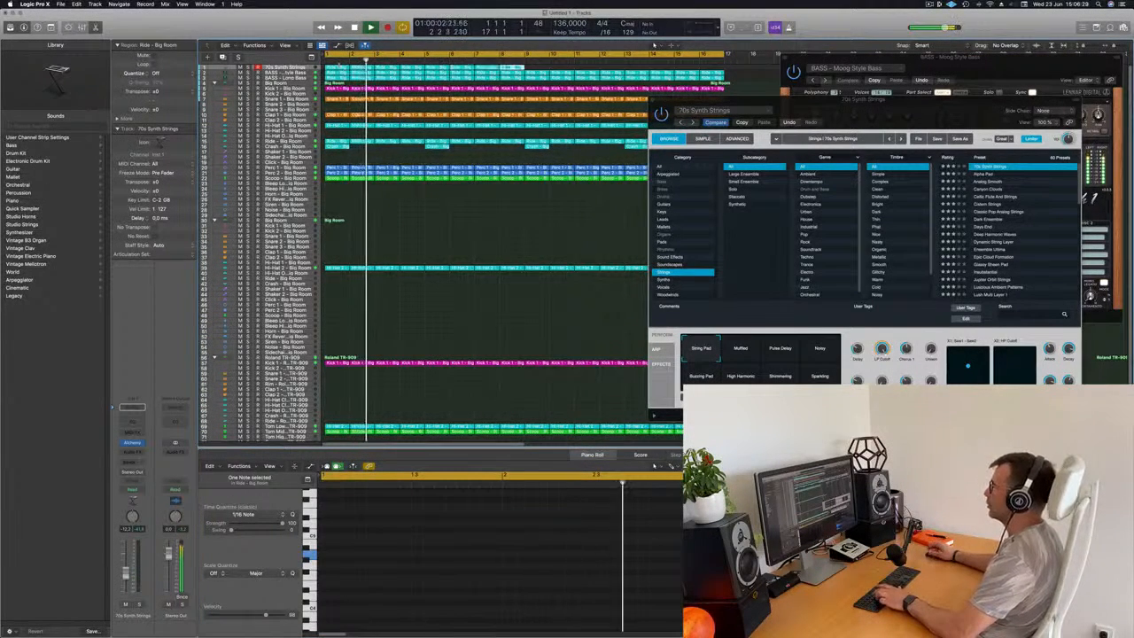
{"action": "key", "text": "super+r"}
{"action": "key", "text": "super+r"}
{"action": "key", "text": "super+r"}
{"action": "key", "text": "super+r"}
{"action": "key", "text": "super+r"}
{"action": "key", "text": "super+r"}
{"action": "key", "text": "super+r"}
{"action": "key", "text": "super+r"}
{"action": "key", "text": "super+r"}
{"action": "key", "text": "super+r"}
{"action": "key", "text": "super+r"}
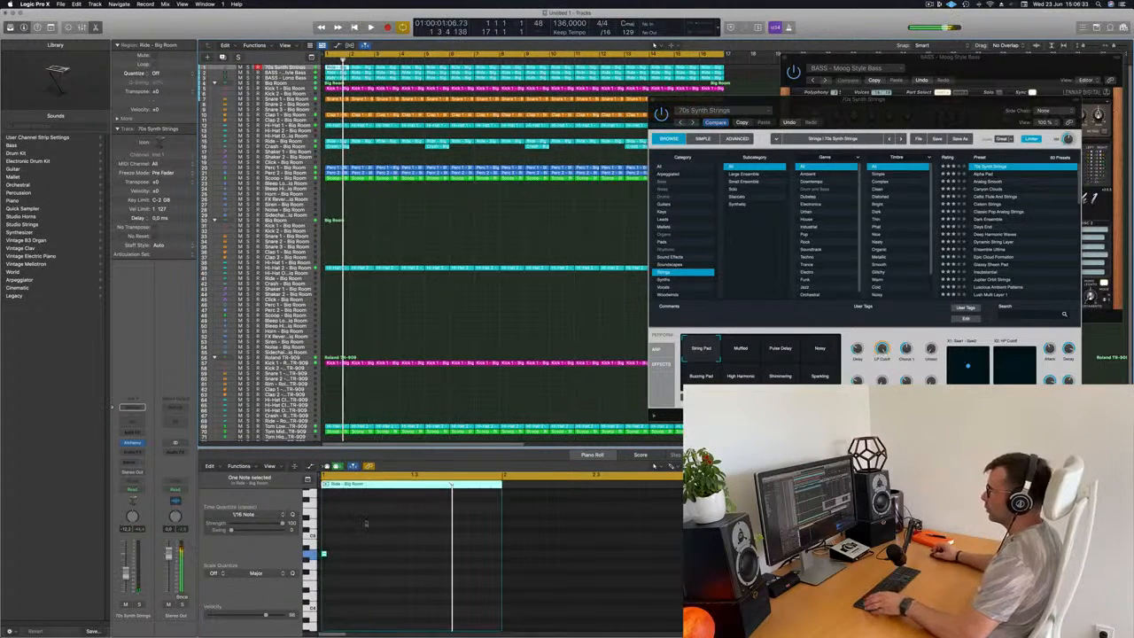
Select all 16 synth strings regions and lengthen their notes together to sustain through each bar.
{"action": "key", "text": "ctrl+shift+f"}
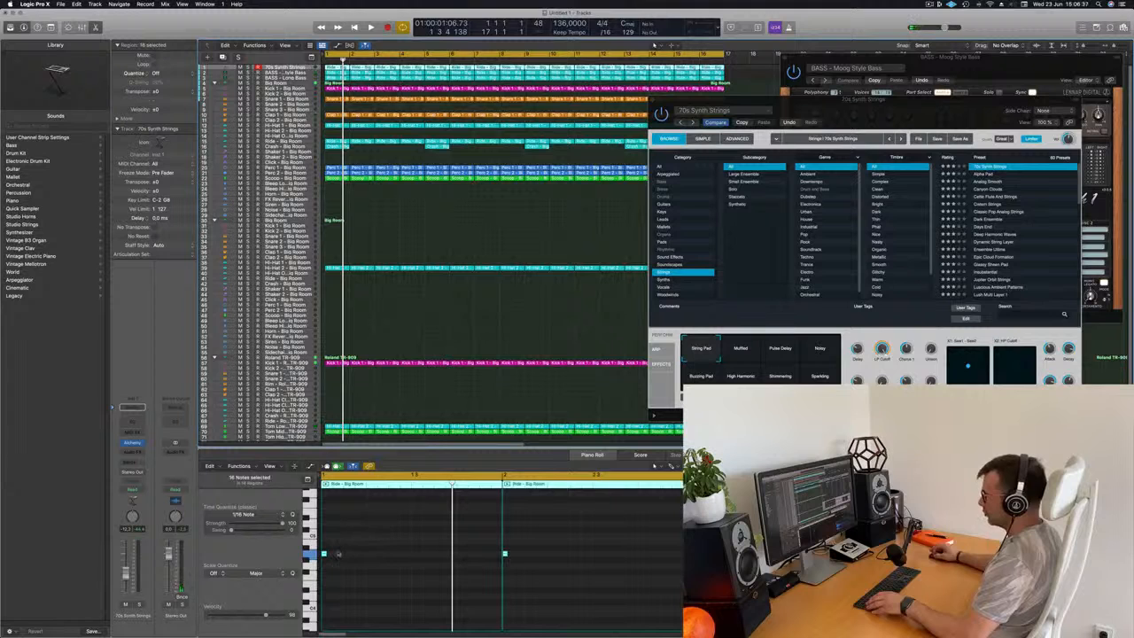
{"action": "left_click_drag", "start_coordinate": [324, 553], "coordinate": [474, 553]}
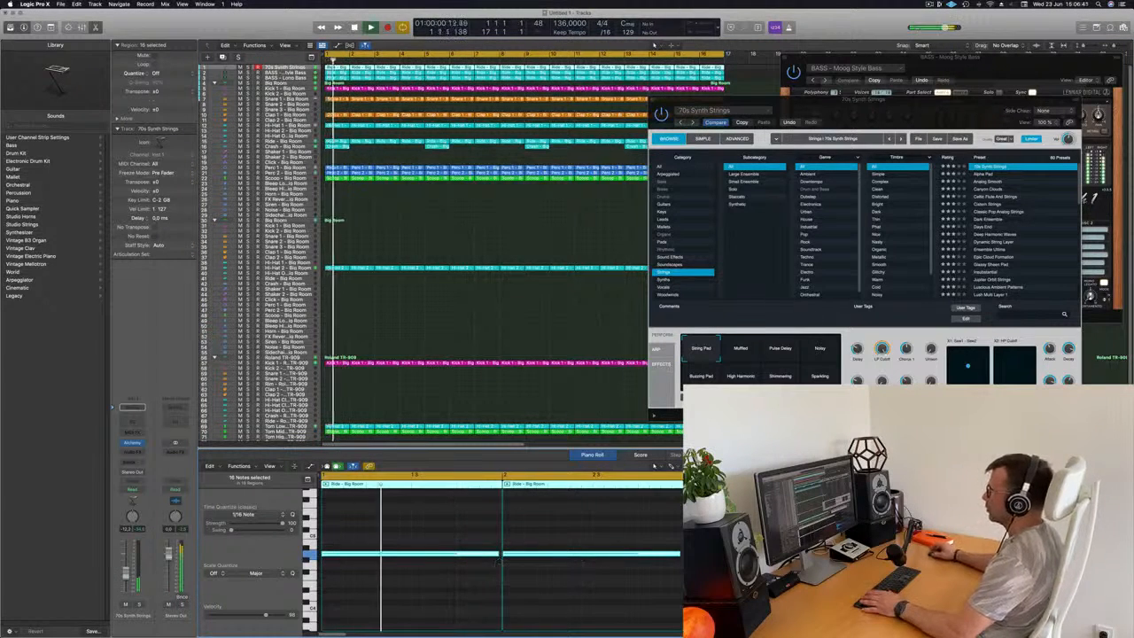
Audition Alchemy's Alpha Pad and Analog Smooth presets on the synth strings track while raising the track volume slightly.
{"action": "left_click_drag", "start_coordinate": [906, 103], "coordinate": [667, 129]}
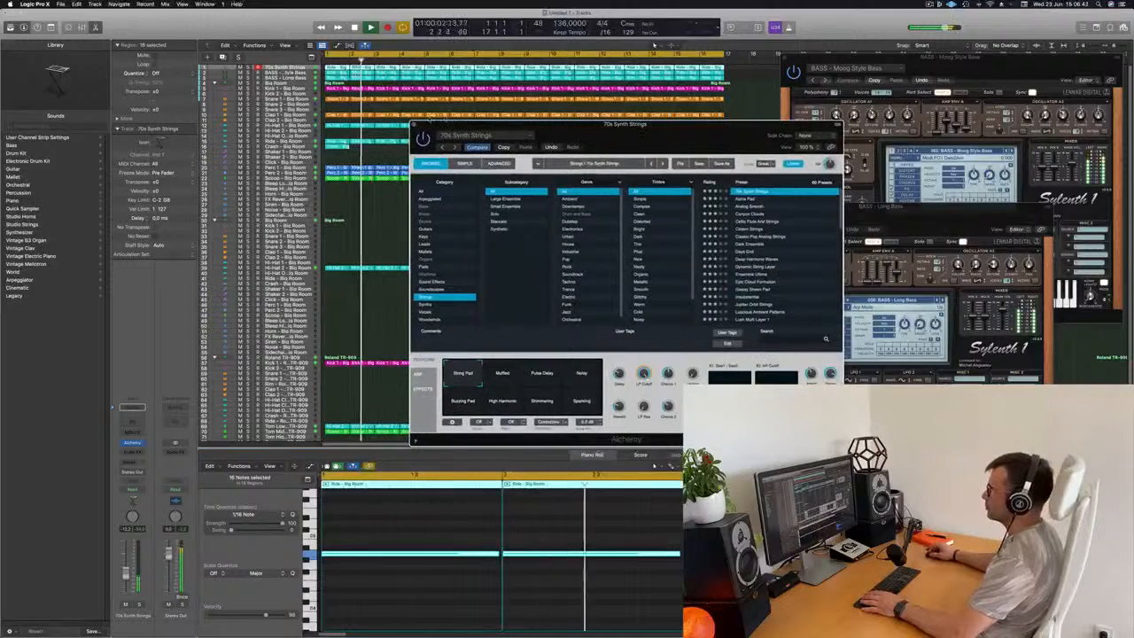
{"action": "left_click", "coordinate": [742, 200]}
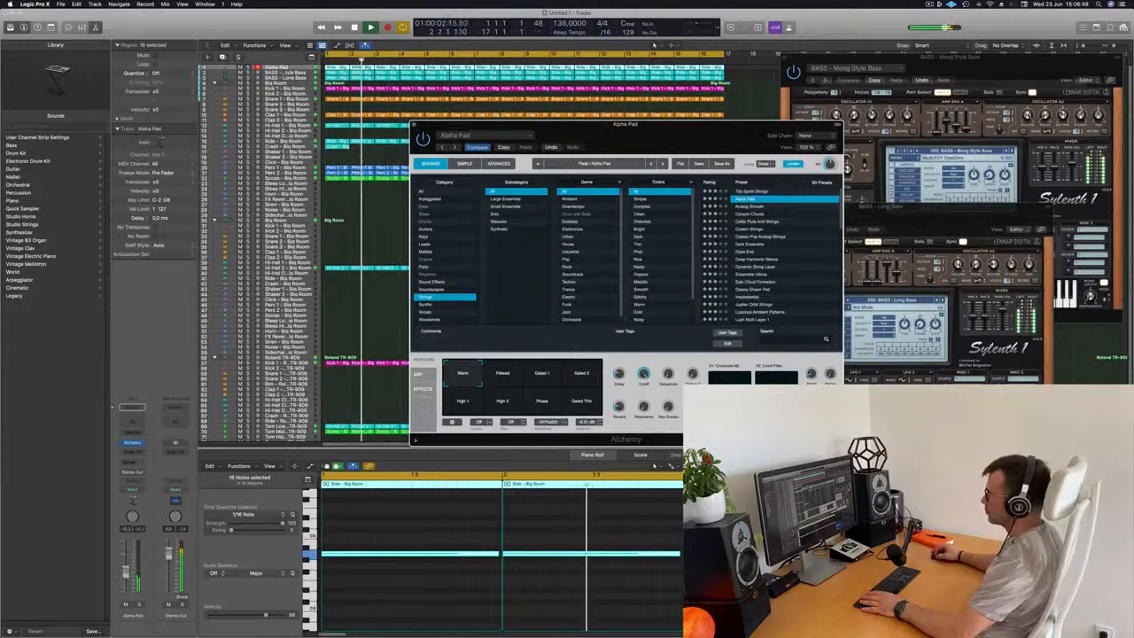
{"action": "left_click_drag", "start_coordinate": [126, 573], "coordinate": [127, 570]}
{"action": "left_click", "coordinate": [764, 206]}
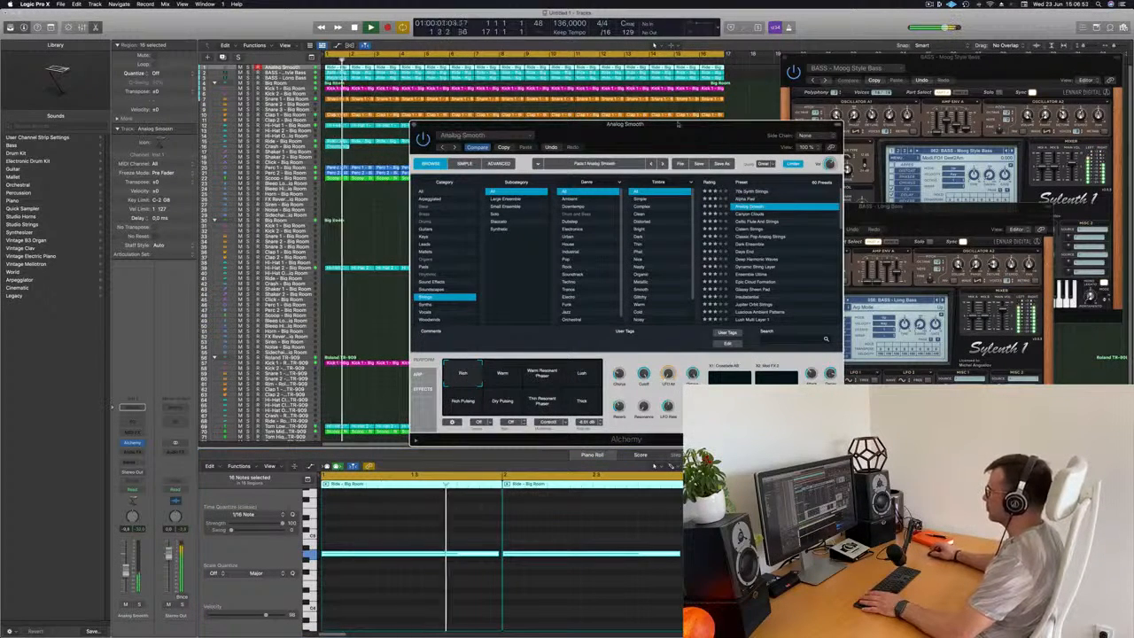
{"action": "left_click_drag", "start_coordinate": [704, 135], "coordinate": [784, 92]}
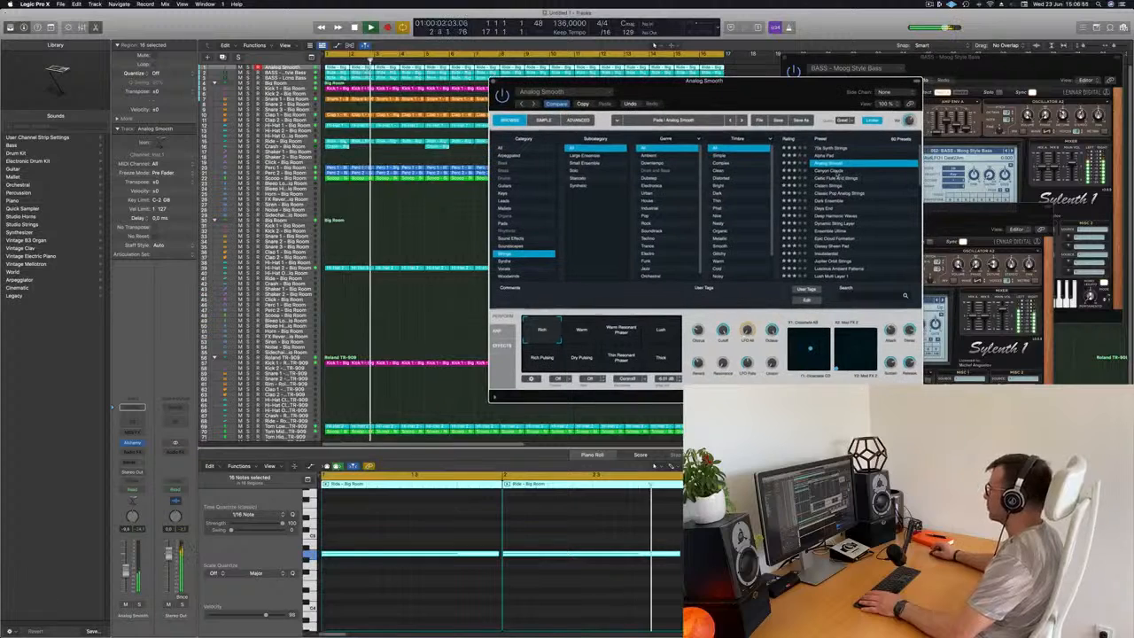
Load the Canyon Clouds preset from Alchemy's Strings category on the track and close the synth window.
{"action": "left_click", "coordinate": [833, 171]}
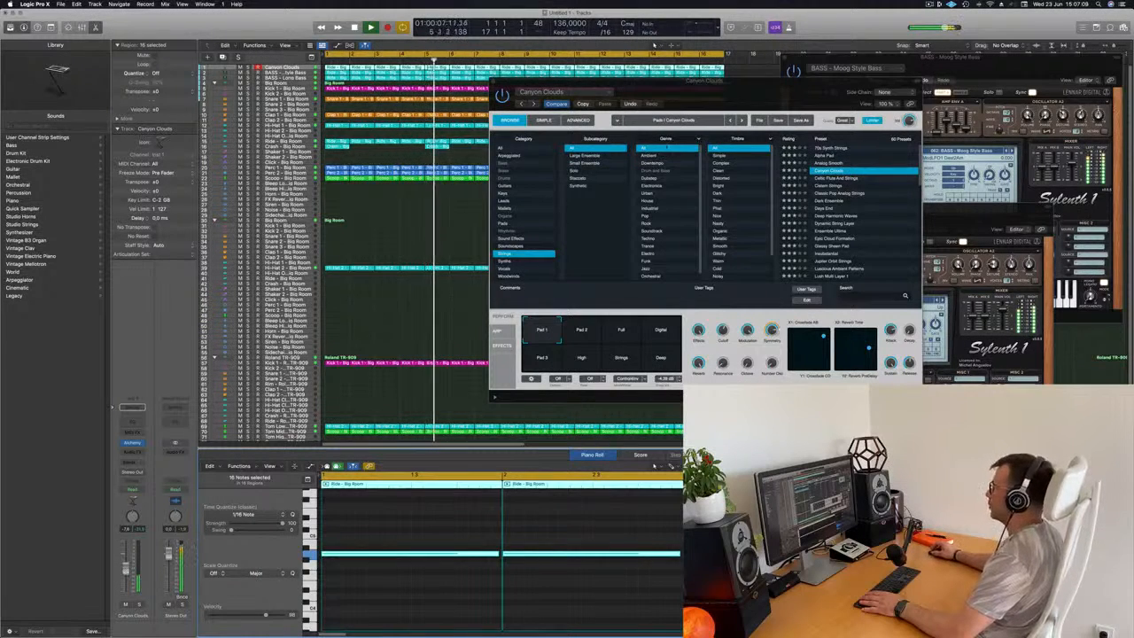
{"action": "left_click_drag", "start_coordinate": [793, 82], "coordinate": [725, 93]}
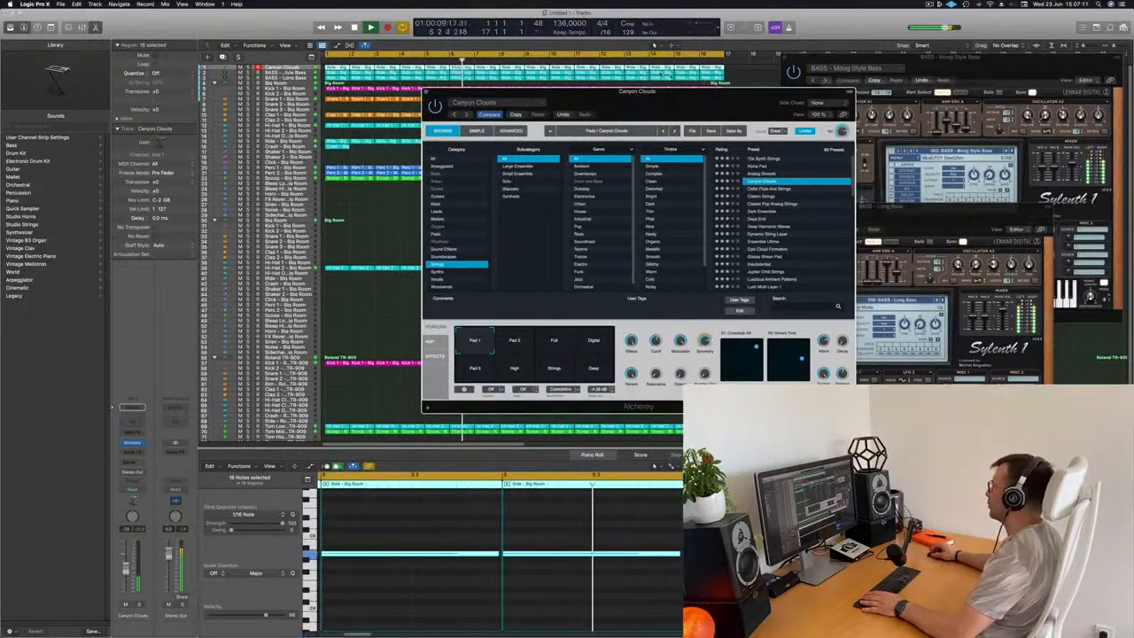
{"action": "key", "text": "super+w"}
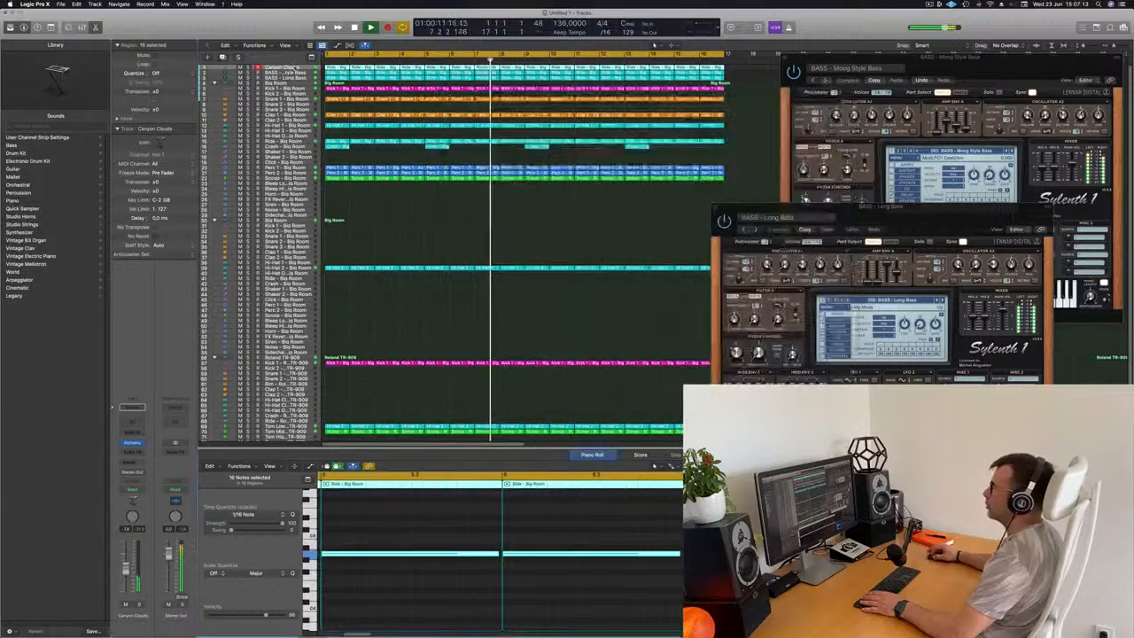
Duplicate the Canyon Clouds track with its settings and copy its bar 1 region onto the new track.
{"action": "left_click", "coordinate": [299, 68]}
{"action": "key", "text": "super+d"}
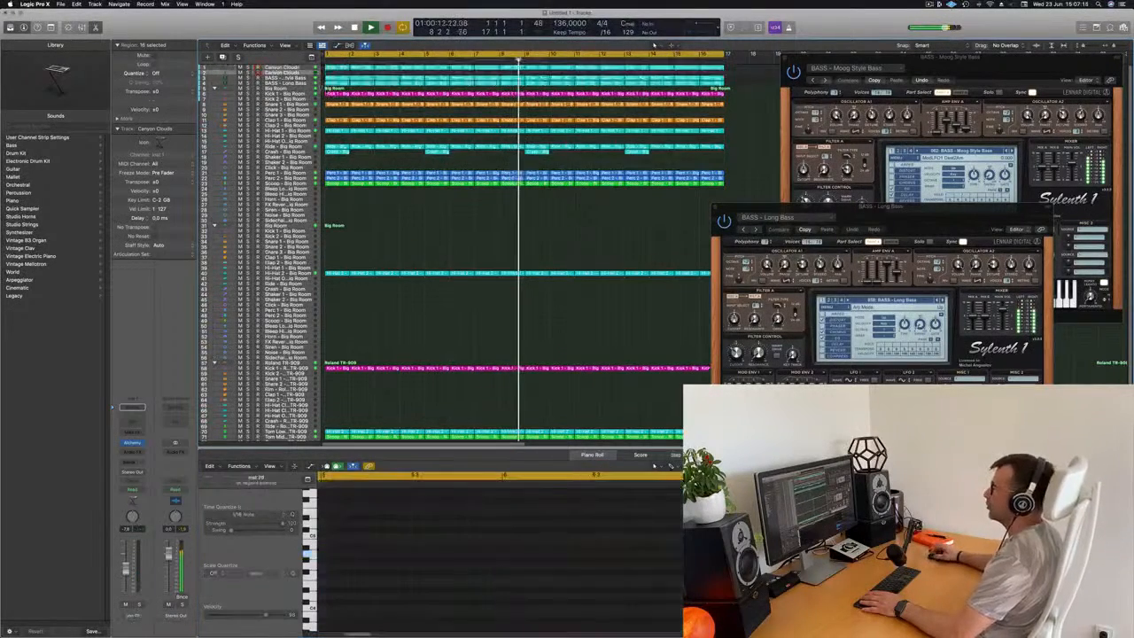
{"action": "left_click", "coordinate": [337, 67]}
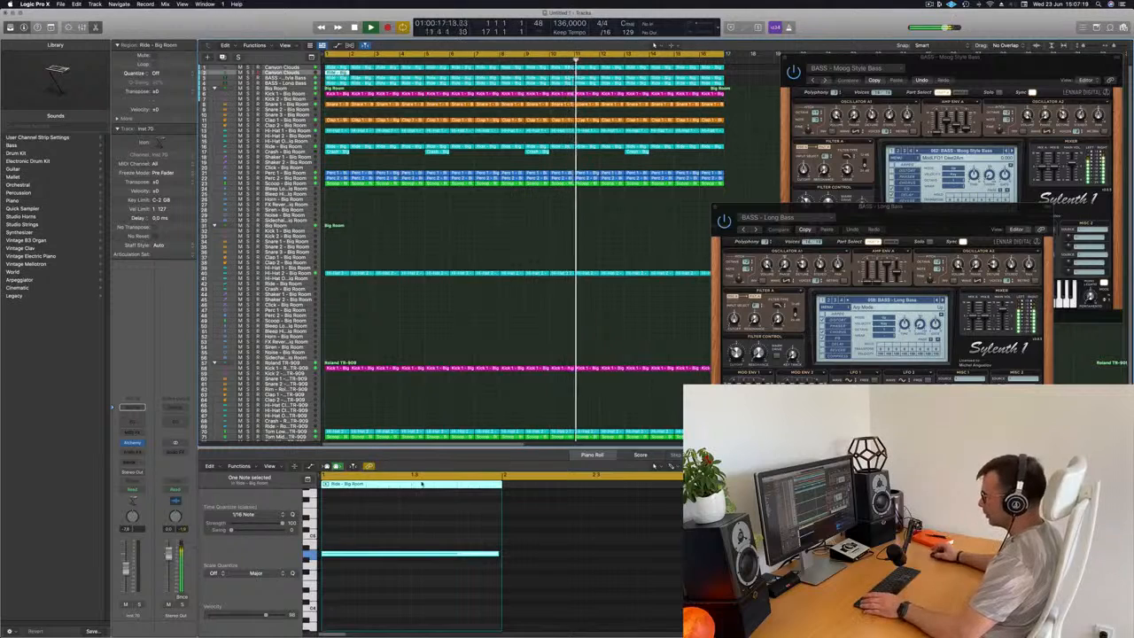
Return to the start and repeat the copied region on the duplicate track until it fills all 16 bars.
{"action": "key", "text": "Return"}
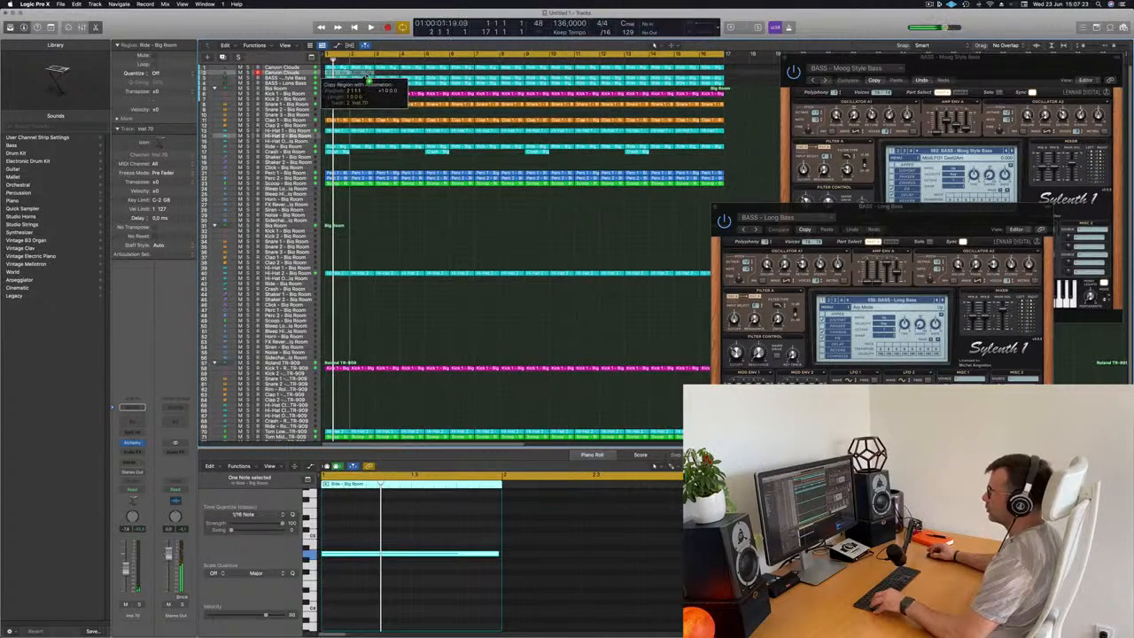
{"action": "key", "text": "super+r"}
{"action": "key", "text": "super+r"}
{"action": "key", "text": "super+r"}
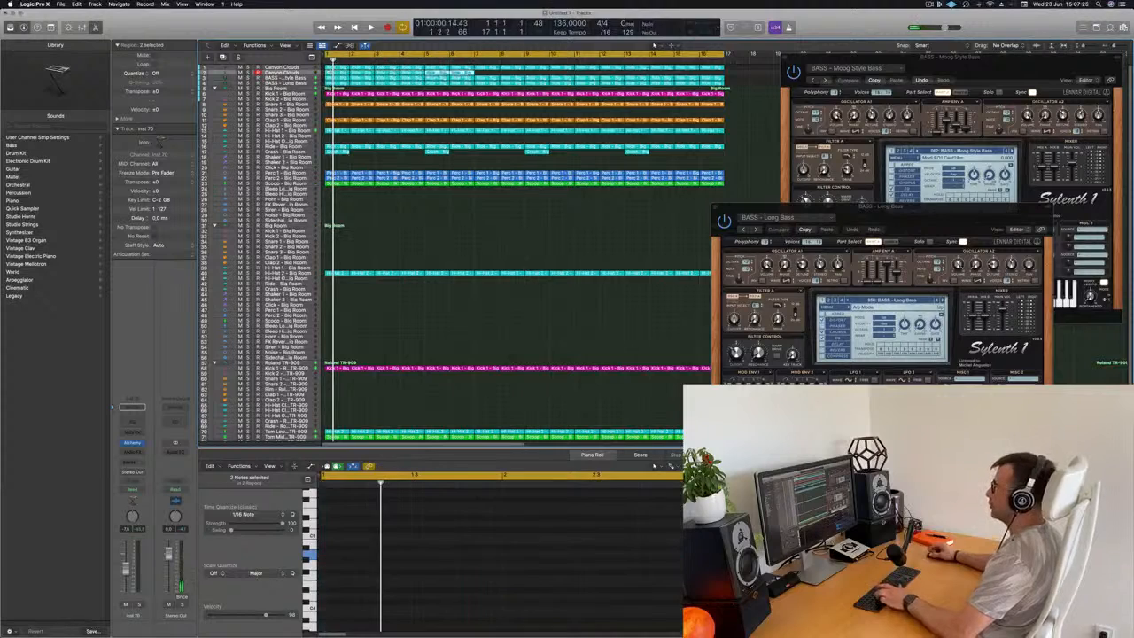
Select every region in the arrangement and name and color the regions by their tracks.
{"action": "key", "text": "super+a"}
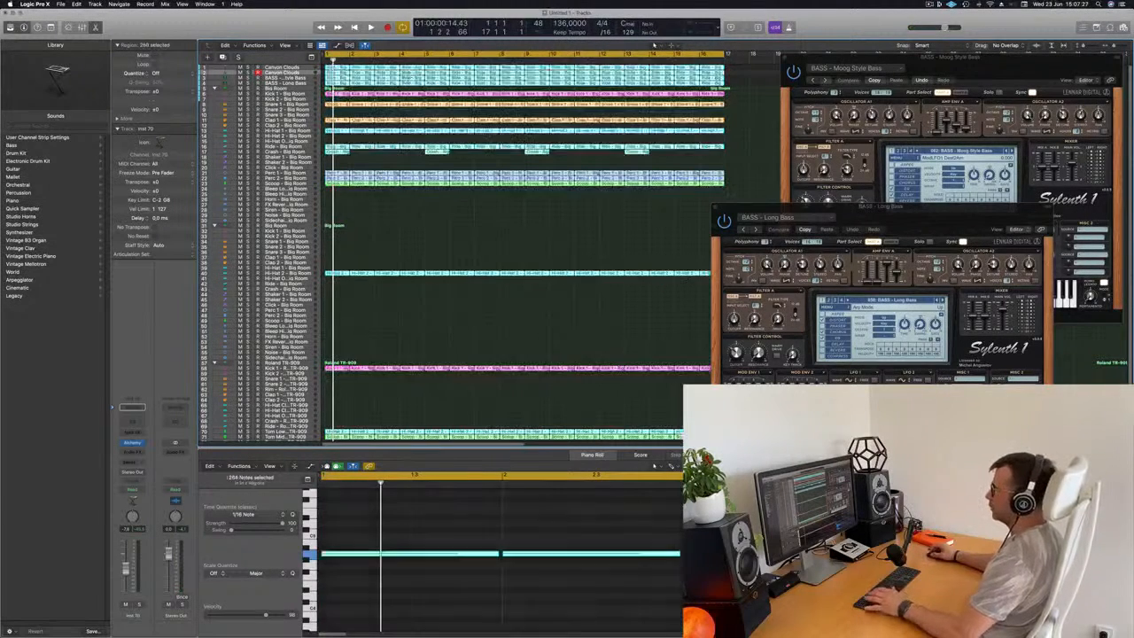
{"action": "right_click", "coordinate": [463, 68]}
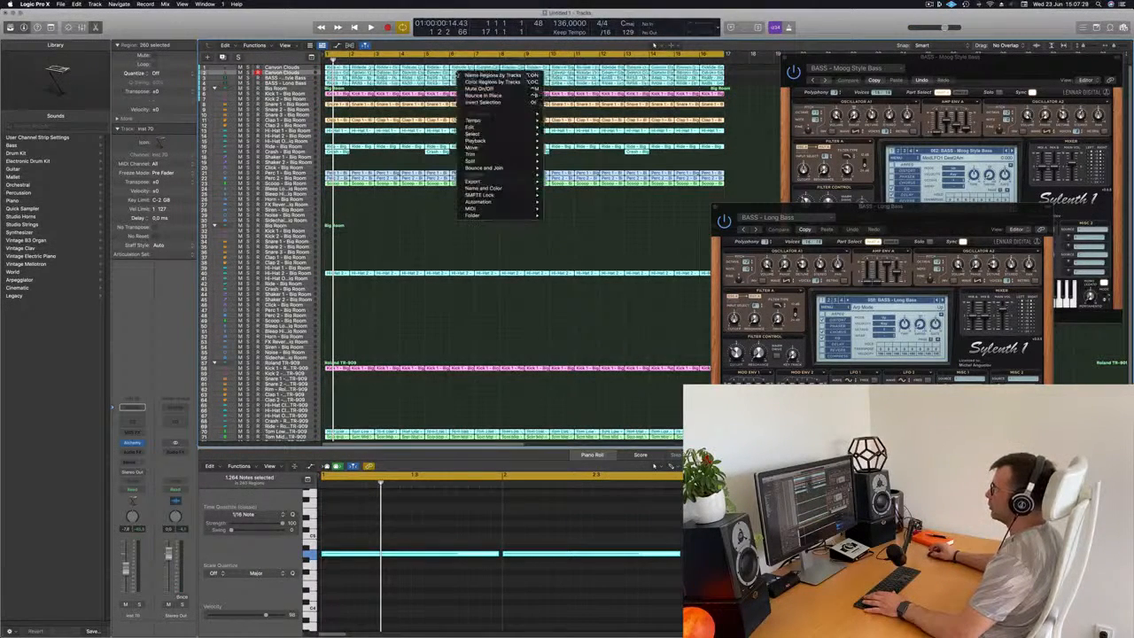
{"action": "left_click", "coordinate": [486, 81]}
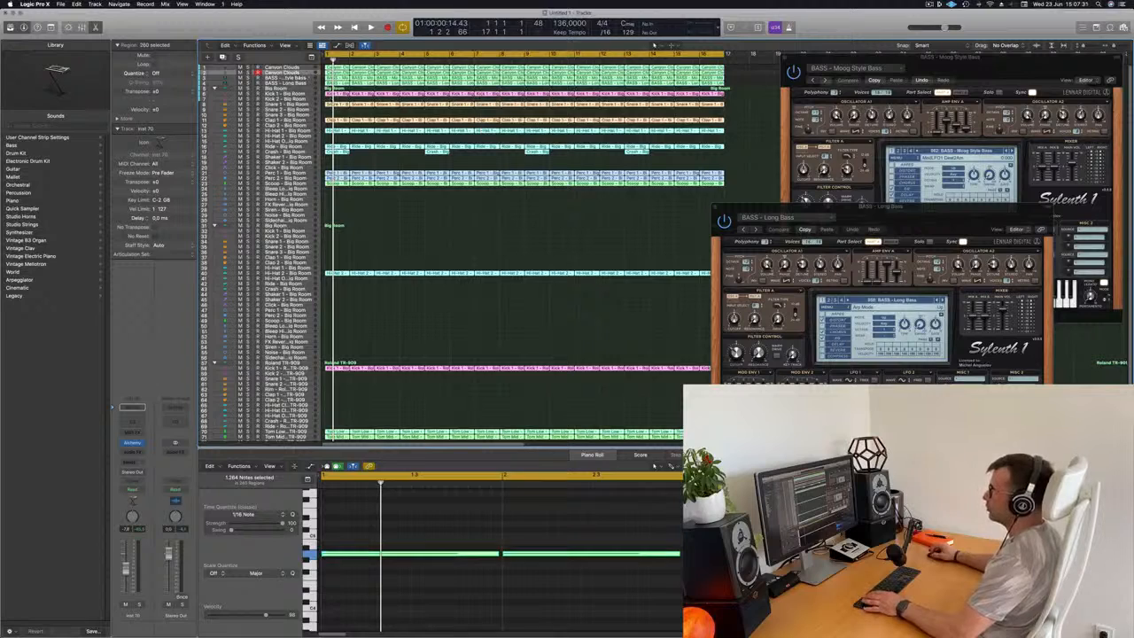
Open Alchemy on the duplicate Canyon Clouds track during playback and load 70s Rock Synth Patterns from the Arpeggiated category.
{"action": "left_click", "coordinate": [282, 72]}
{"action": "key", "text": "space"}
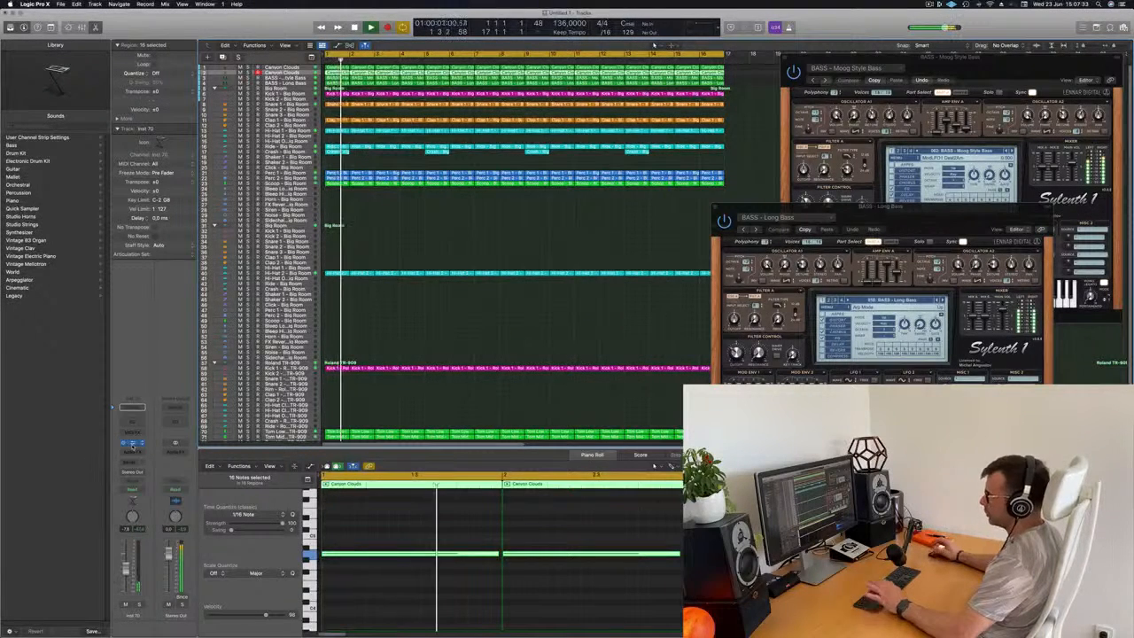
{"action": "left_click", "coordinate": [132, 443]}
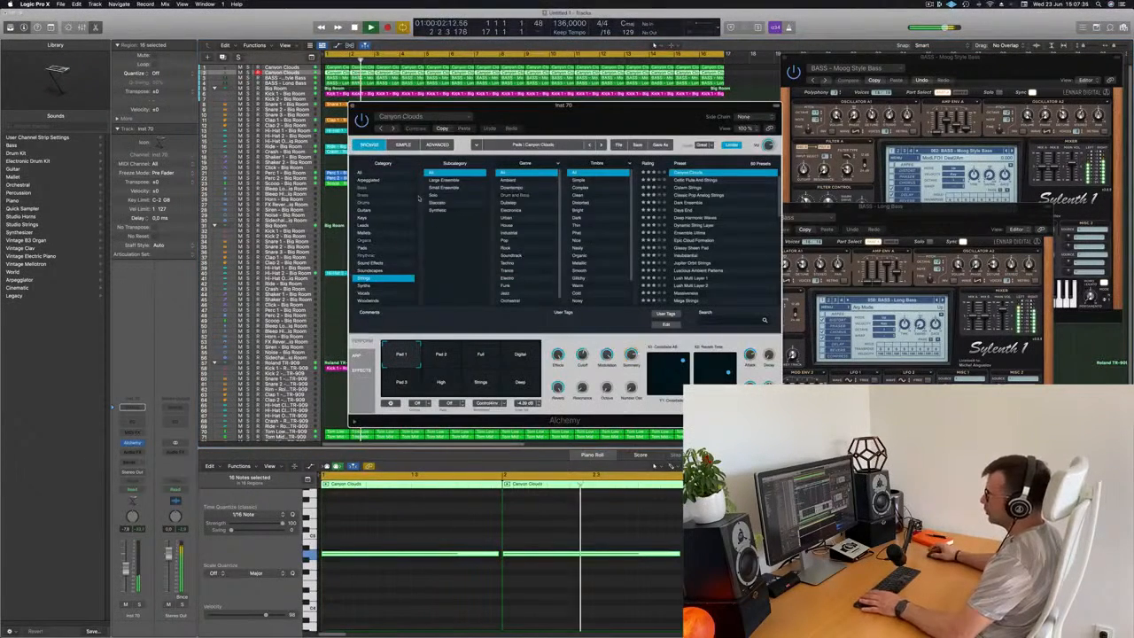
{"action": "left_click", "coordinate": [368, 180]}
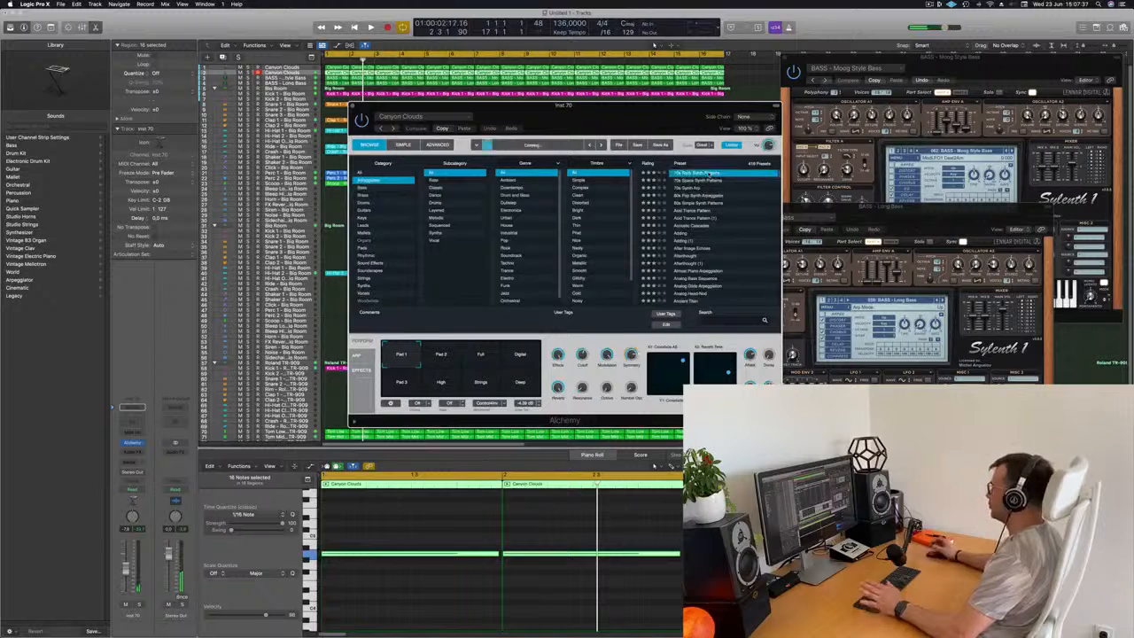
{"action": "left_click_drag", "start_coordinate": [630, 119], "coordinate": [722, 106]}
{"action": "left_click", "coordinate": [654, 43]}
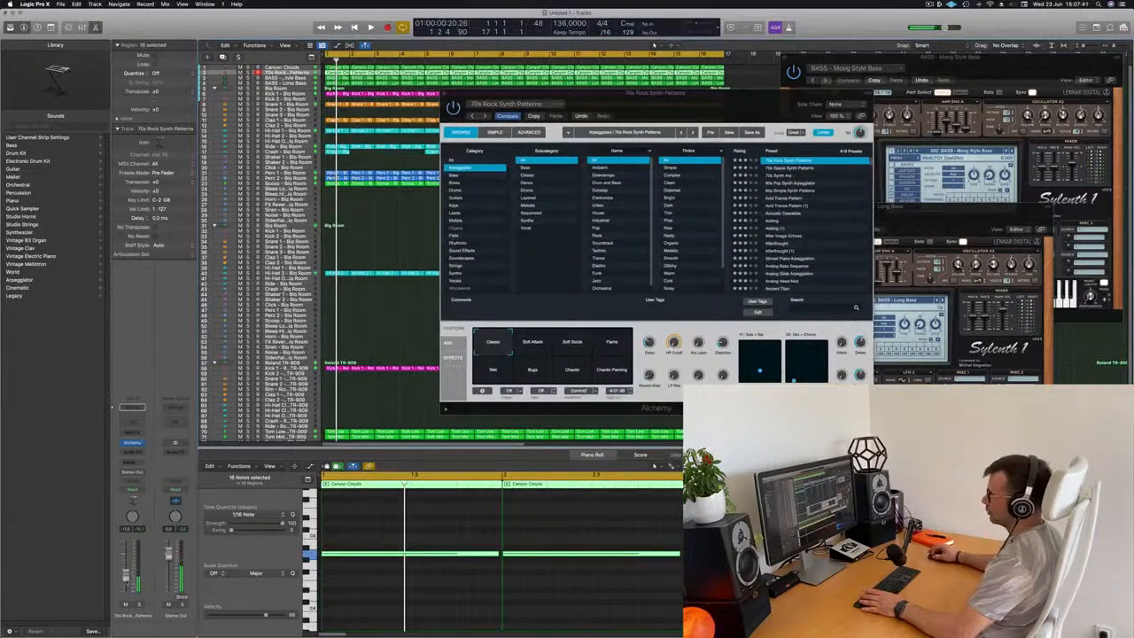
Audition the arpeggiated presets from 70s Space Synth Patterns through 70s Synth Arp and the 80s presets to Acid Trance Pattern.
{"action": "left_click", "coordinate": [800, 166]}
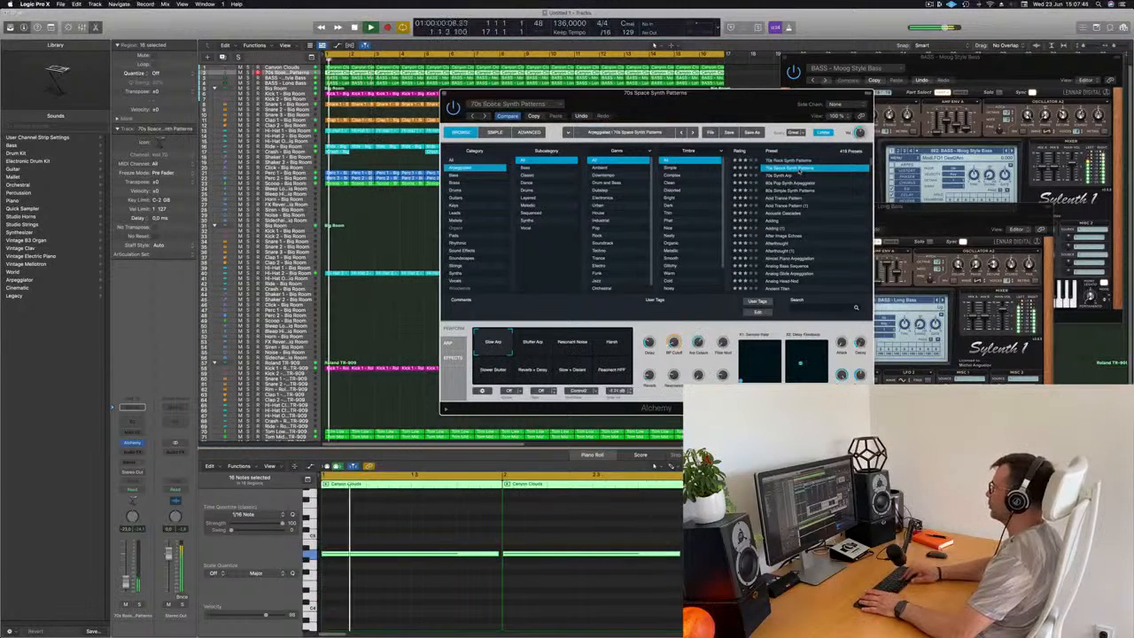
{"action": "left_click", "coordinate": [800, 174]}
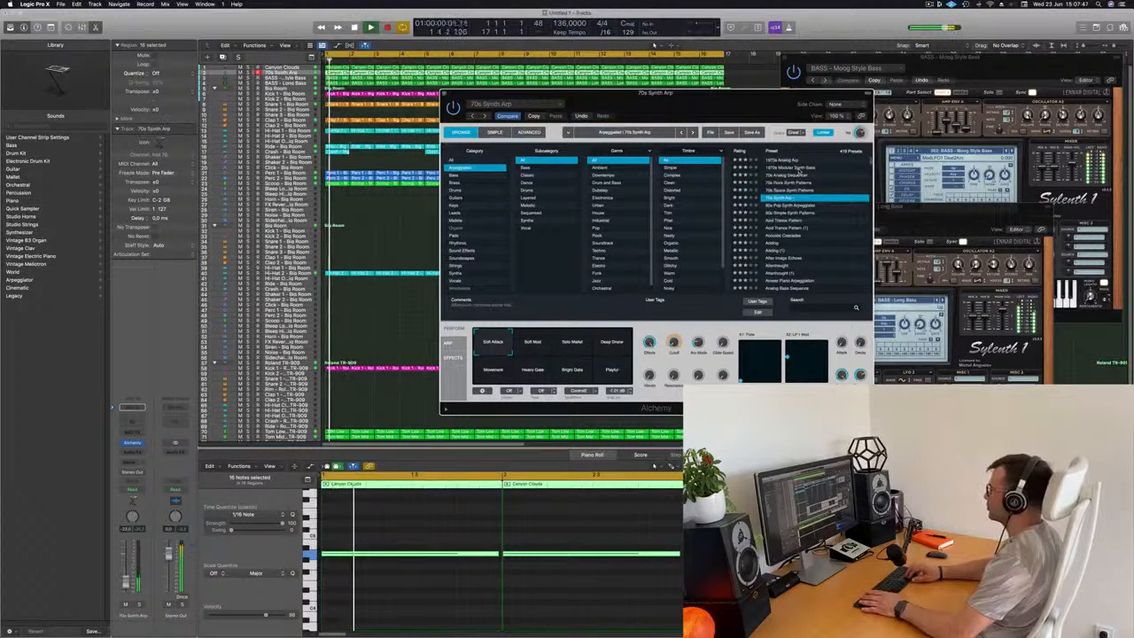
{"action": "key", "text": "Down"}
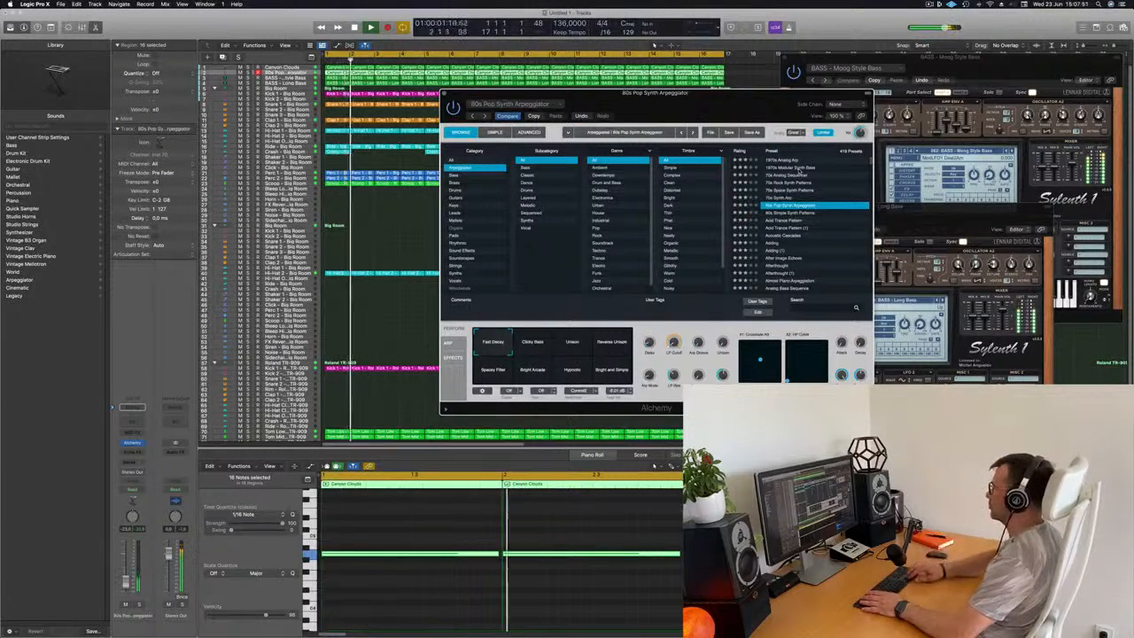
{"action": "key", "text": "Down"}
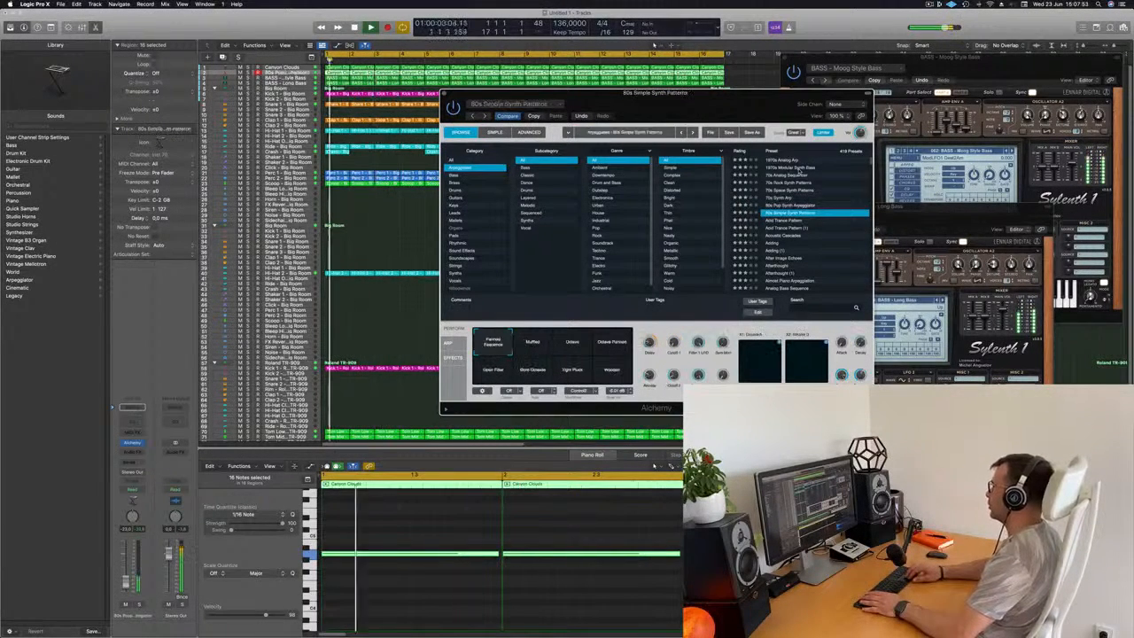
{"action": "key", "text": "Down"}
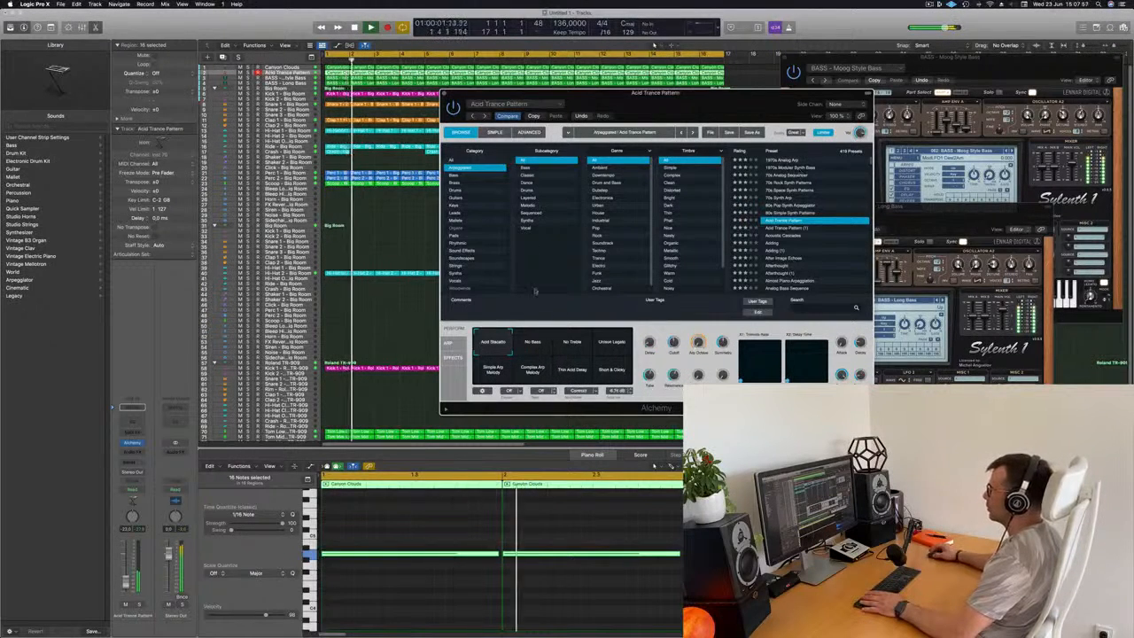
Load the After Image Echoes preset, compare its Harmonics and Filtered variations, and return to Bright before closing the Alchemy window.
{"action": "left_click", "coordinate": [781, 236]}
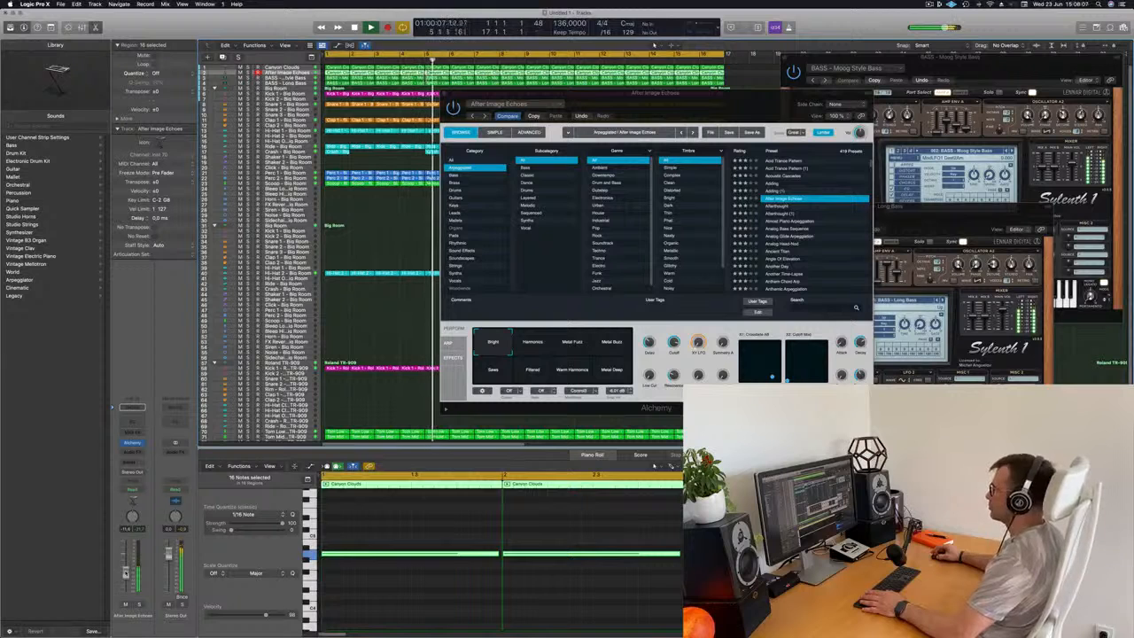
{"action": "left_click", "coordinate": [533, 347]}
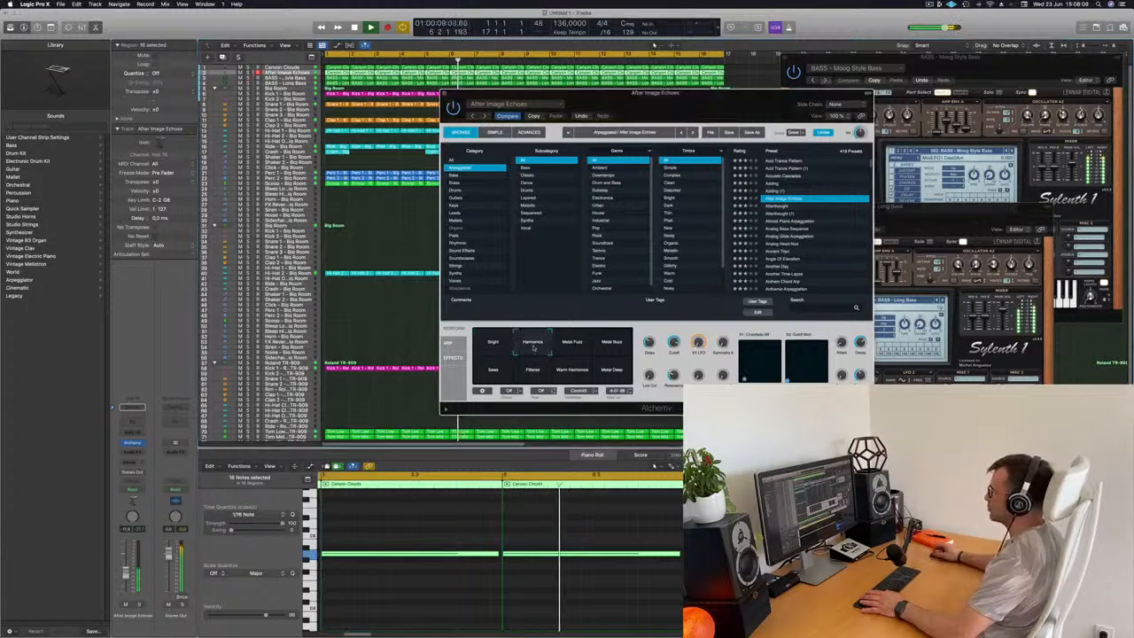
{"action": "left_click", "coordinate": [572, 347]}
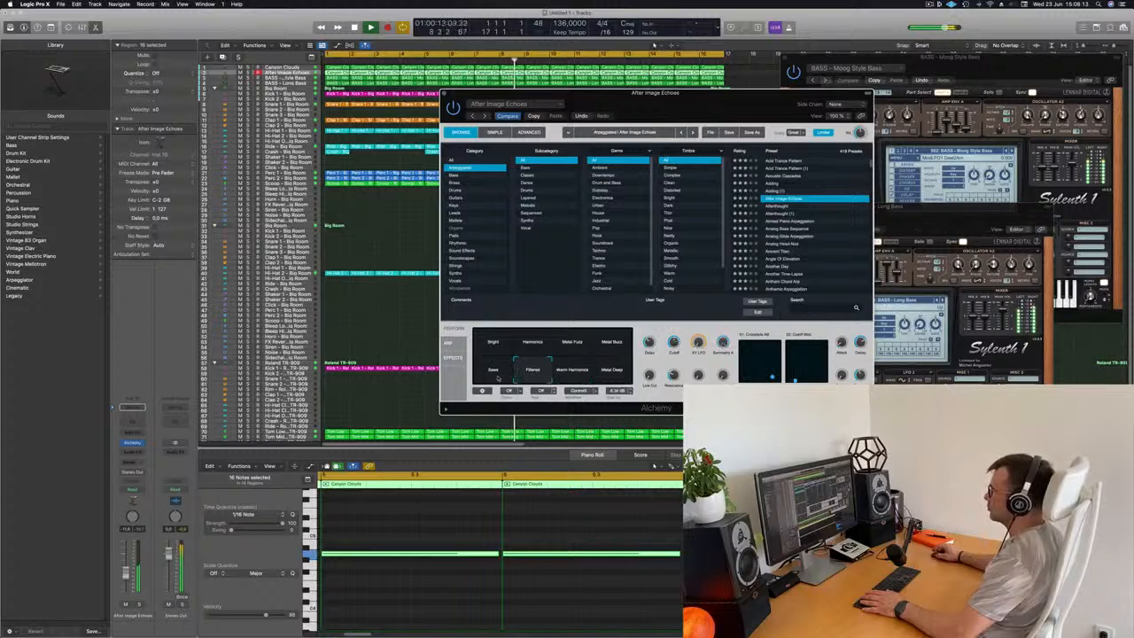
{"action": "left_click", "coordinate": [497, 347]}
{"action": "left_click_drag", "start_coordinate": [633, 93], "coordinate": [608, 94]}
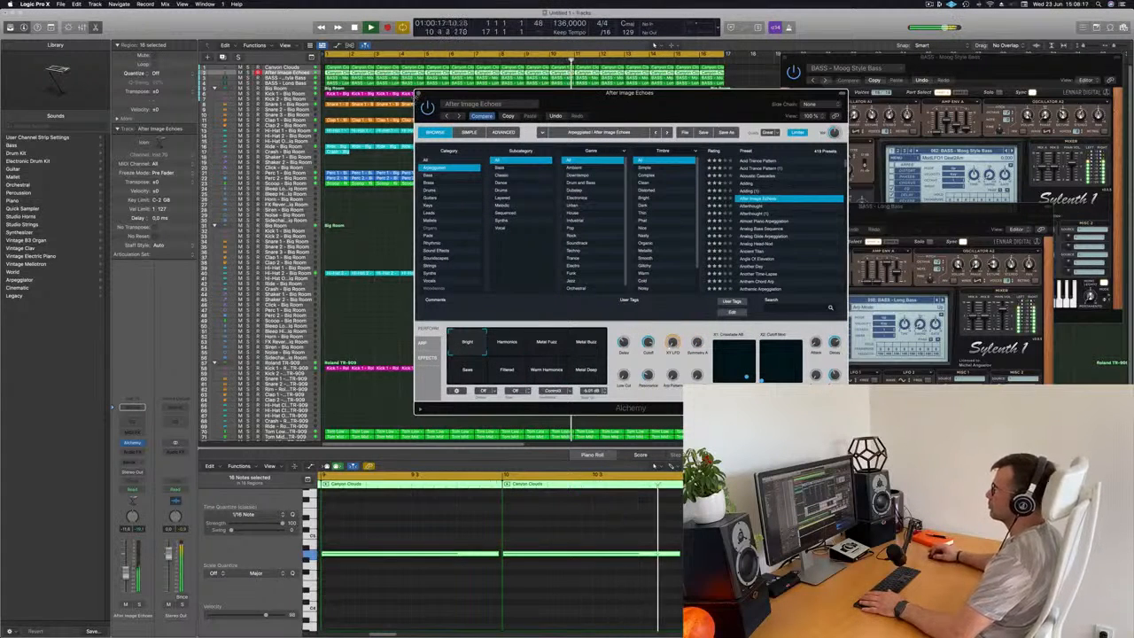
{"action": "key", "text": "super+w"}
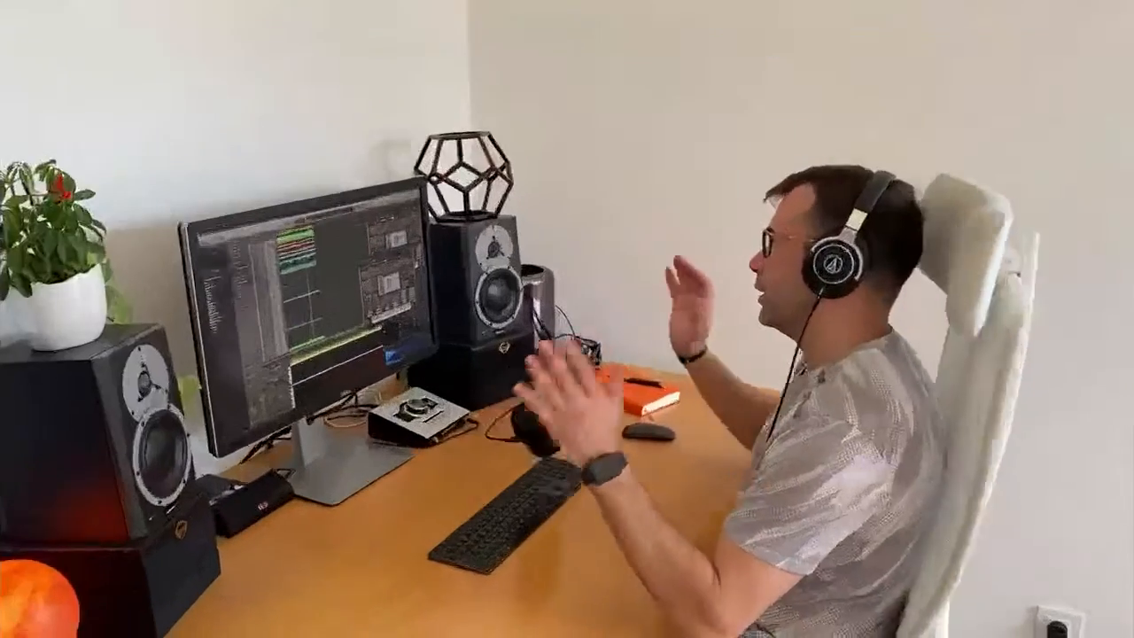